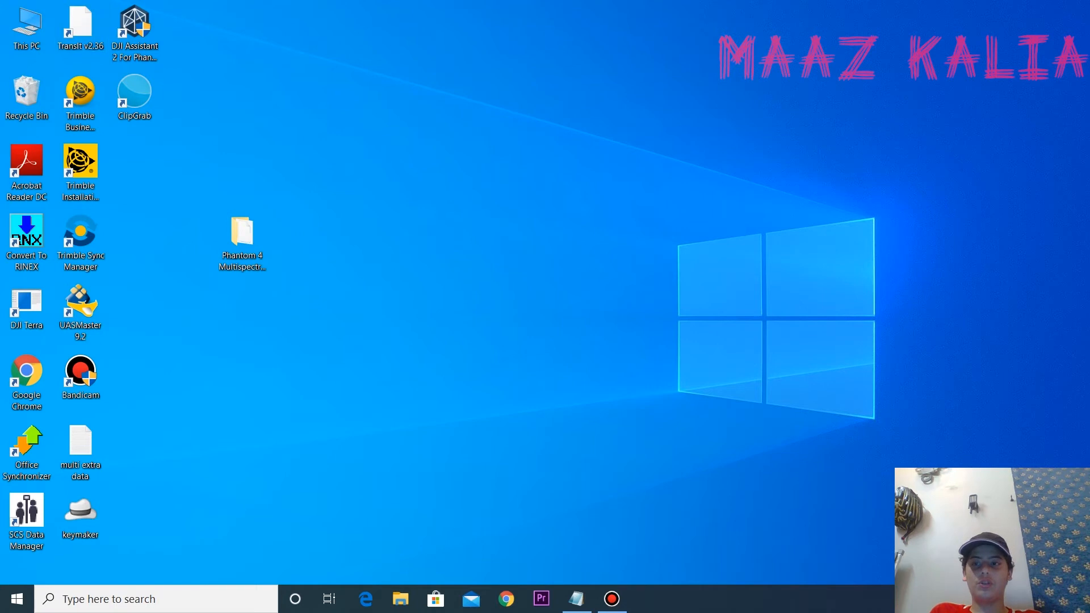
Open the rules txt note in Notepad and look over its editing rules and Laptop/desktop Specifications list
mouse_move(135, 93)
mouse_down()
mouse_move(135, 163)
mouse_move(135, 93)
mouse_up()
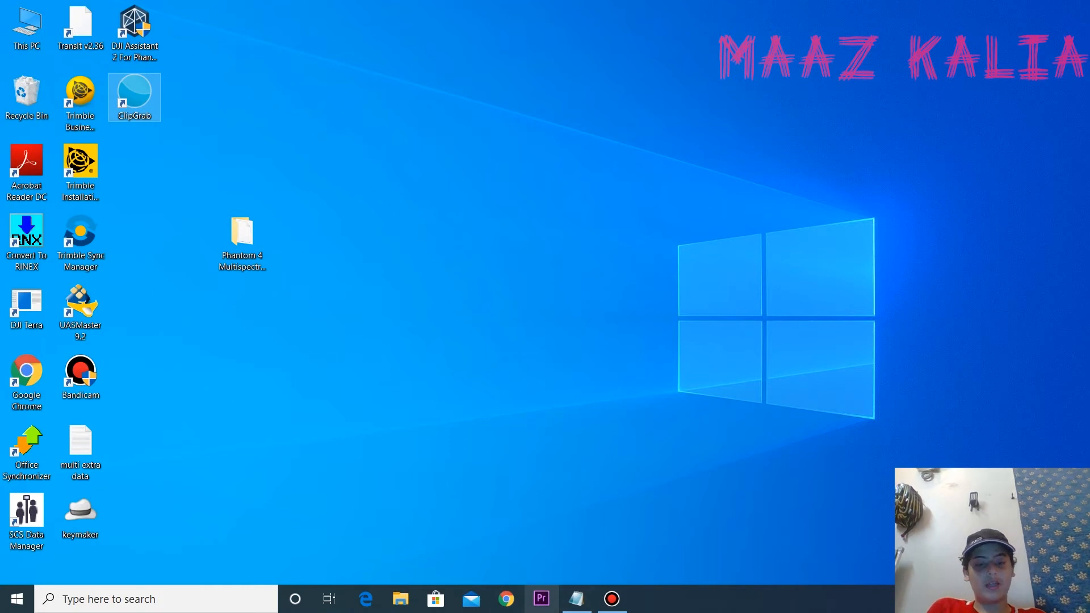
mouse_move(576, 599)
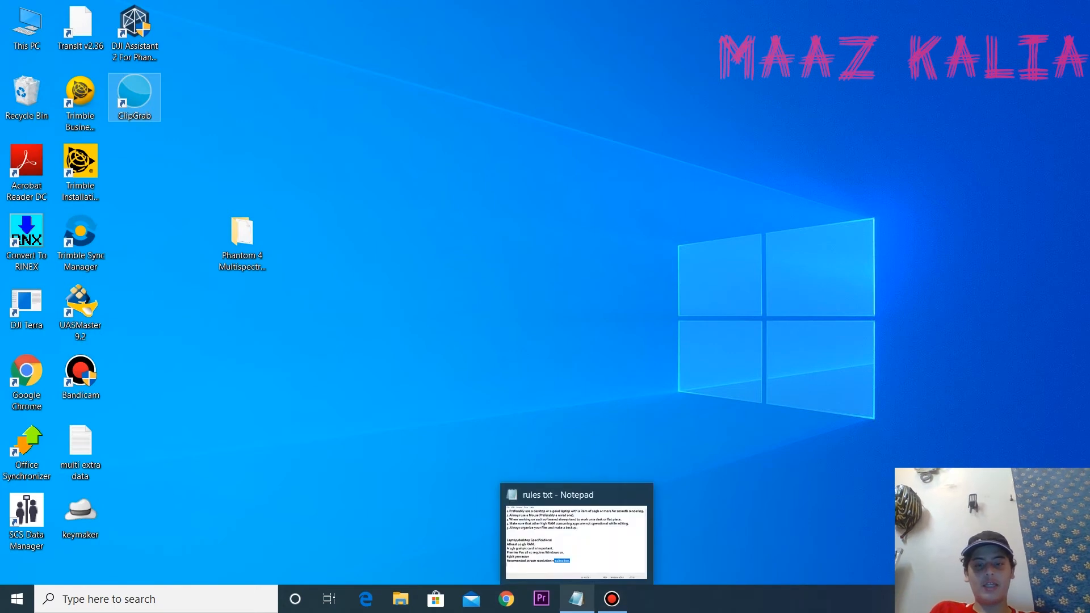
click(576, 599)
drag(151, 167, 435, 169)
click(407, 354)
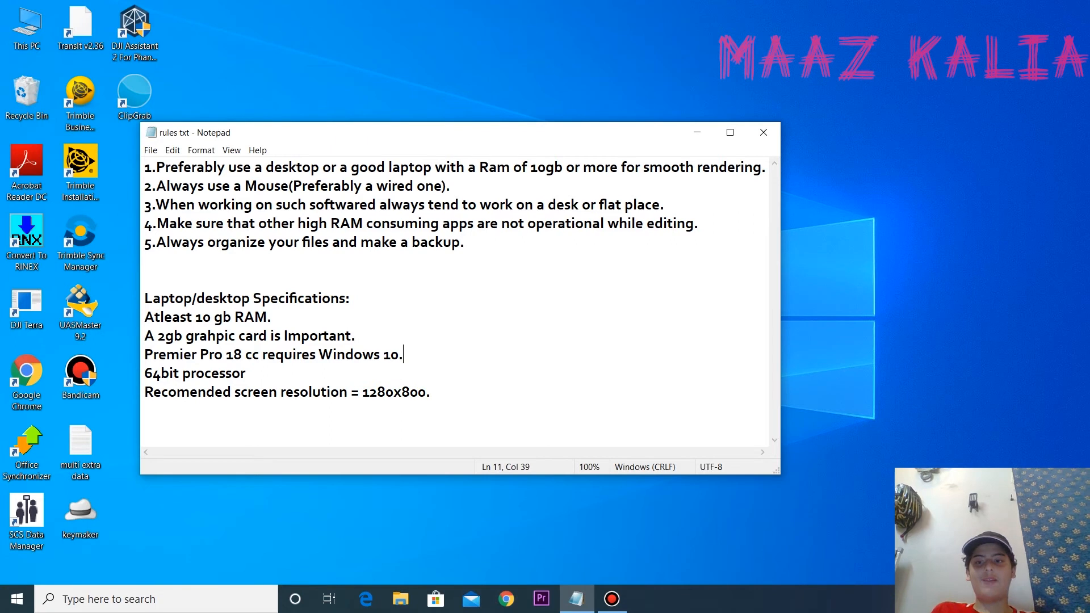
drag(144, 298, 145, 411)
click(145, 411)
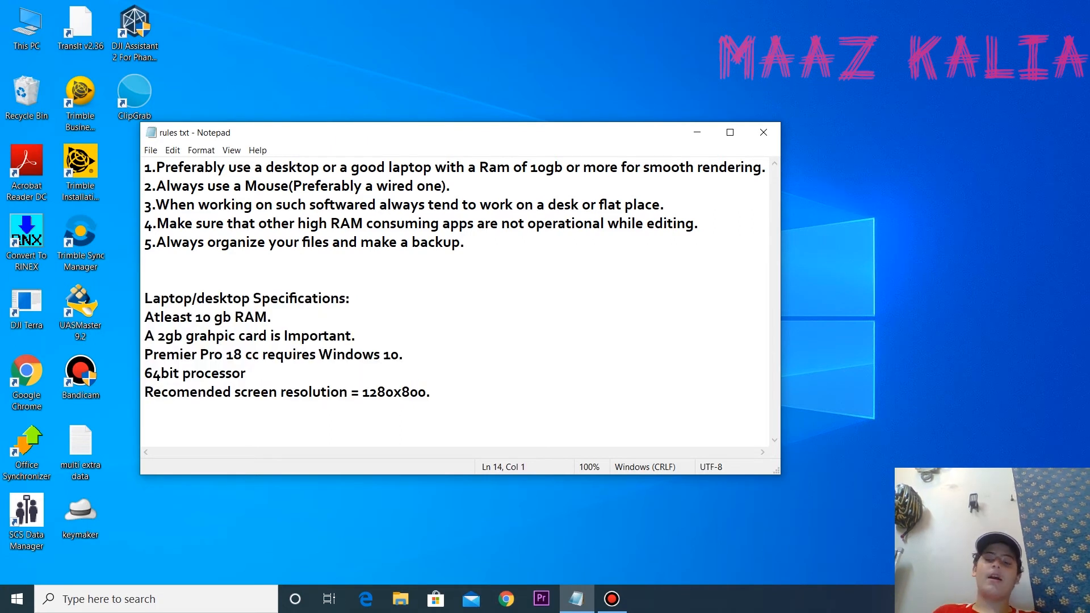
click(134, 97)
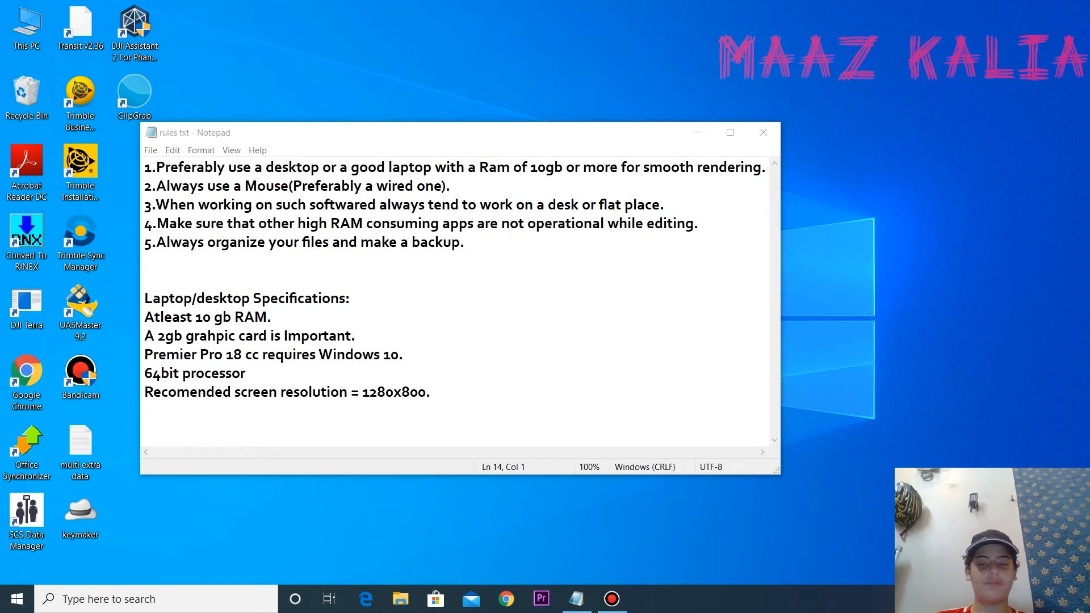
Examine the Laptop/desktop Specifications in the note line by line, covering RAM, graphics card, Windows version, processor and screen resolution
drag(145, 318, 275, 317)
click(278, 318)
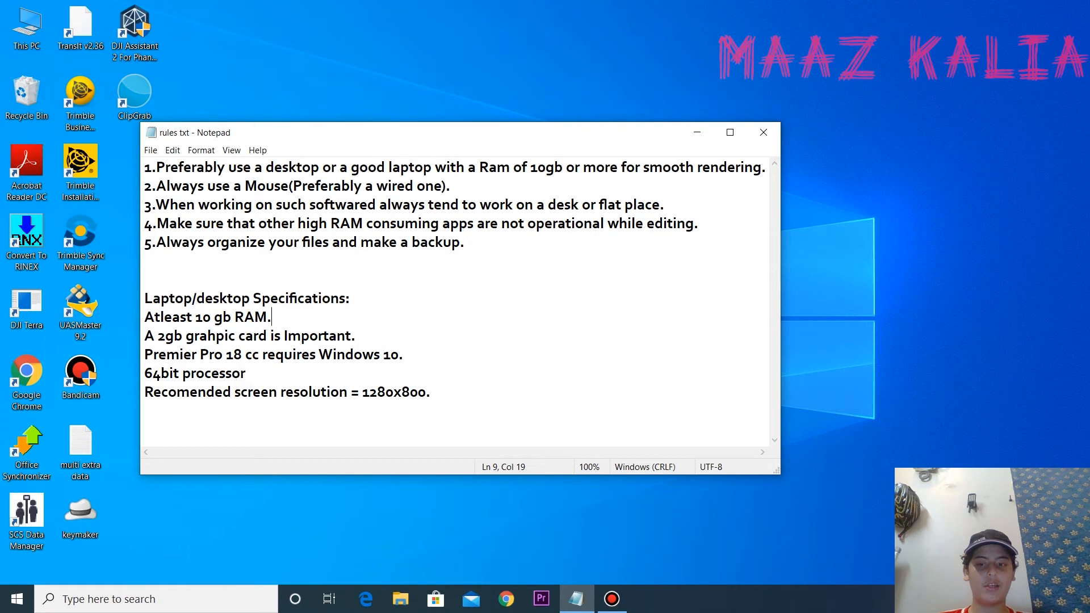
key(shift+Home)
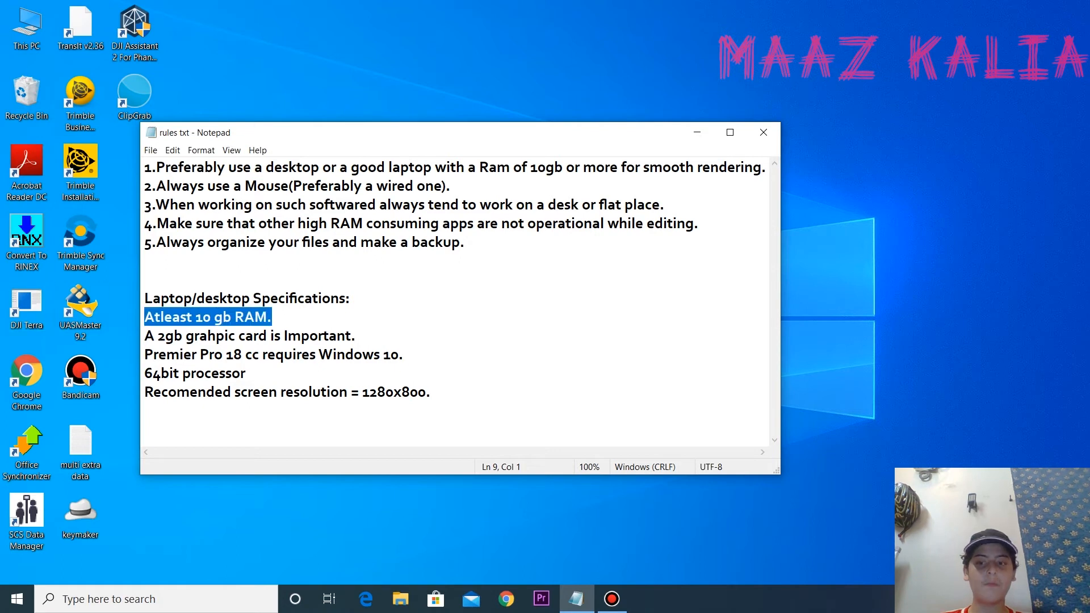
key(Down)
key(Right)
key(Right)
key(shift+Right)
key(shift+Right)
key(shift+Right)
key(shift+Right)
key(shift+Right)
key(shift+Right)
key(shift+Right)
key(shift+Right)
key(shift+Right)
key(shift+Right)
key(shift+Right)
key(shift+Right)
key(shift+Right)
key(shift+Right)
key(shift+Right)
key(shift+Right)
key(shift+Right)
key(shift+Right)
key(shift+Right)
key(shift+Right)
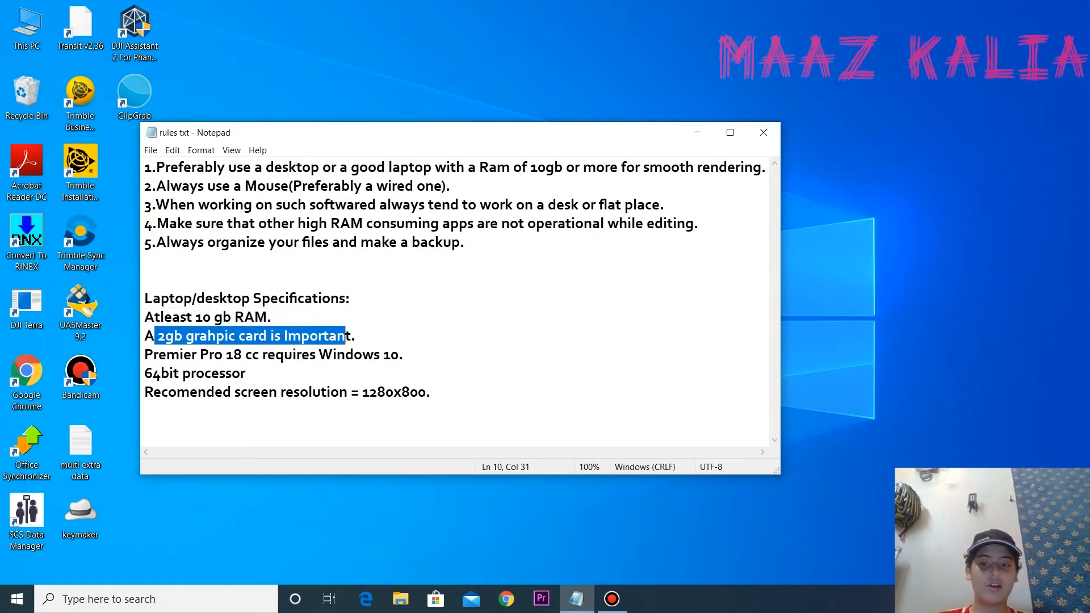
drag(352, 336, 357, 335)
click(356, 336)
double_click(356, 335)
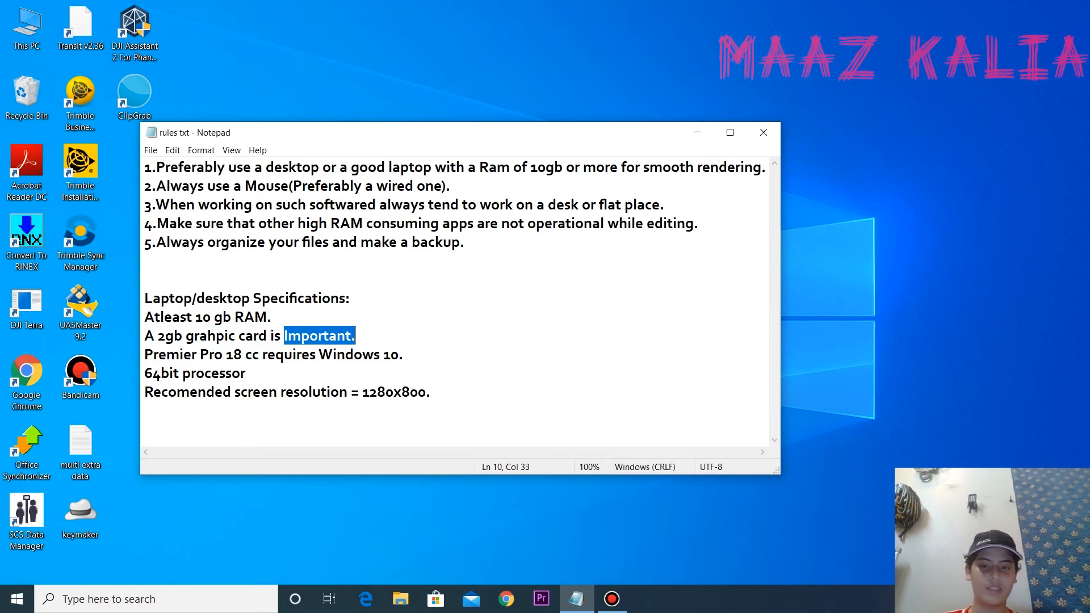
click(403, 354)
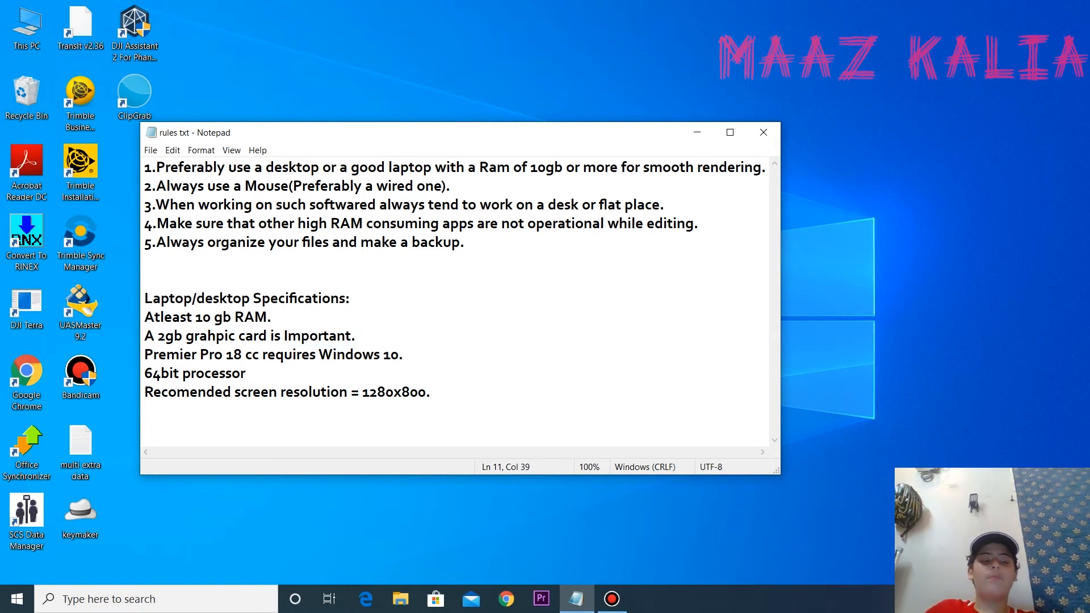
drag(404, 355, 200, 354)
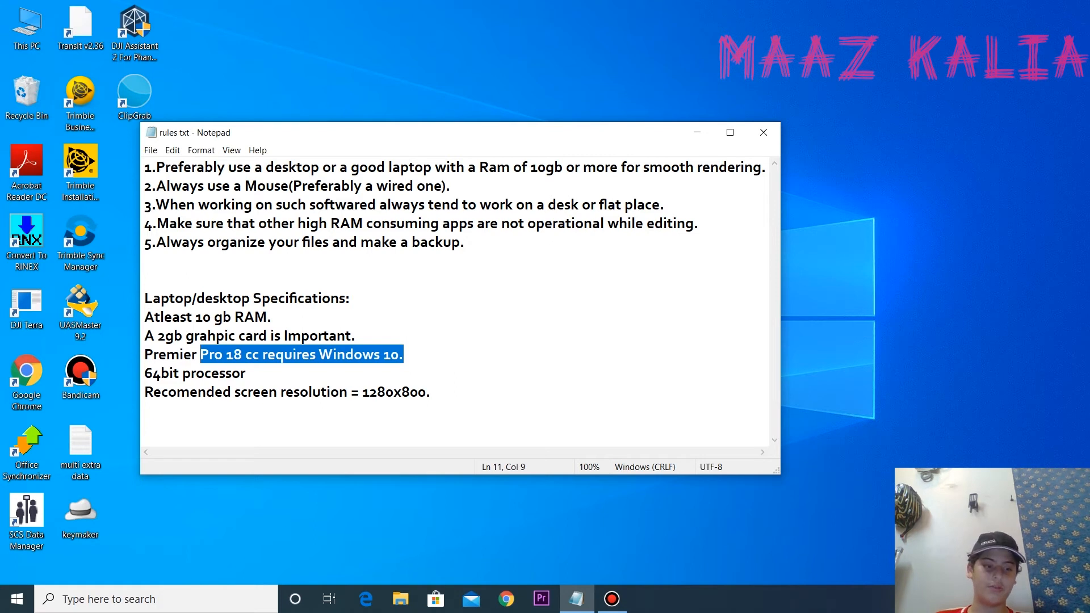
key(shift+Right)
key(Down)
key(End)
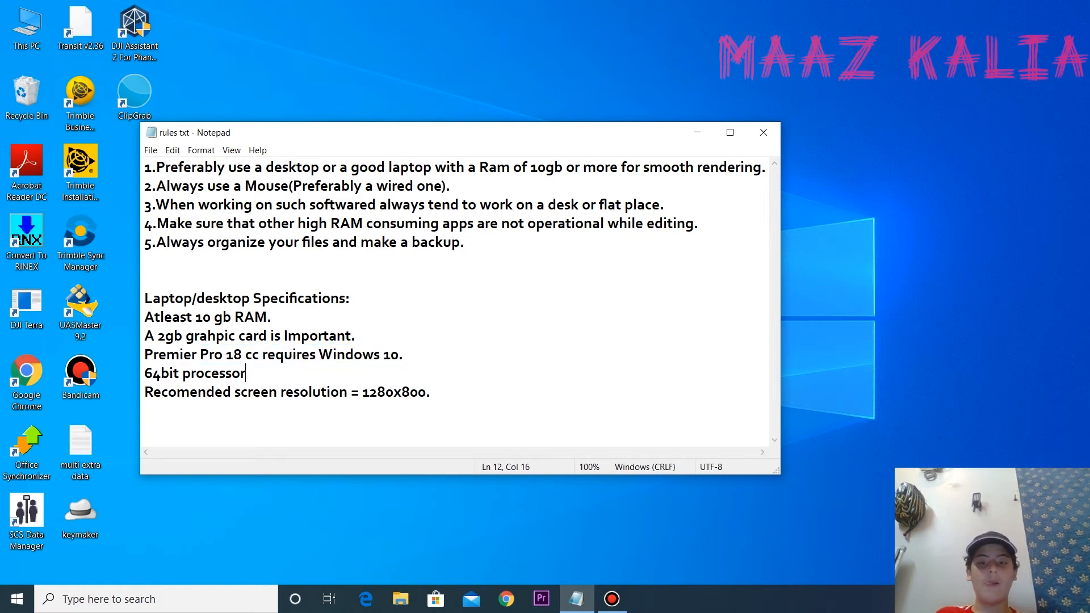
drag(359, 392, 432, 411)
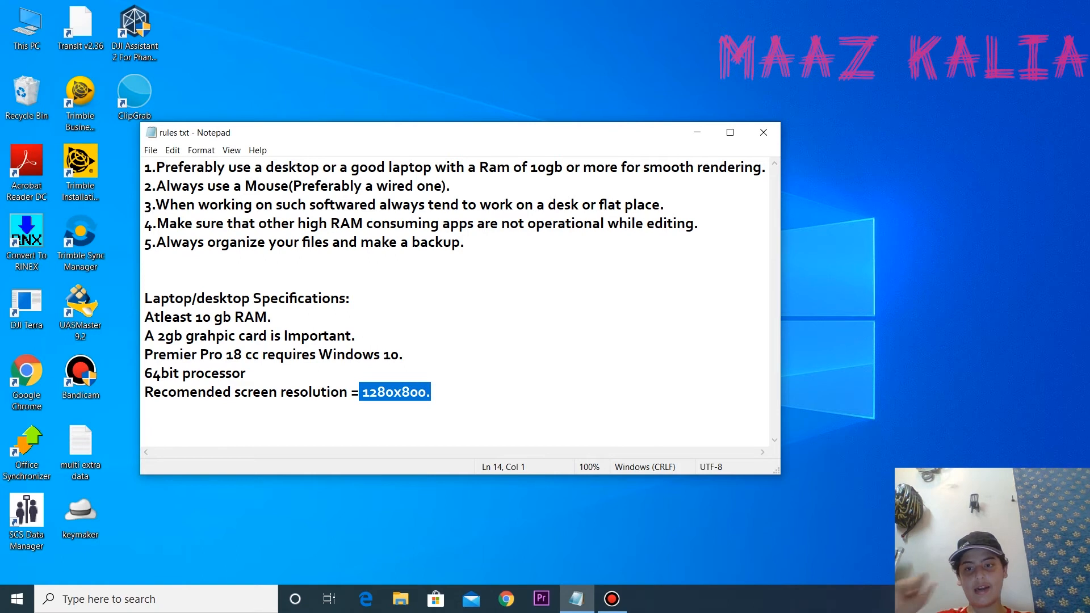
Search Windows for RAM and check the computer's installed memory on the system About page
click(272, 317)
drag(272, 317, 235, 317)
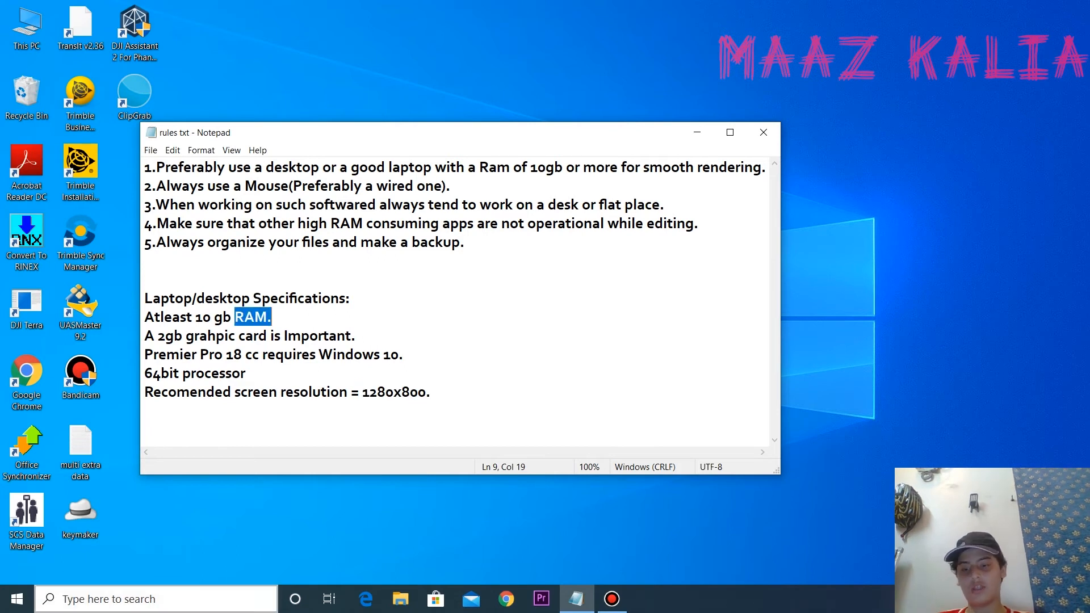
click(63, 599)
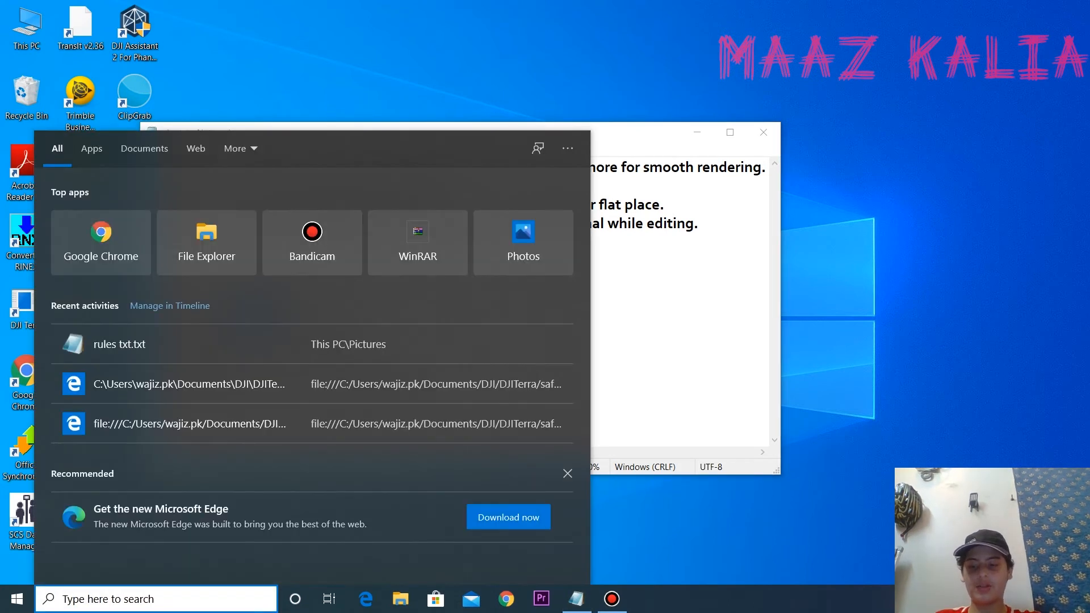
text(RAm)
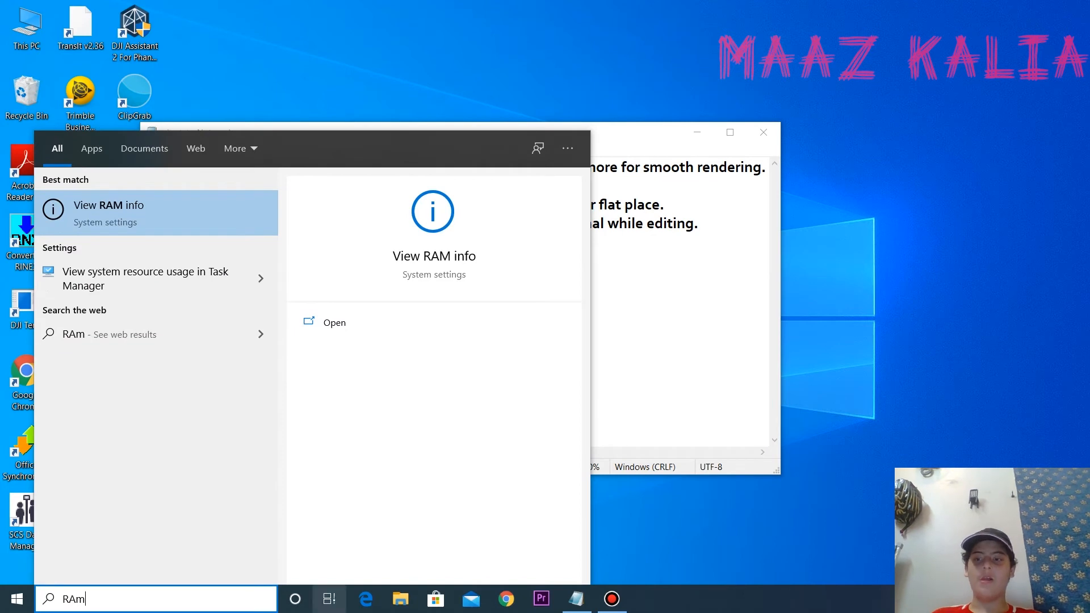
click(108, 210)
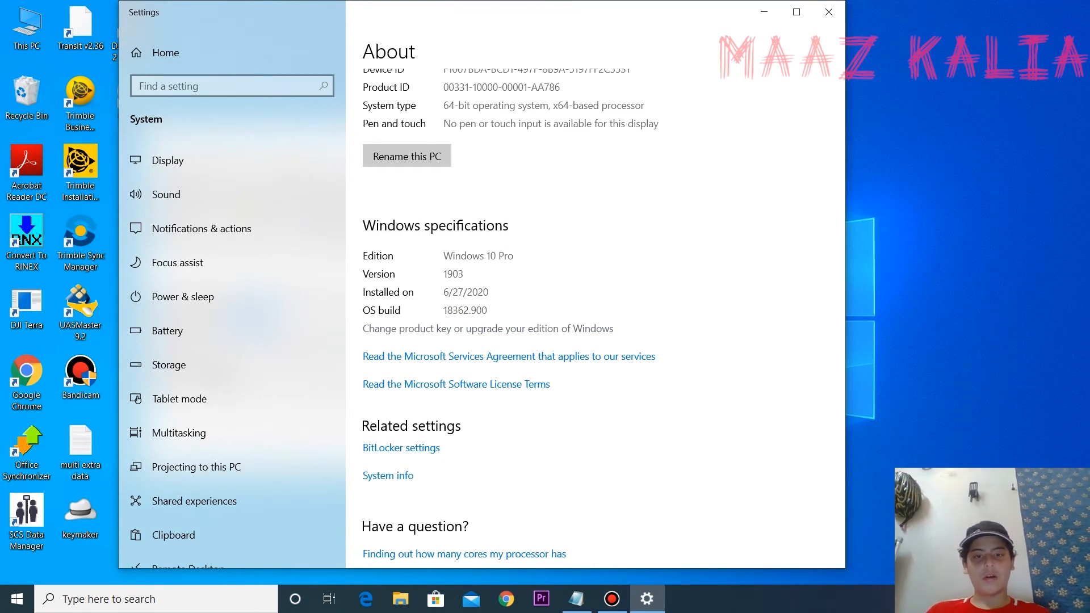
scroll(596, 318, up, 2)
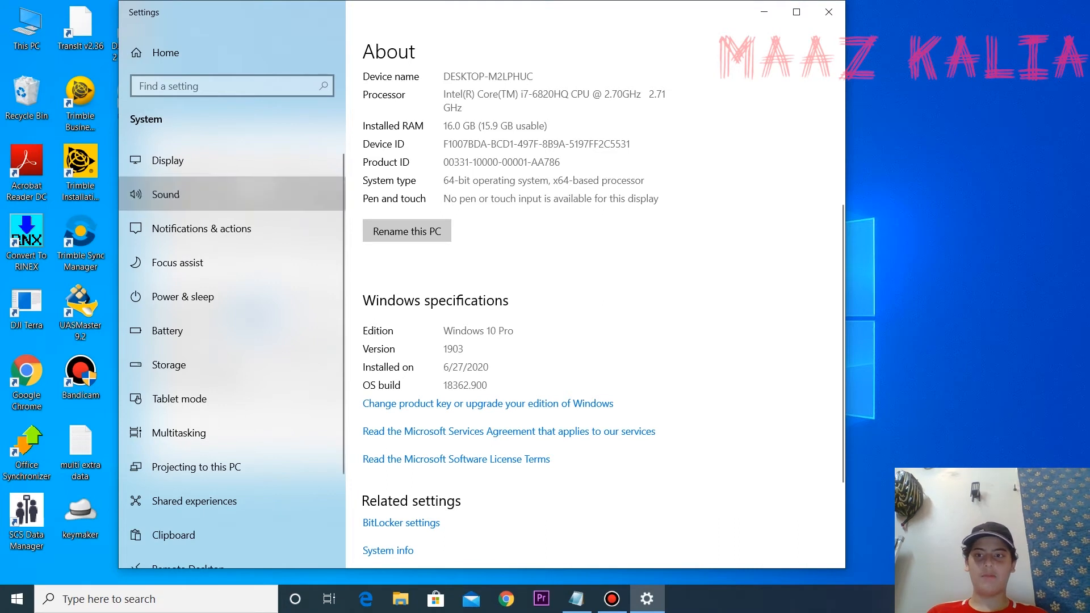
click(166, 194)
click(168, 160)
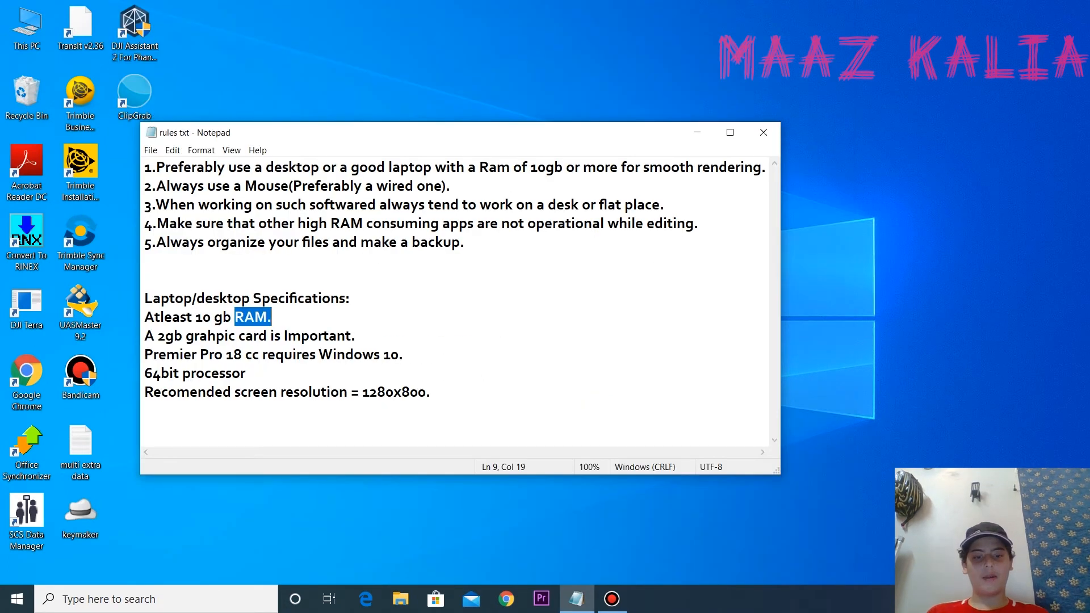
click(611, 599)
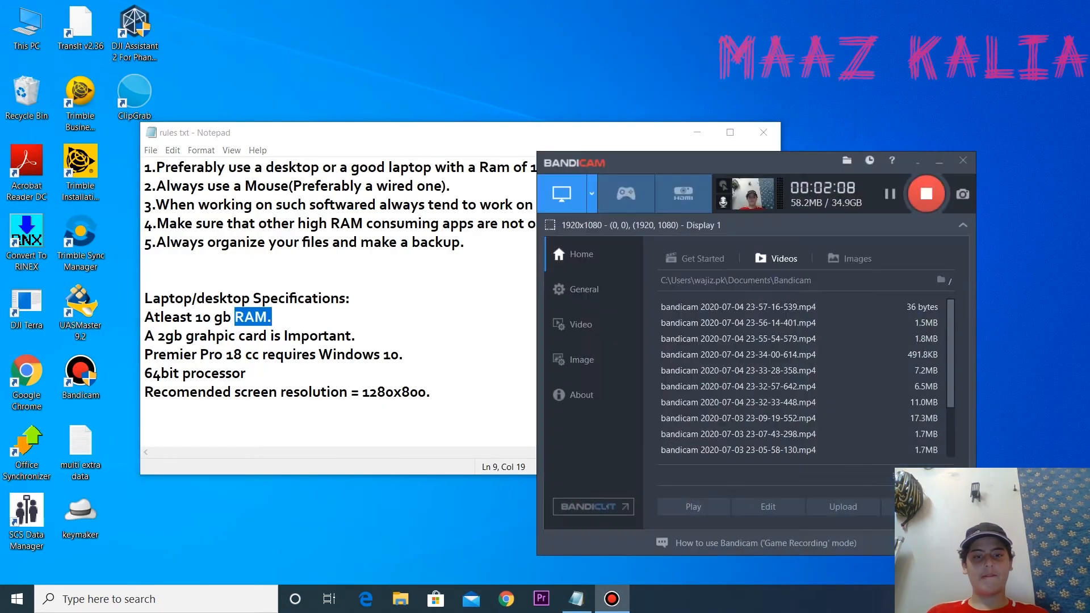
click(612, 599)
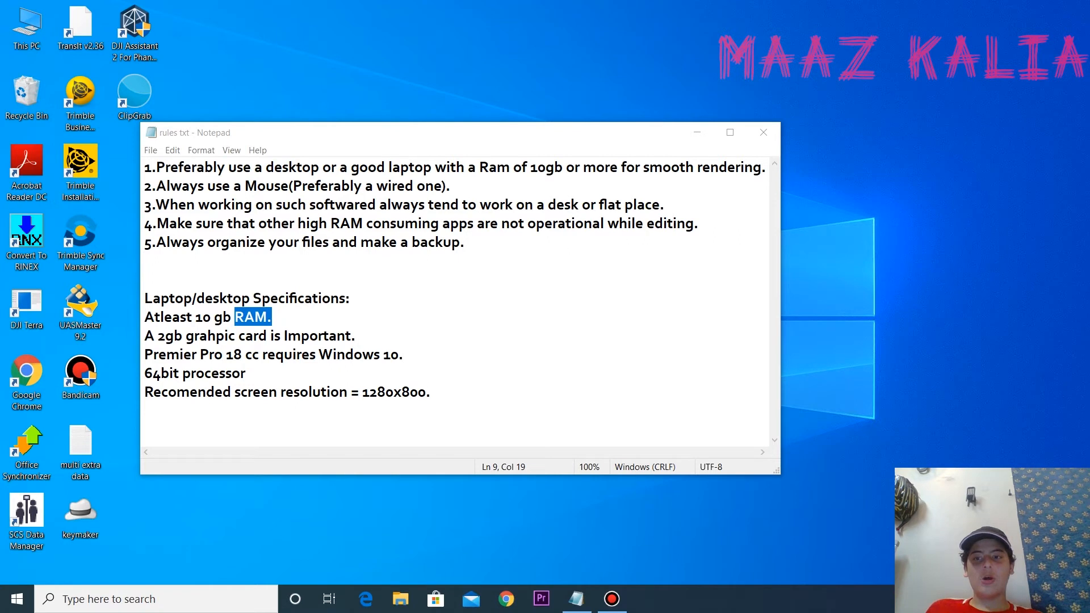
Read through the numbered editing rules in the note, from computer and mouse choice to file organization and backup
drag(165, 167, 447, 186)
click(452, 185)
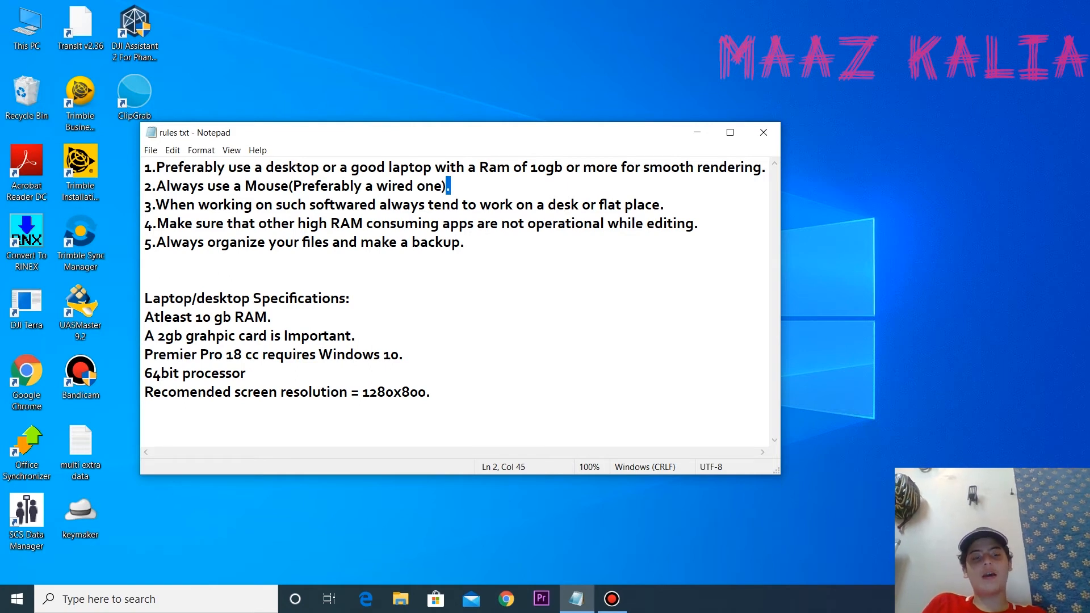
click(451, 186)
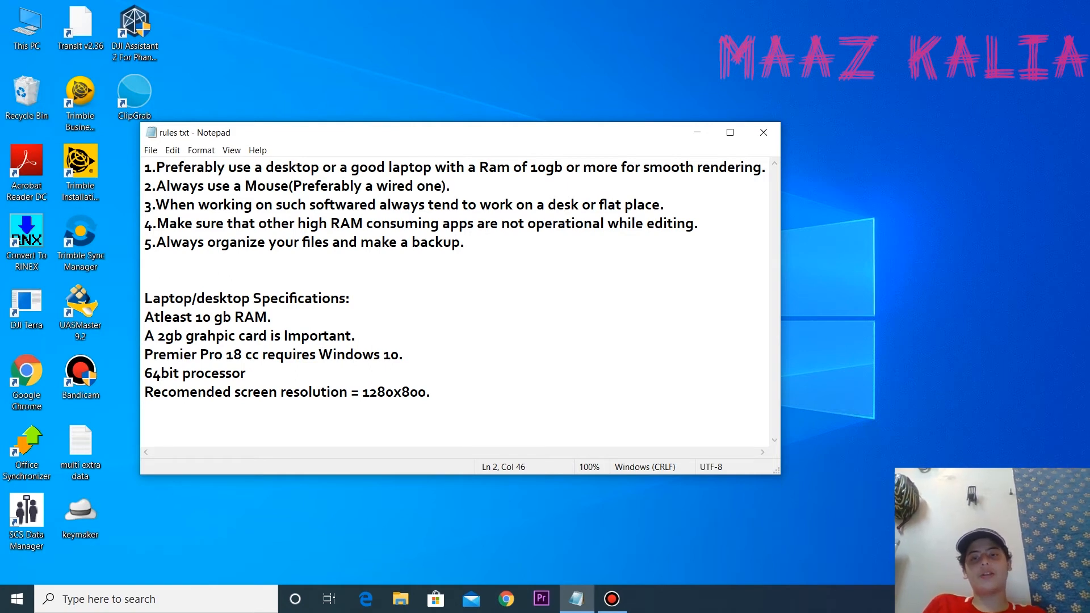
drag(293, 186, 447, 186)
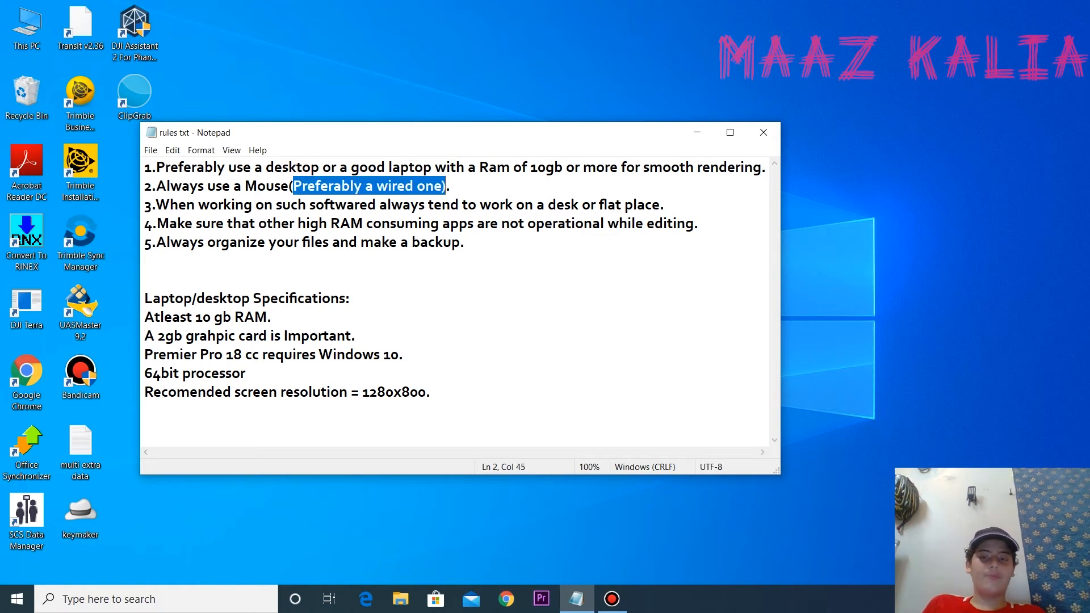
click(452, 185)
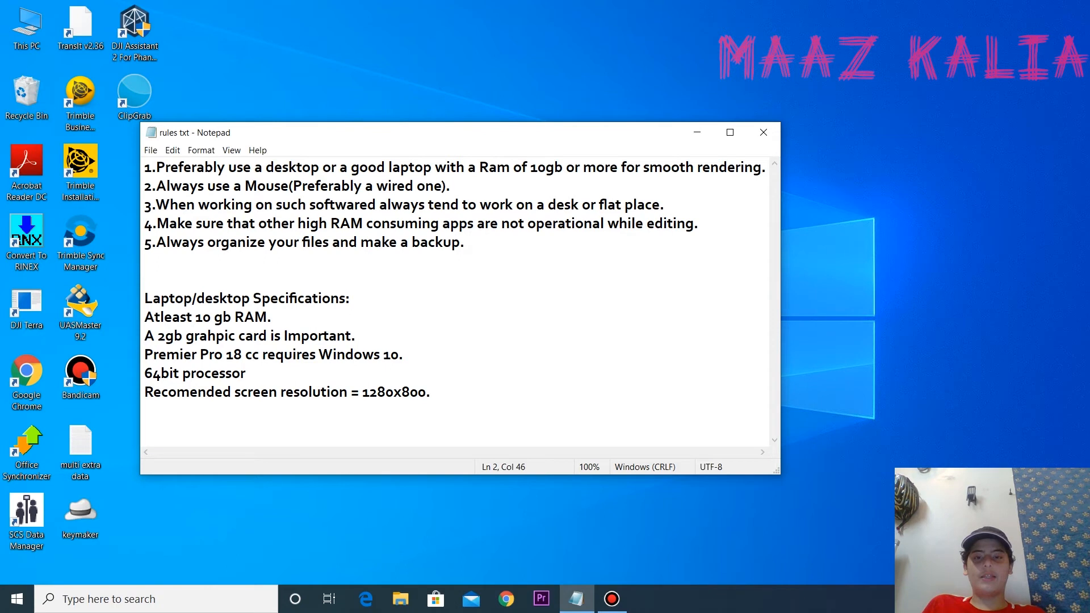
drag(157, 205, 665, 204)
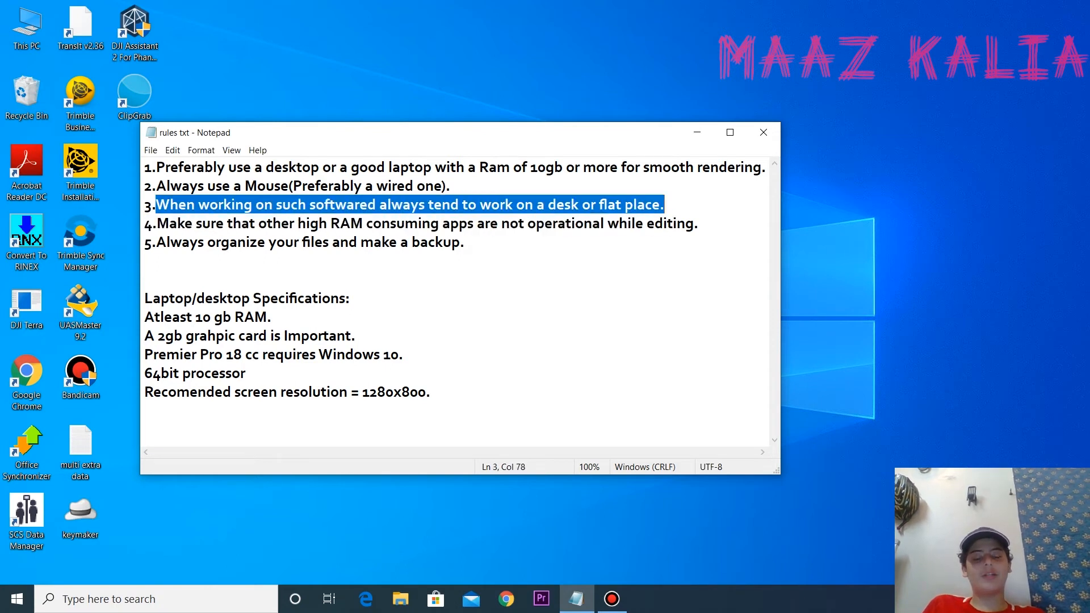
click(665, 204)
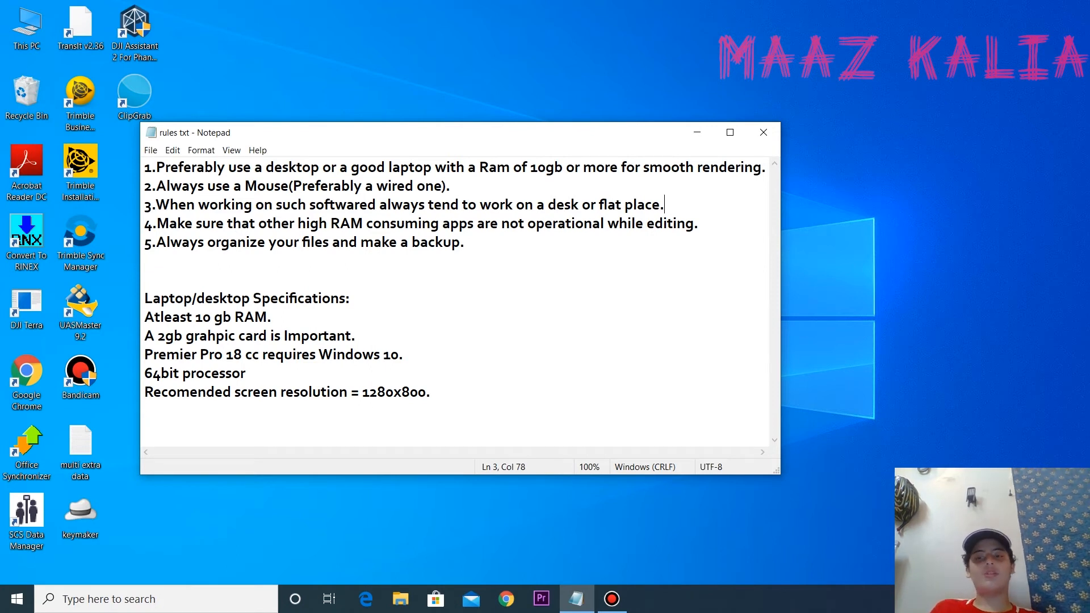
mouse_move(157, 223)
mouse_down()
mouse_move(375, 223)
mouse_move(624, 205)
mouse_move(699, 225)
mouse_move(466, 242)
mouse_move(699, 224)
mouse_move(182, 243)
mouse_move(184, 224)
mouse_move(157, 224)
mouse_up()
click(145, 261)
click(466, 243)
click(466, 261)
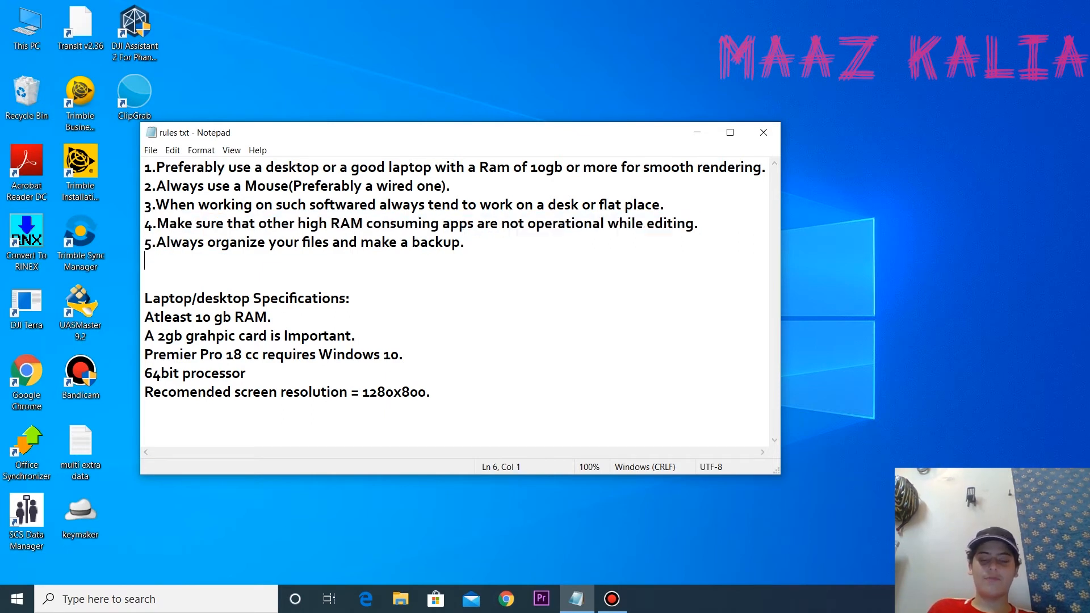
mouse_move(465, 243)
mouse_down()
mouse_move(220, 243)
mouse_move(465, 243)
mouse_up()
click(467, 243)
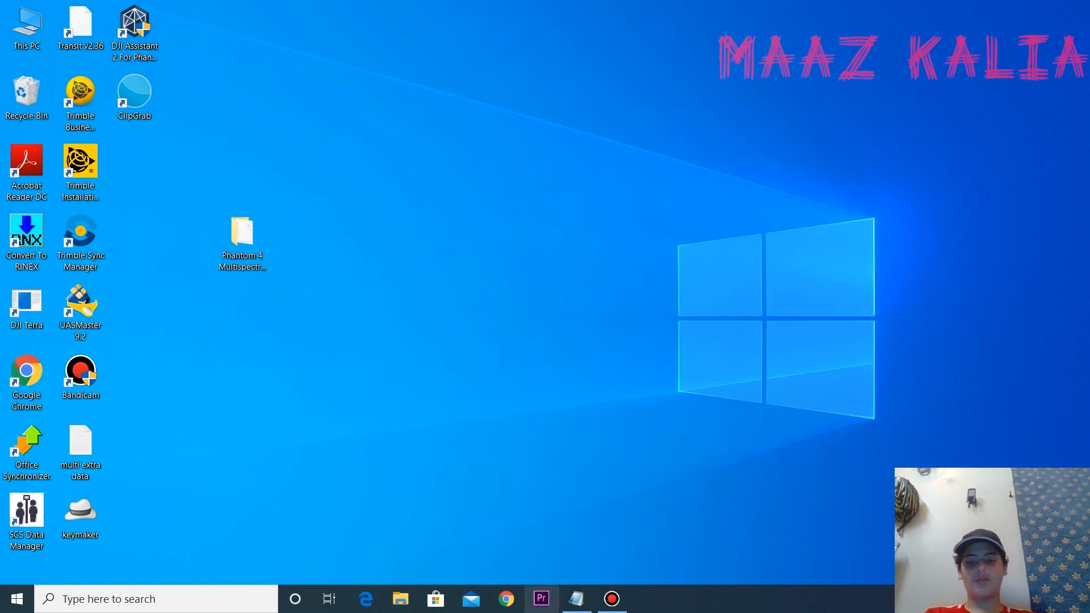
Launch Adobe Premiere Pro, start a new project and enter abc 123 as its name
click(541, 598)
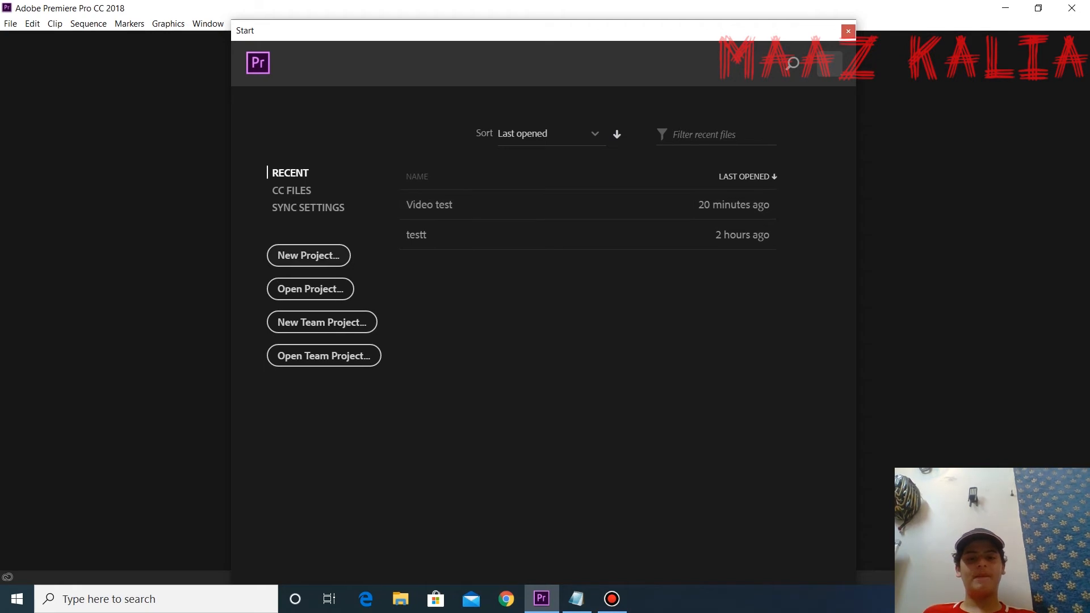
click(309, 255)
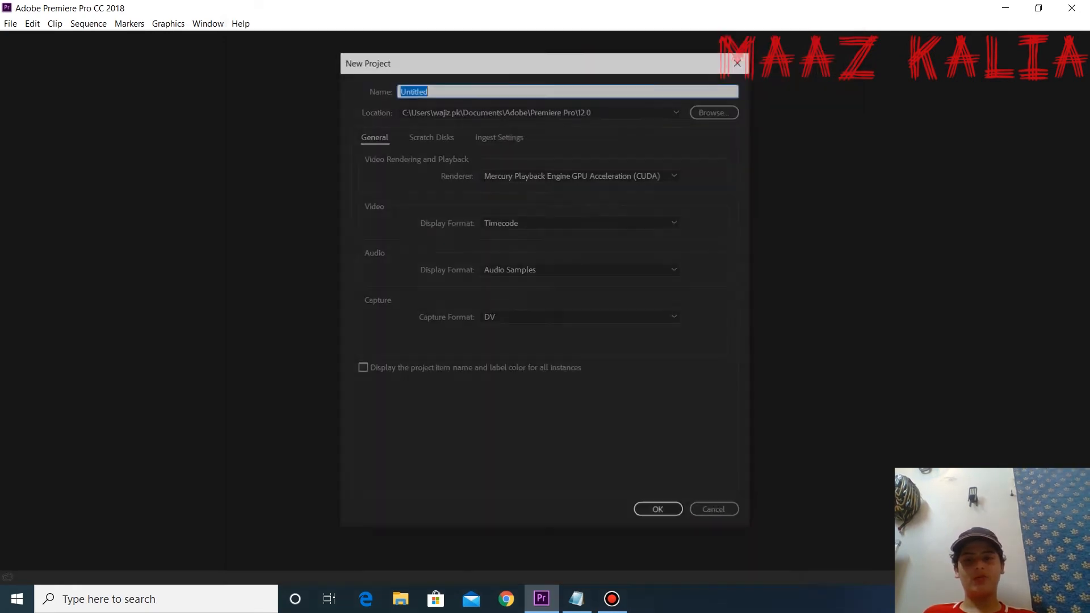
click(488, 90)
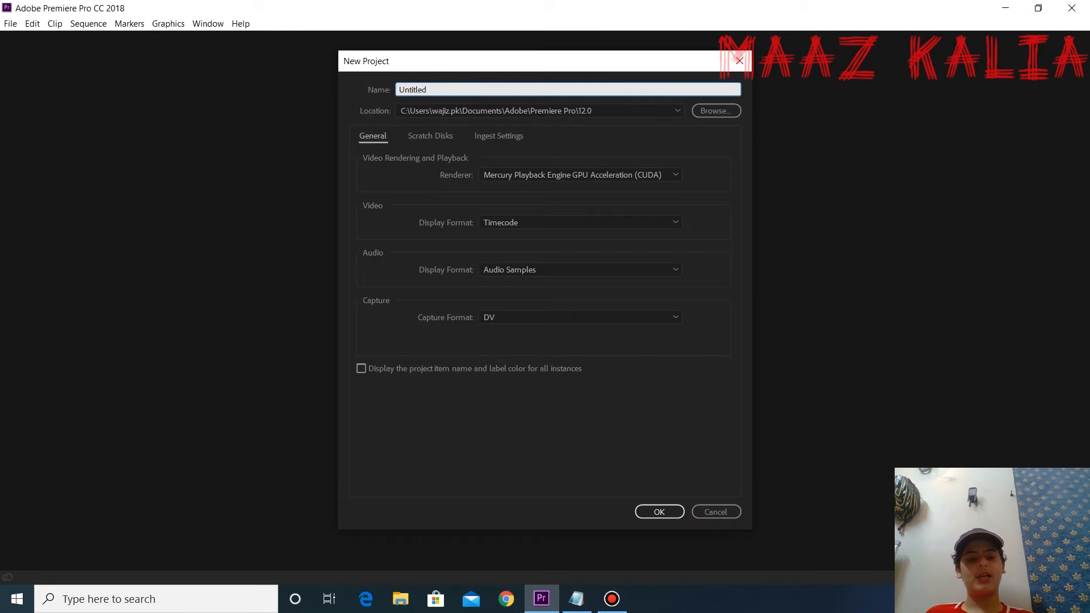
key(BackSpace)
key(BackSpace)
key(BackSpace)
key(BackSpace)
key(BackSpace)
key(BackSpace)
key(BackSpace)
key(BackSpace)
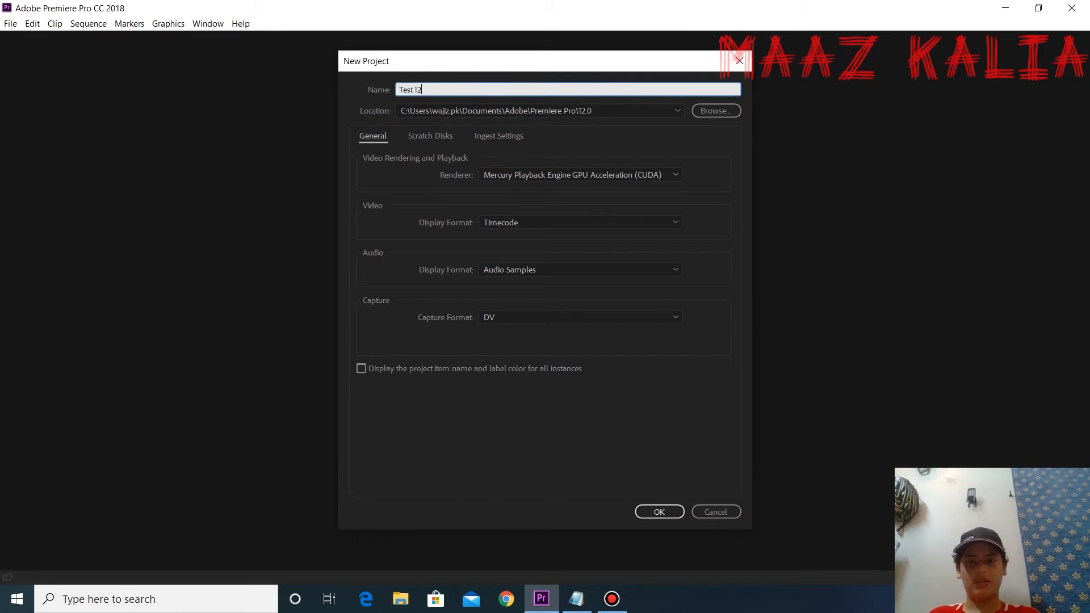
text(ab 123)
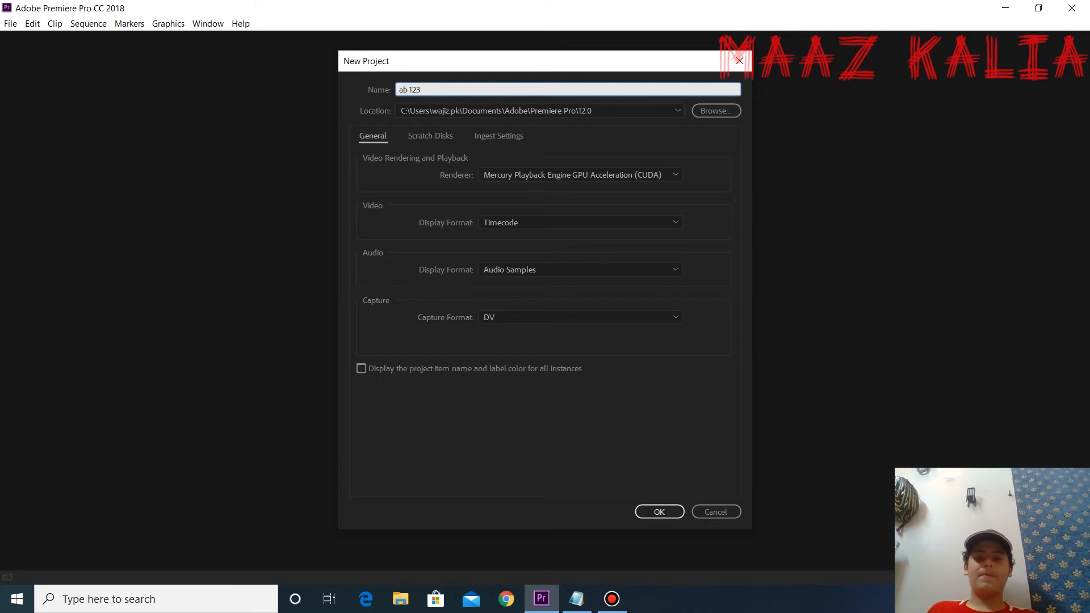
key(Left)
key(Left)
key(Left)
key(Left)
text(c)
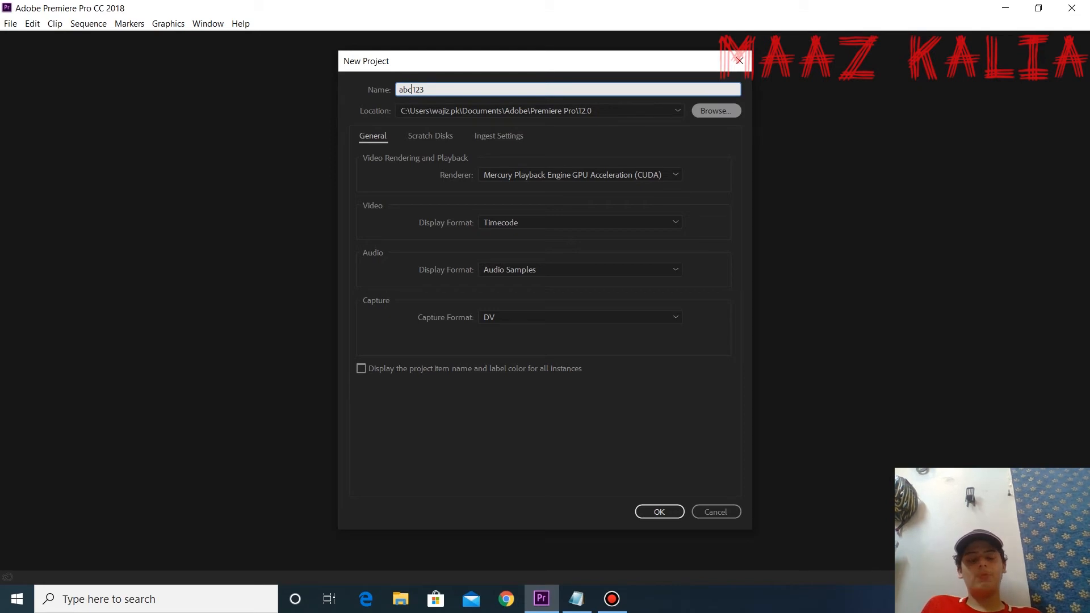
Browse the folders and drives offered as the new project's destination and leave the chooser without selecting one
click(716, 111)
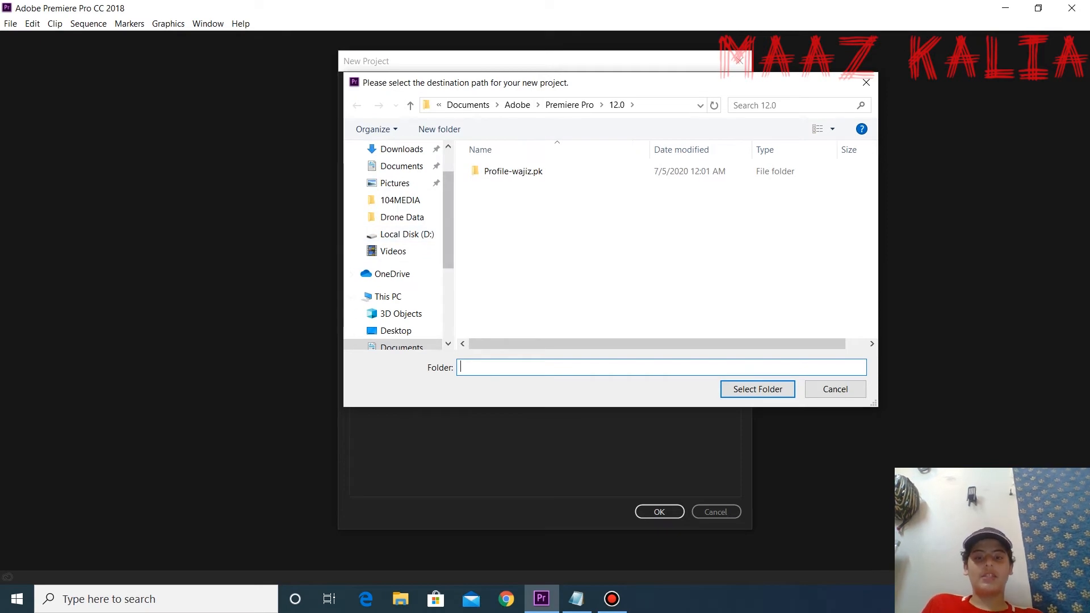
drag(448, 233, 448, 303)
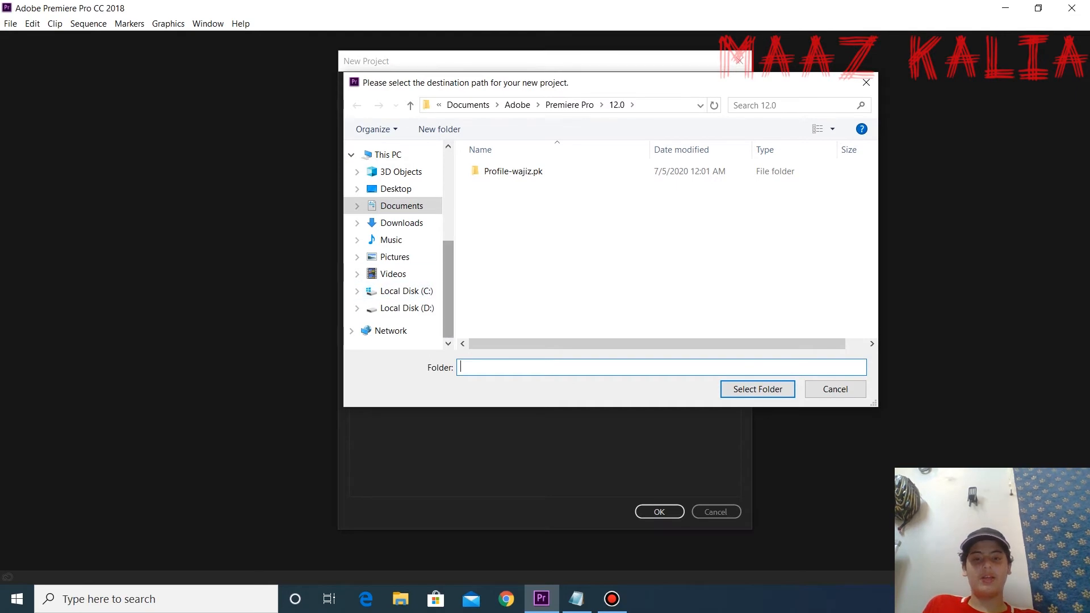
scroll(395, 244, up, 3)
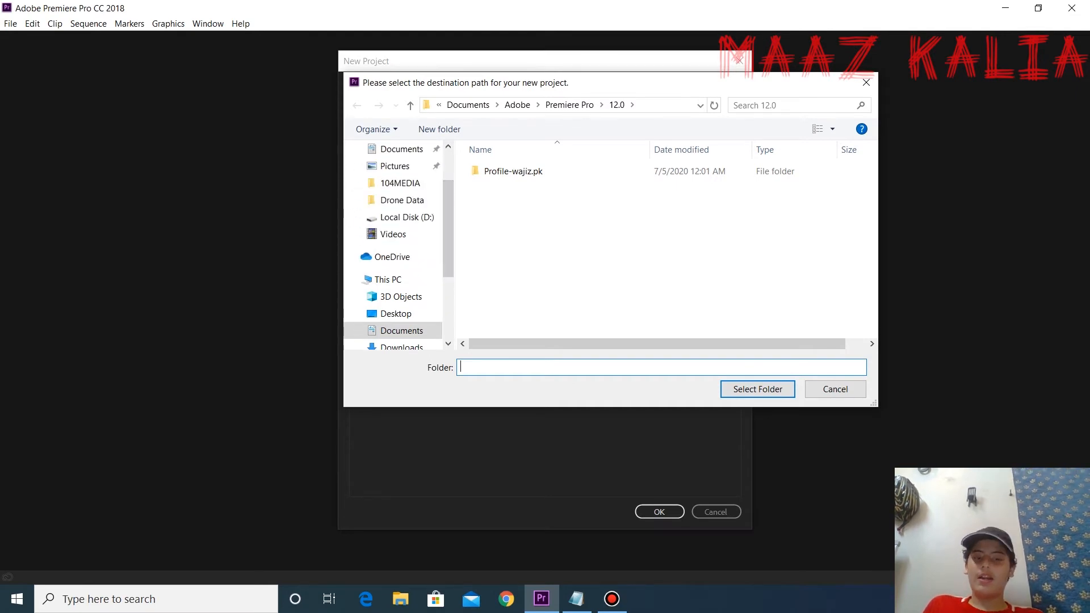
click(867, 83)
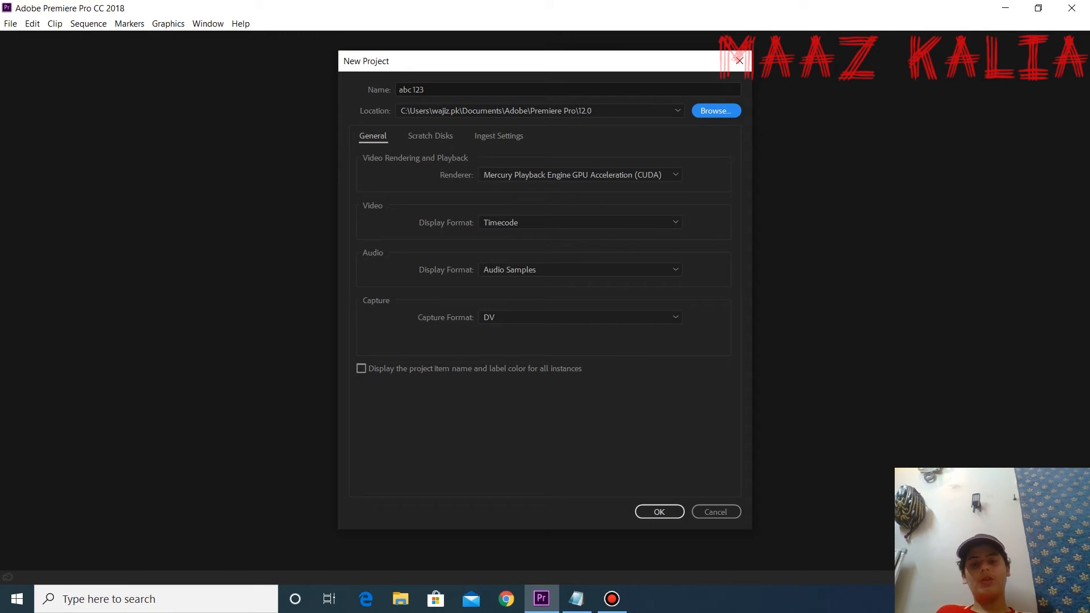
Try the Mercury Playback Engine Software Only renderer and switch back to GPU Acceleration (CUDA)
click(579, 174)
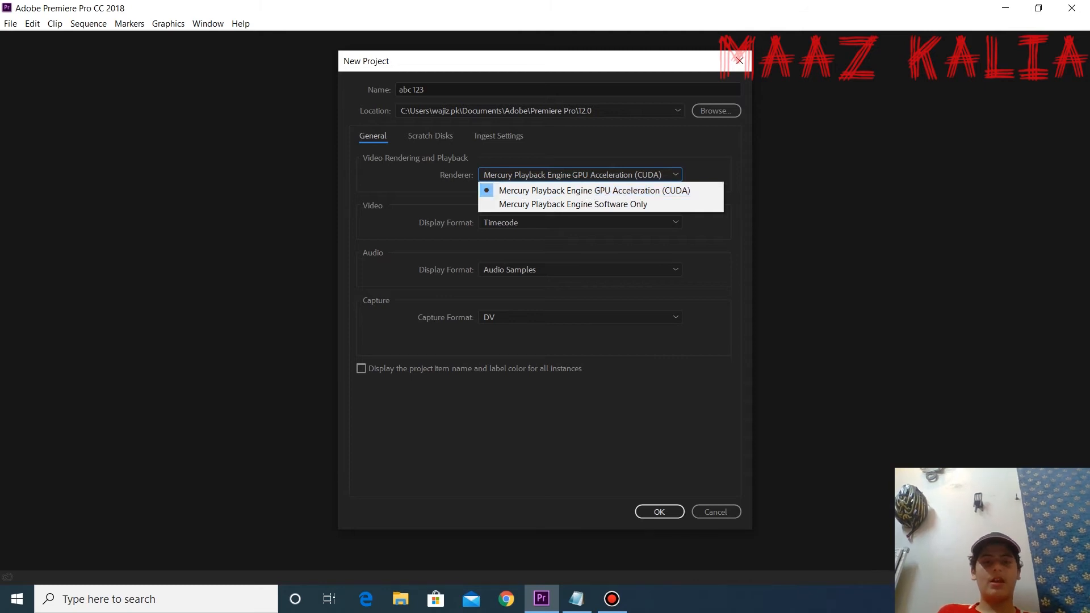
click(572, 204)
click(580, 175)
click(580, 189)
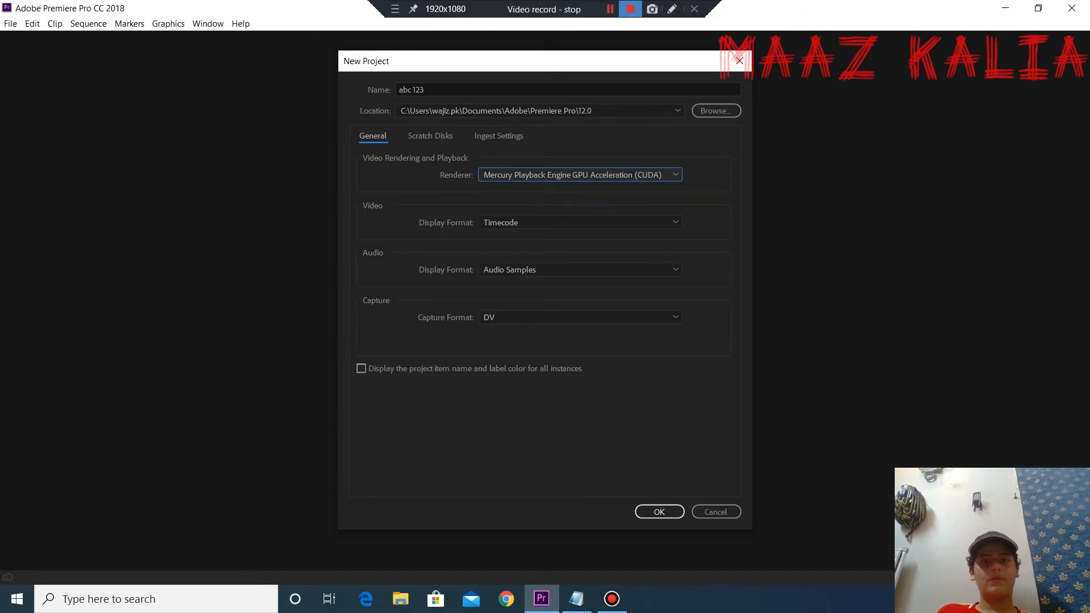
Review the video display format choices, from Timecode through Feet + Frames to Frames, and keep Timecode
click(580, 222)
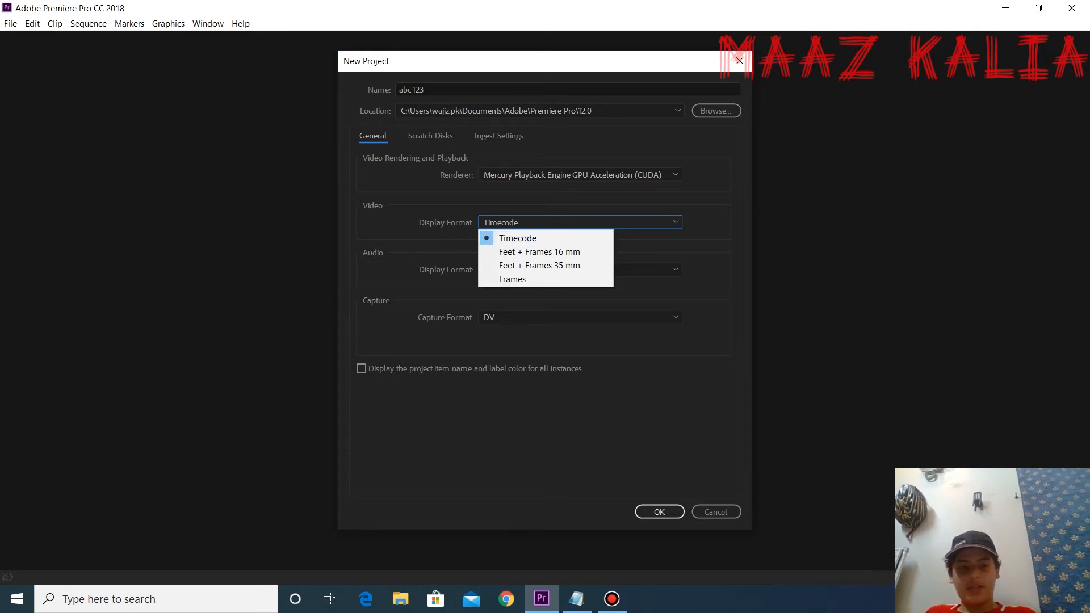
key(Up)
key(Up)
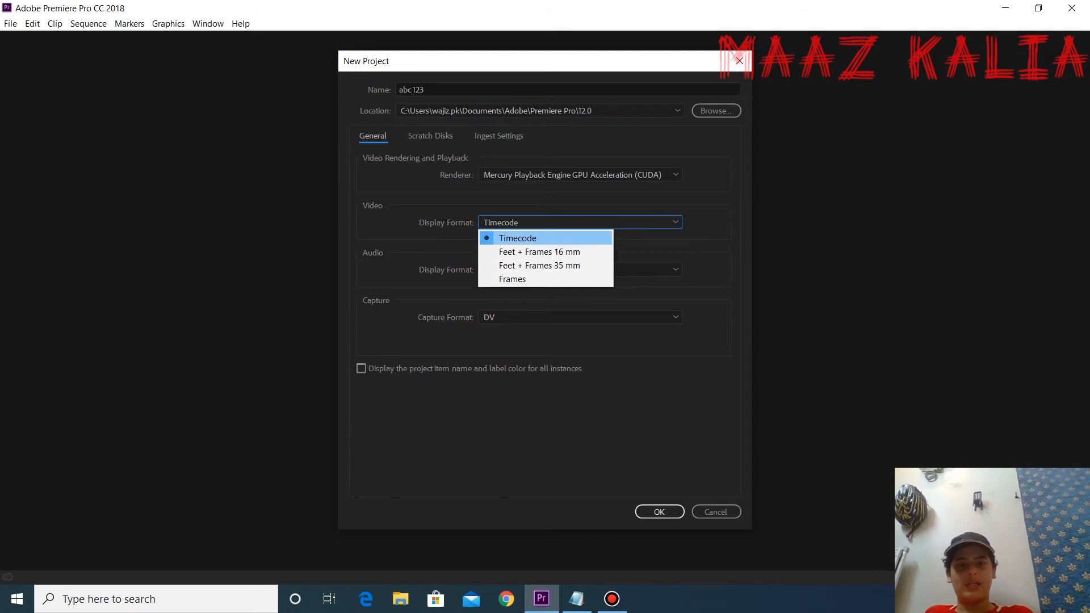
key(Return)
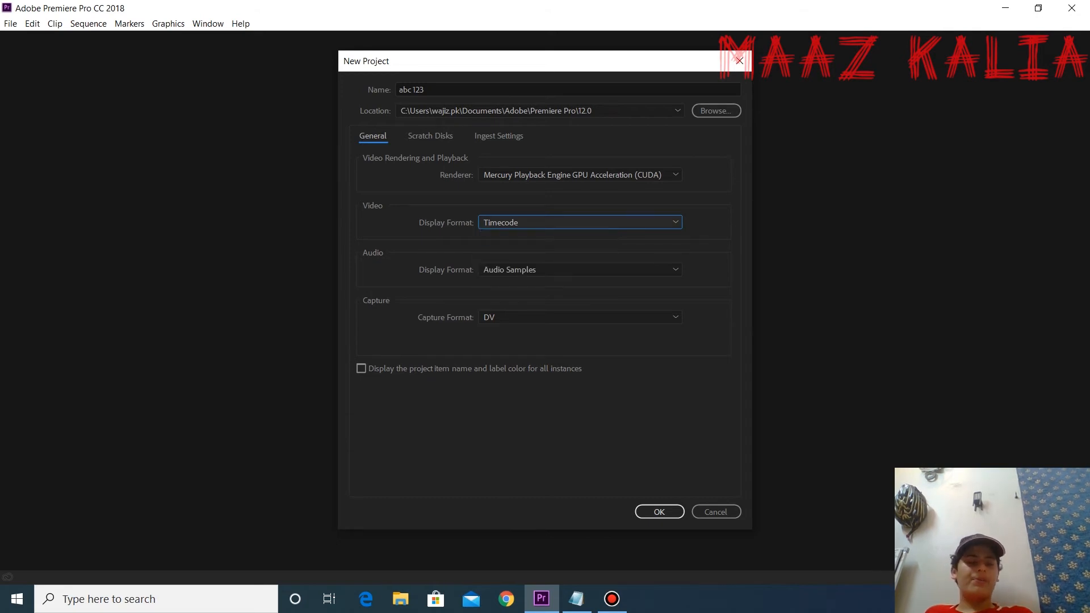
key(alt+Down)
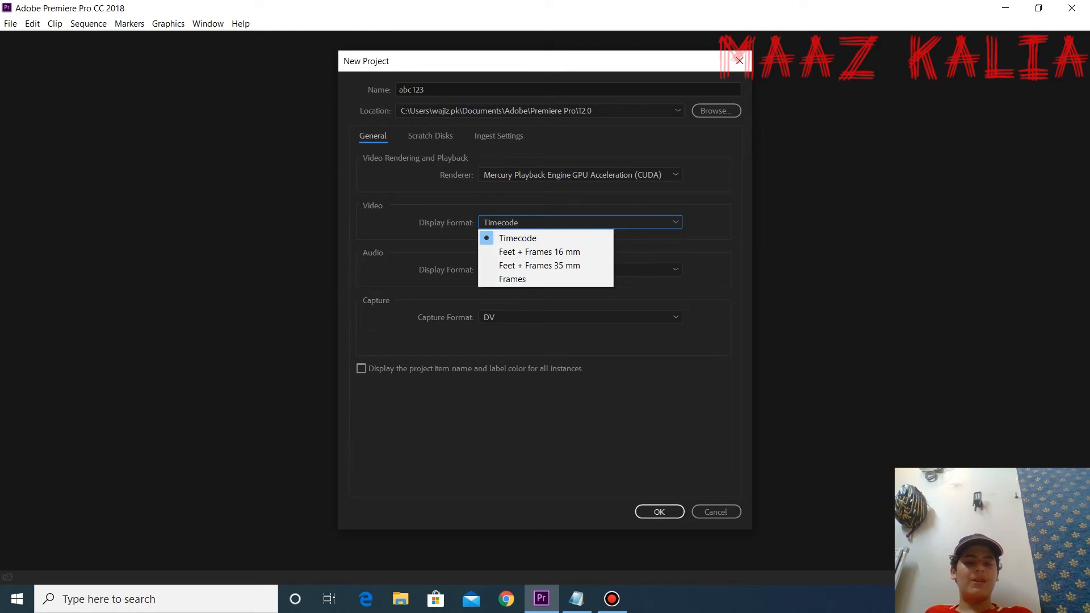
key(Down)
key(Up)
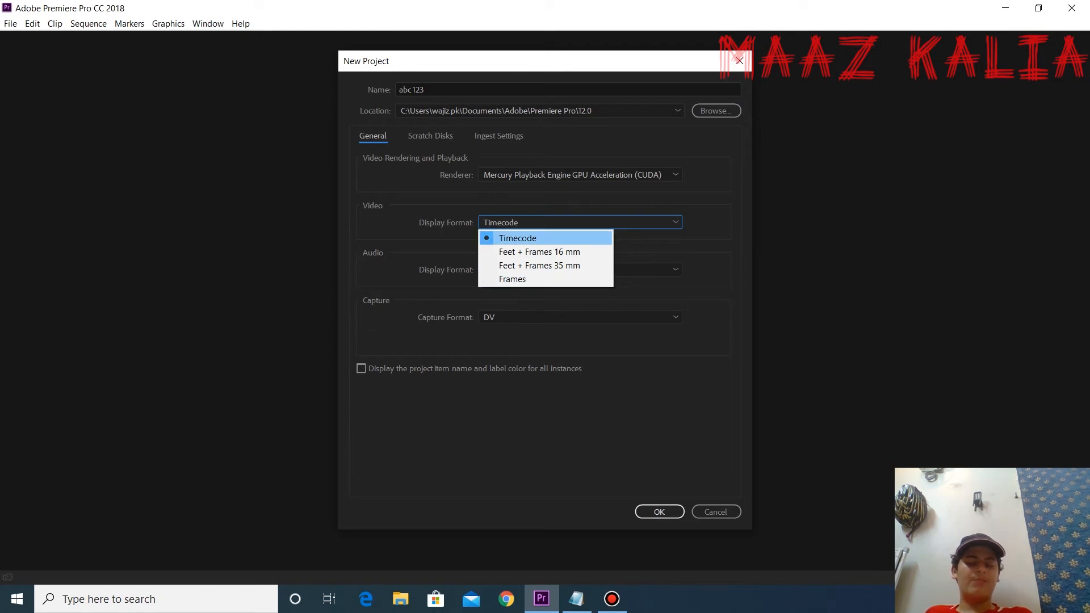
key(Down)
key(Down)
key(Down)
key(Up)
key(Up)
key(Up)
key(Return)
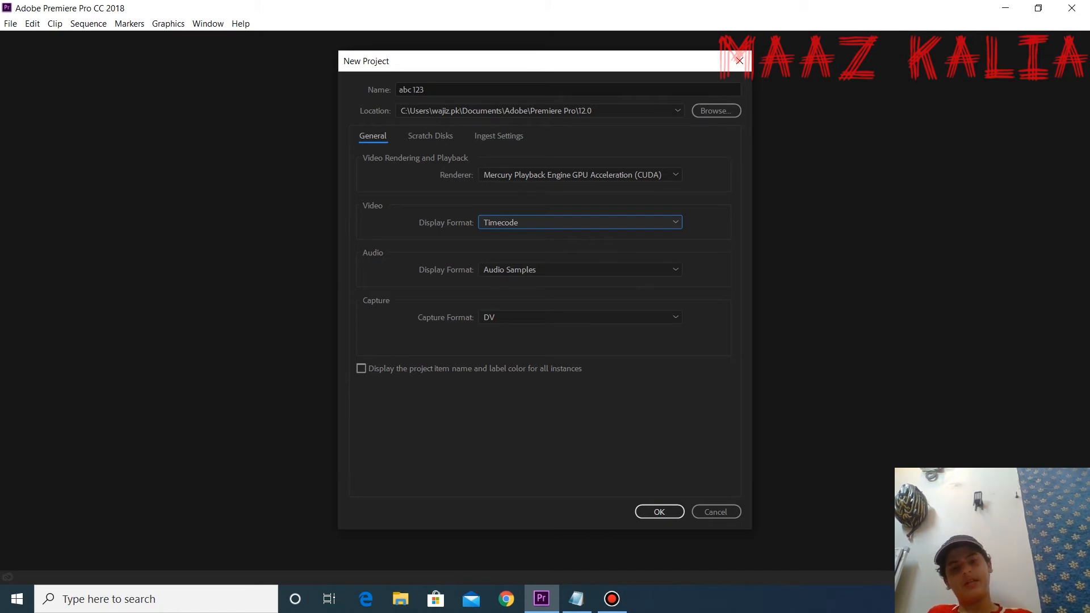
Check the audio display format choices and keep Audio Samples
key(Tab)
key(alt+Down)
key(Return)
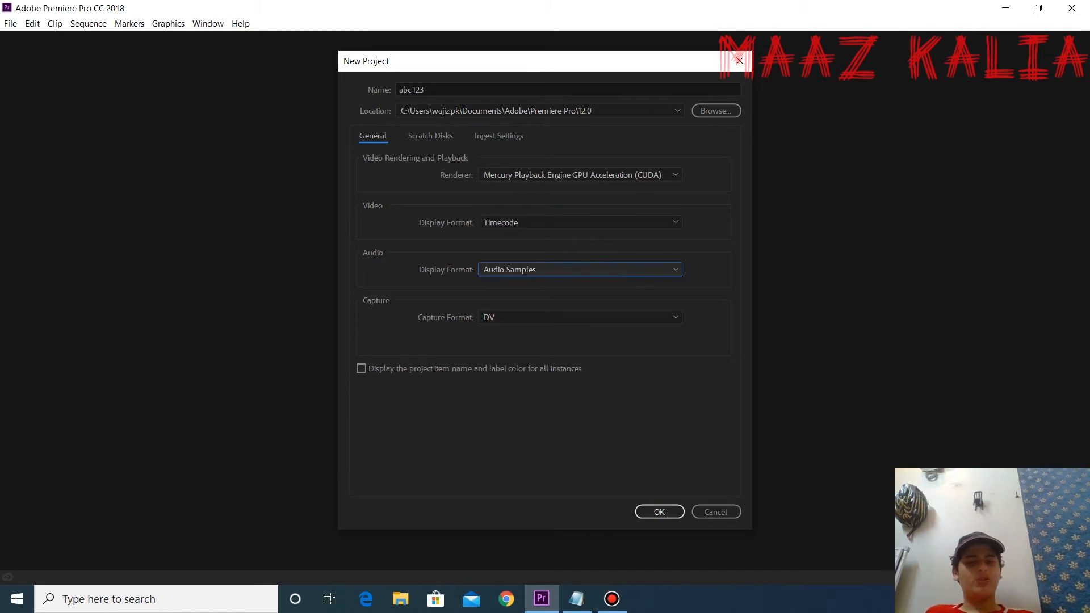
key(alt+Down)
key(Return)
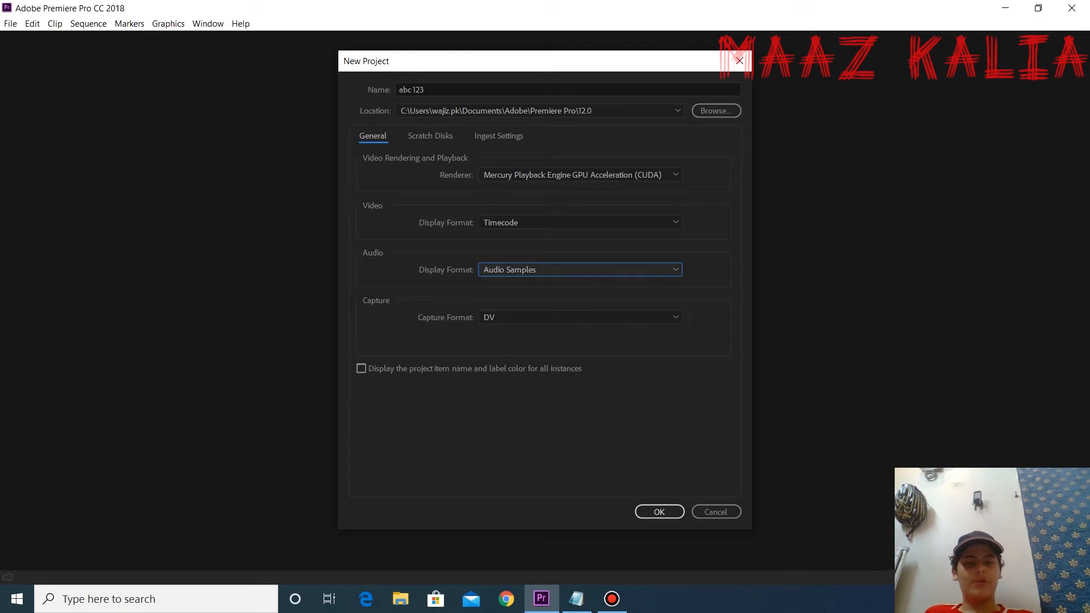
key(Return)
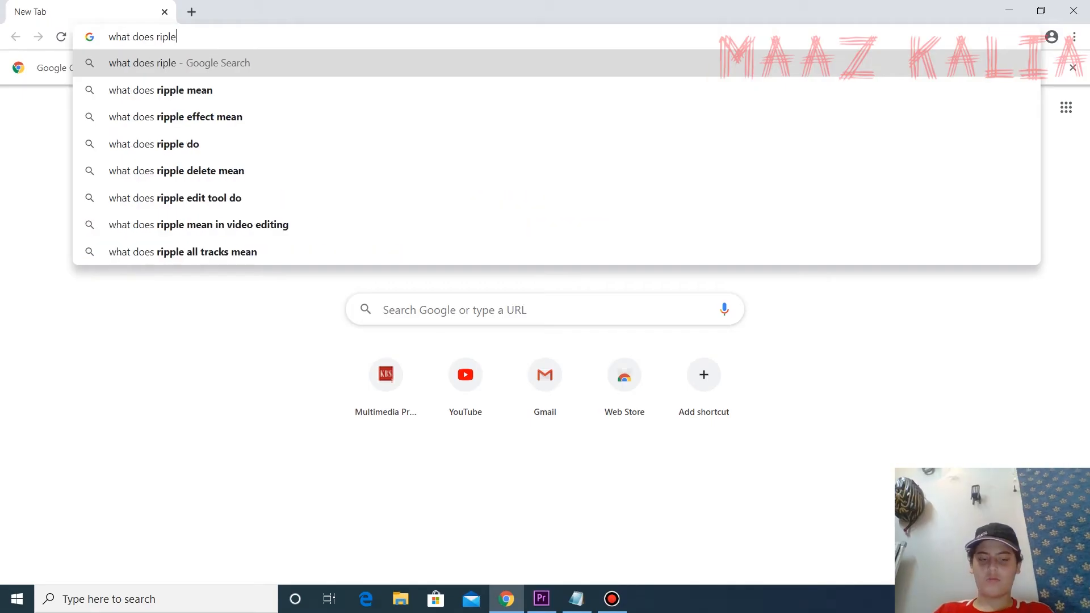
In Chrome, search Google for "what is ripple edit tool in adobe premiere"
key(BackSpace)
key(BackSpace)
key(BackSpace)
text(pl)
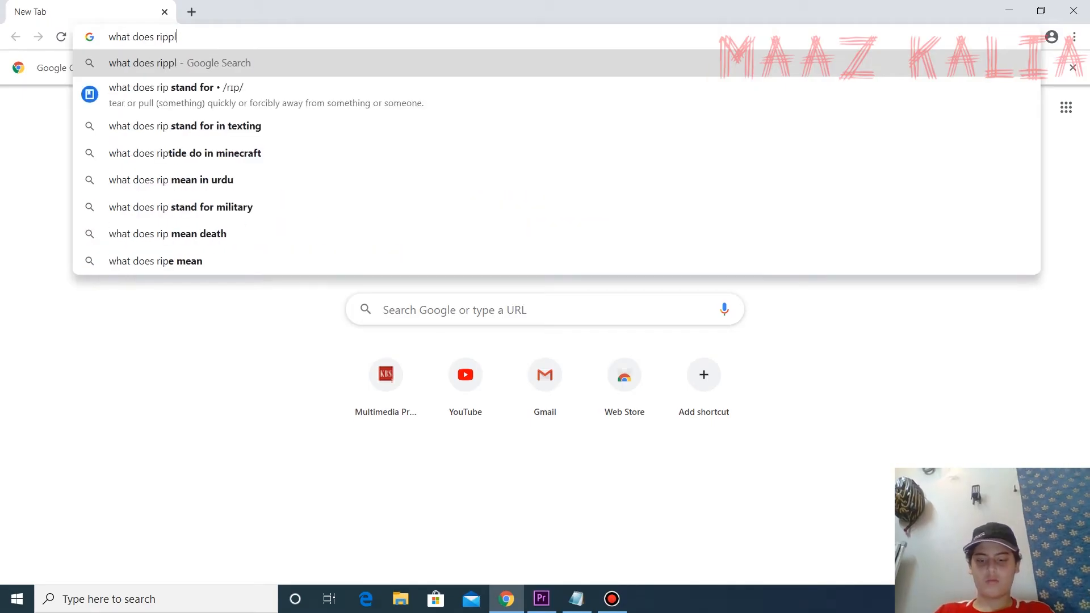
text(e edit tool)
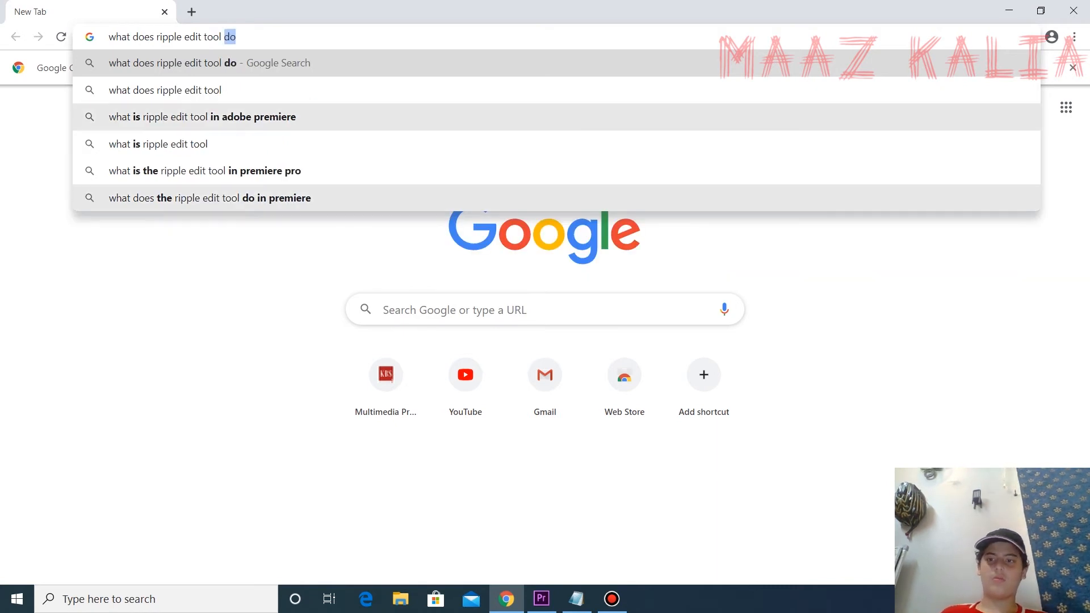
click(202, 116)
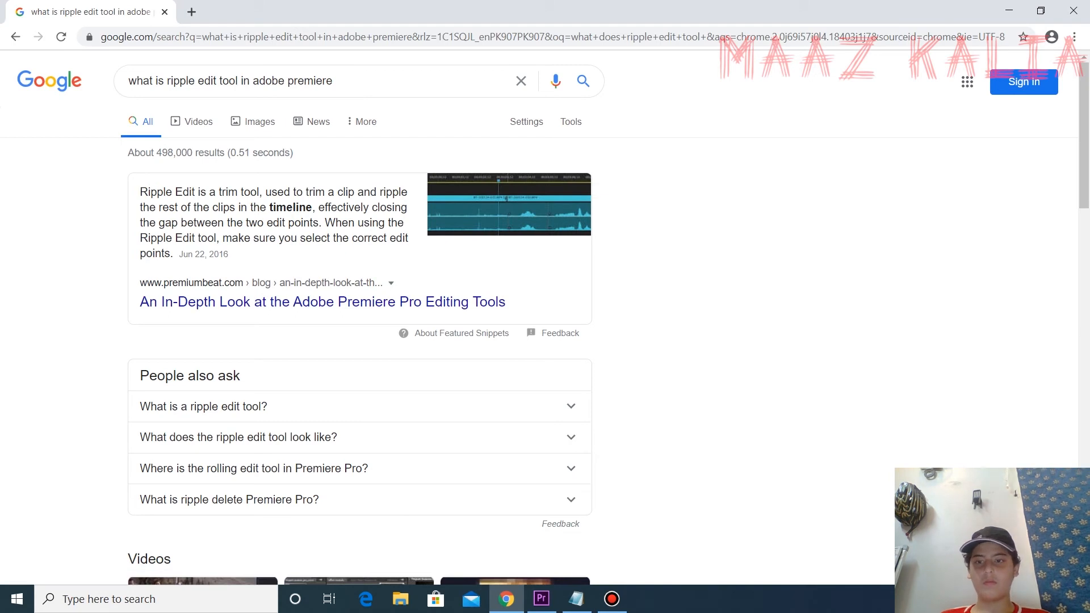
Read the featured explanation of the Ripple Edit tool in the search results and minimize Chrome
drag(149, 192, 354, 222)
mouse_move(140, 222)
mouse_down()
mouse_move(191, 238)
mouse_move(322, 223)
mouse_move(139, 222)
mouse_up()
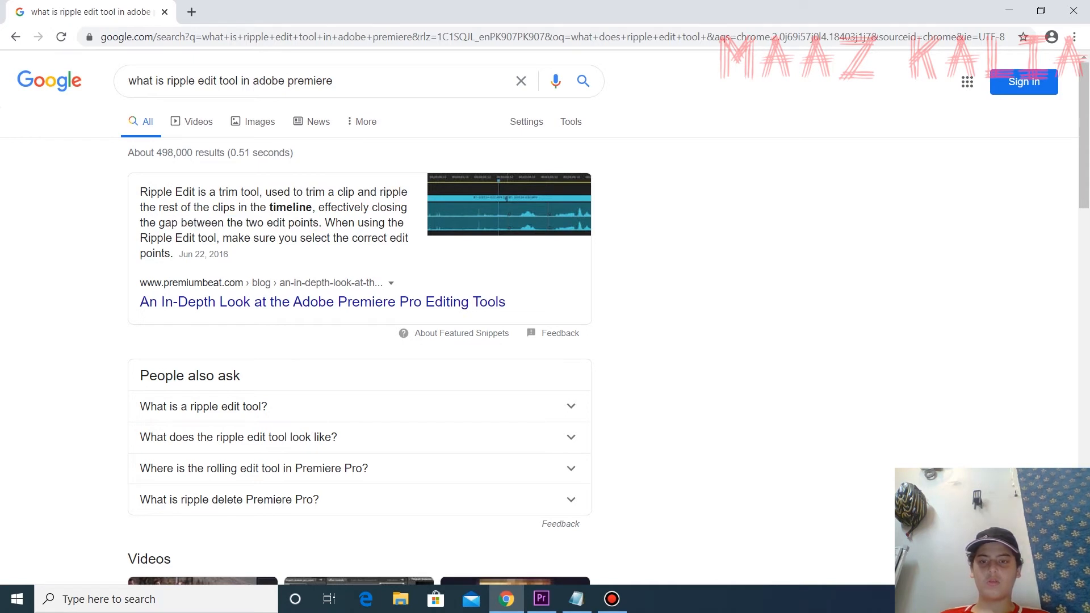
drag(230, 256, 128, 149)
click(738, 227)
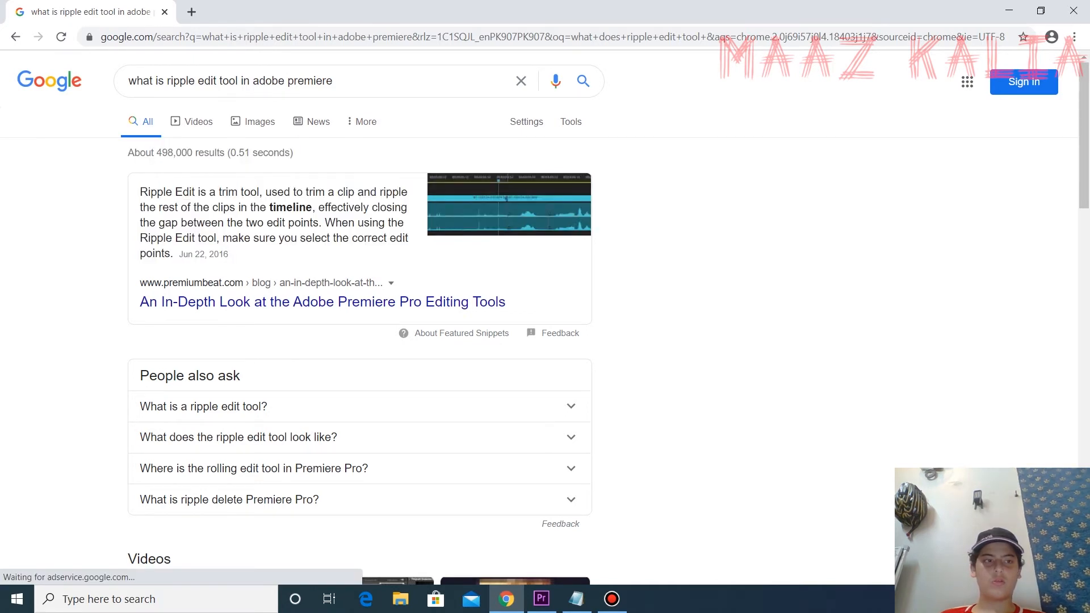
click(1009, 10)
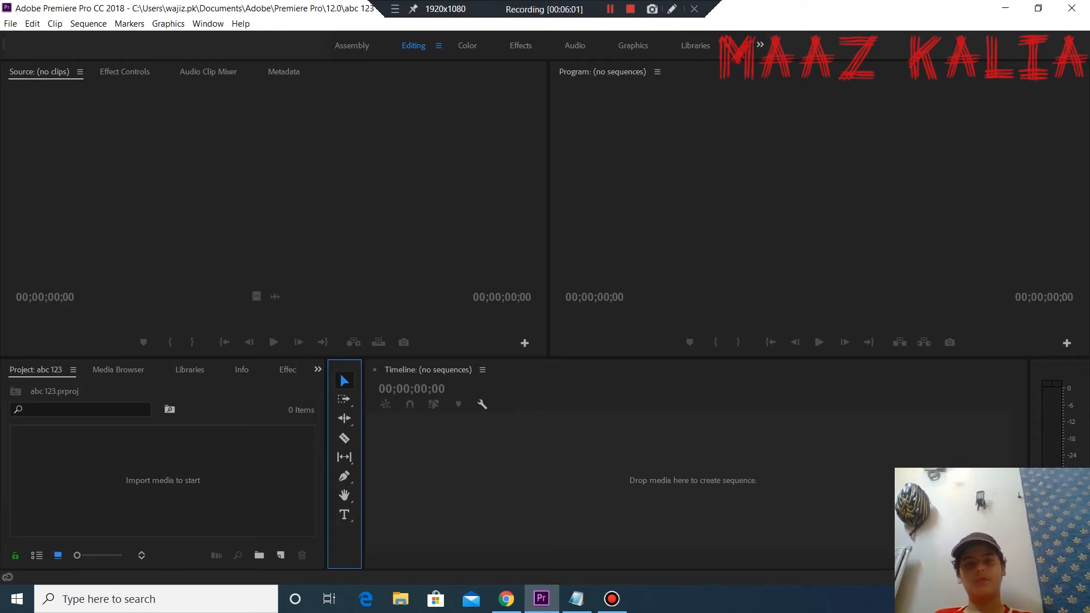
click(611, 9)
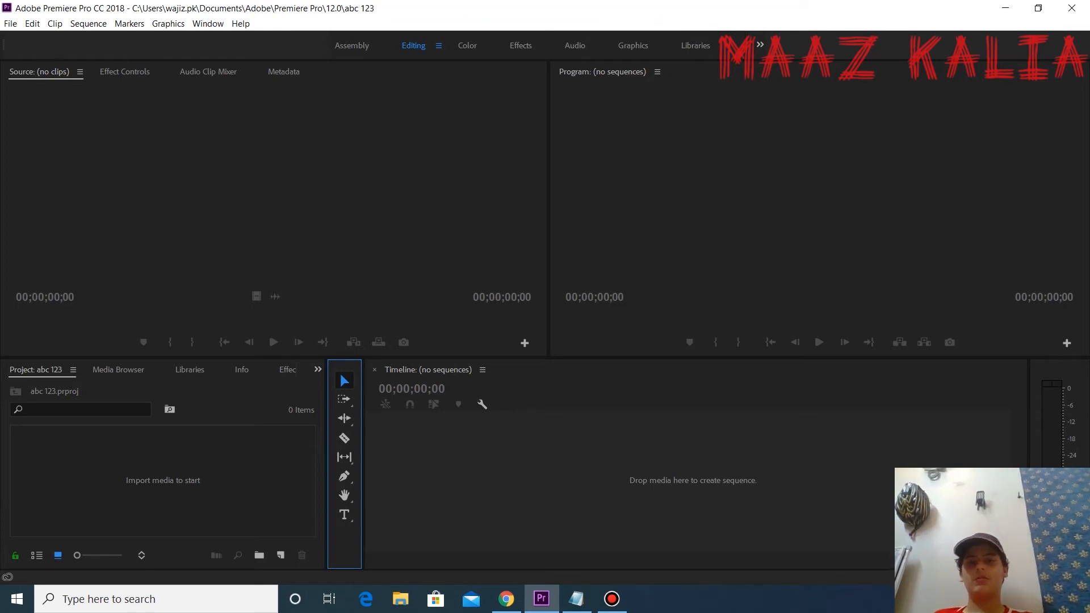
click(611, 9)
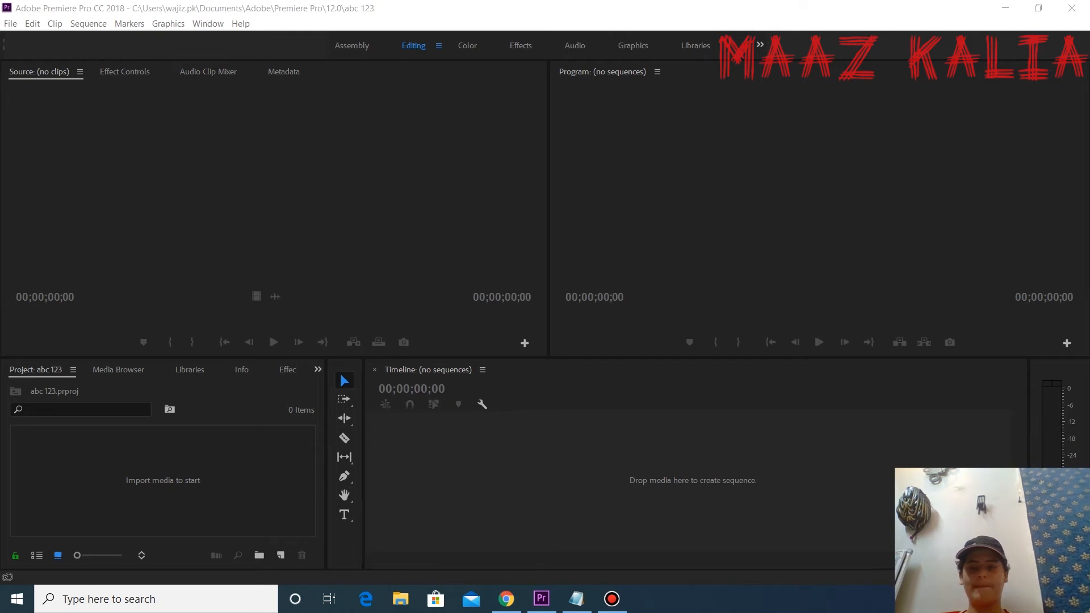
Examine the empty Project and Source areas and the file commands, from New and Open Recent to Import Recent File and Project Settings
click(163, 481)
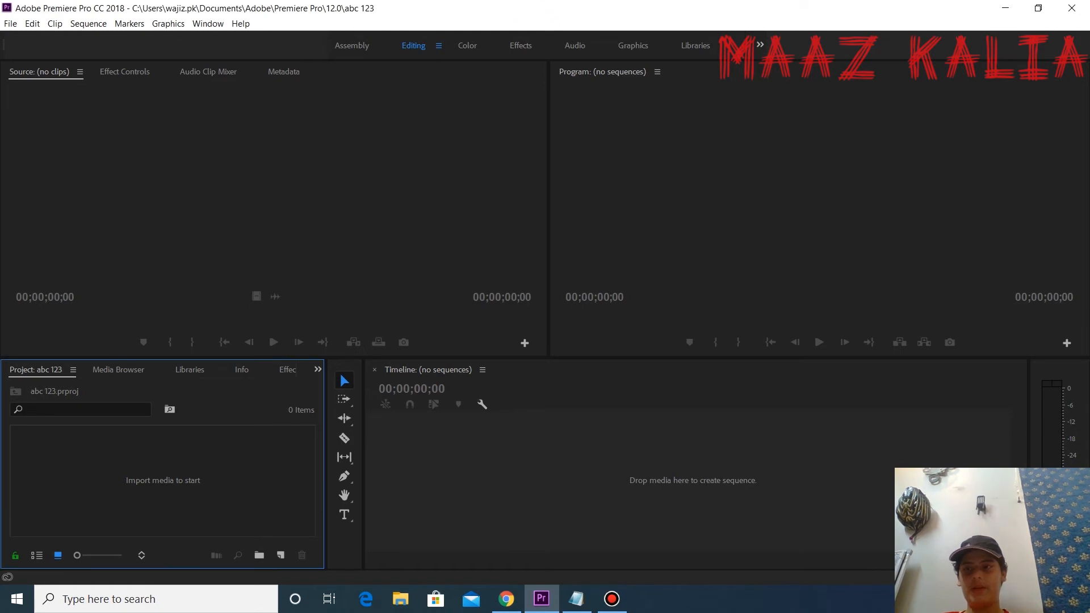
click(227, 188)
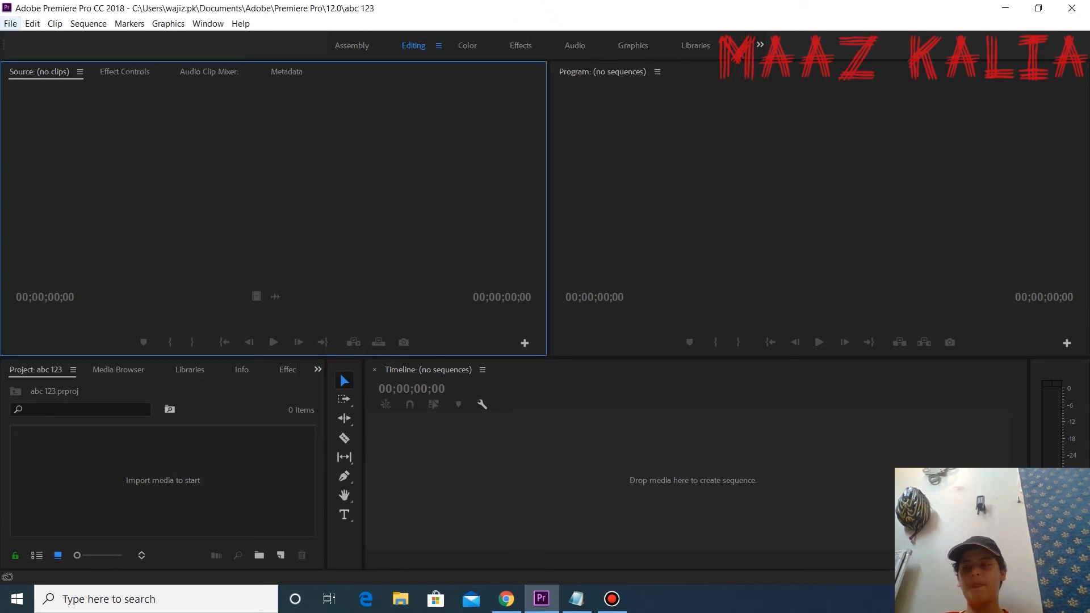
click(10, 23)
mouse_move(11, 23)
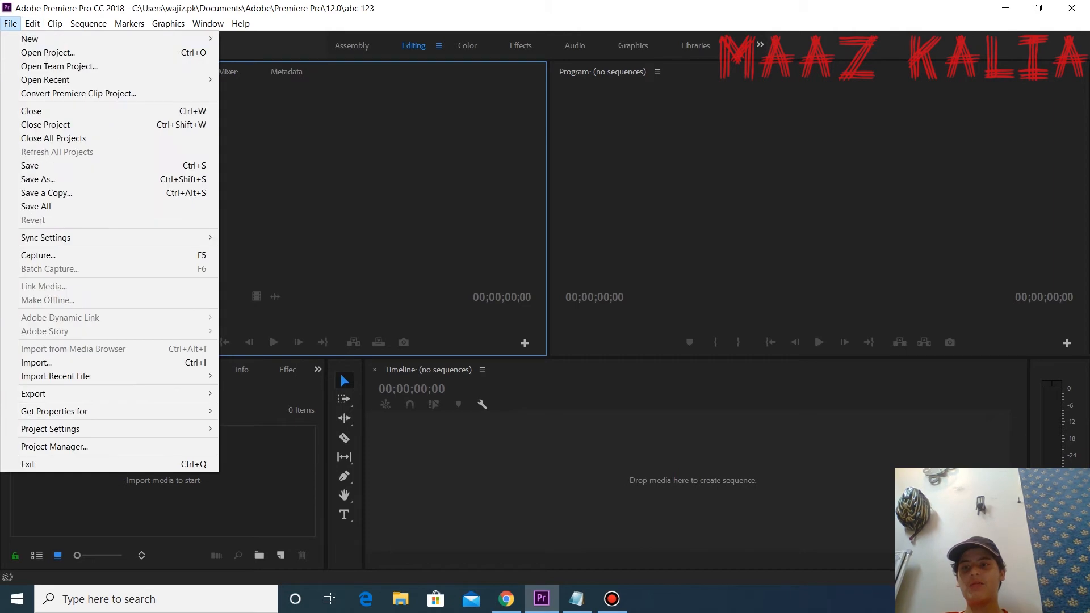
mouse_move(30, 39)
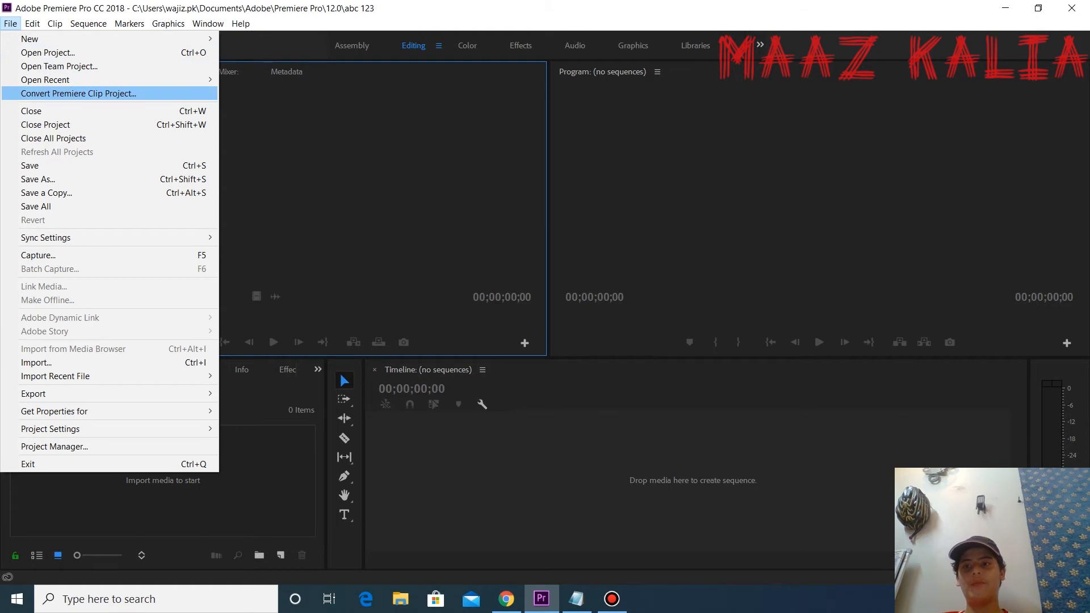
mouse_move(45, 80)
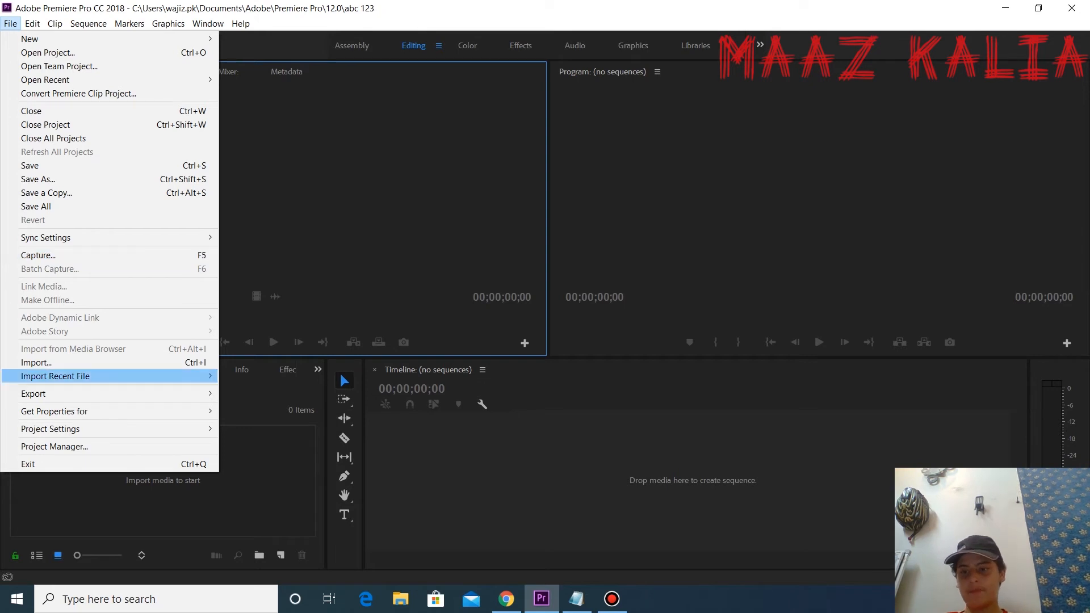
mouse_move(56, 376)
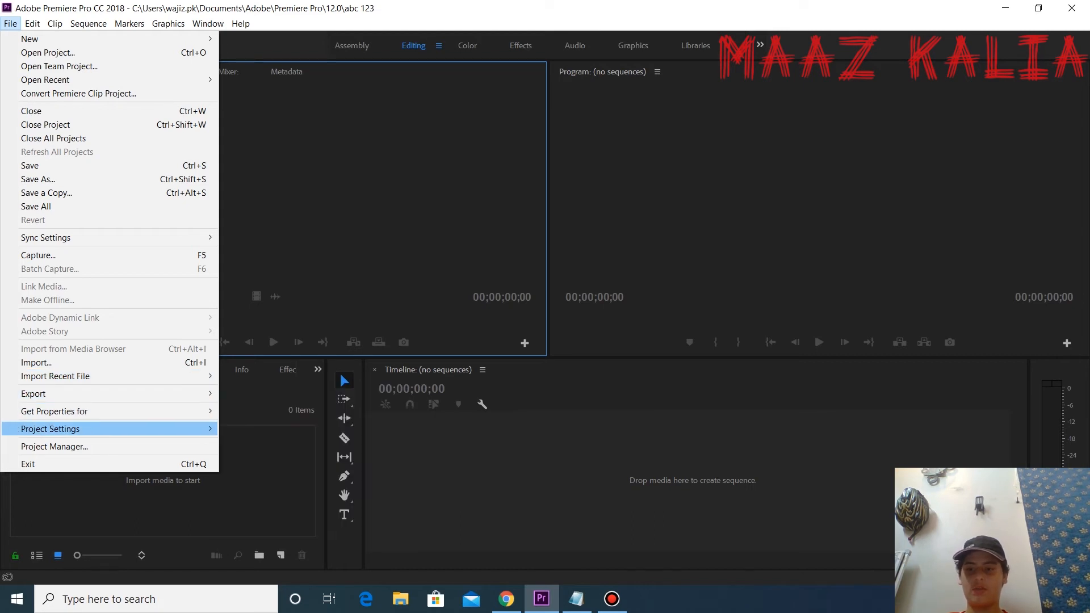
key(Escape)
click(162, 480)
click(692, 480)
click(162, 480)
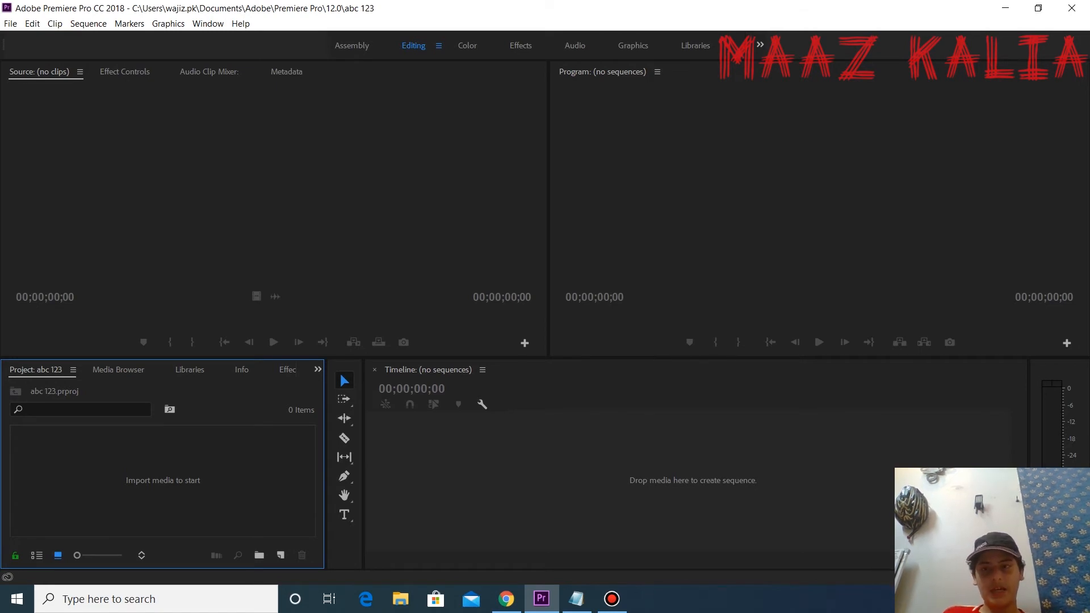
key(ctrl+i)
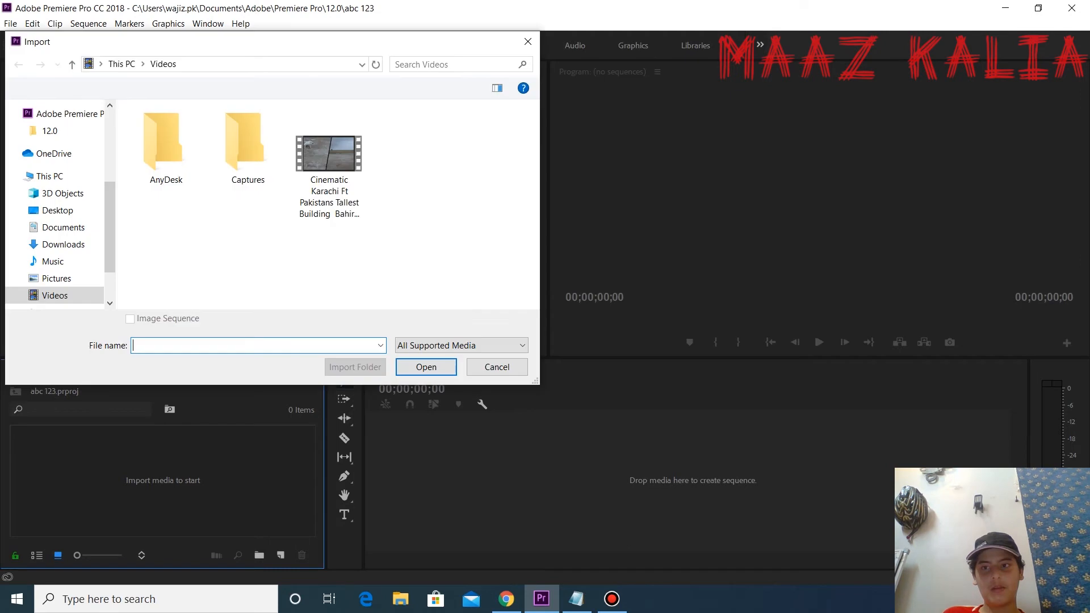
key(Escape)
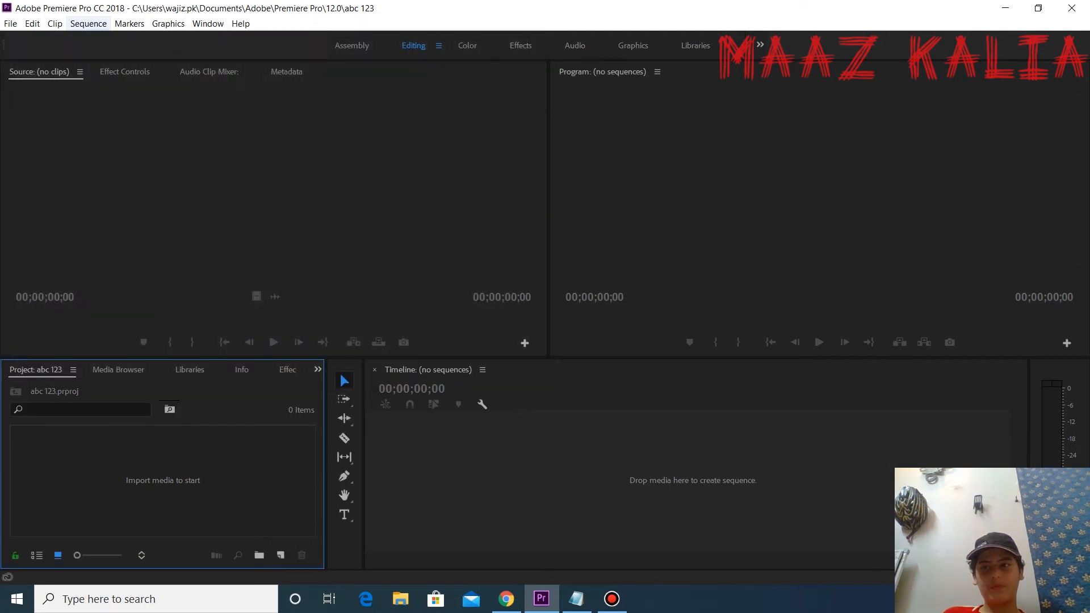
Look through the commands available for Sequence, Markers and Graphics
key(Down)
key(Right)
key(Right)
key(Right)
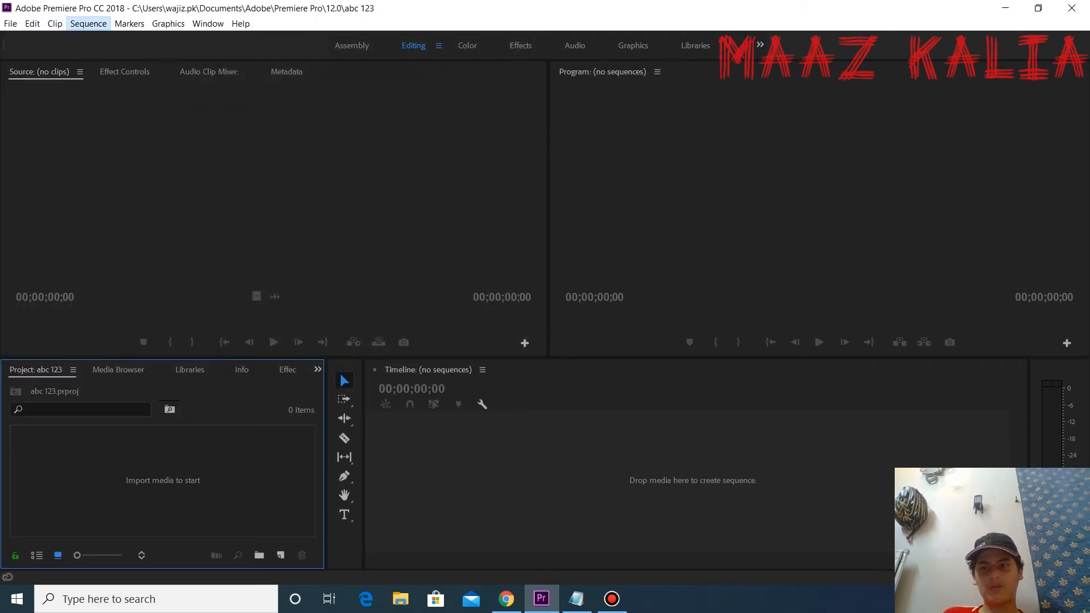
key(Right)
key(Right)
key(Left)
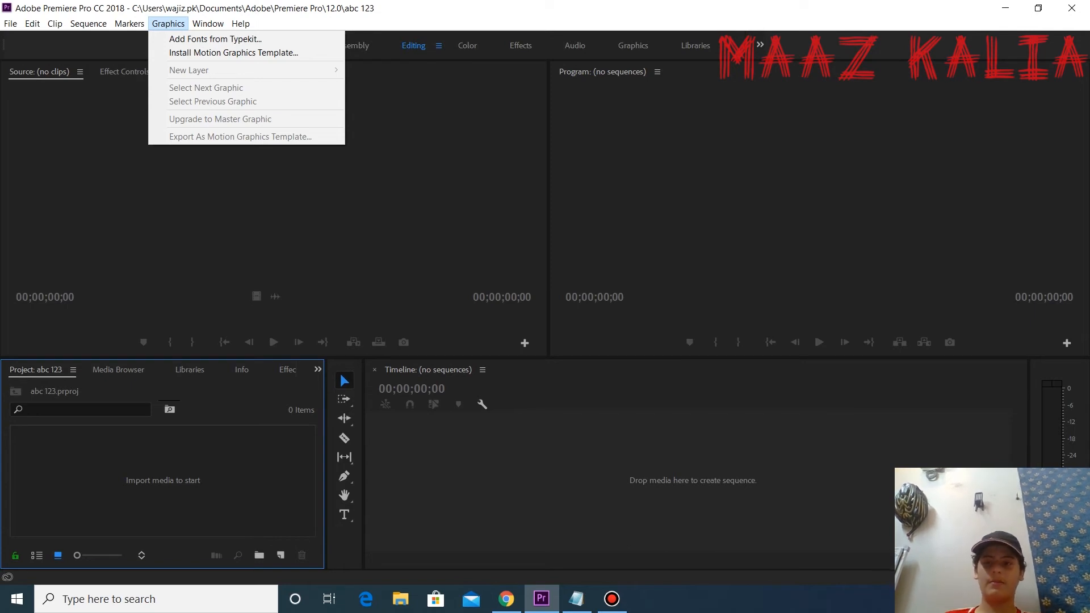
key(Escape)
Import the video Cinematic Karachi Ft Pakistans Tallest Building Bahira Icon.mp4 from the Videos folder into the project
key(ctrl+i)
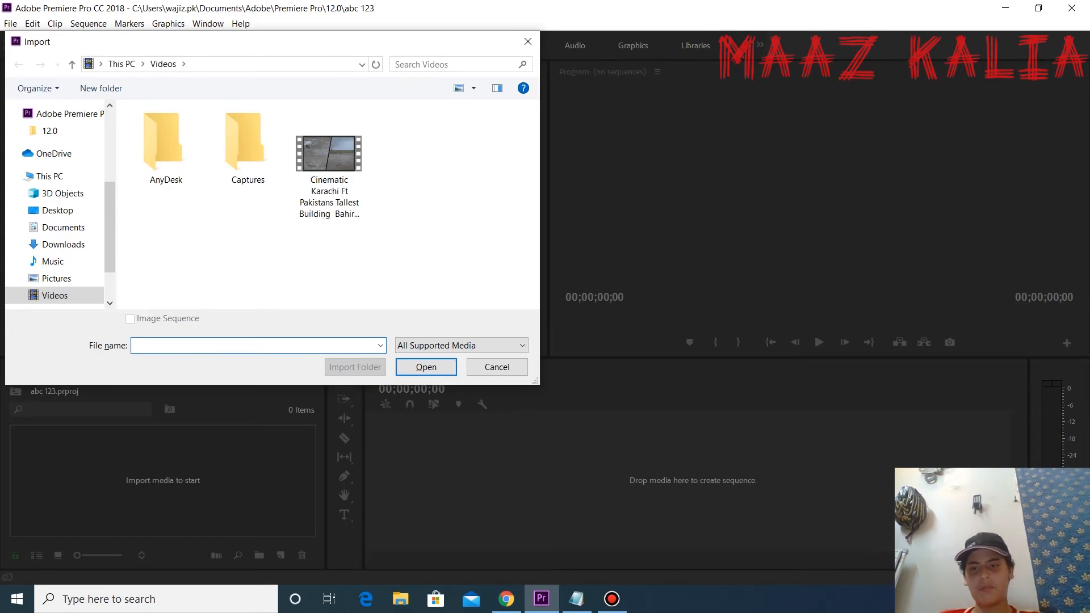
double_click(329, 161)
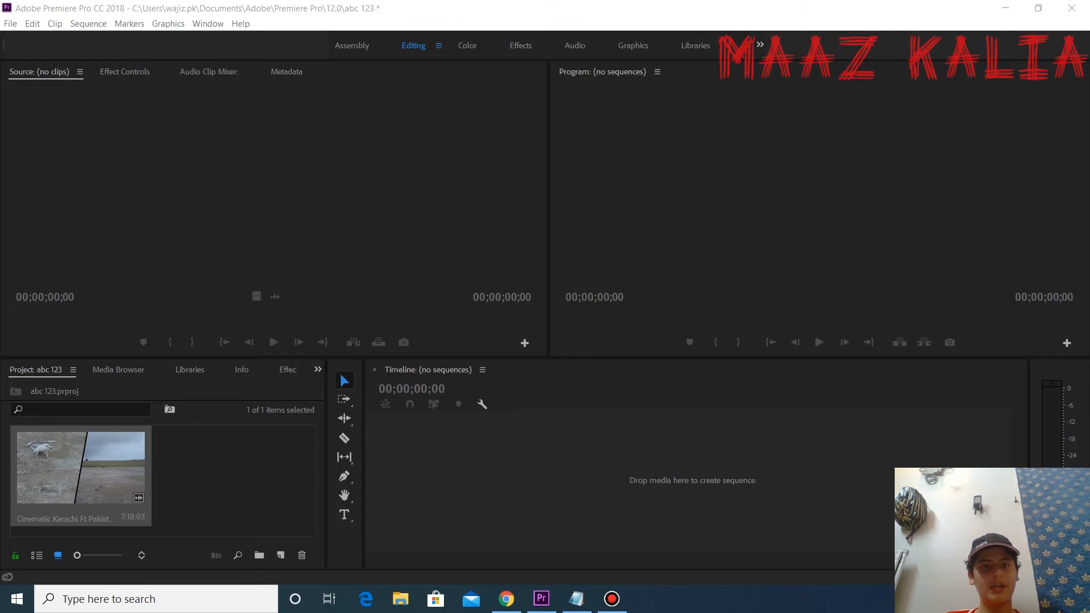
Circle the empty Program monitor in red with the screen recorder's drawing pen and erase the circle
click(672, 9)
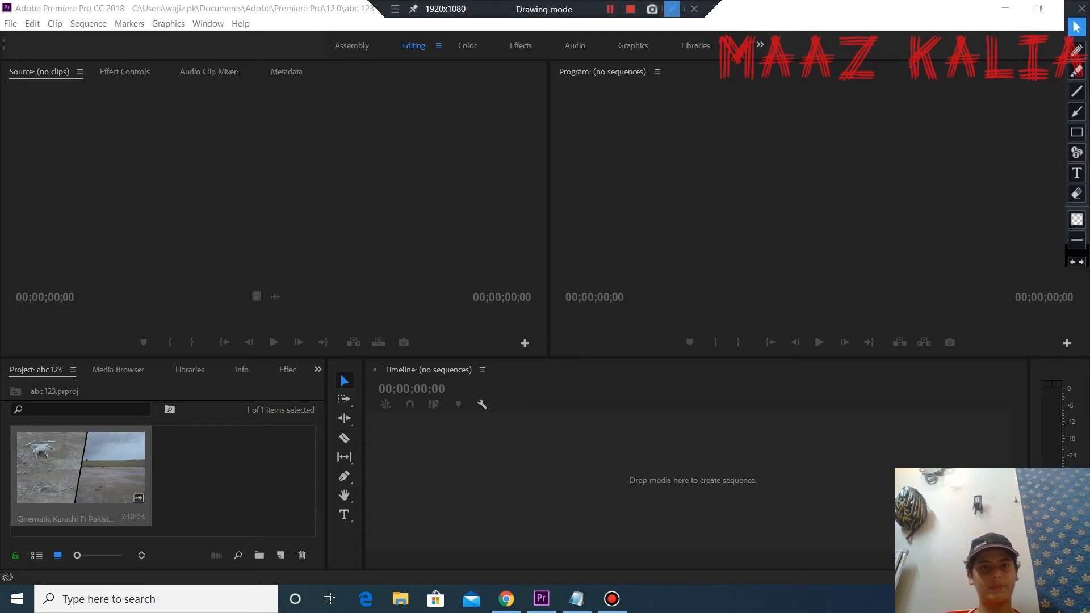
click(1077, 50)
mouse_move(963, 100)
mouse_down()
mouse_move(664, 85)
mouse_move(929, 112)
mouse_move(933, 99)
mouse_up()
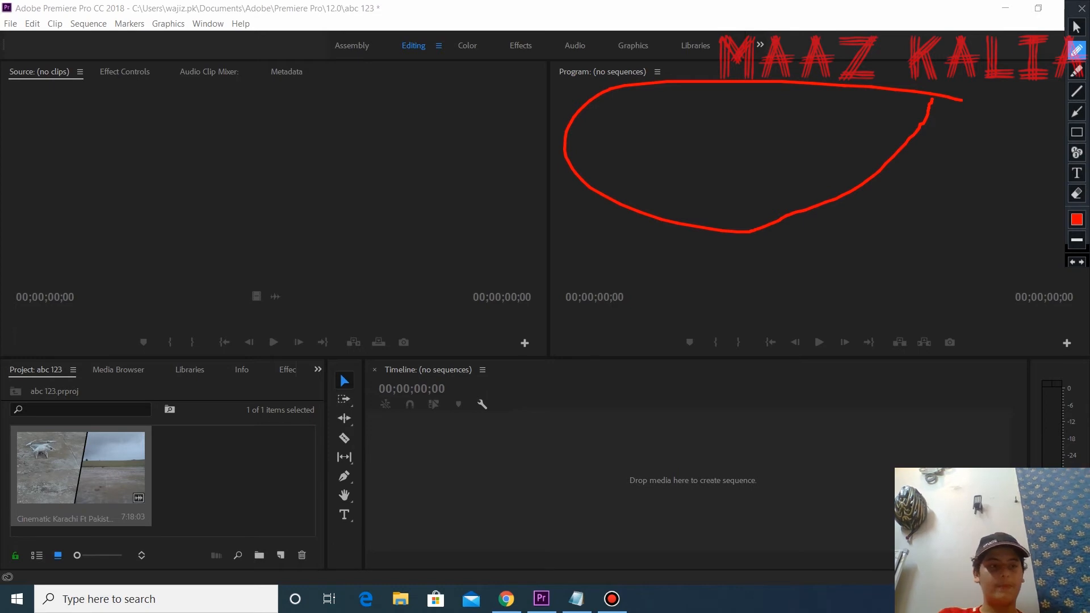
click(1077, 193)
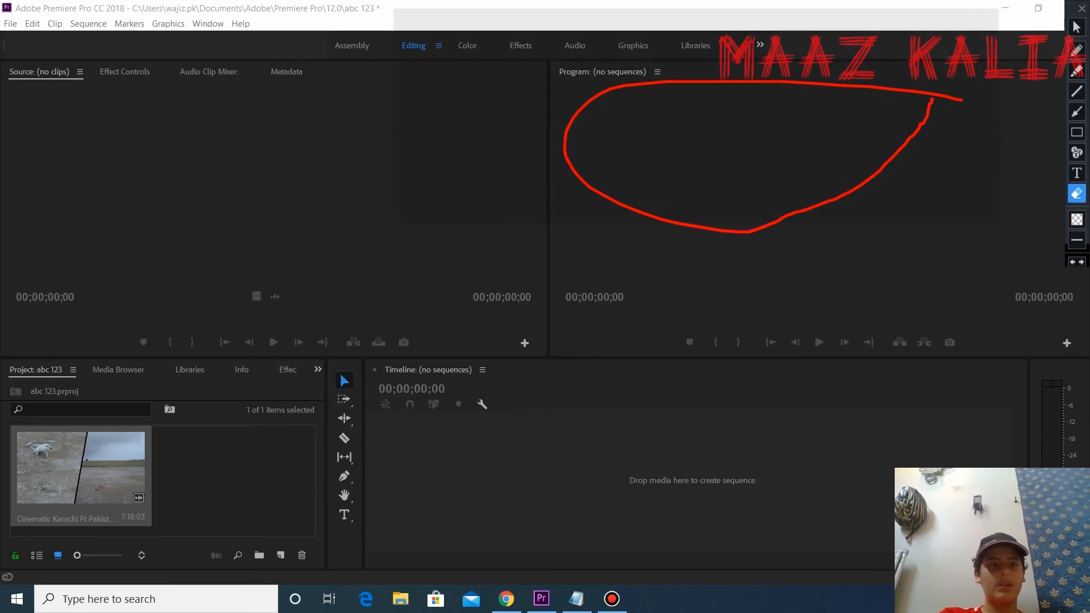
drag(568, 148, 886, 153)
drag(658, 220, 783, 223)
Draw a red tick in the Source monitor and underline the Effect Controls and Audio Clip Mixer titles
click(1077, 50)
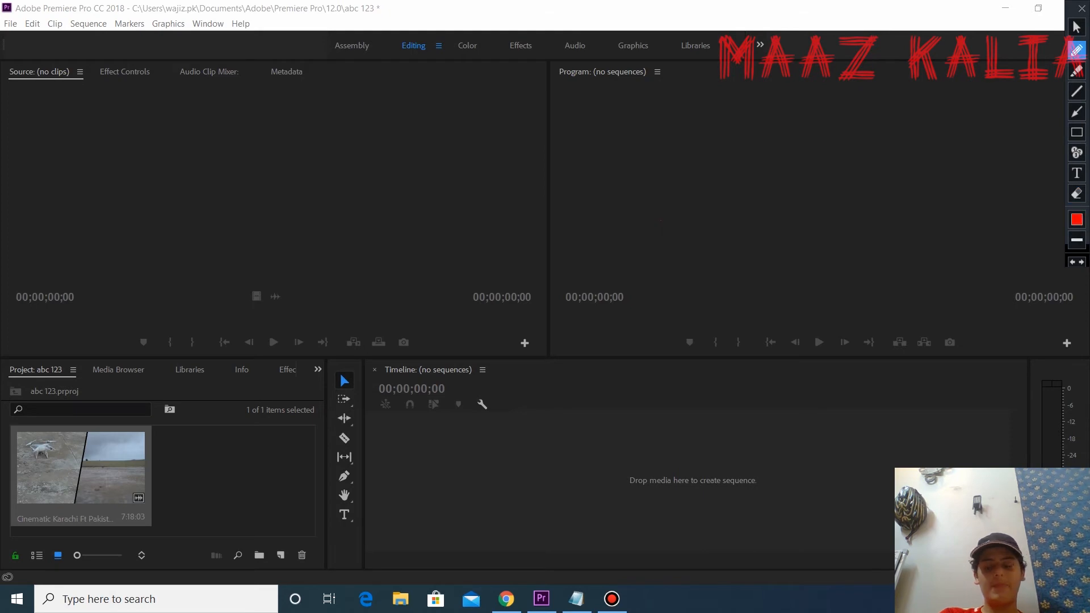
mouse_move(109, 150)
mouse_down()
mouse_move(114, 183)
mouse_move(144, 169)
mouse_up()
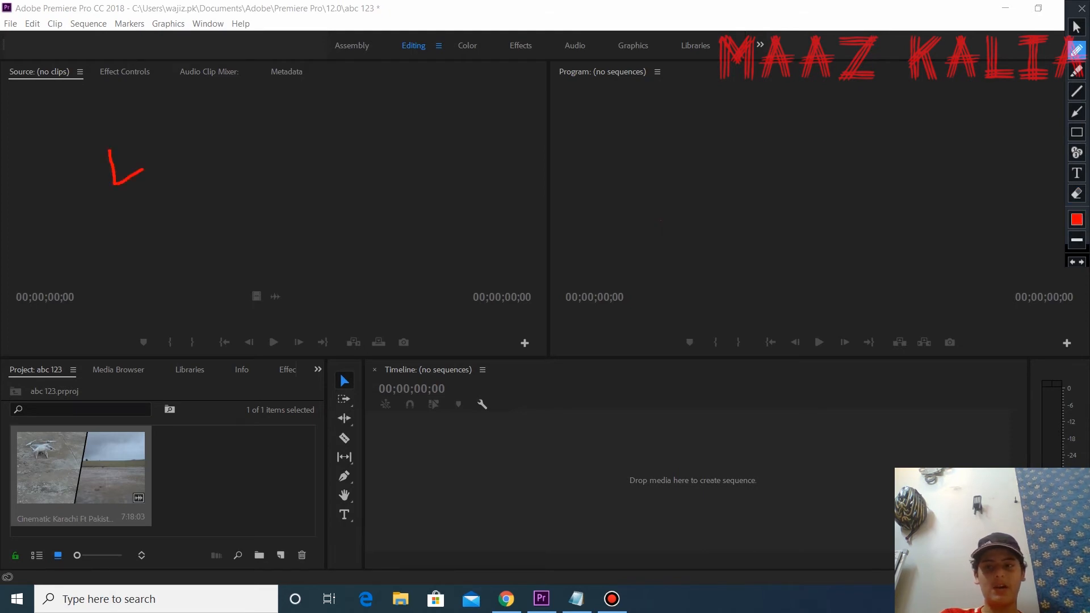
drag(101, 84, 241, 85)
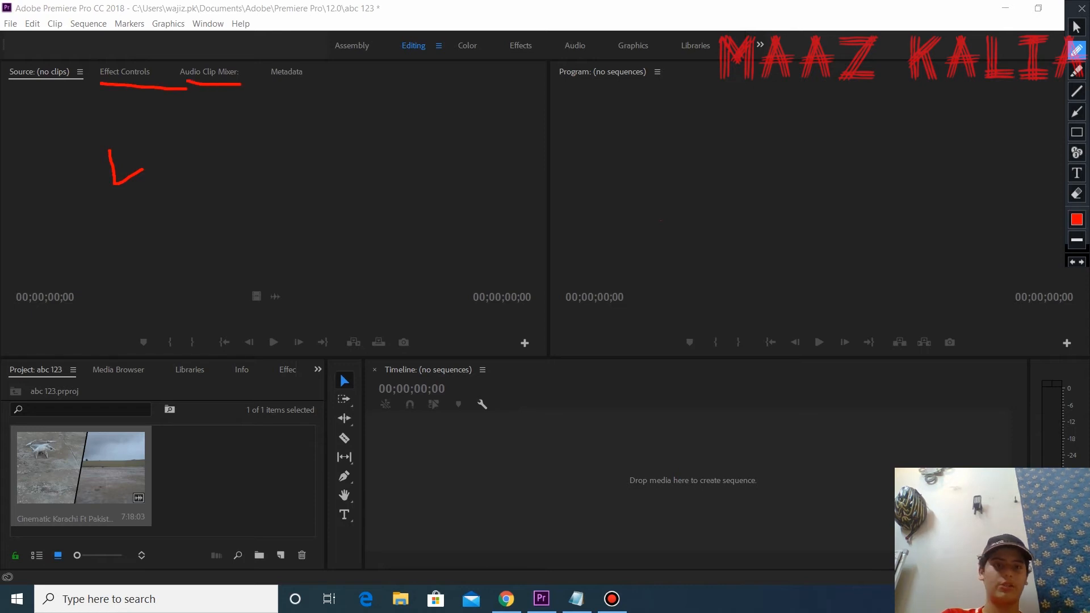
click(1077, 27)
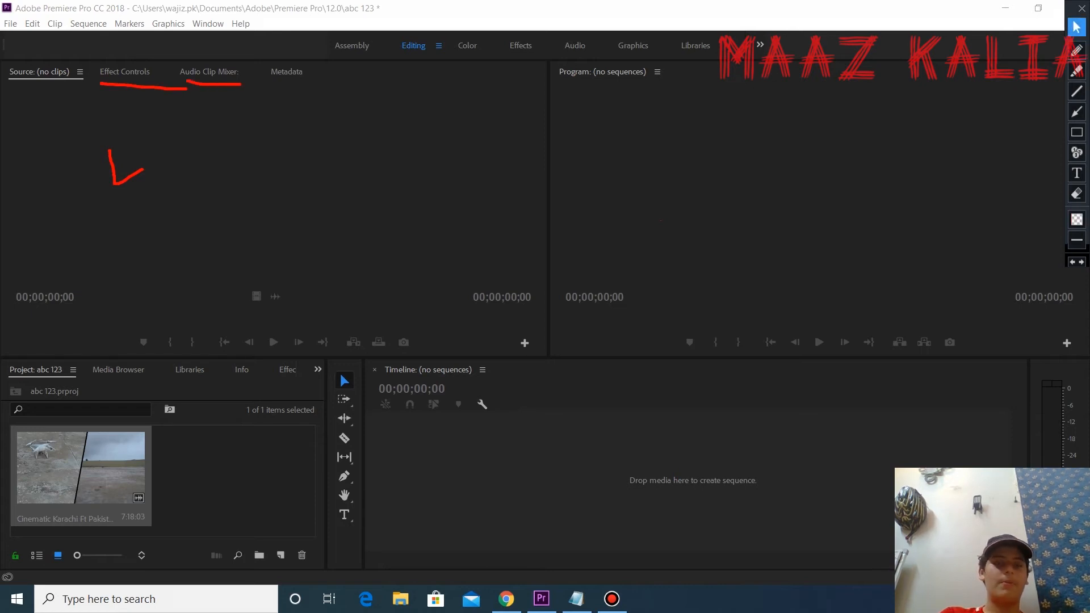
Draw a red line with end marks across the empty timeline and erase all the red annotations
click(1076, 50)
mouse_move(399, 457)
mouse_down()
mouse_move(540, 437)
mouse_move(992, 426)
mouse_move(991, 463)
mouse_up()
drag(394, 447, 421, 492)
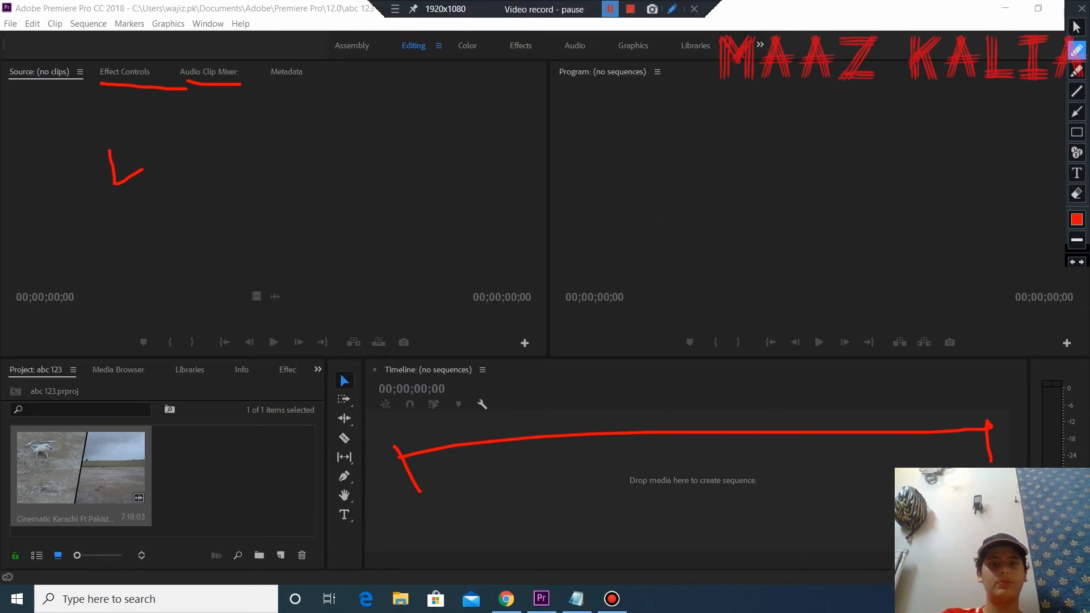
click(1077, 27)
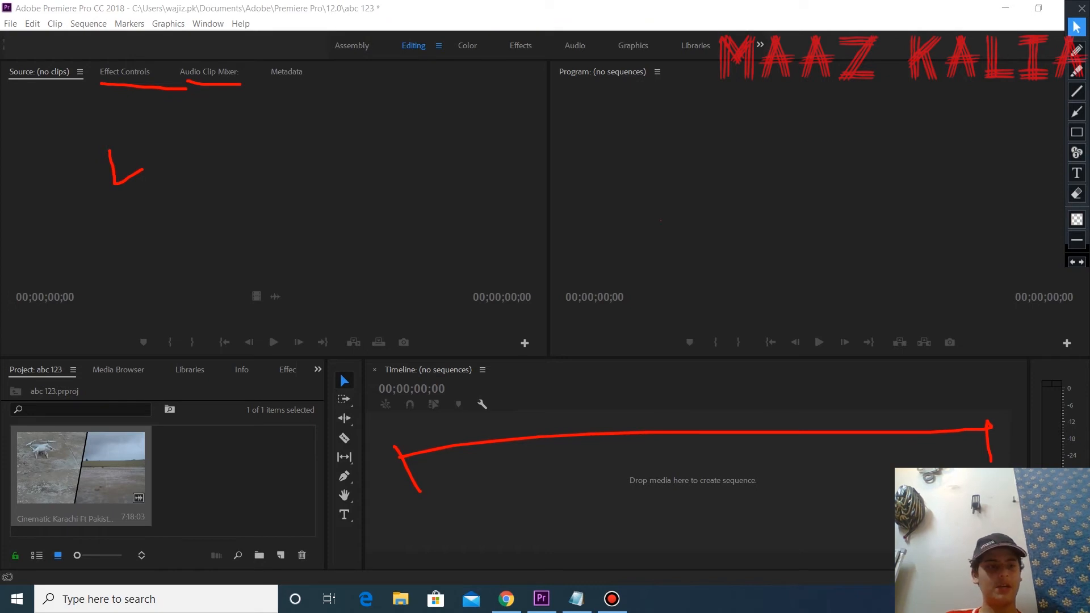
click(1077, 194)
drag(68, 40, 426, 217)
mouse_move(335, 400)
mouse_down()
mouse_move(909, 469)
mouse_move(1014, 511)
mouse_up()
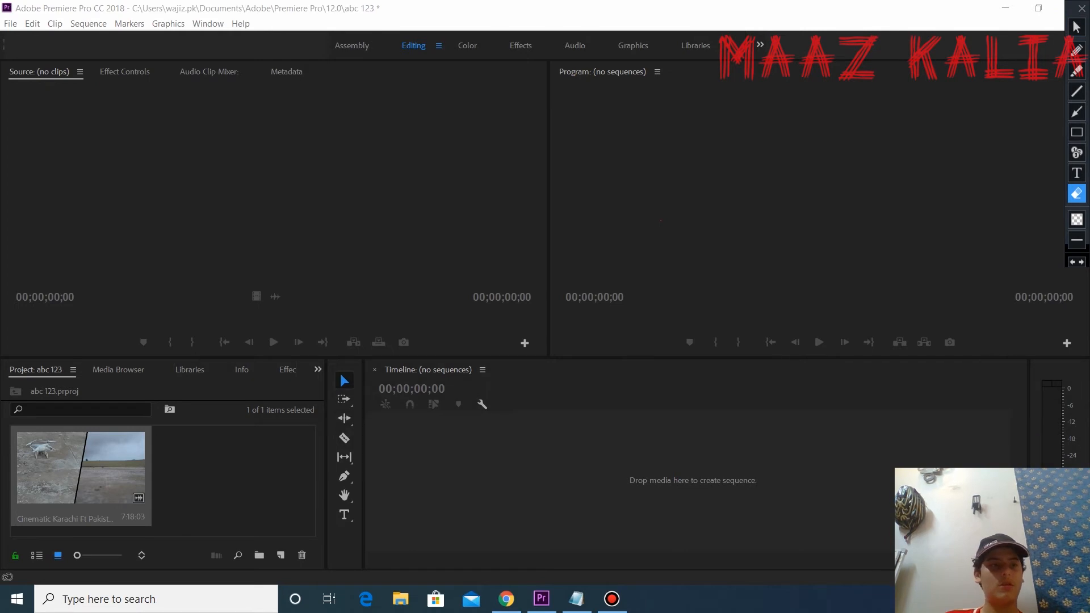
click(1076, 27)
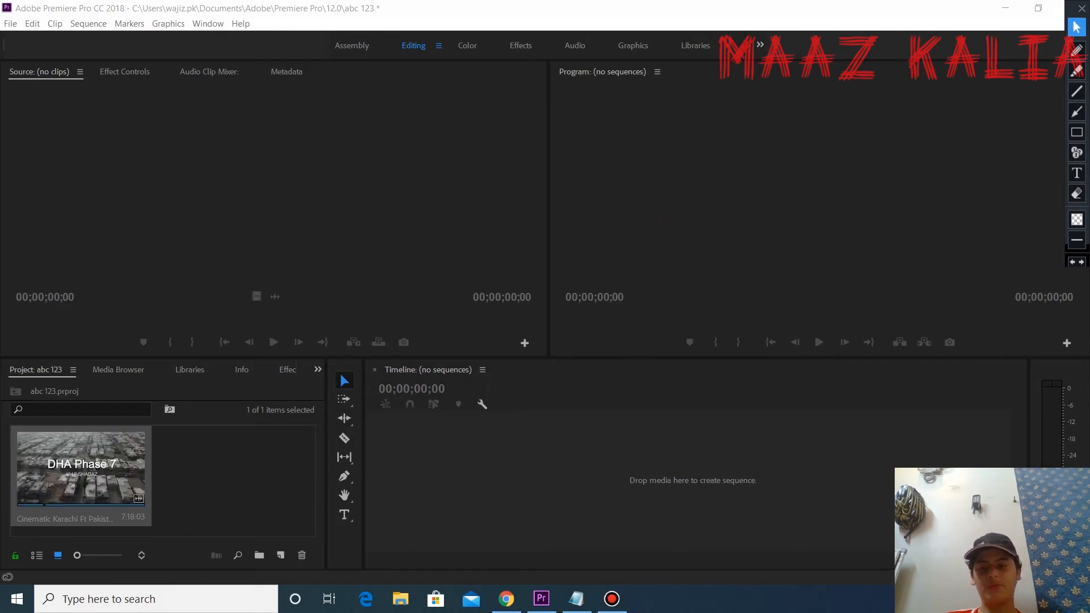
Create a sequence from the imported Cinematic Karachi clip in the timeline and scrub through its opening part
click(187, 481)
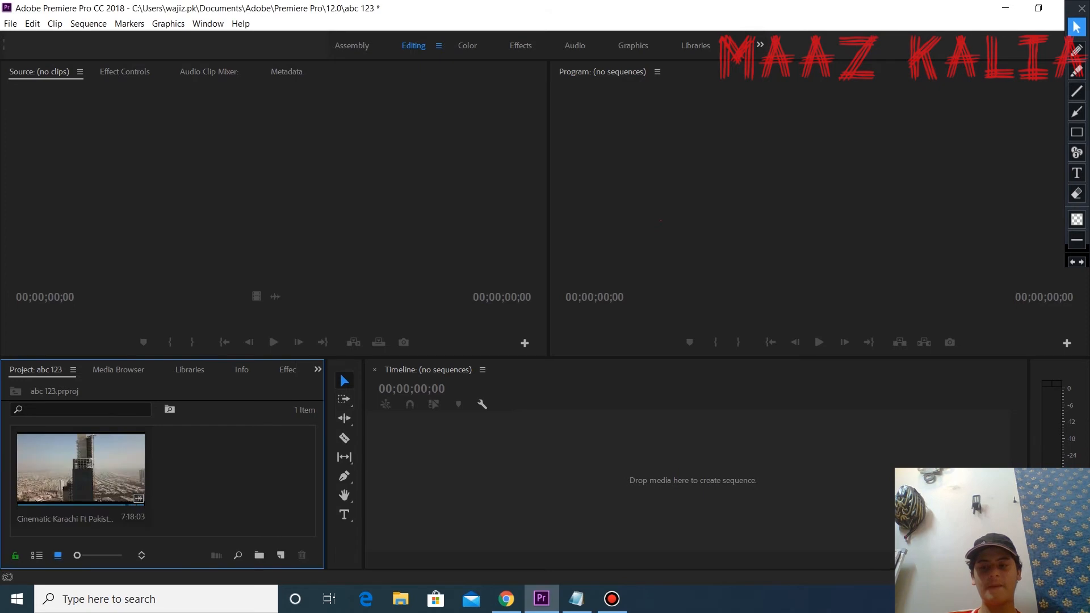
click(85, 473)
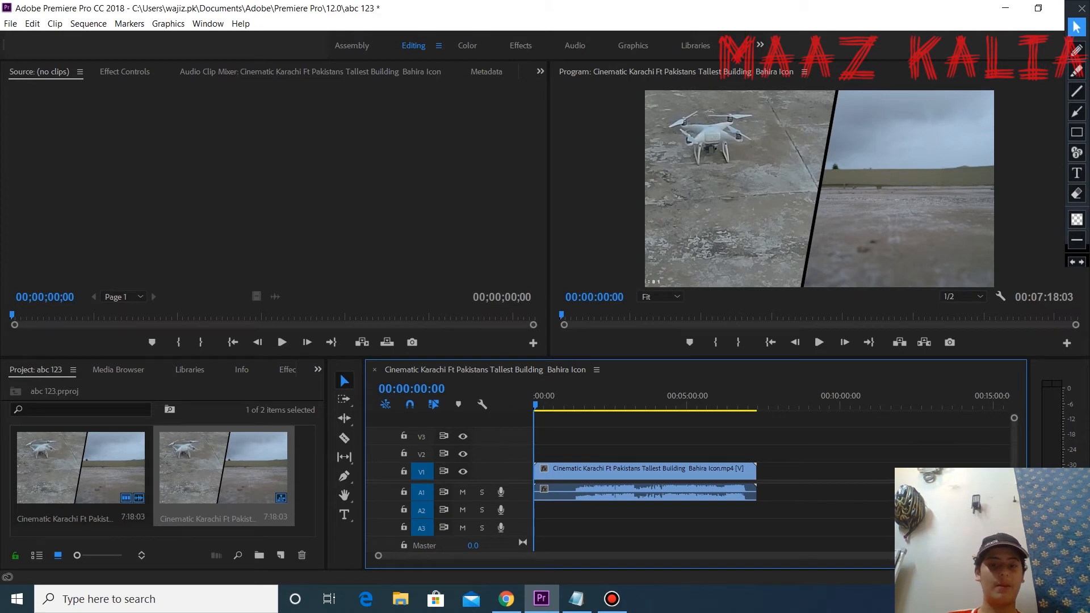
click(579, 405)
drag(579, 405, 535, 404)
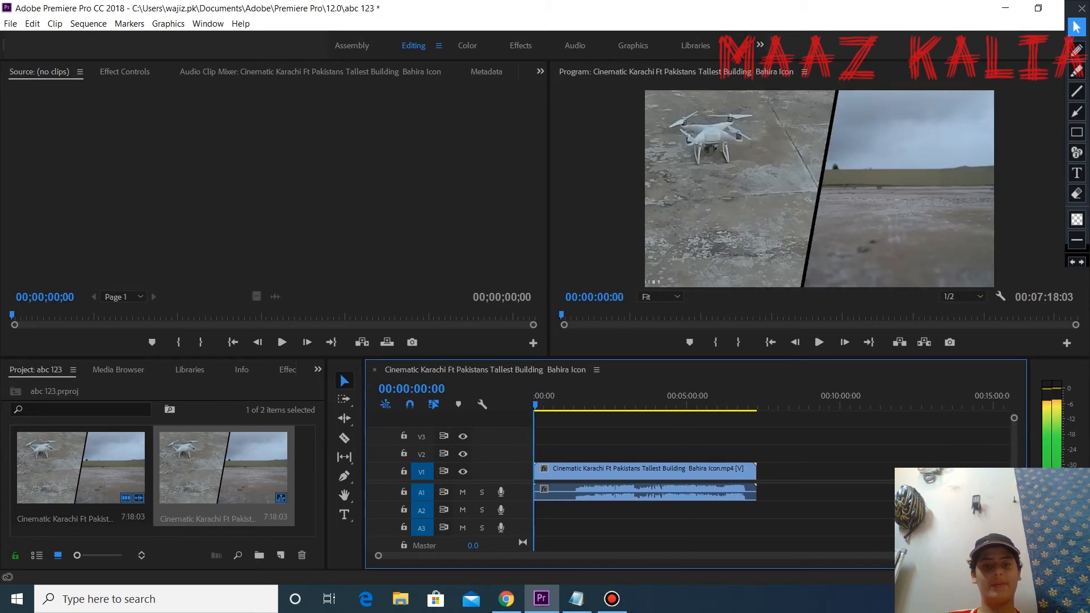
Lower Audio 1 to -3.3 dB in the Audio Clip Mixer during playback from about 00:01:33 and return the playhead to the start
click(125, 72)
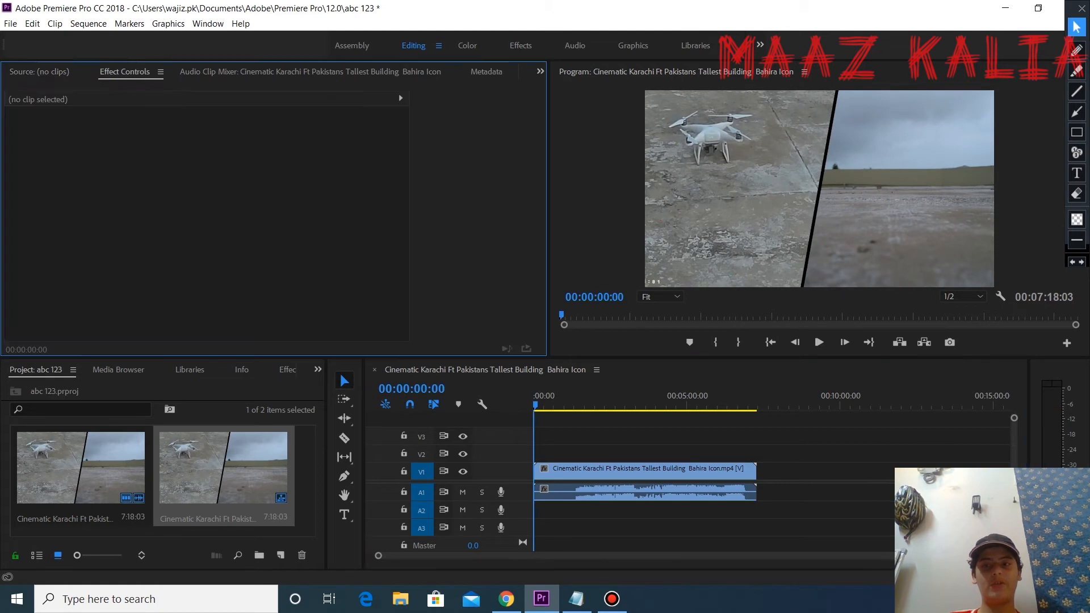
click(310, 71)
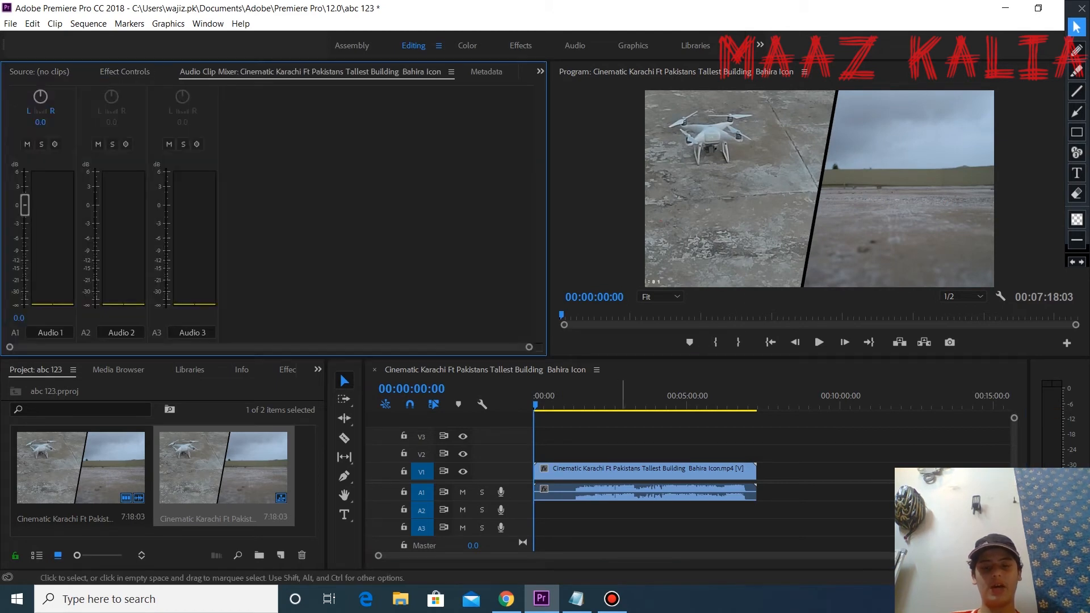
click(535, 405)
drag(534, 405, 580, 405)
key(space)
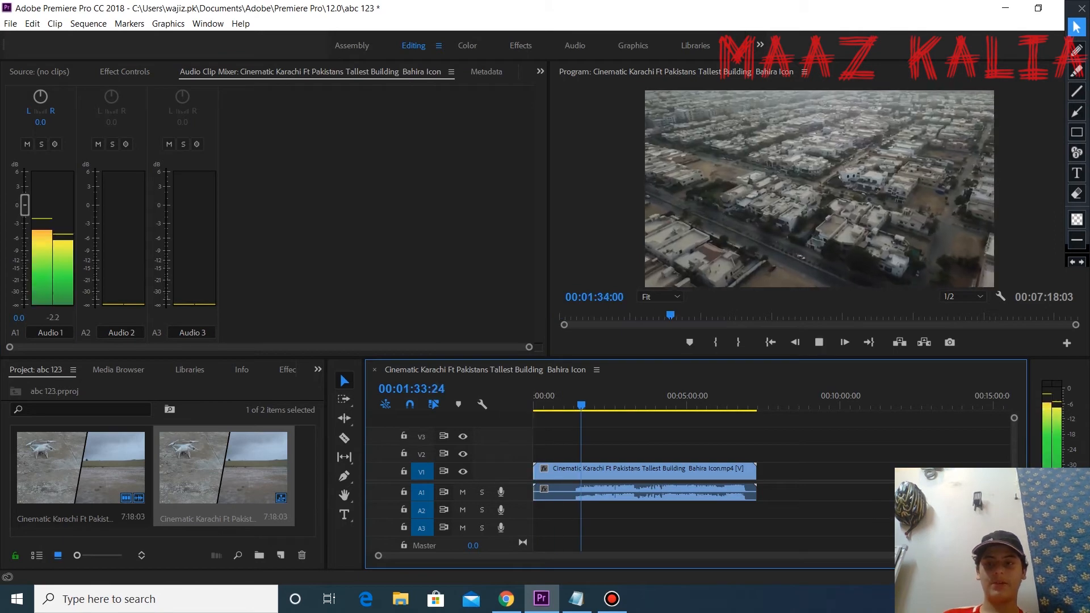
mouse_move(24, 205)
mouse_down()
mouse_move(25, 259)
mouse_move(24, 224)
mouse_up()
key(space)
drag(584, 405, 534, 405)
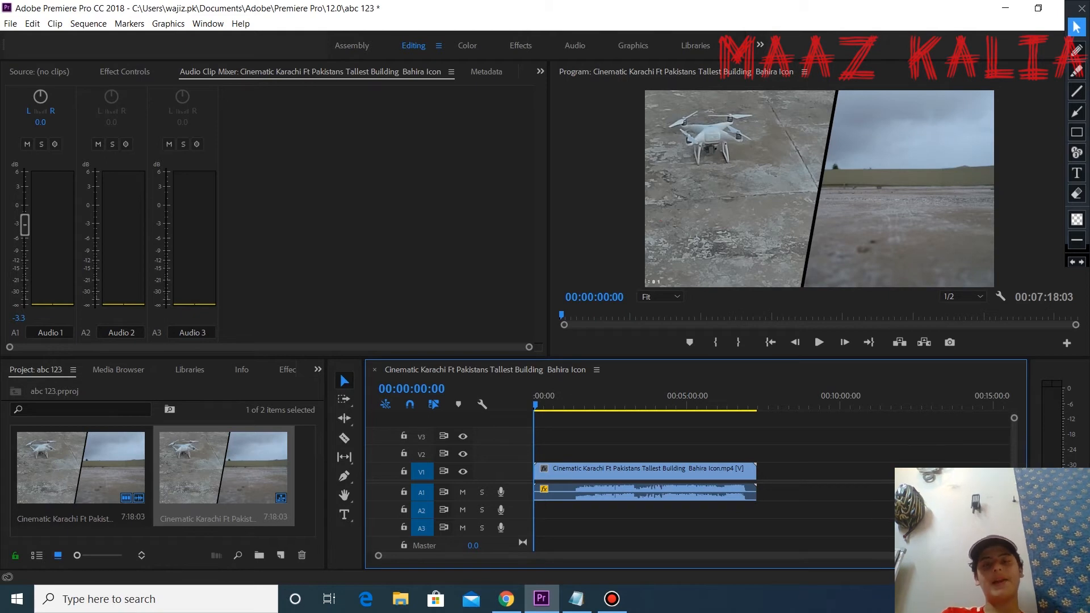
Look at the Color, Effects and Audio workspaces and return to the Editing workspace
click(468, 46)
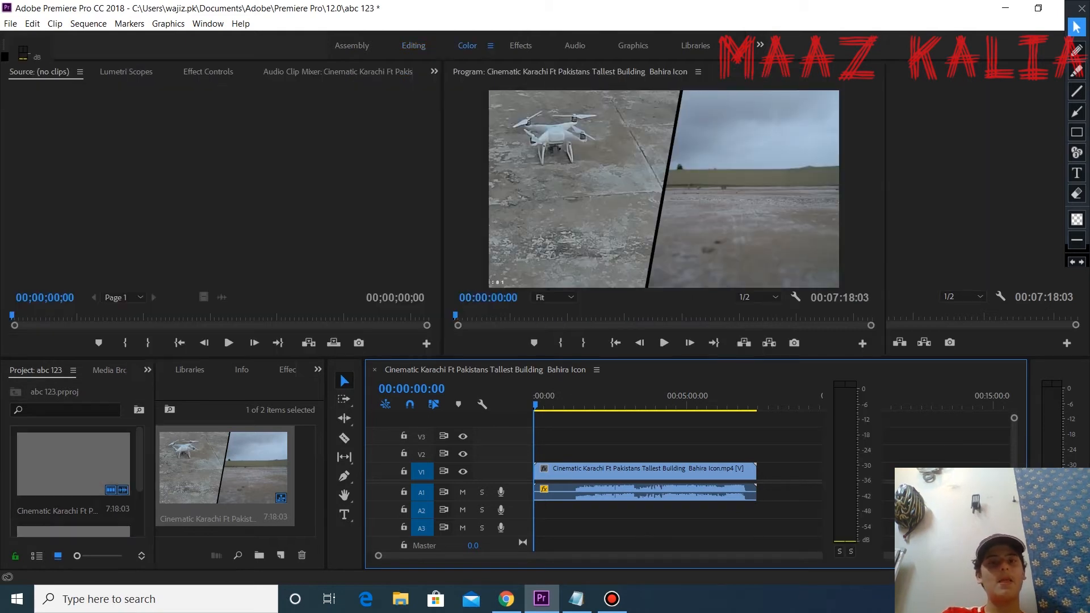
click(520, 45)
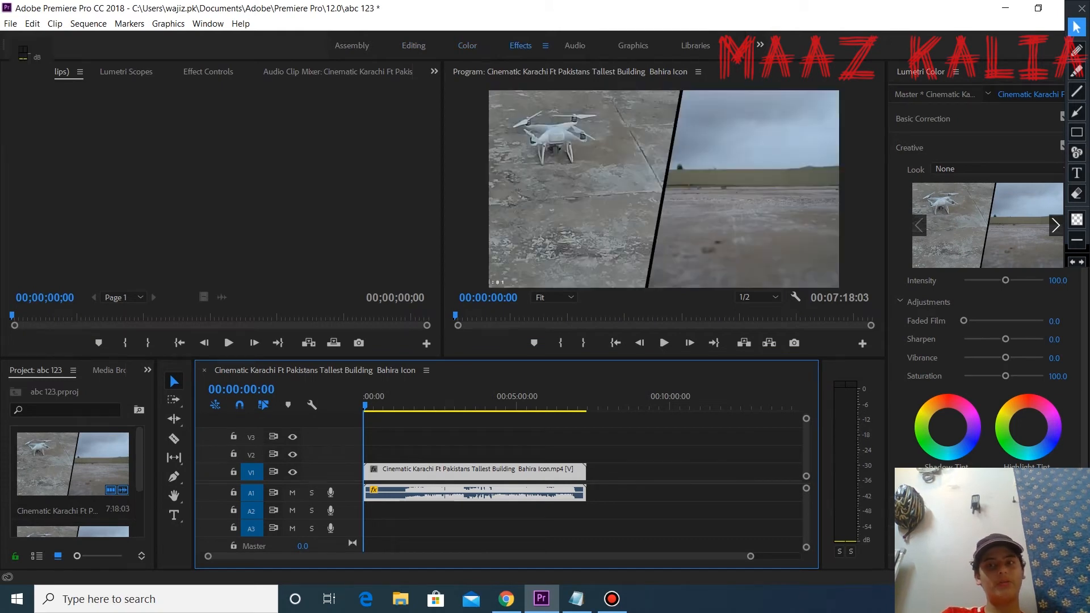
click(575, 46)
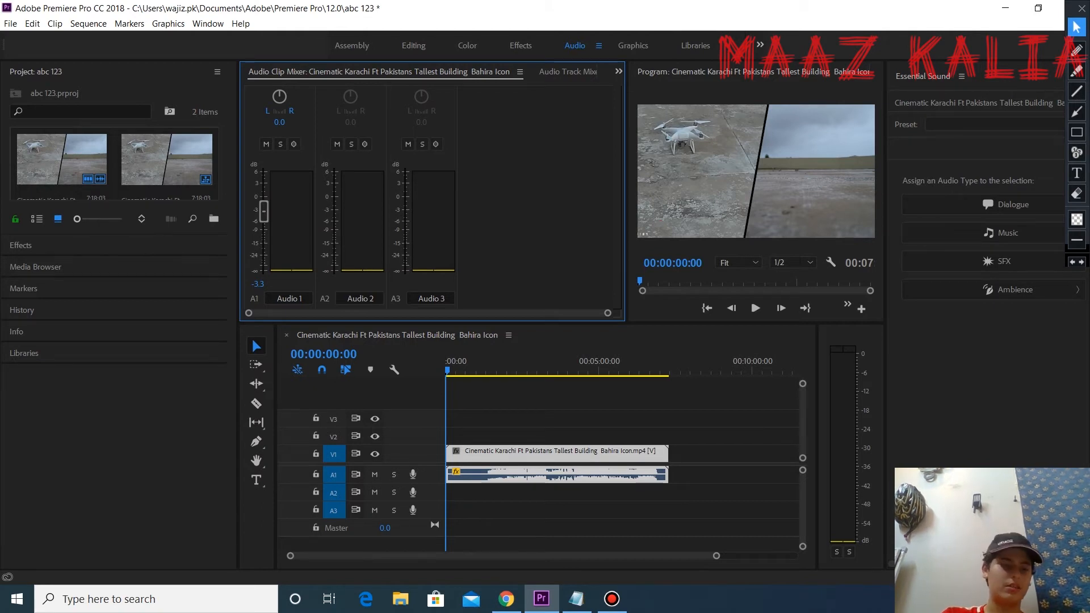
click(413, 46)
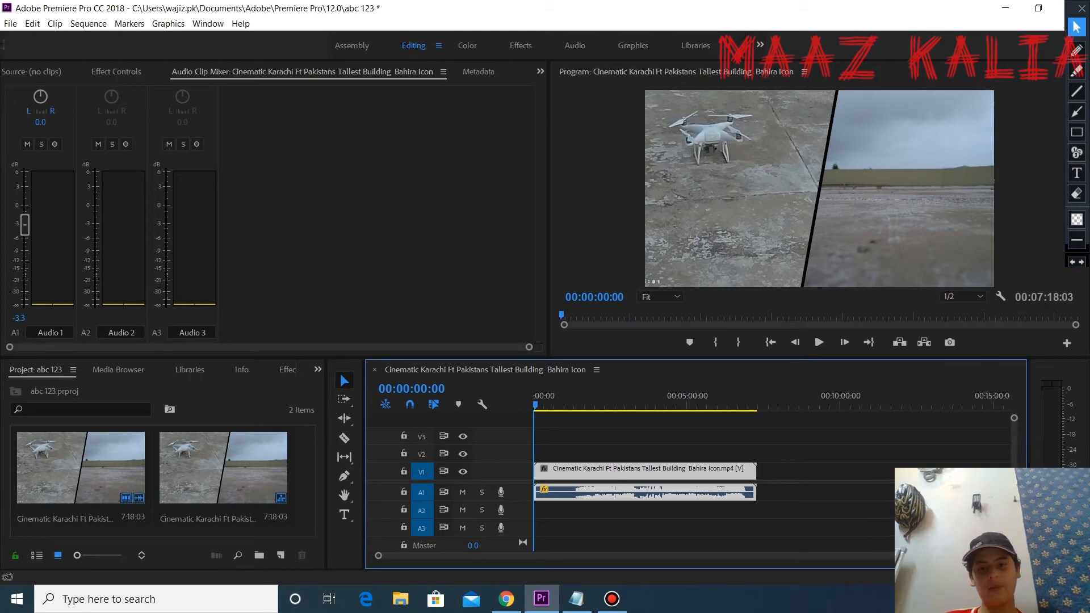
Enlarge the timeline area upward, widen the Source monitor and narrow the Project area by moving their dividers
drag(705, 358, 704, 292)
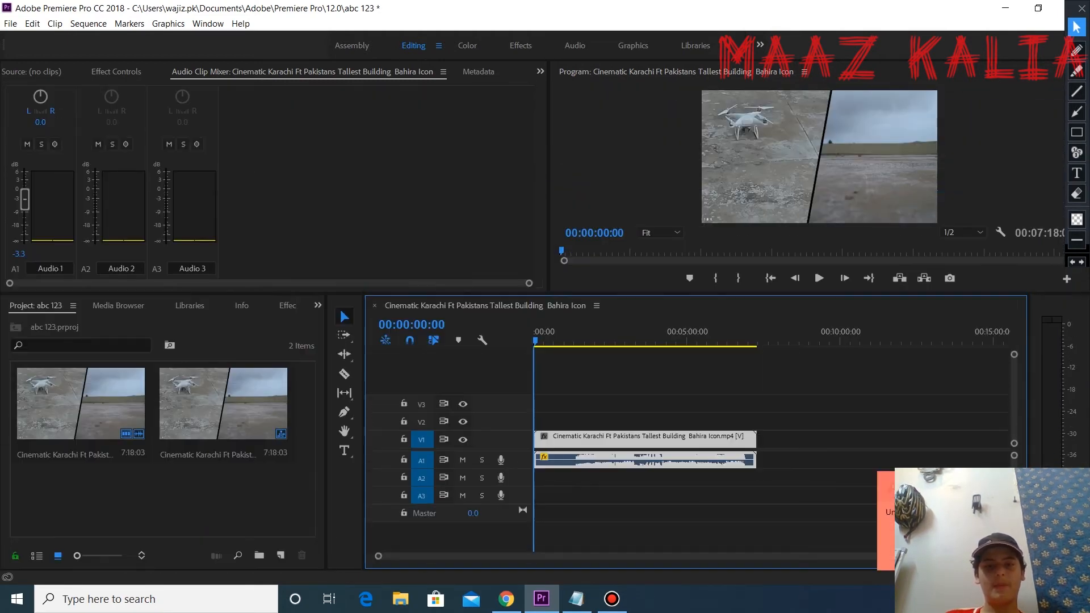
drag(547, 170, 589, 170)
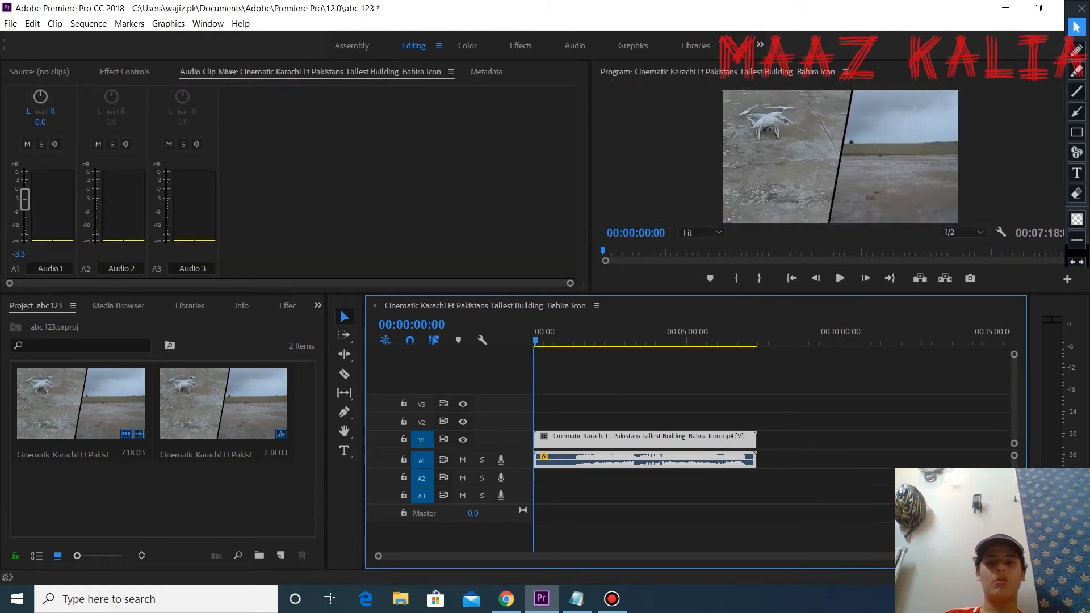
drag(328, 426, 266, 426)
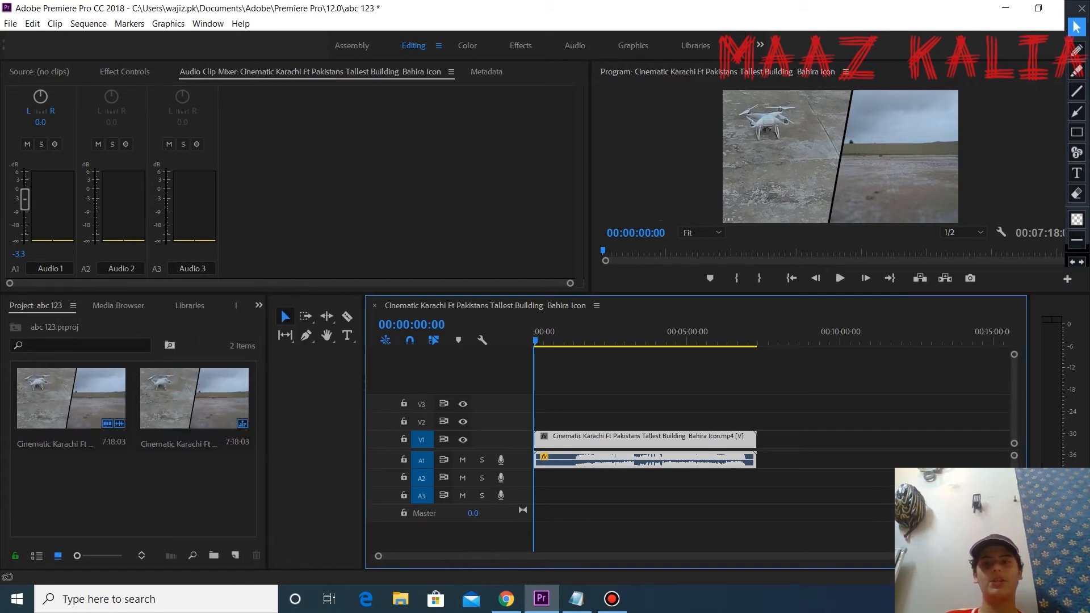
Reset the Editing workspace to its saved layout
click(207, 24)
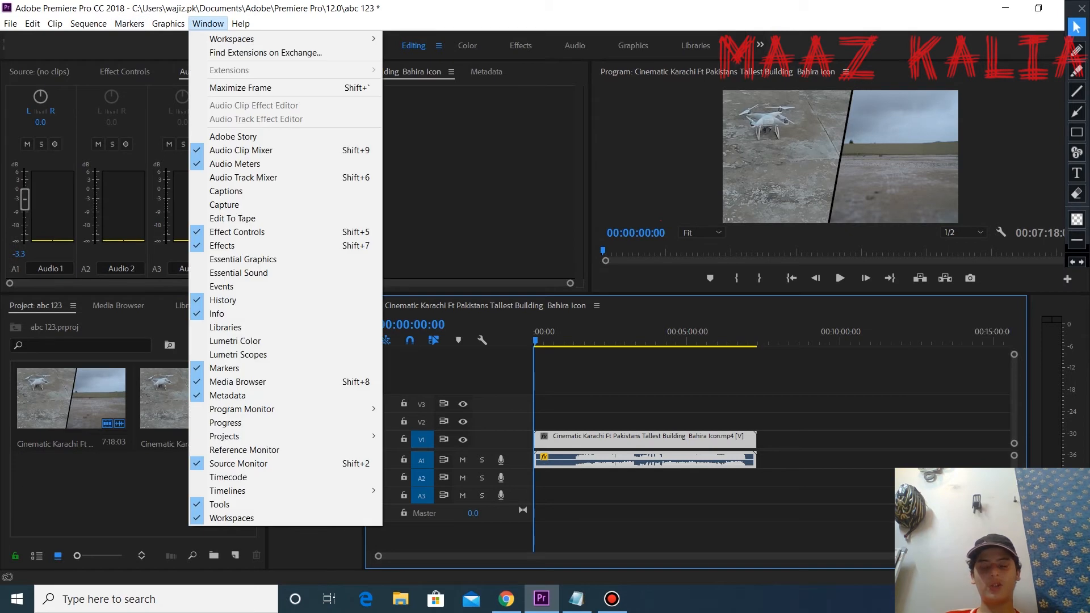
mouse_move(233, 39)
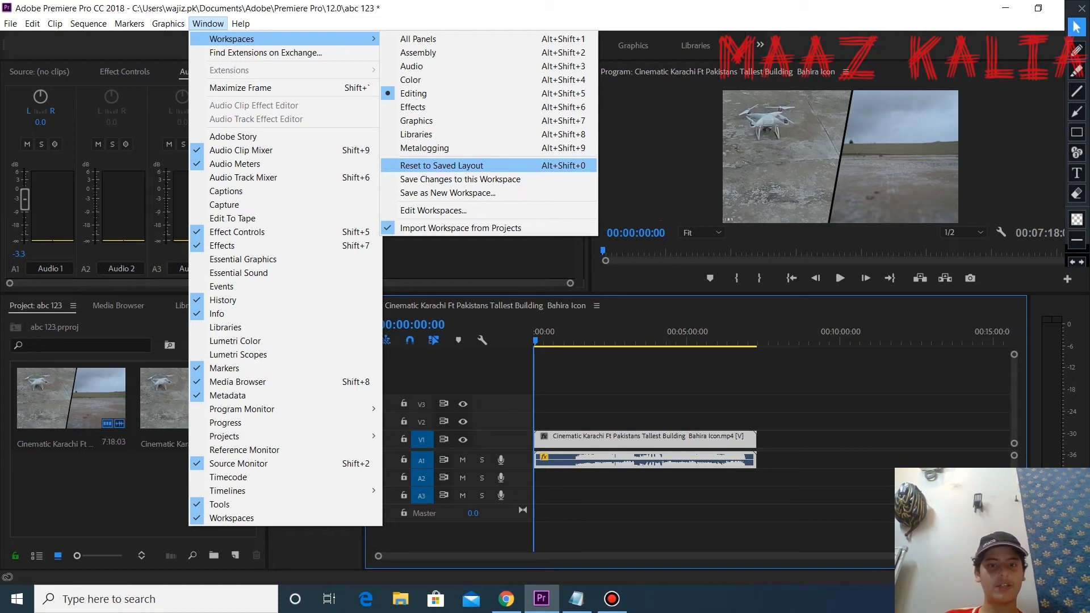
click(442, 165)
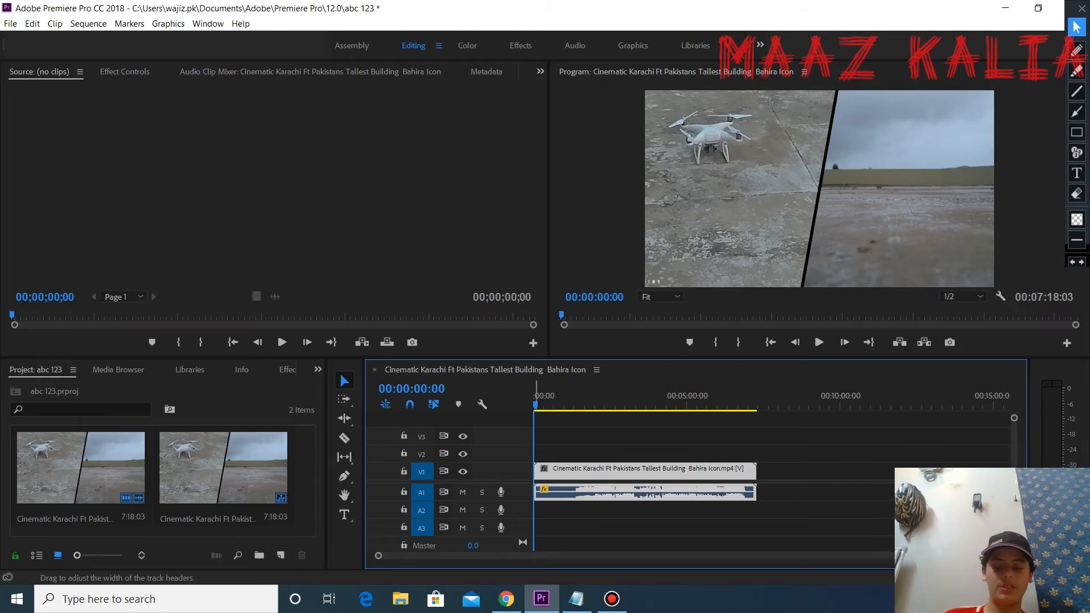
Circle the timeline's track headers V3 to A3 in red with the drawing pen and erase the circle
click(1077, 50)
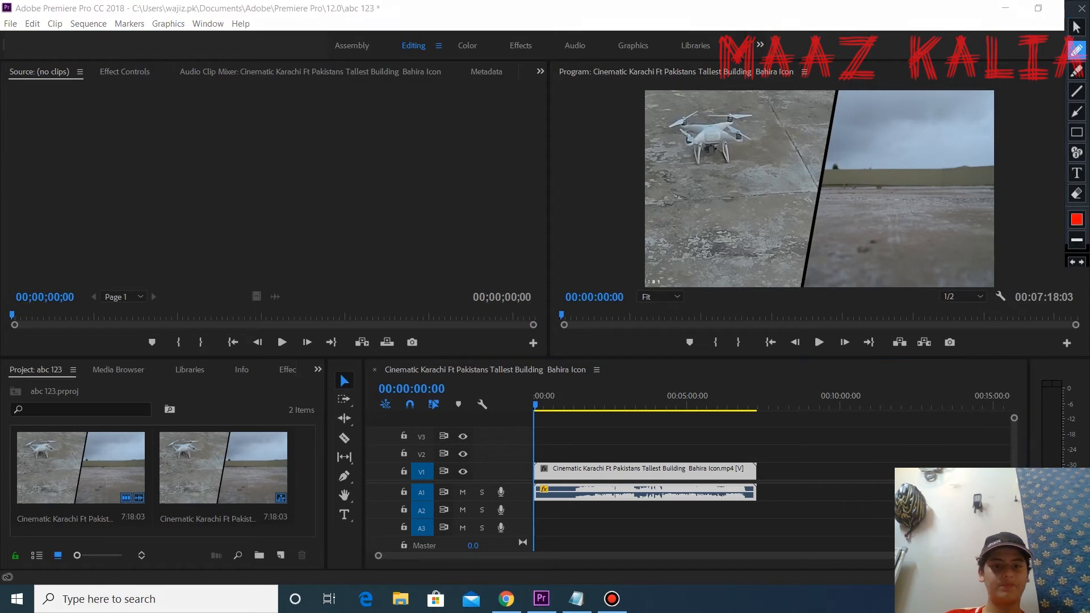
mouse_move(410, 389)
mouse_down()
mouse_move(408, 539)
mouse_move(423, 427)
mouse_up()
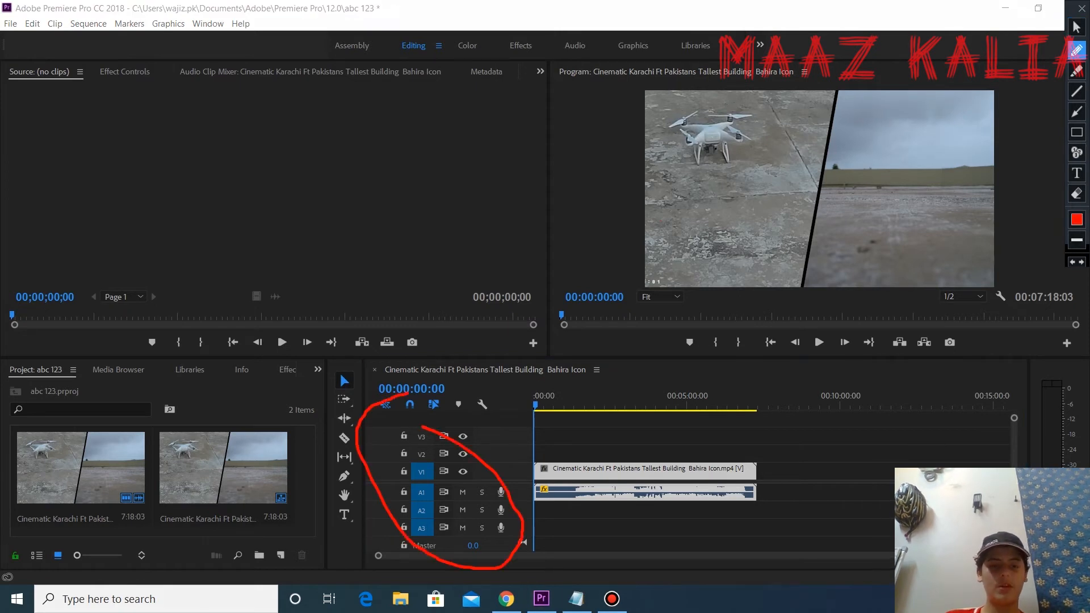
click(1077, 193)
drag(166, 363, 676, 561)
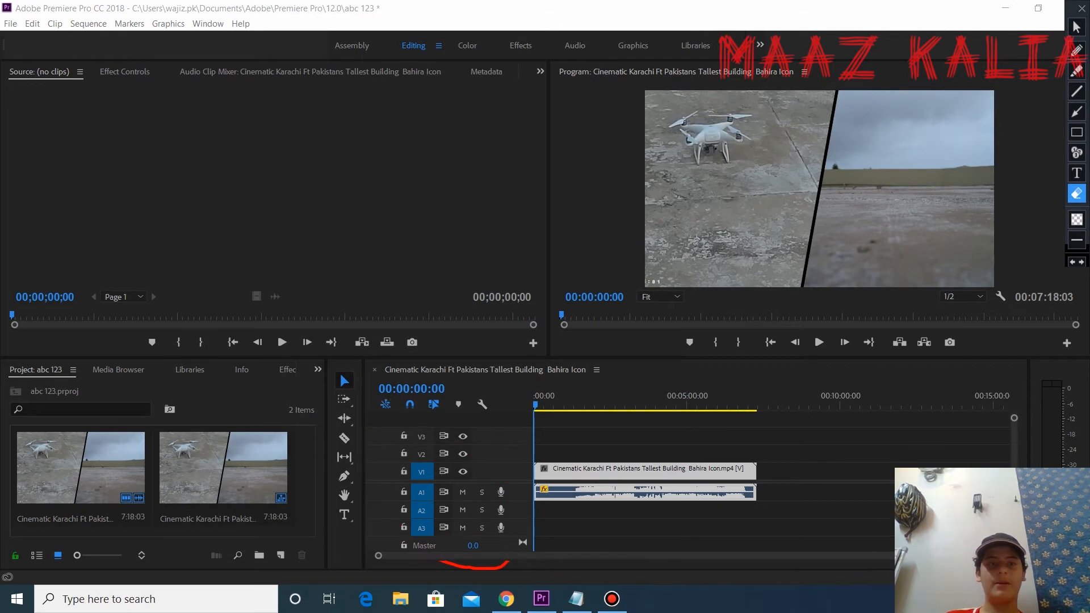
click(1077, 26)
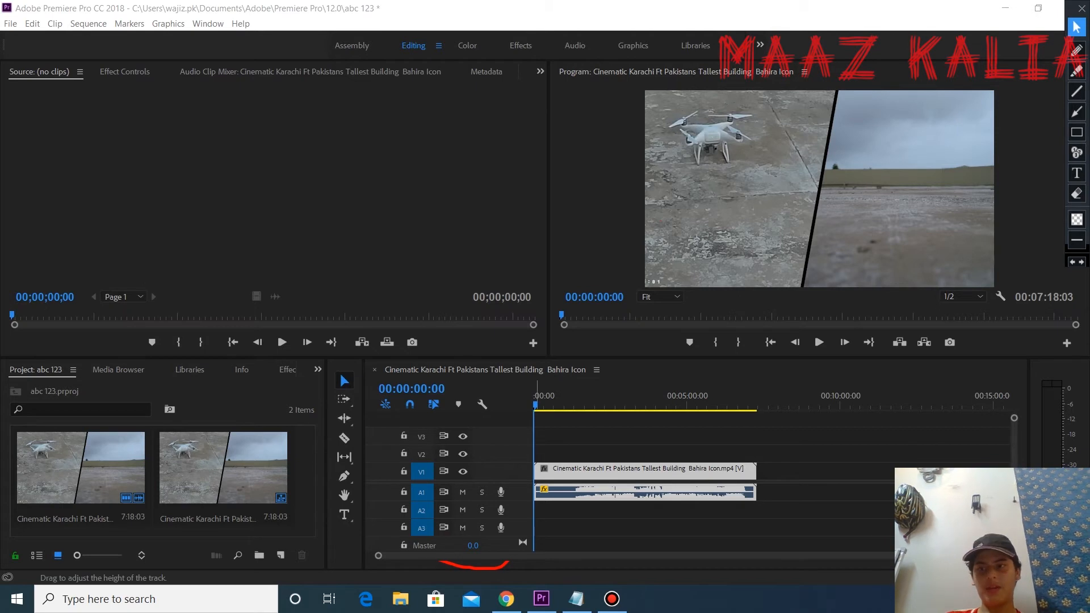
Add one video track after Video 3 and one standard audio track after Audio 3 to the sequence
key(alt+f)
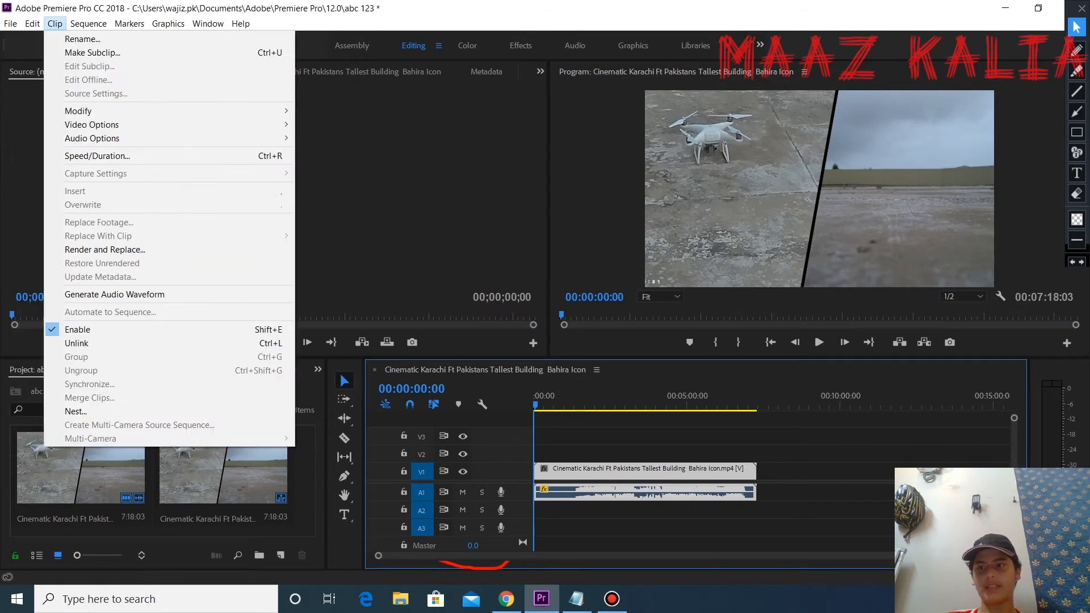
click(55, 24)
mouse_move(88, 24)
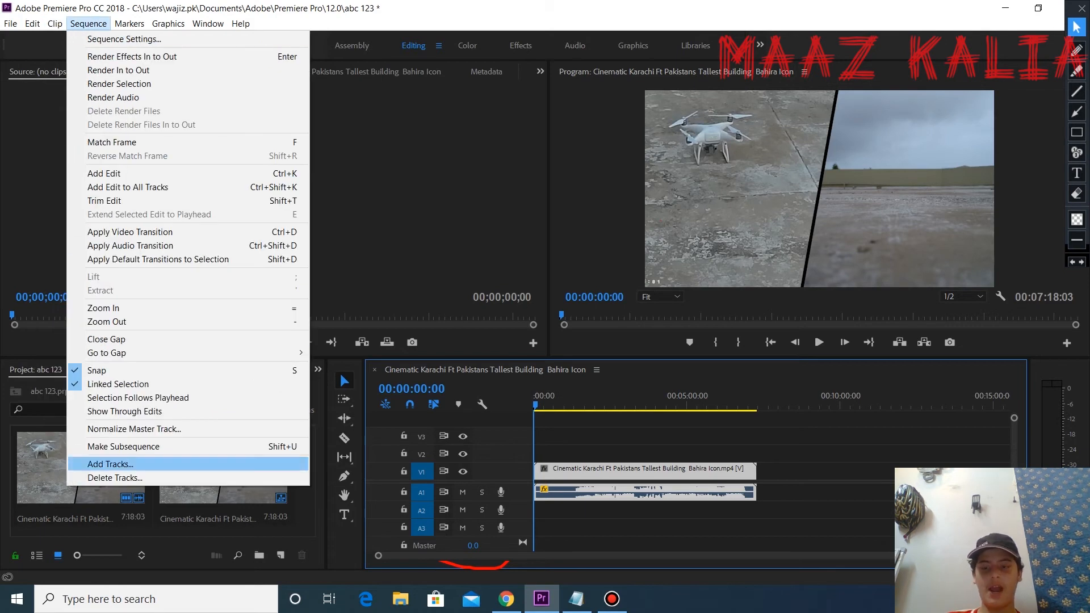
click(111, 464)
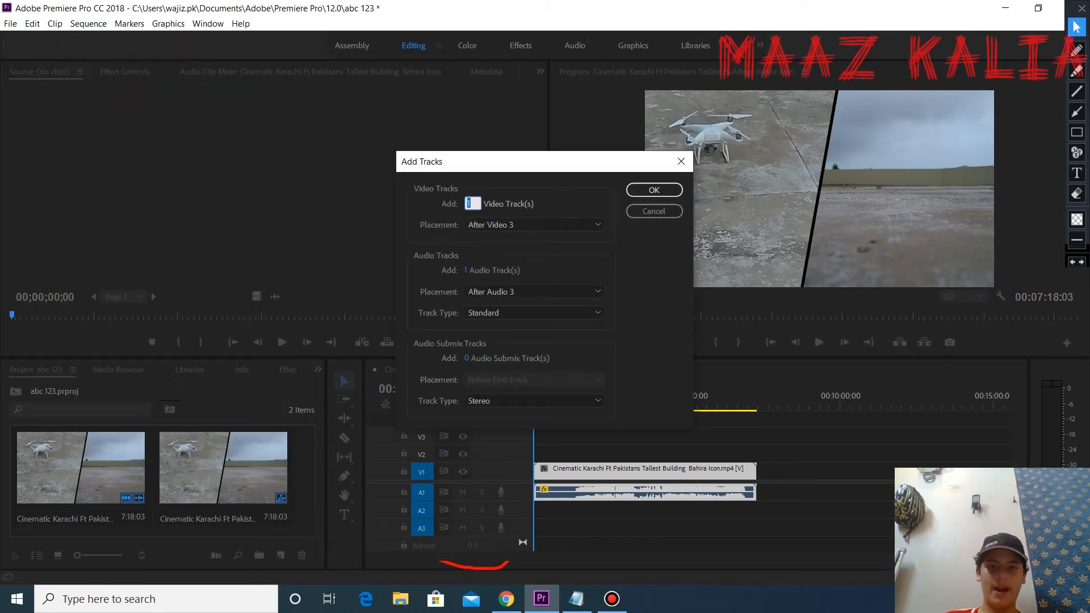
click(655, 190)
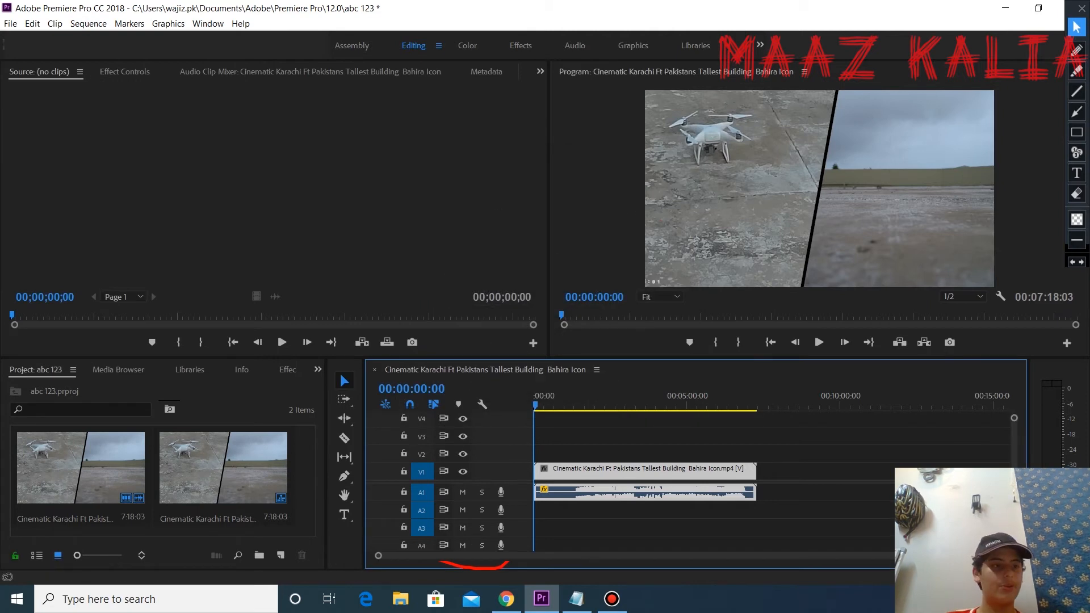
Erase the leftover red pen mark below the timeline and return to the normal pointer
click(1077, 194)
click(475, 565)
click(1077, 27)
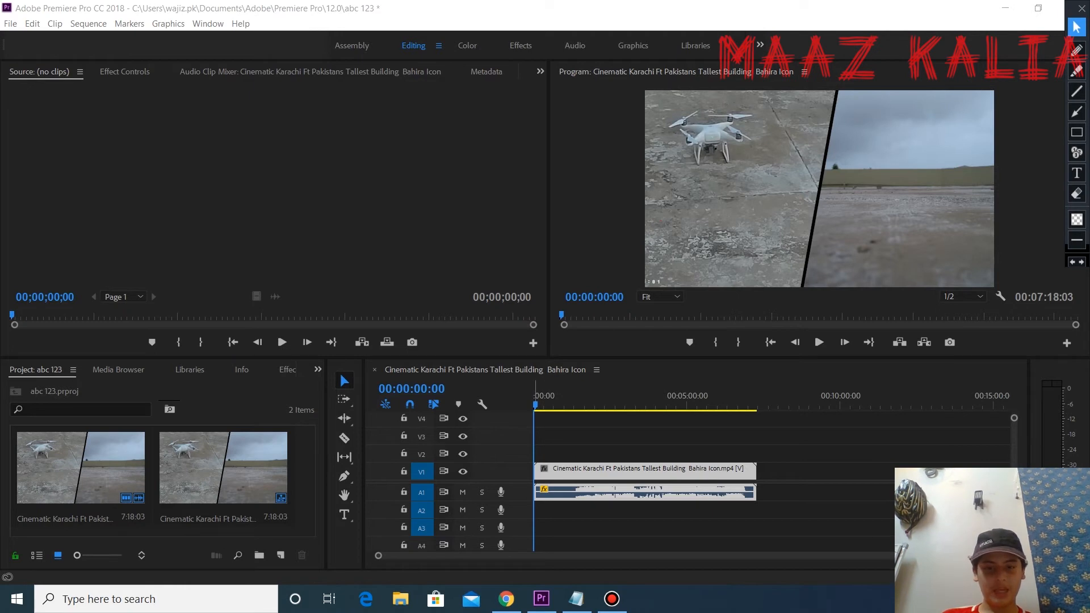
Turn off the V1 track output, play the sequence forward and back to the start, and turn the output on again
click(463, 419)
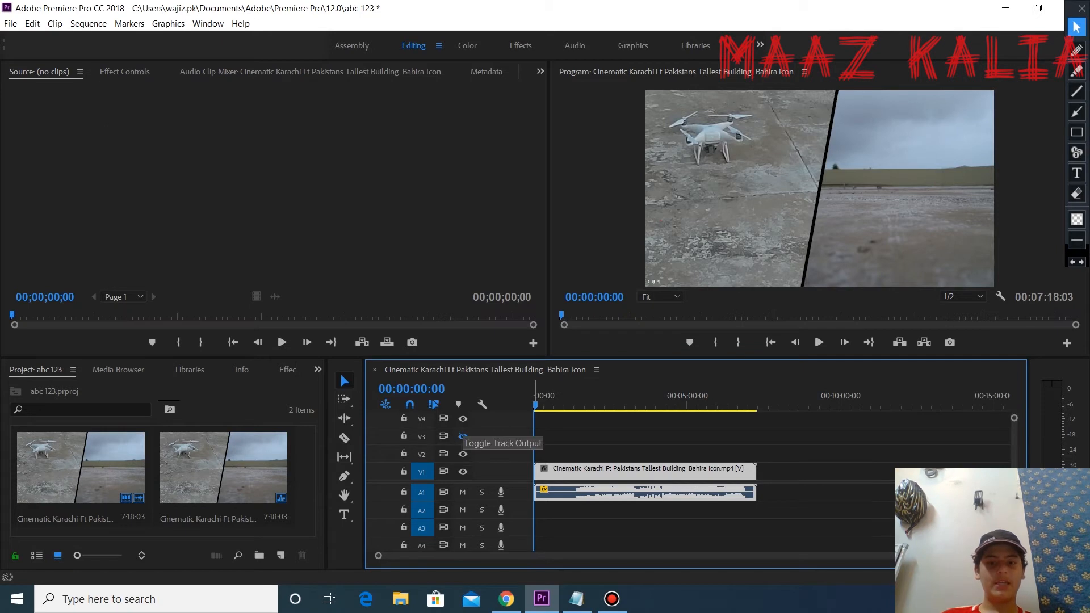
click(462, 436)
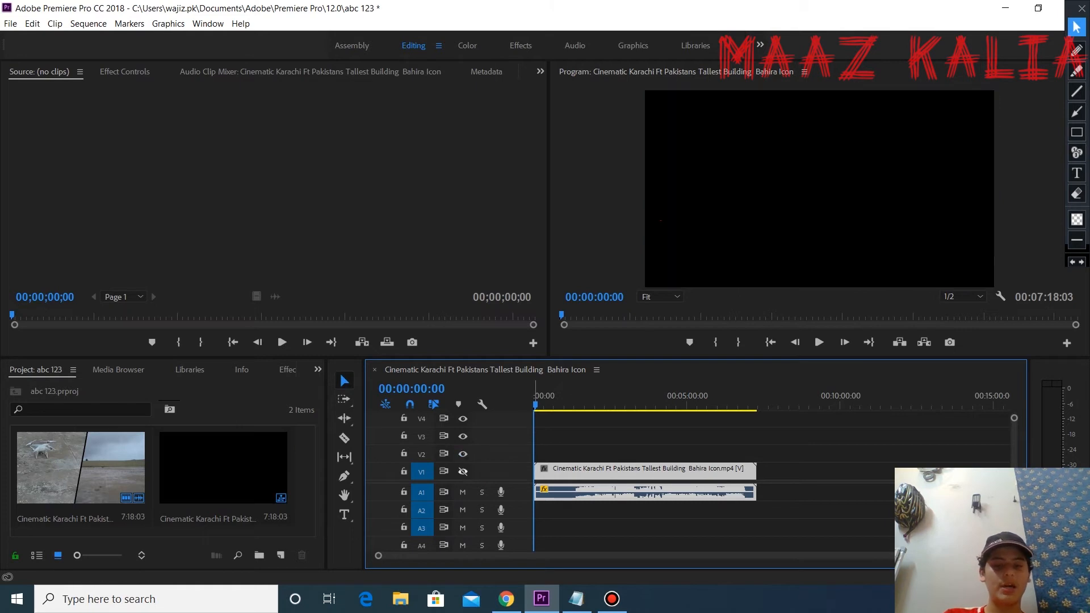
key(l)
key(l)
key(l)
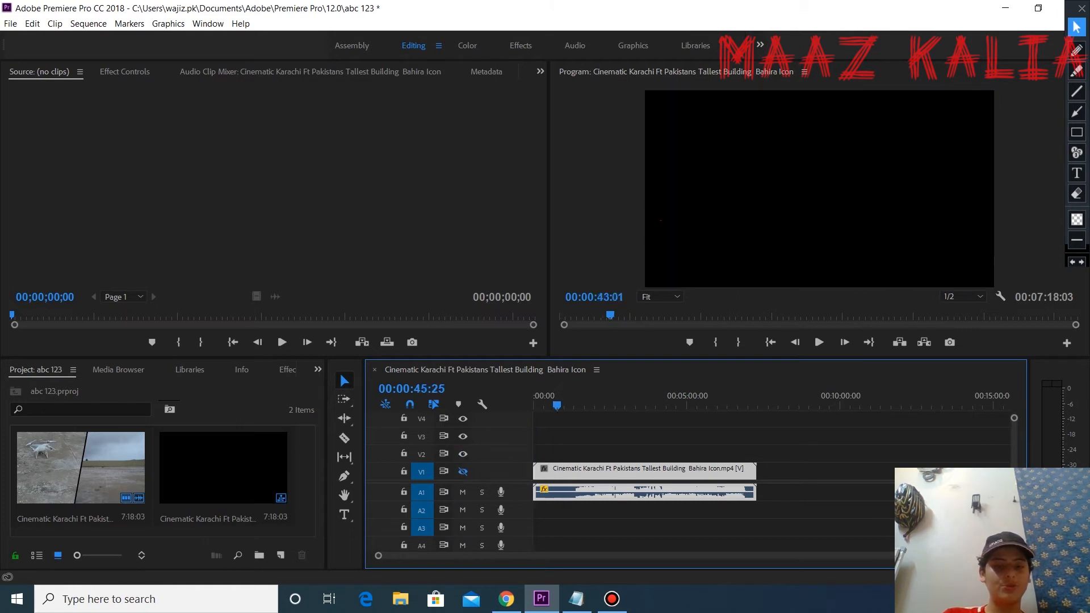
key(j)
key(j)
key(j)
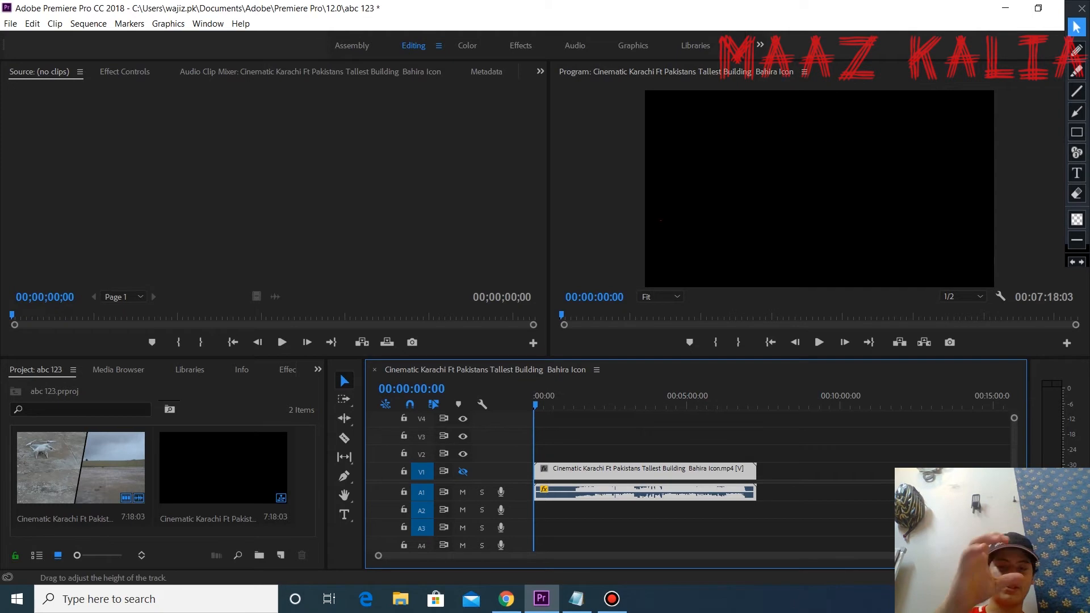
click(462, 471)
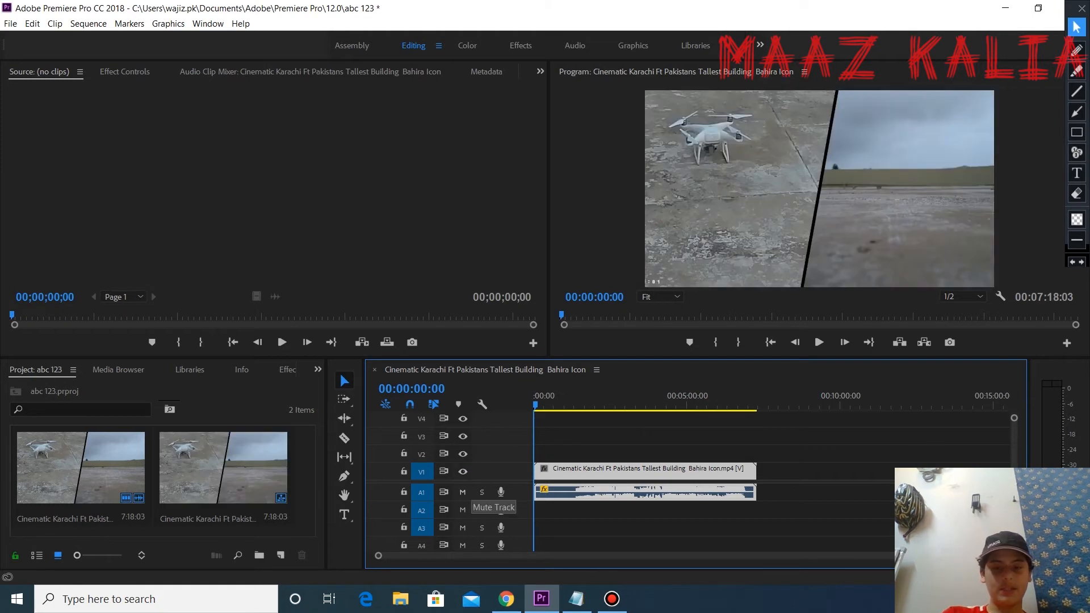
Mute track A1, play and move the playhead to 00:05:02:21, unmute A1 and return the playhead to the start
click(462, 492)
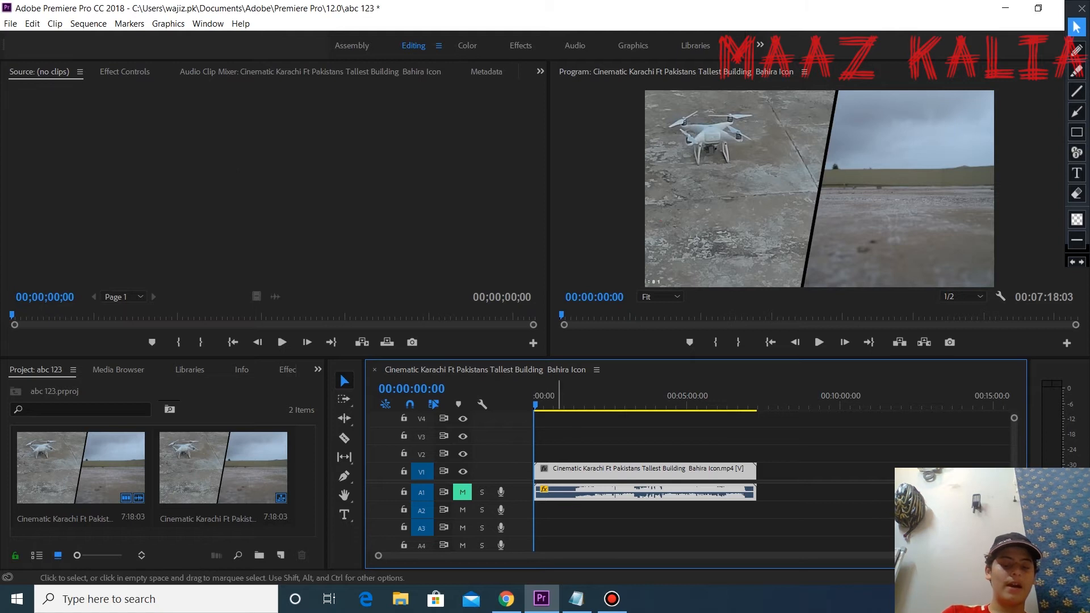
key(space)
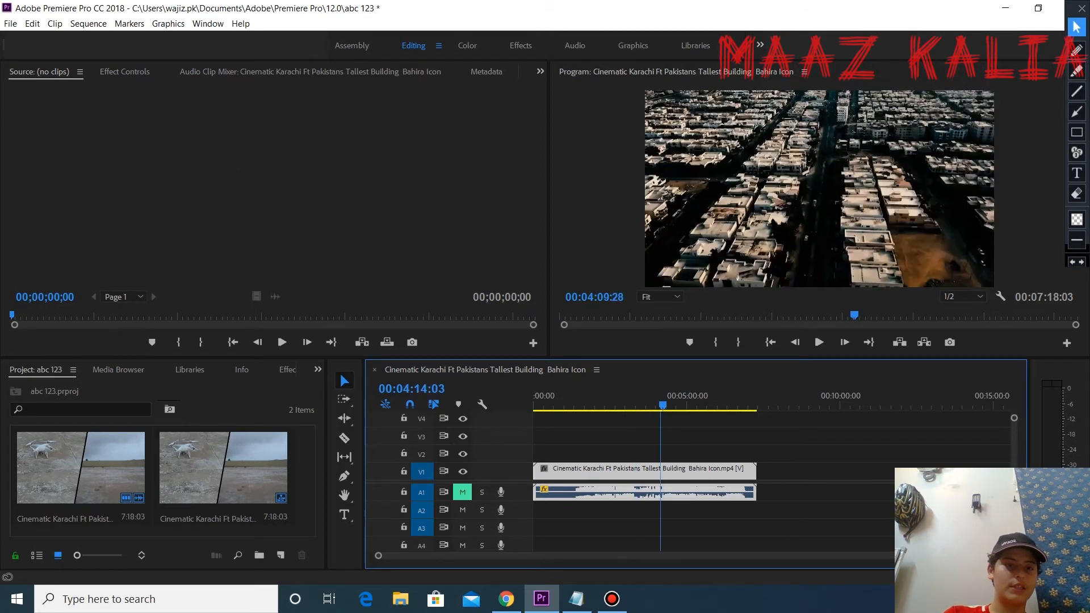
drag(662, 404, 688, 404)
click(462, 492)
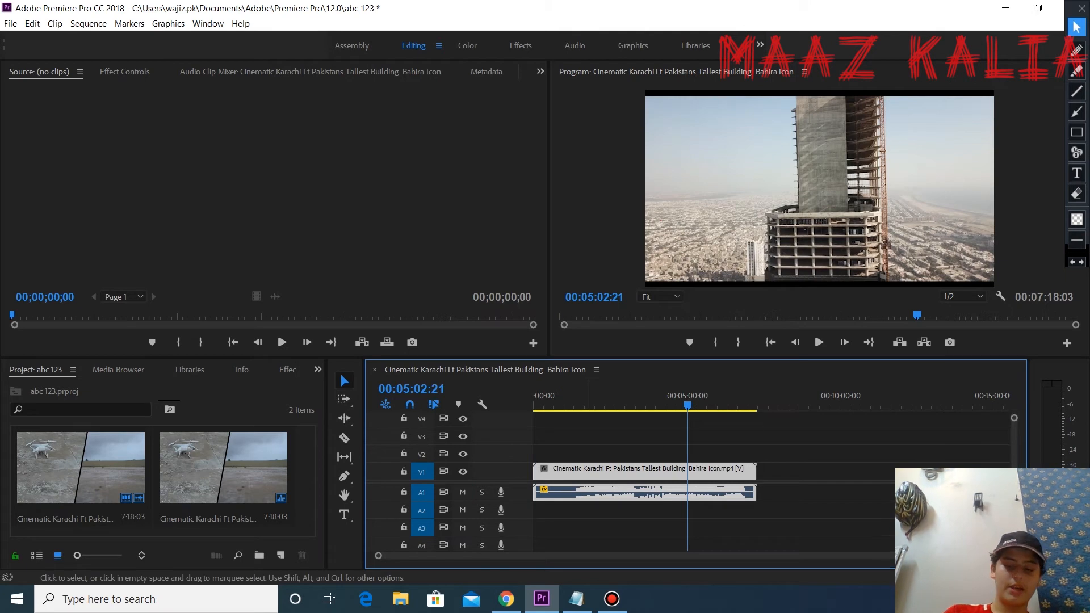
click(591, 520)
key(ctrl+a)
mouse_move(585, 491)
mouse_down()
mouse_move(590, 510)
mouse_move(588, 493)
mouse_up()
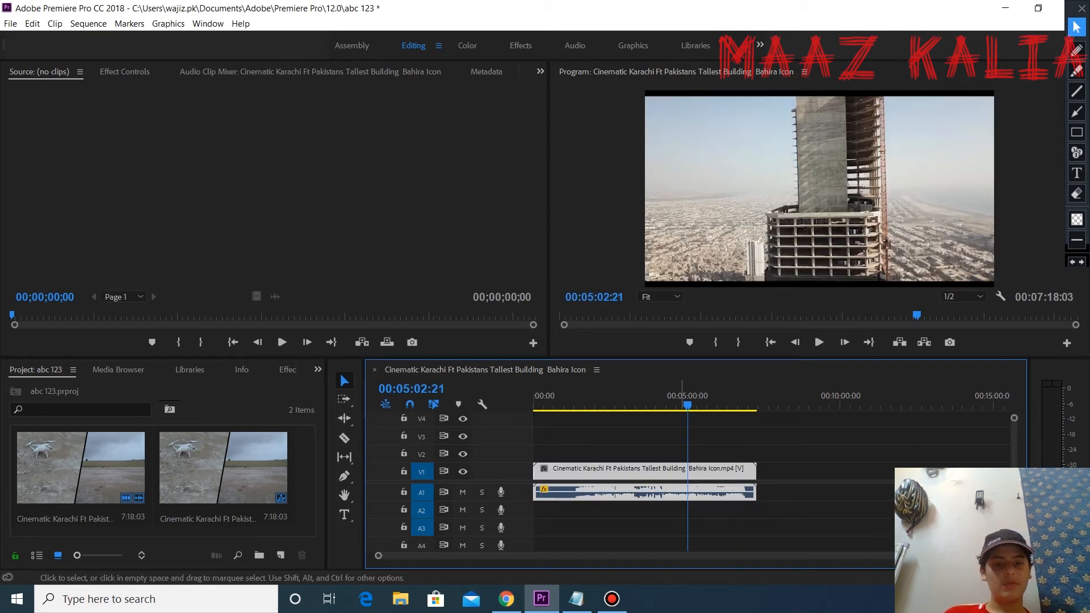
key(Home)
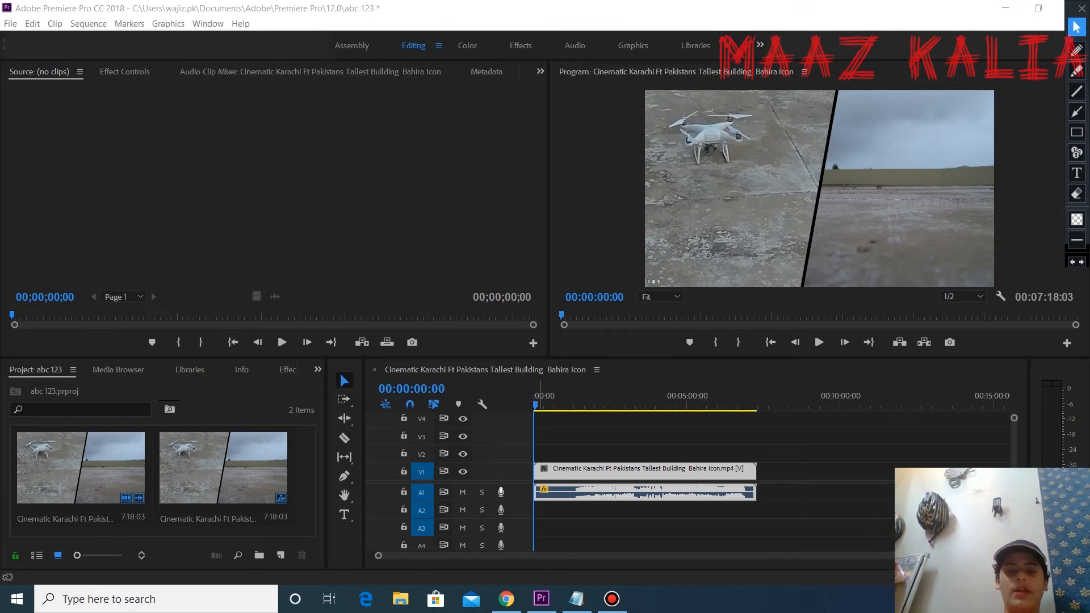
Move the clip's audio from A1 down to A2 and unlink the video from its audio
drag(574, 493, 578, 510)
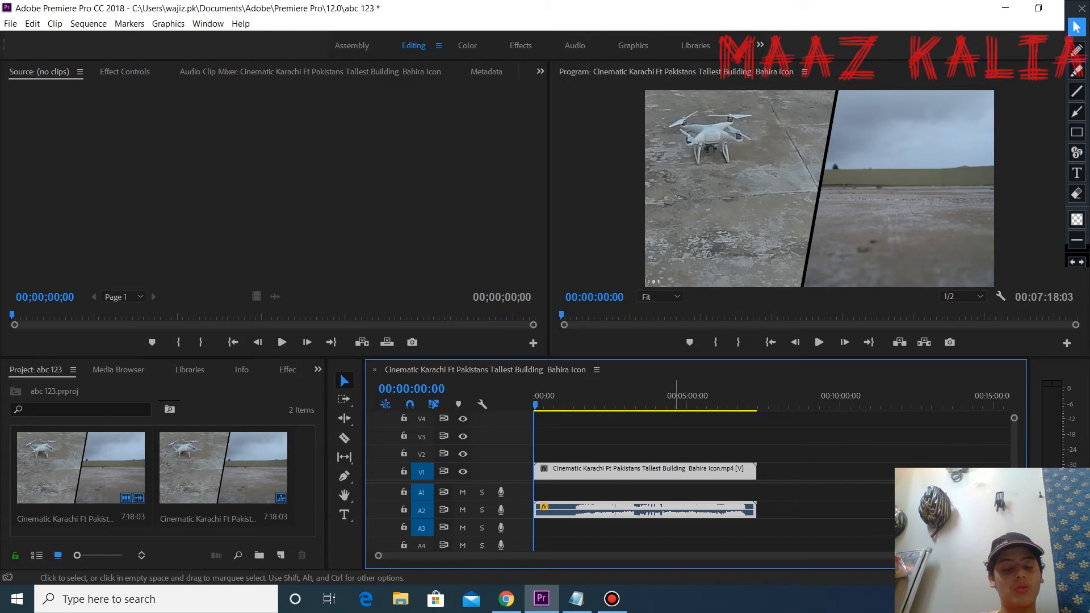
right_click(676, 471)
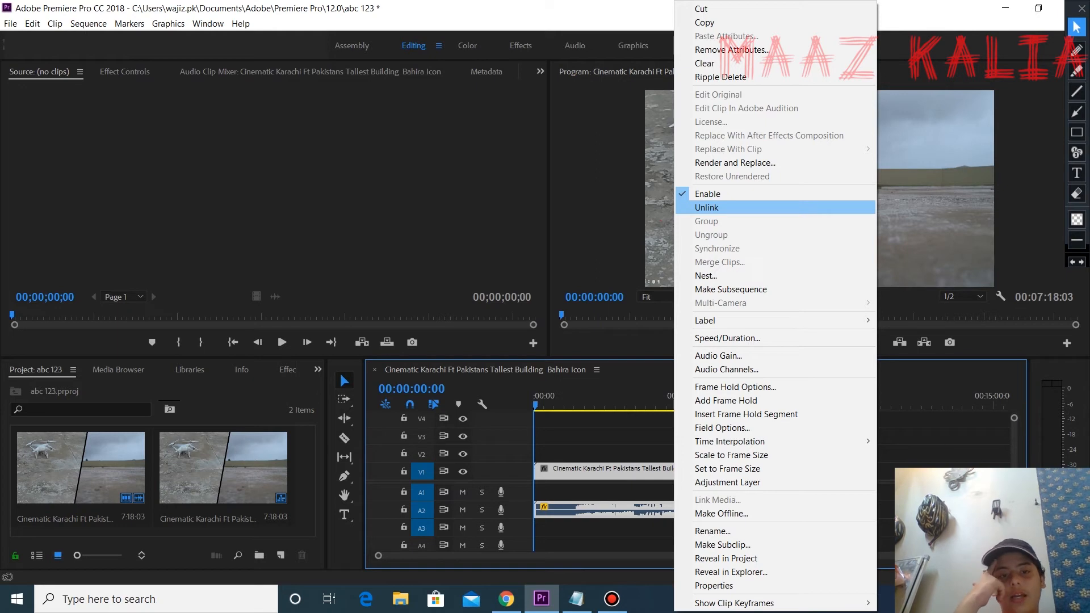
click(707, 208)
mouse_move(633, 471)
mouse_down()
mouse_move(680, 471)
mouse_move(646, 459)
mouse_move(642, 470)
mouse_up()
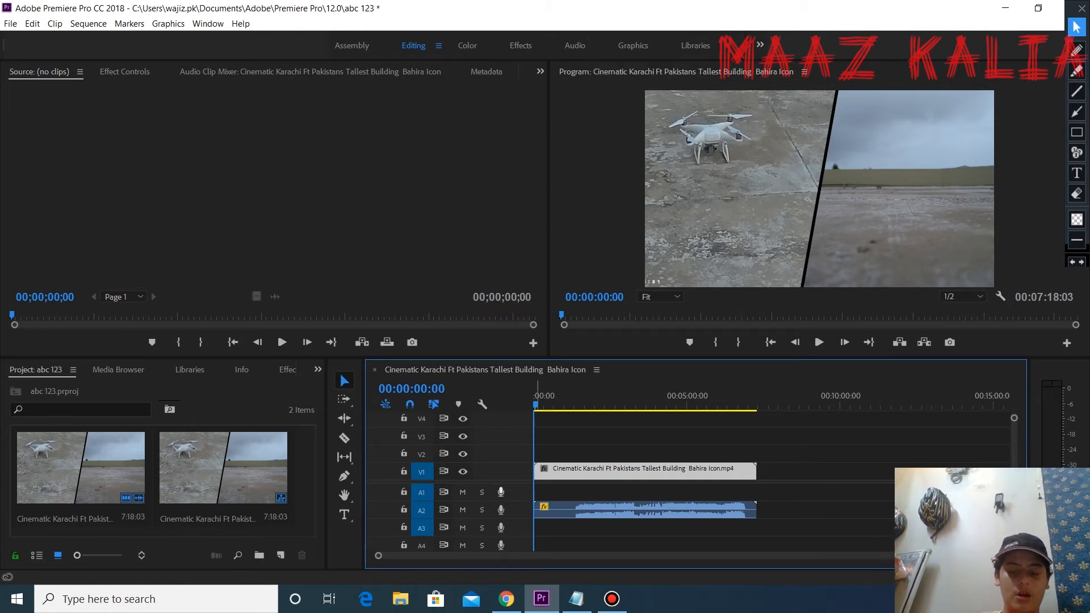
Record a voice-over of about 4 seconds on track A1 and return the playhead to the start
click(500, 492)
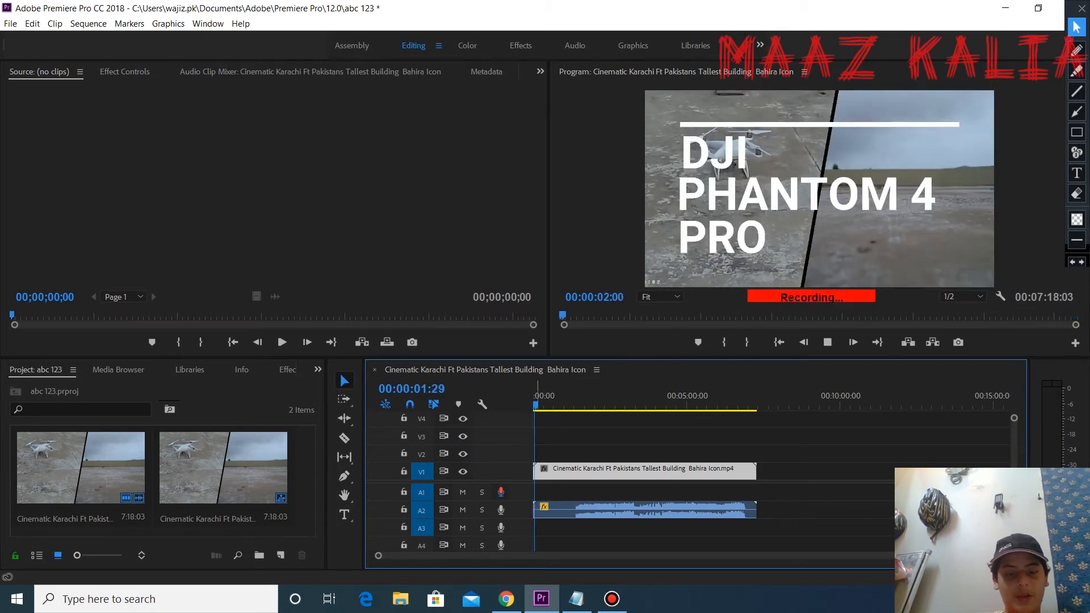
click(500, 492)
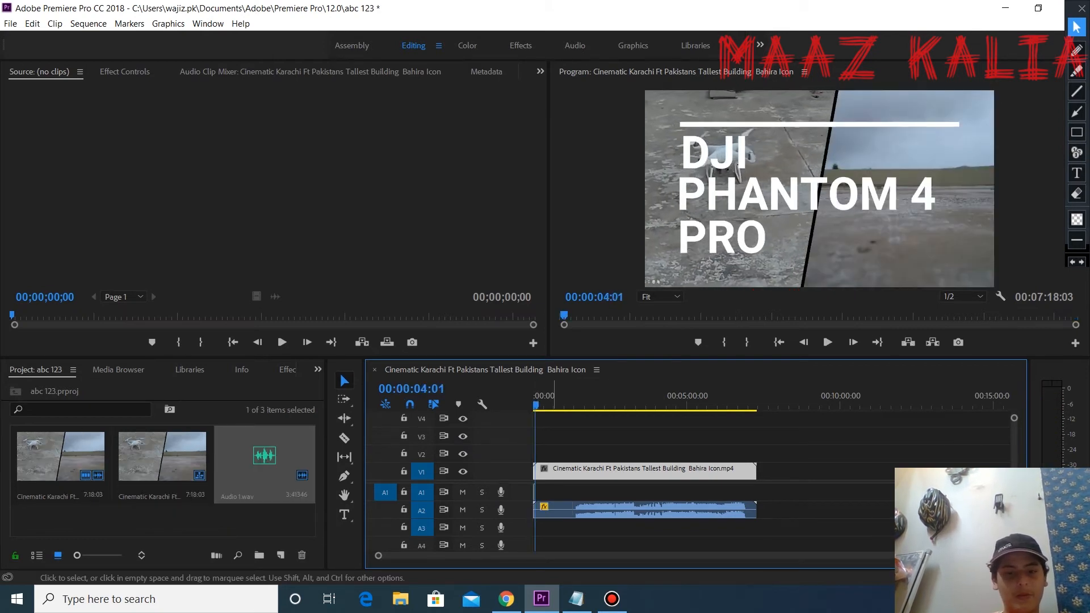
key(Home)
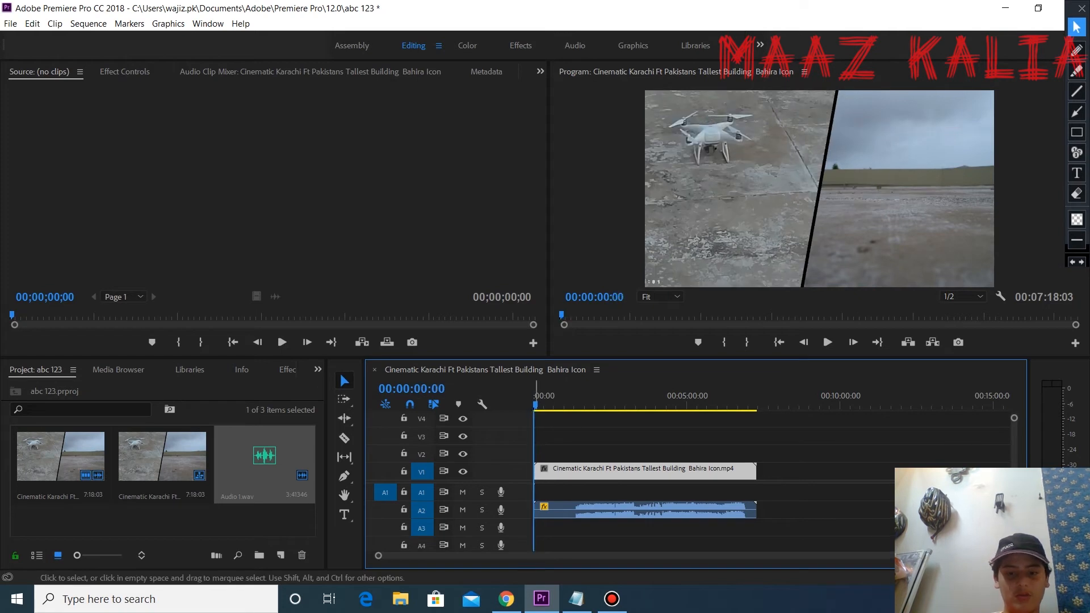
click(537, 492)
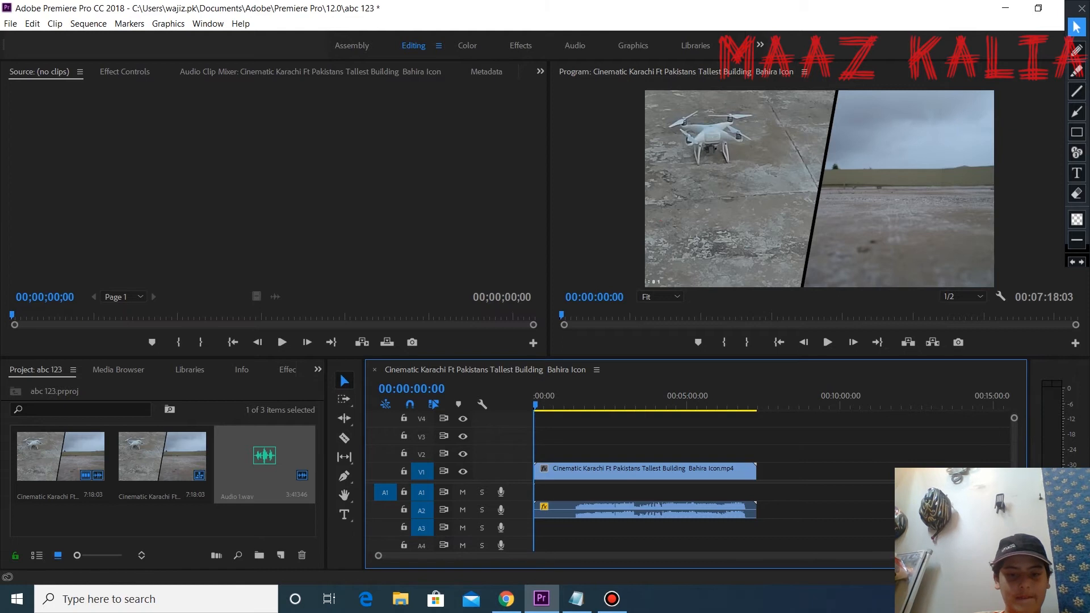
Move the unlinked audio clip from A2 back to A1 and show its audio effects in Effect Controls
click(593, 511)
drag(593, 510, 596, 492)
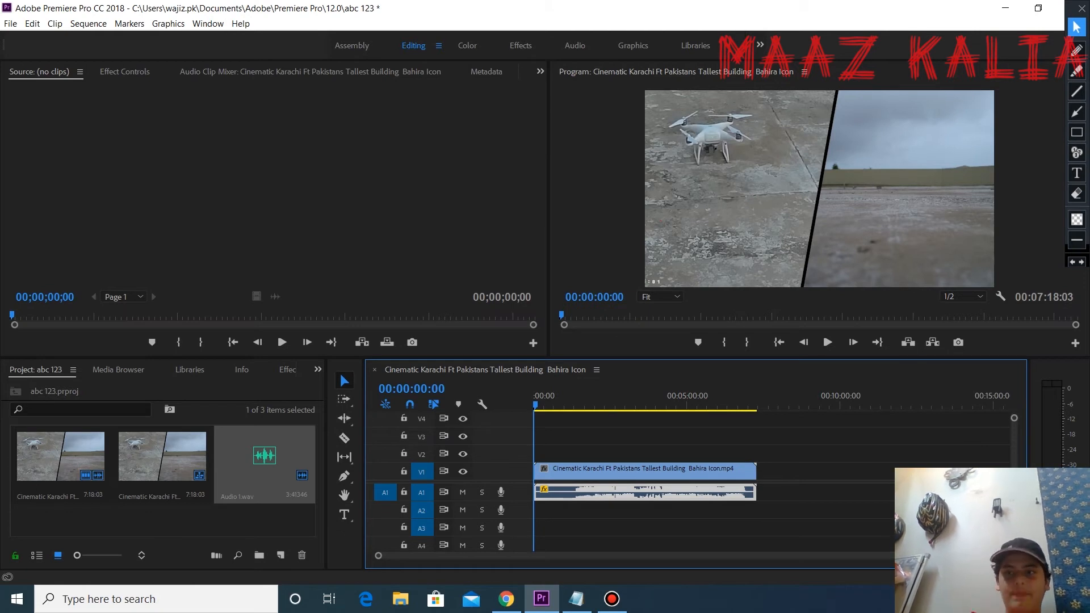
key(shift+5)
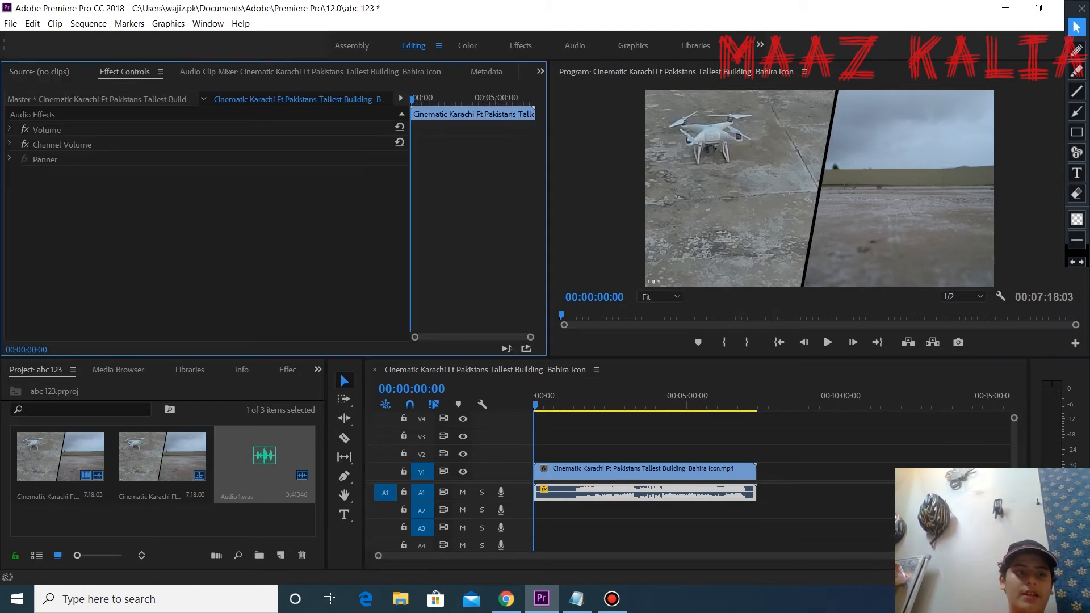
Circle the Effect Controls heading in red with the drawing pen and erase the circle
click(1077, 50)
mouse_move(131, 50)
mouse_down()
mouse_move(85, 134)
mouse_move(130, 49)
mouse_up()
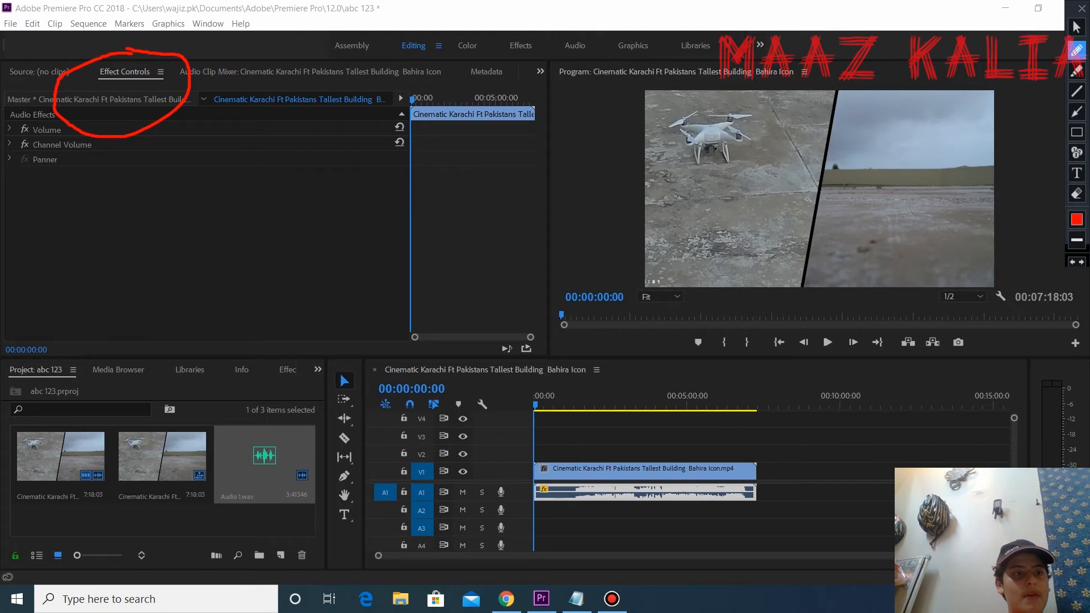
click(1077, 193)
drag(43, 54, 205, 149)
drag(175, 50, 110, 50)
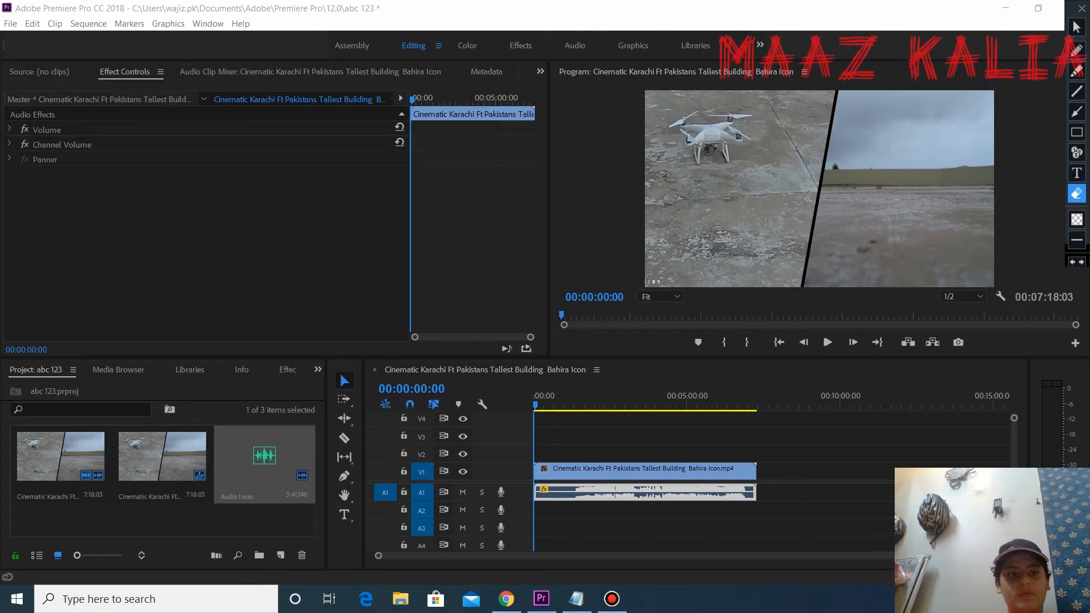
click(1077, 27)
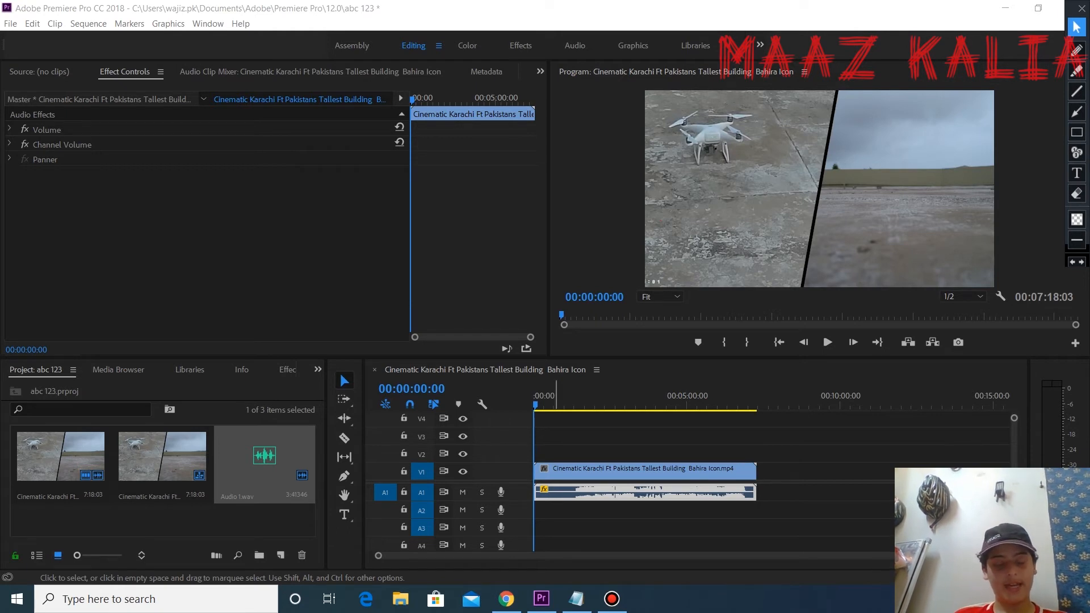
Open the V1 video clip in the Source monitor, display its video effects in Effect Controls and hide the effects timeline view
click(557, 472)
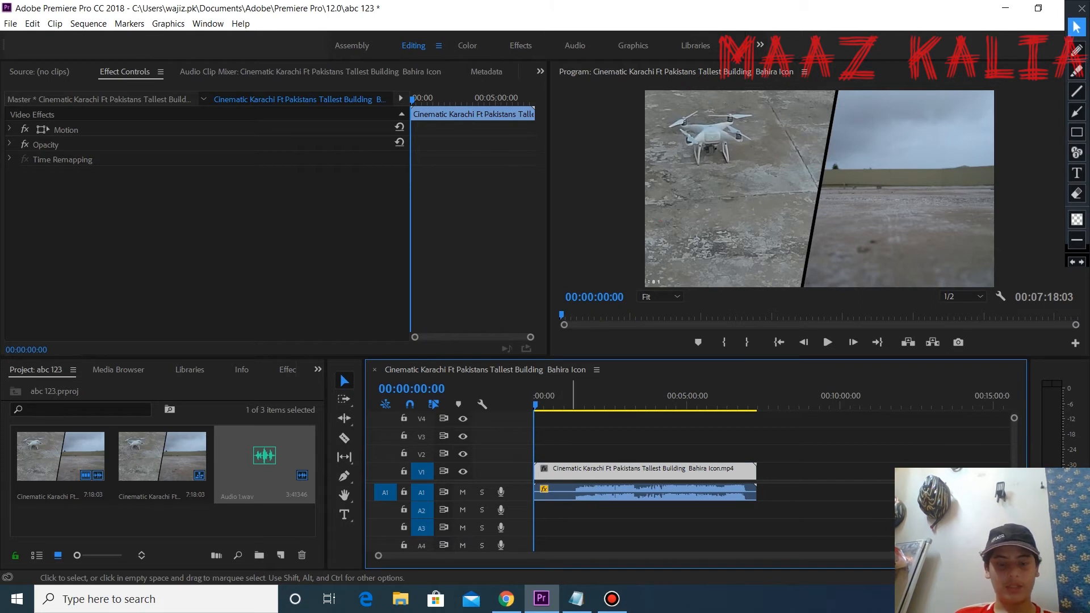
double_click(566, 489)
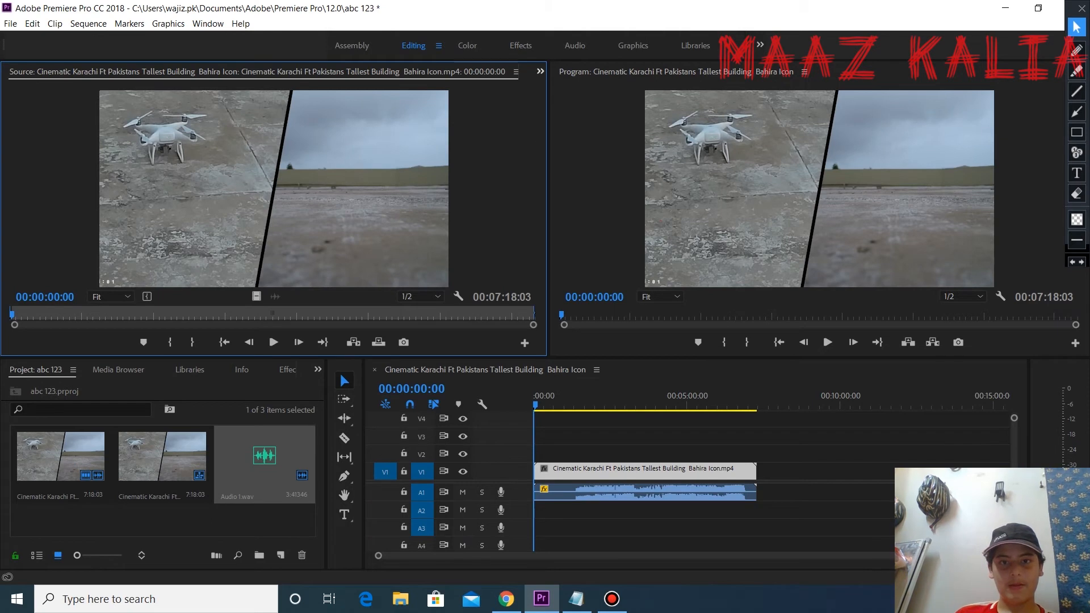
click(540, 71)
click(573, 104)
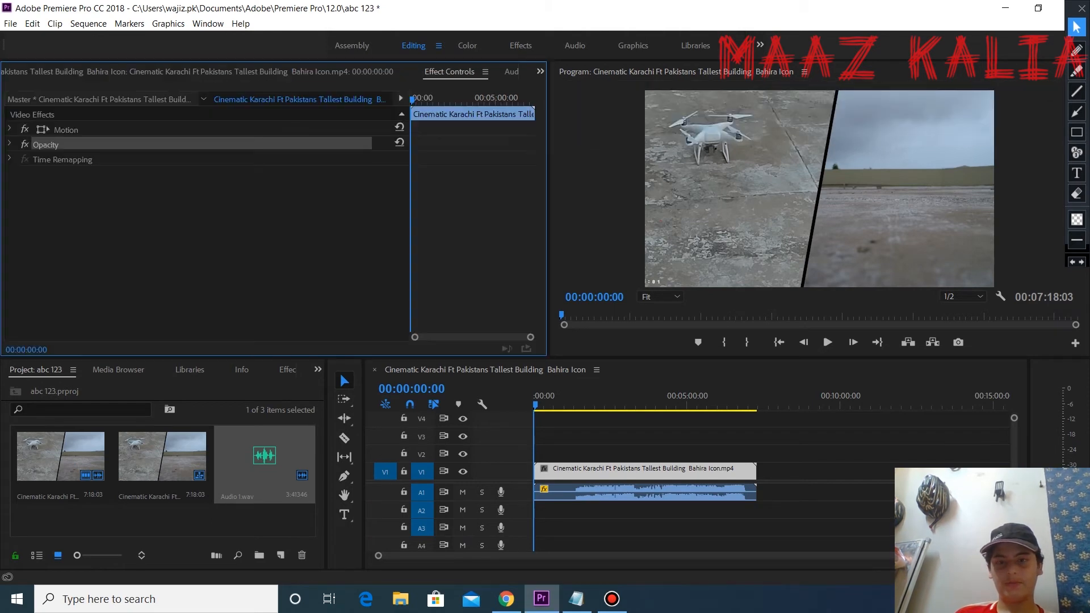
click(401, 98)
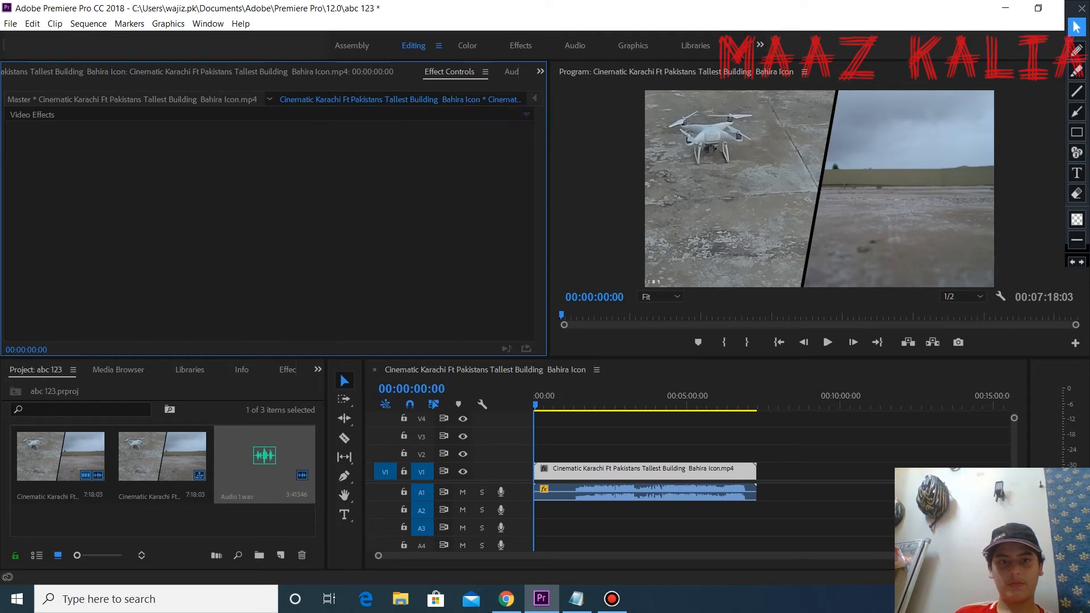
click(611, 10)
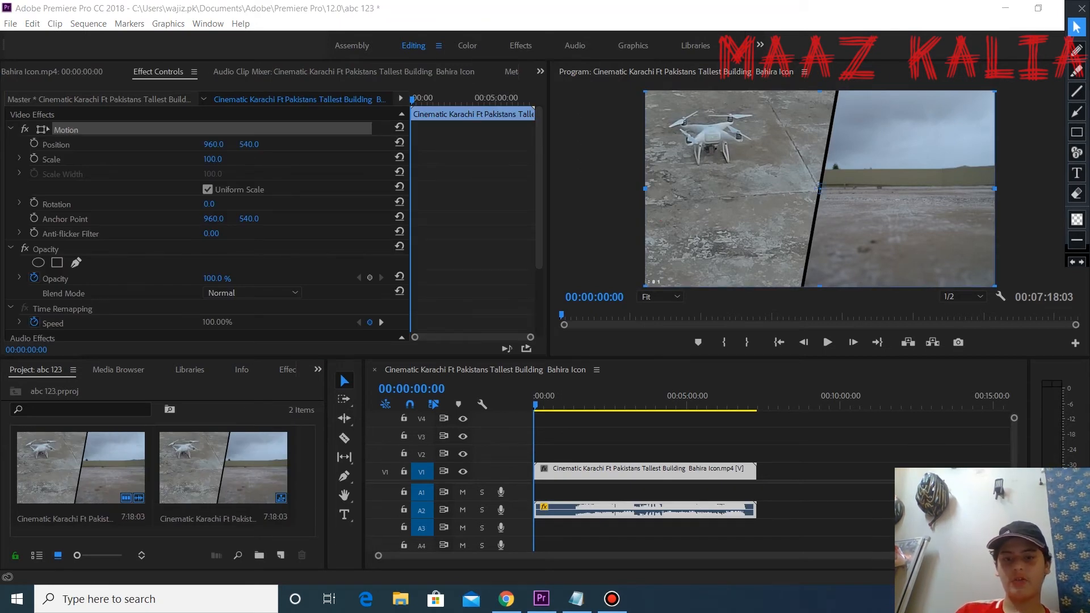
Unlink the V1 video clip from its audio on A2
click(666, 472)
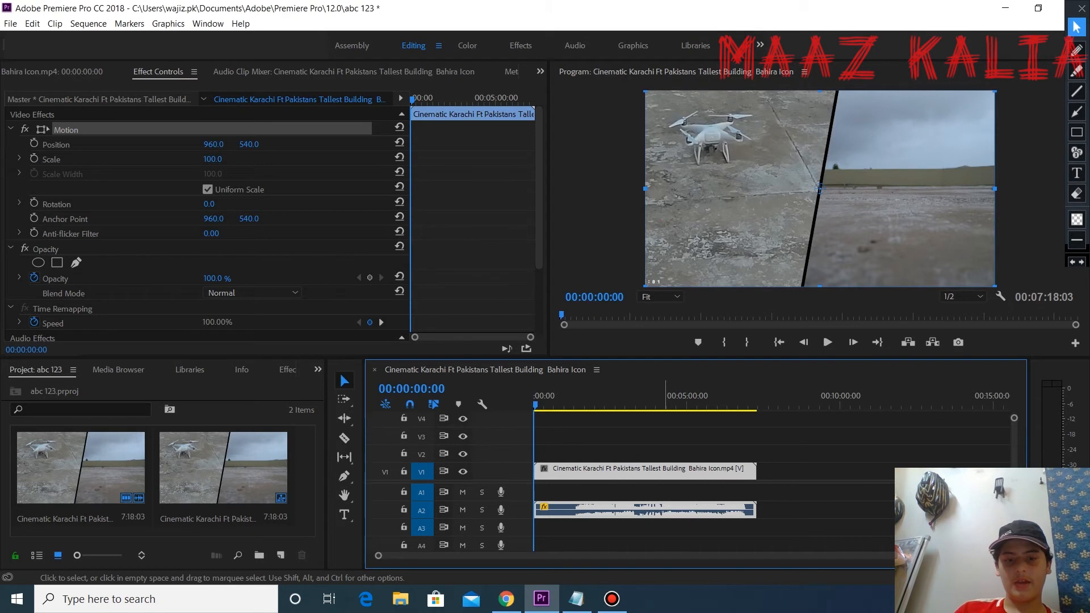
right_click(666, 472)
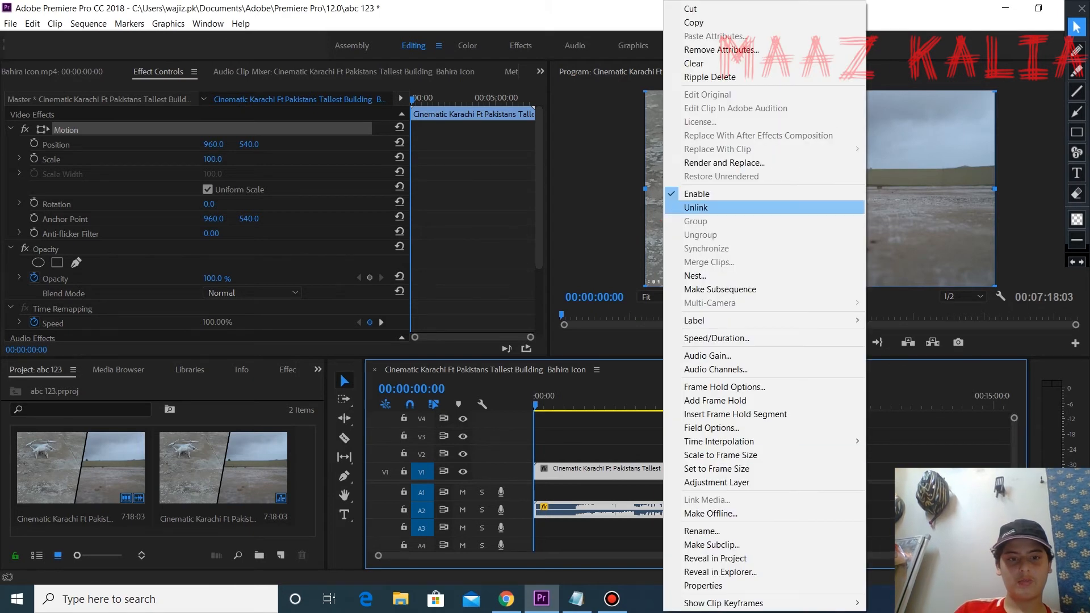
click(699, 207)
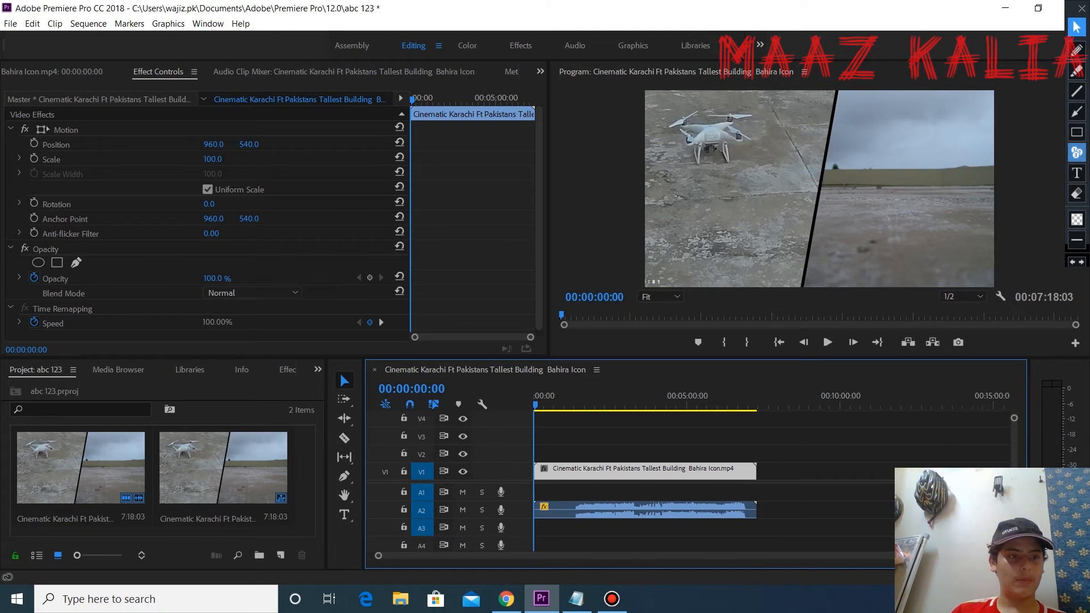
Place numbered annotation markers 1 to 4 beside Position, Scale, Rotation and Opacity in Effect Controls
click(1076, 152)
click(16, 144)
click(16, 166)
click(11, 204)
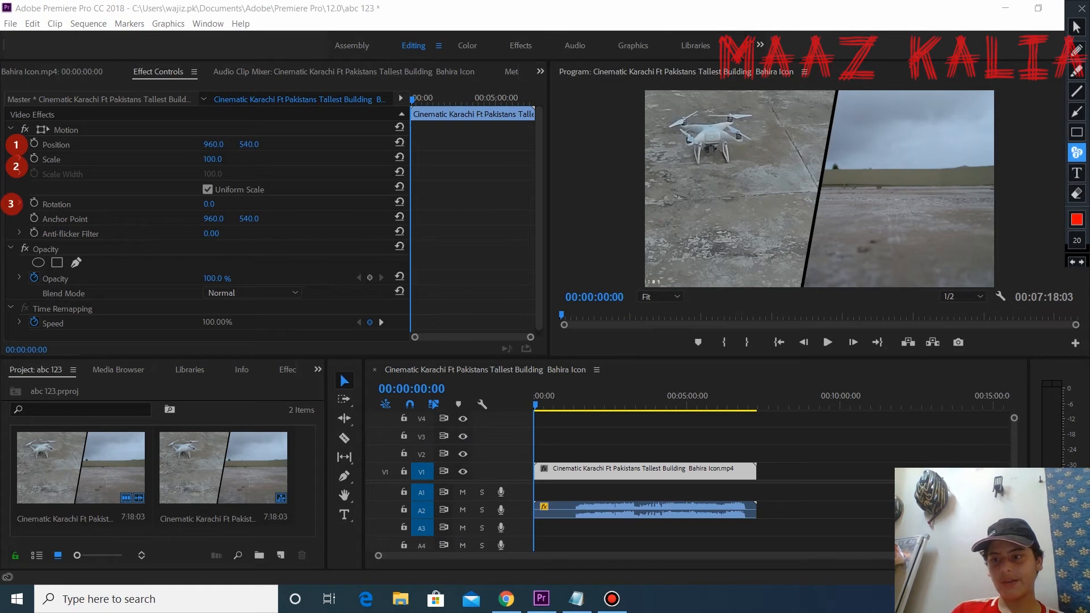
click(16, 245)
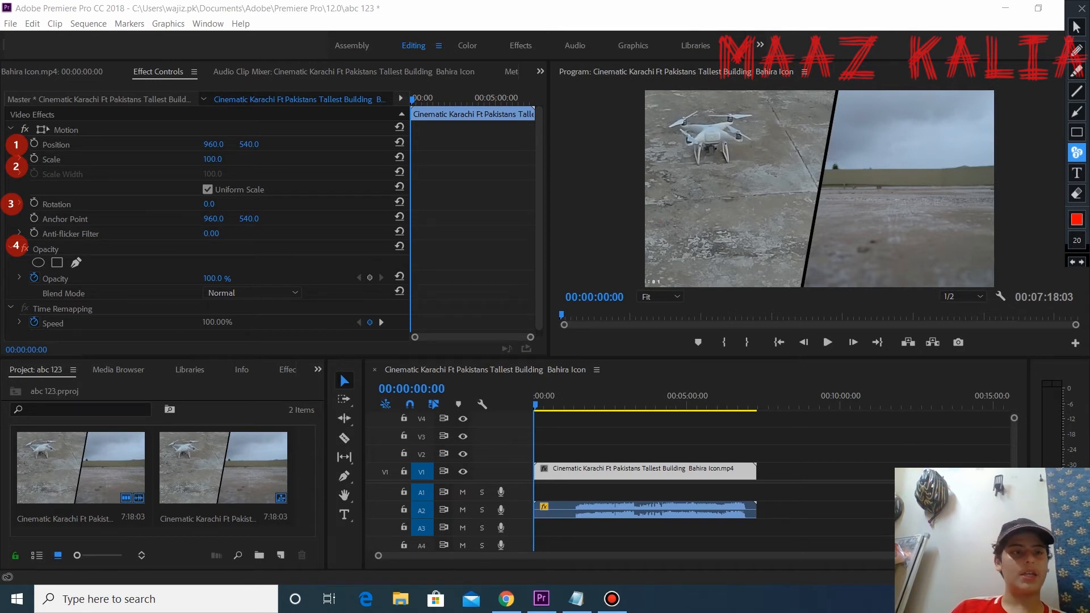
click(1076, 27)
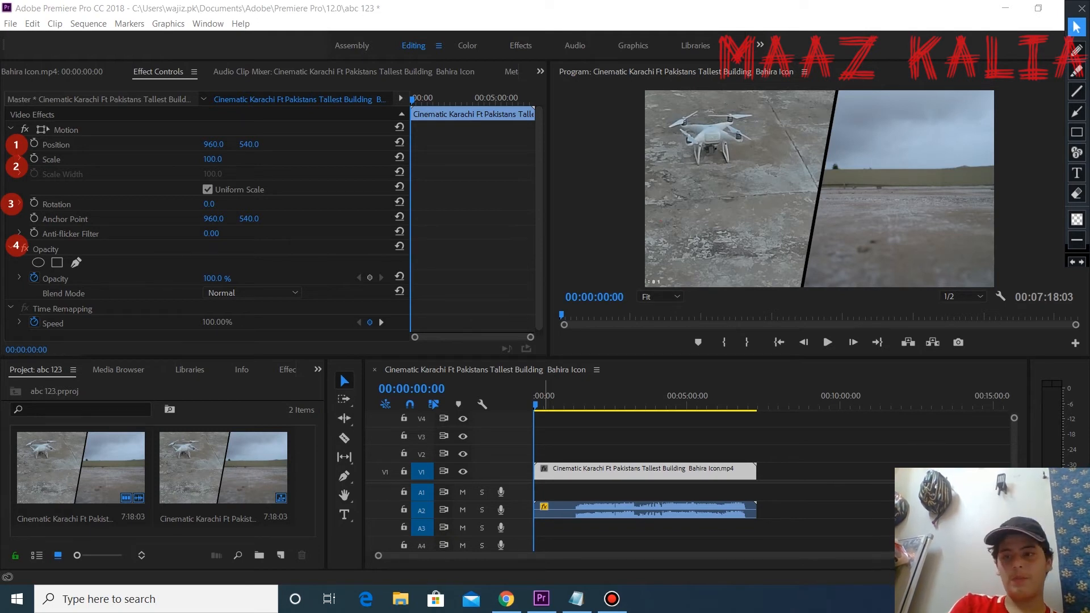
Try horizontal Position values of -2365 and -330 on the V1 clip, resetting the Position after each
drag(214, 144, 57, 144)
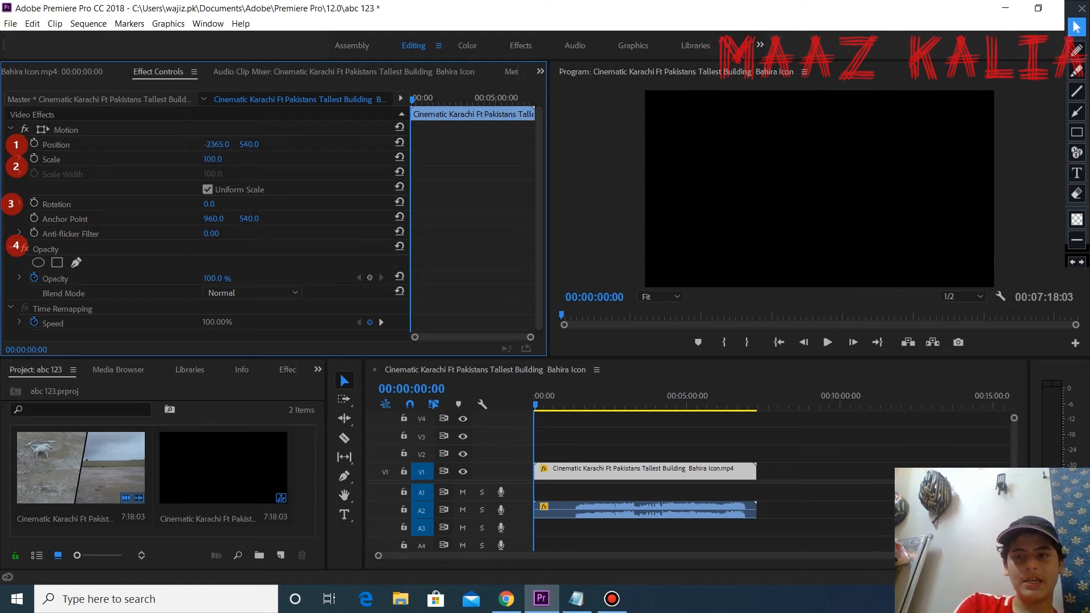
click(399, 142)
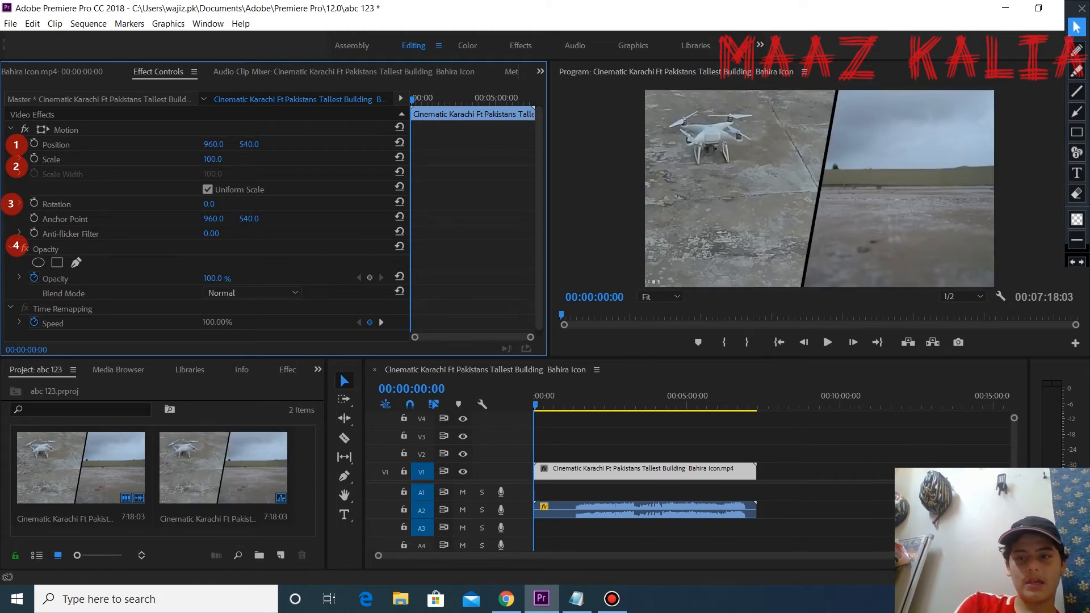
drag(214, 144, 183, 145)
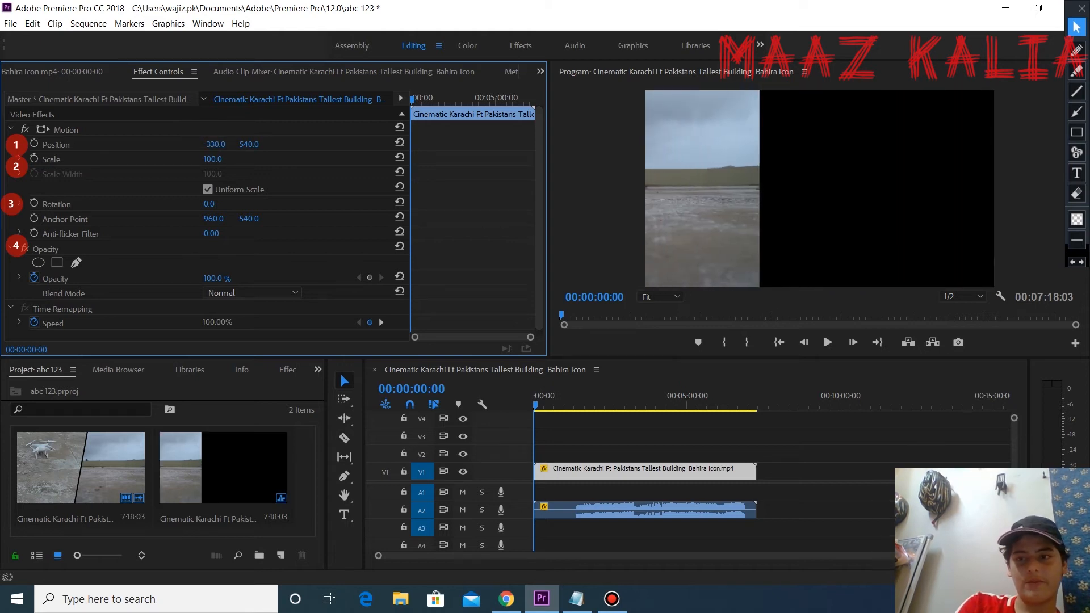
click(400, 141)
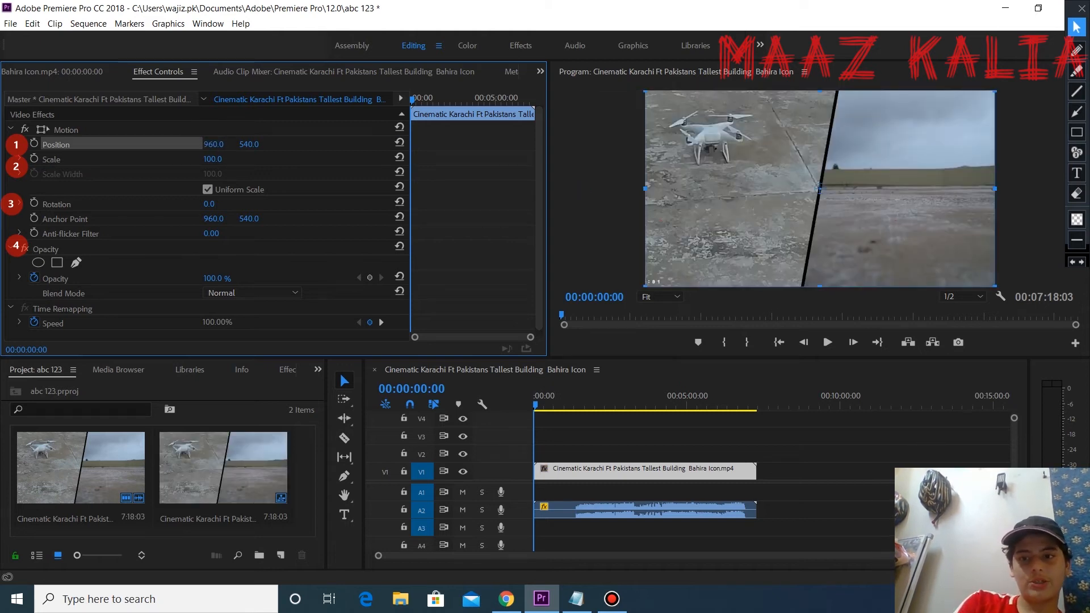
Set the V1 clip's horizontal Position to 979
click(220, 144)
click(221, 145)
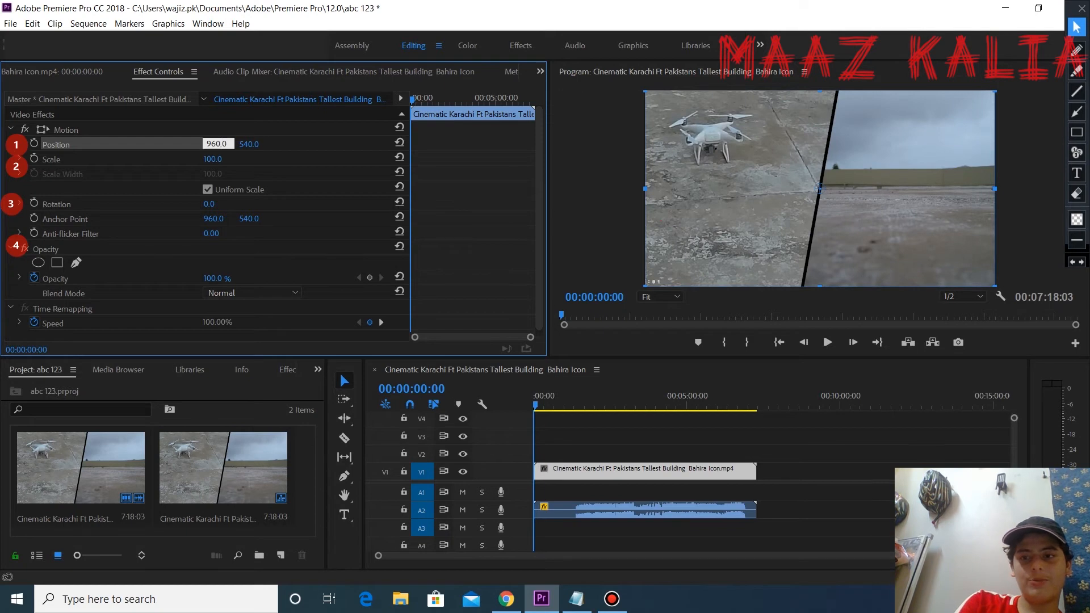
click(307, 170)
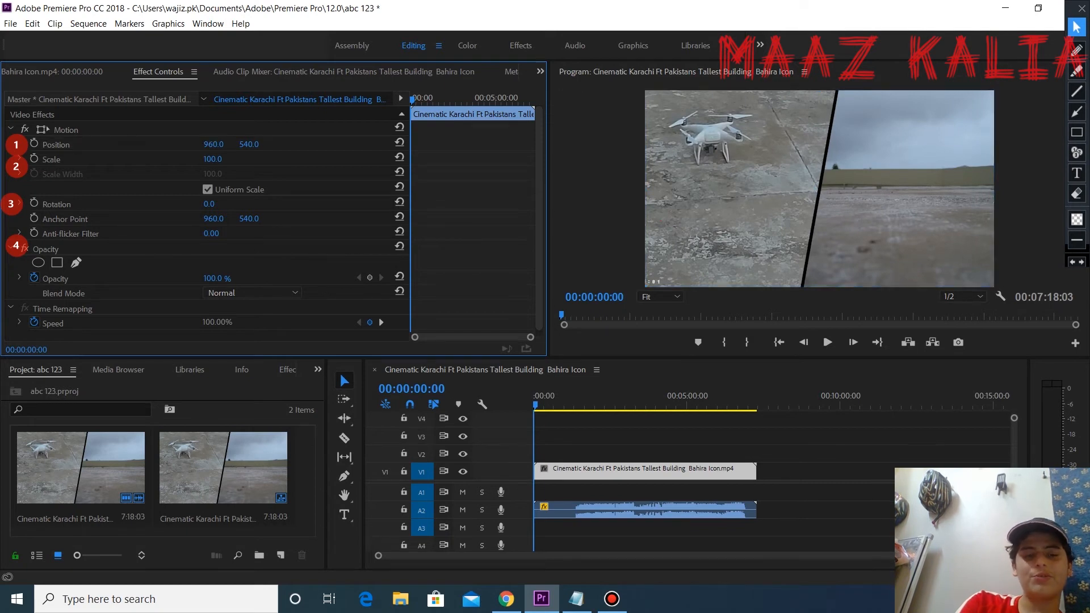
drag(214, 144, 224, 144)
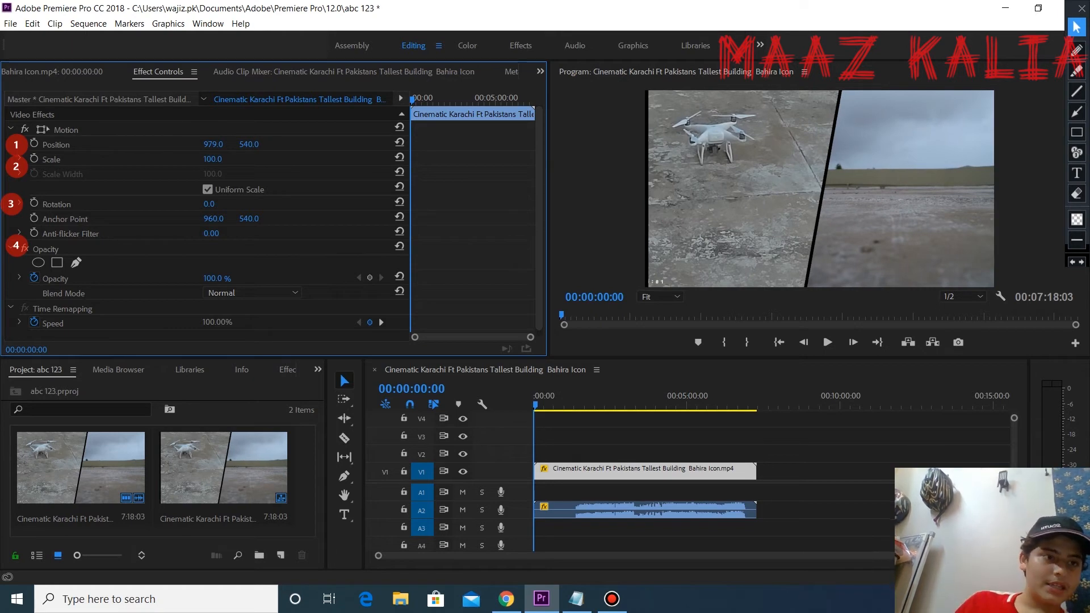
Circle the picture in the Program monitor in red with the drawing pen and erase the circle
click(1077, 50)
mouse_move(912, 96)
mouse_down()
mouse_move(694, 135)
mouse_move(978, 161)
mouse_move(850, 112)
mouse_up()
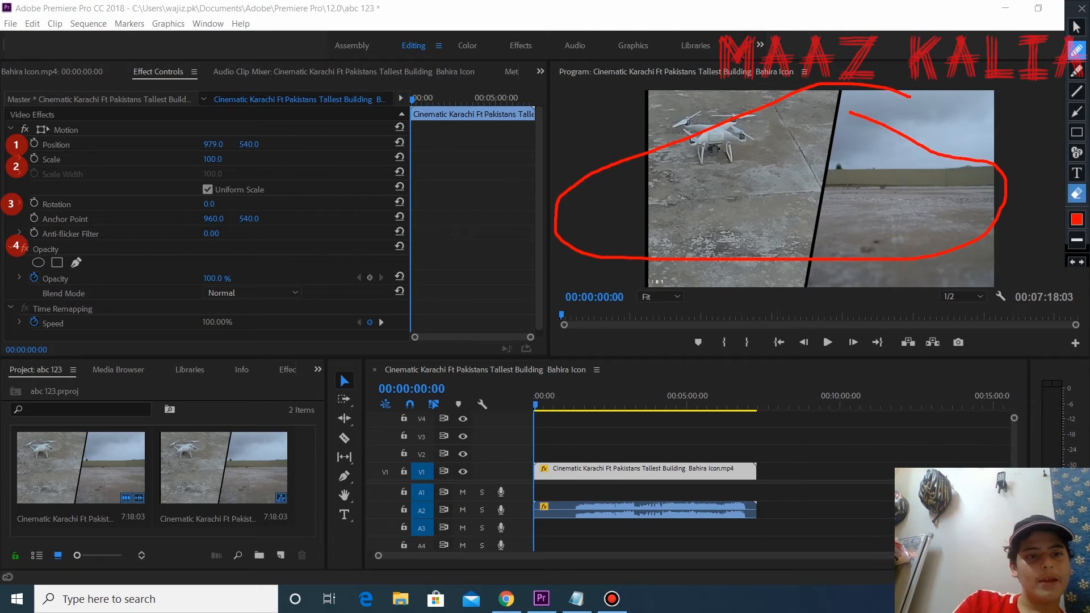
click(1077, 194)
click(931, 250)
click(1077, 112)
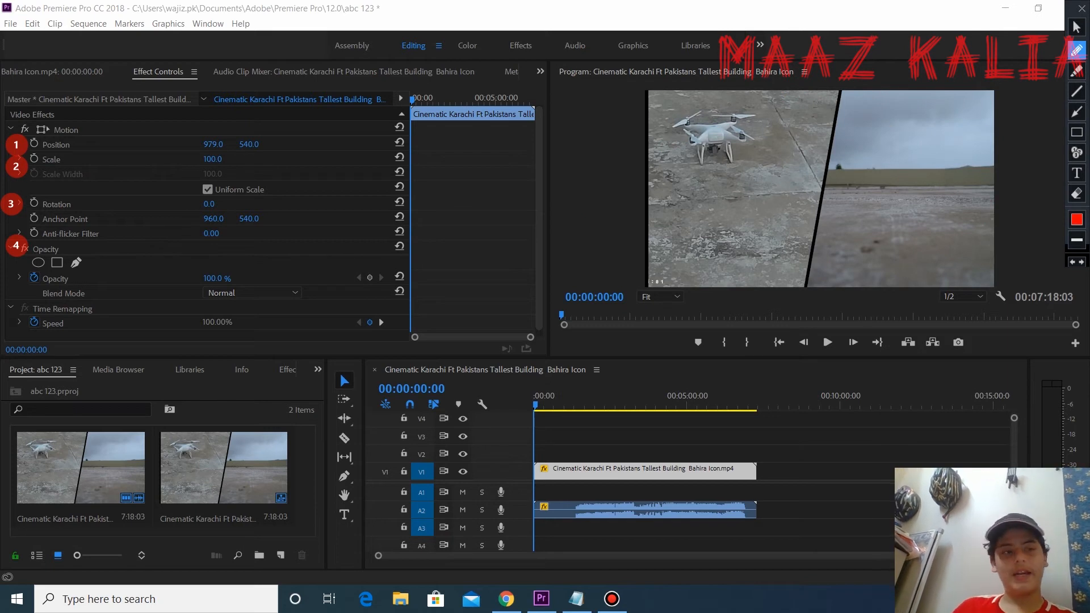
Close and reopen the screen annotation tools to clear the numbered markers, and return to the normal cursor
click(1082, 9)
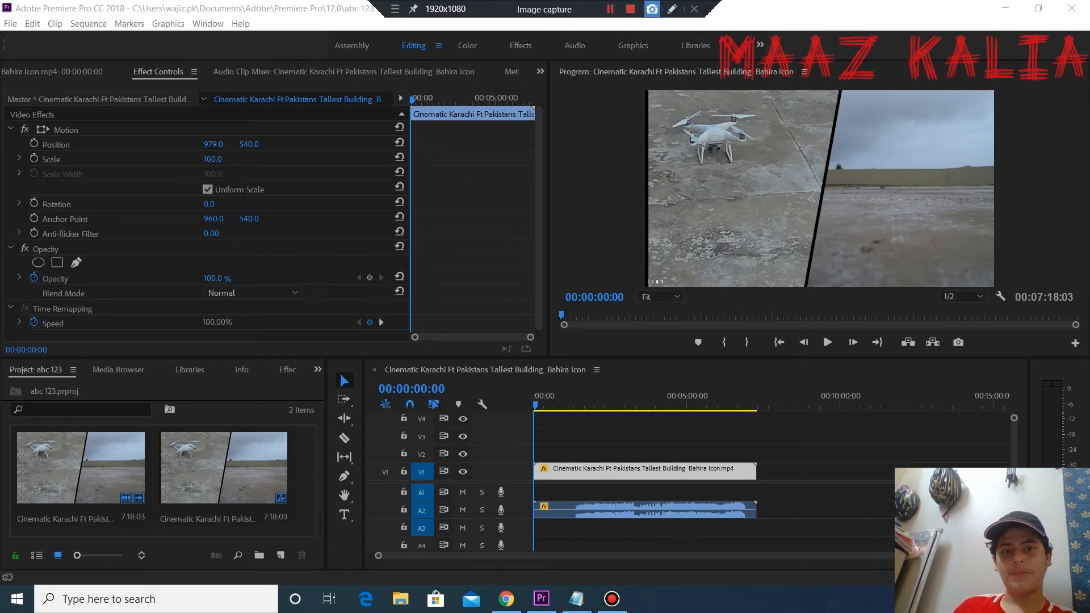
click(673, 8)
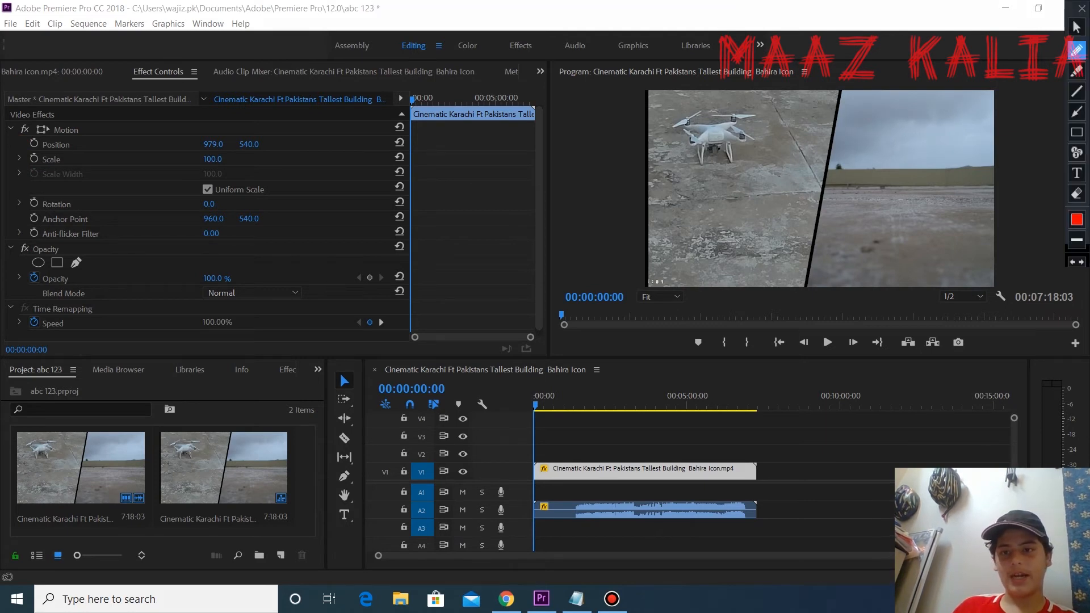
click(1077, 27)
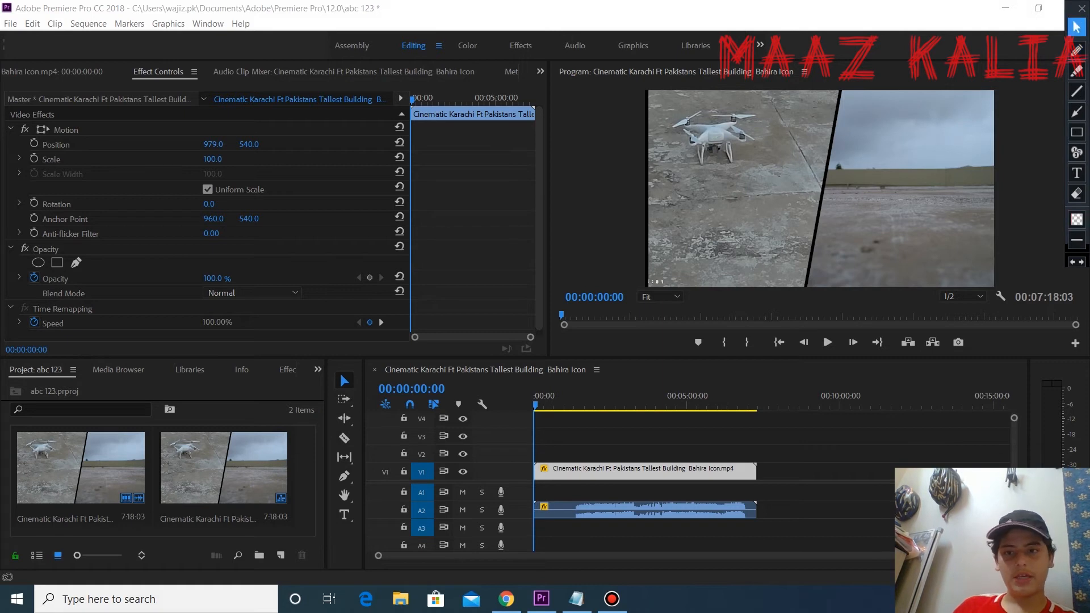
Set the V1 clip's vertical Position to 534
mouse_move(249, 144)
mouse_down()
mouse_move(329, 144)
mouse_move(11, 144)
mouse_move(369, 144)
mouse_move(170, 145)
mouse_move(245, 145)
mouse_up()
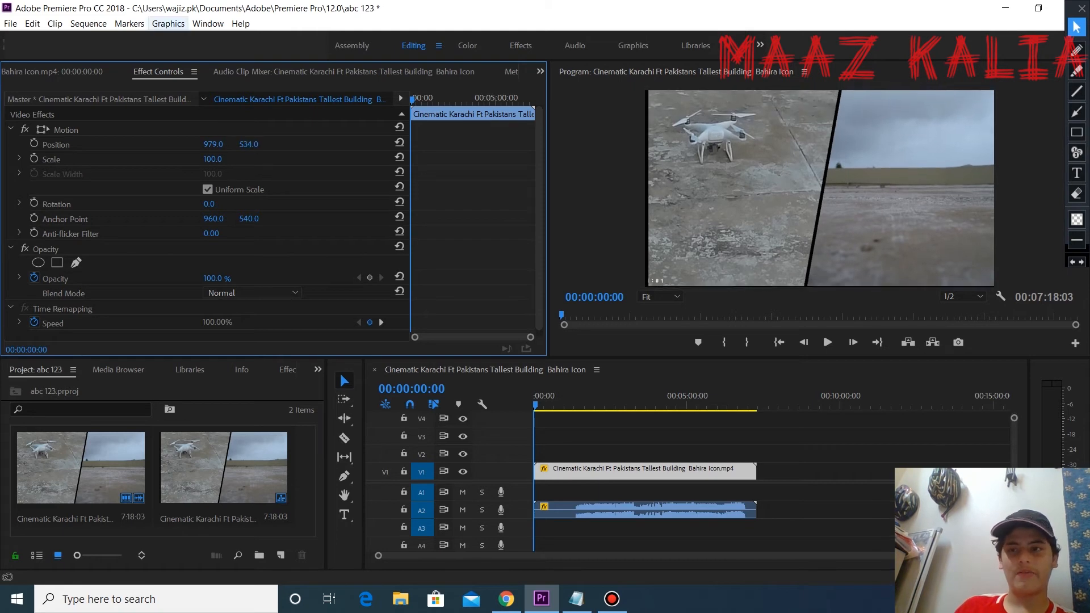
click(168, 23)
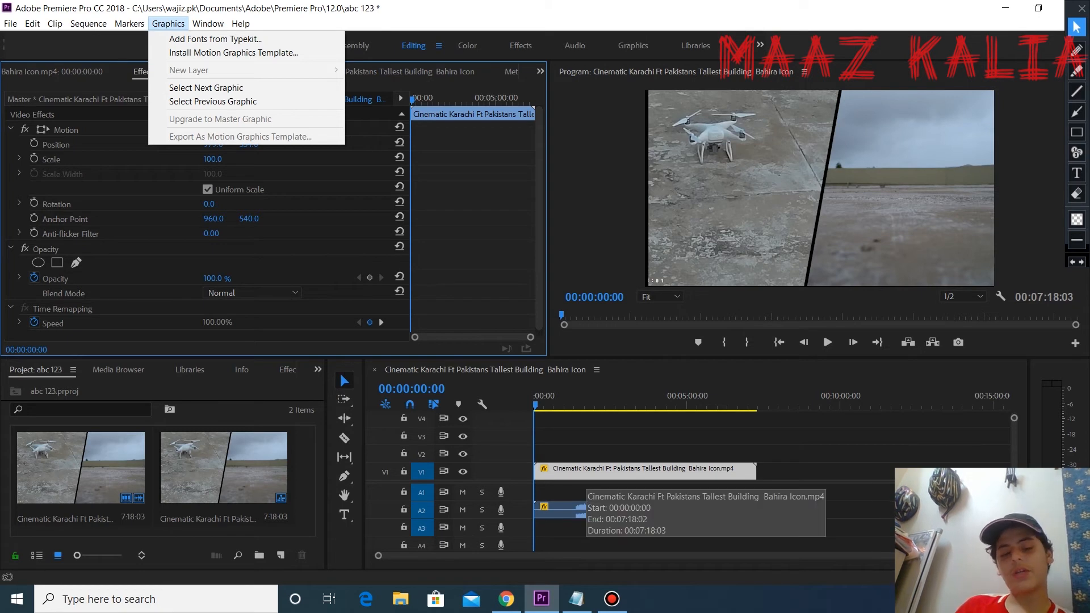
click(603, 216)
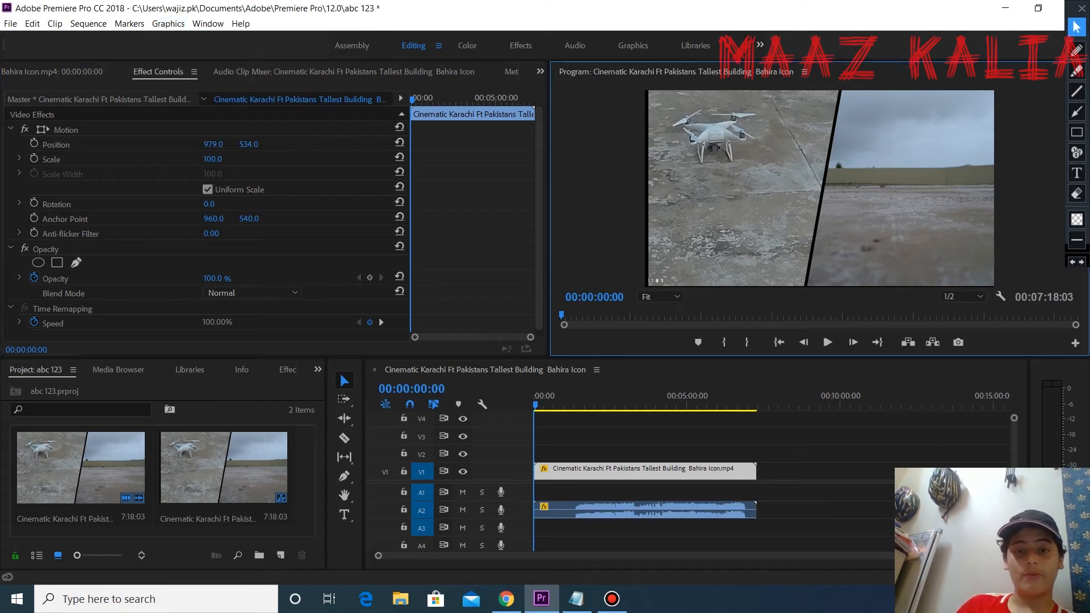
View the Audio Clip Mixer briefly, return to Effect Controls and set the V1 clip's Scale to 99
click(344, 72)
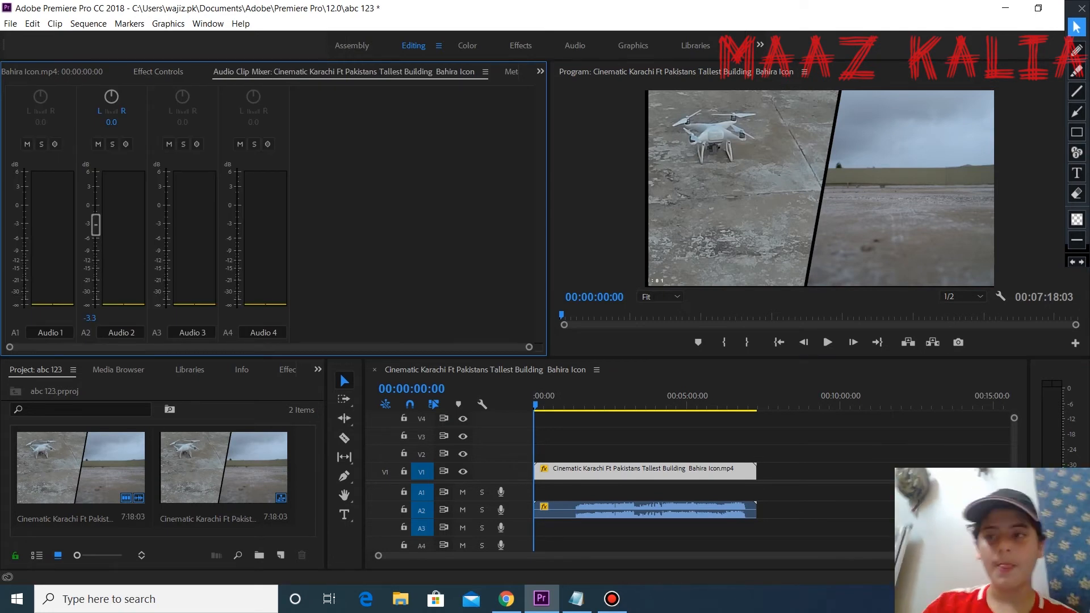
click(159, 72)
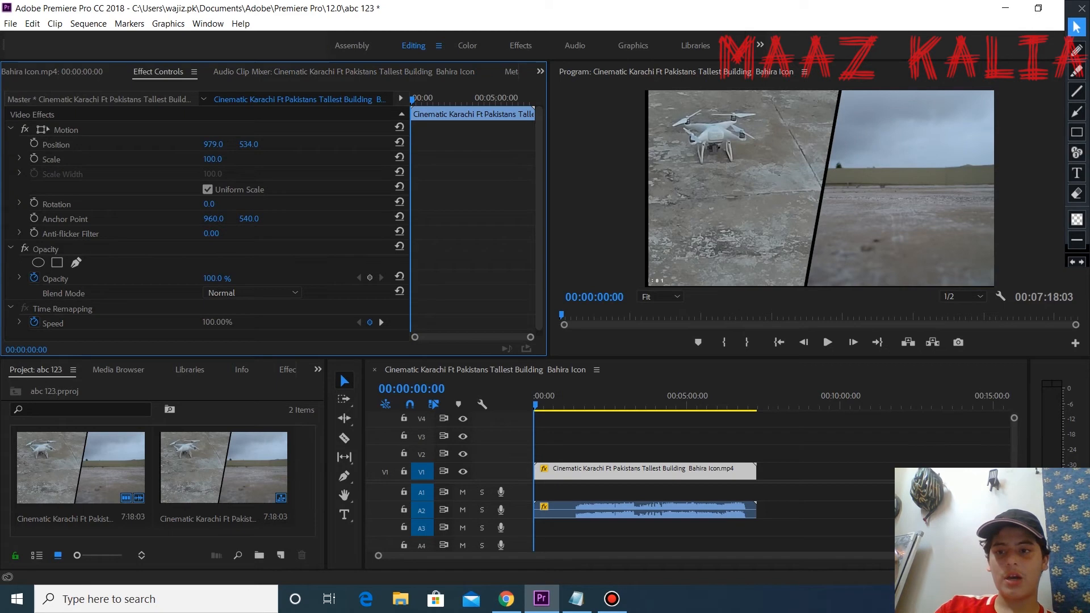
mouse_move(212, 160)
mouse_down()
mouse_move(156, 159)
mouse_move(340, 160)
mouse_move(154, 160)
mouse_move(211, 159)
mouse_move(200, 159)
mouse_up()
drag(213, 159, 210, 160)
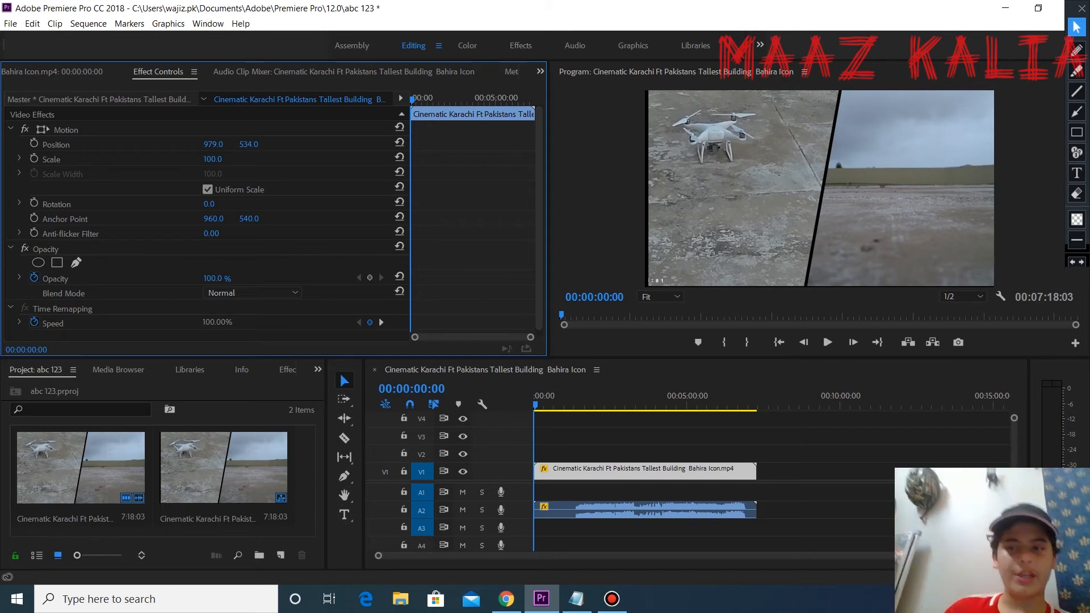
mouse_move(210, 159)
mouse_down()
mouse_move(231, 159)
mouse_move(209, 159)
mouse_up()
Show the A2 clip's audio effects in Effect Controls and return to the V1 clip's video effects
click(677, 511)
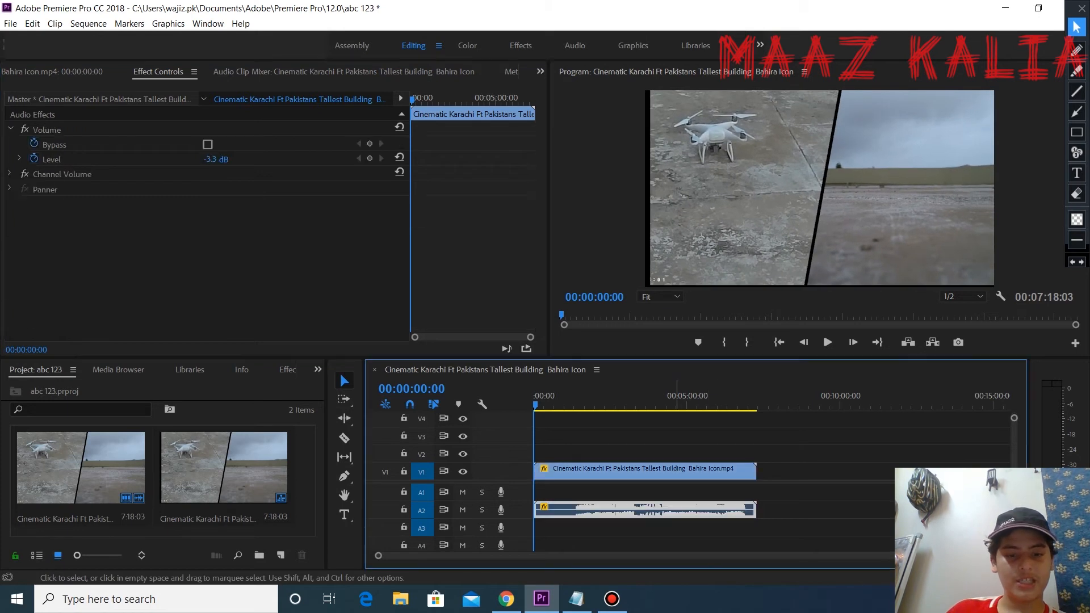
click(683, 471)
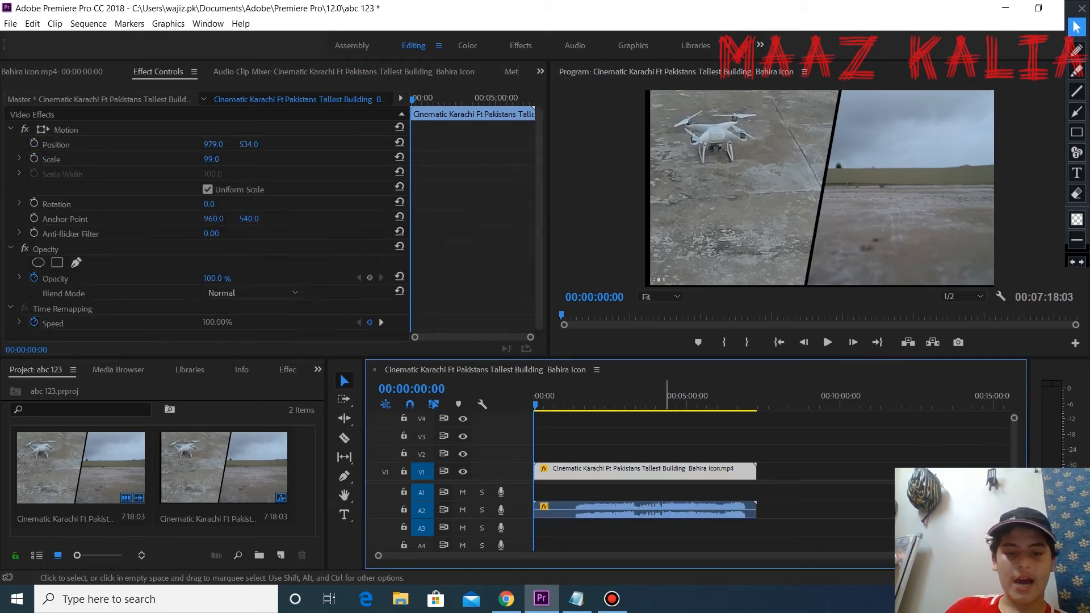
Try rotating the V1 clip to 320° and reset its Rotation
scroll(207, 227, down, 1)
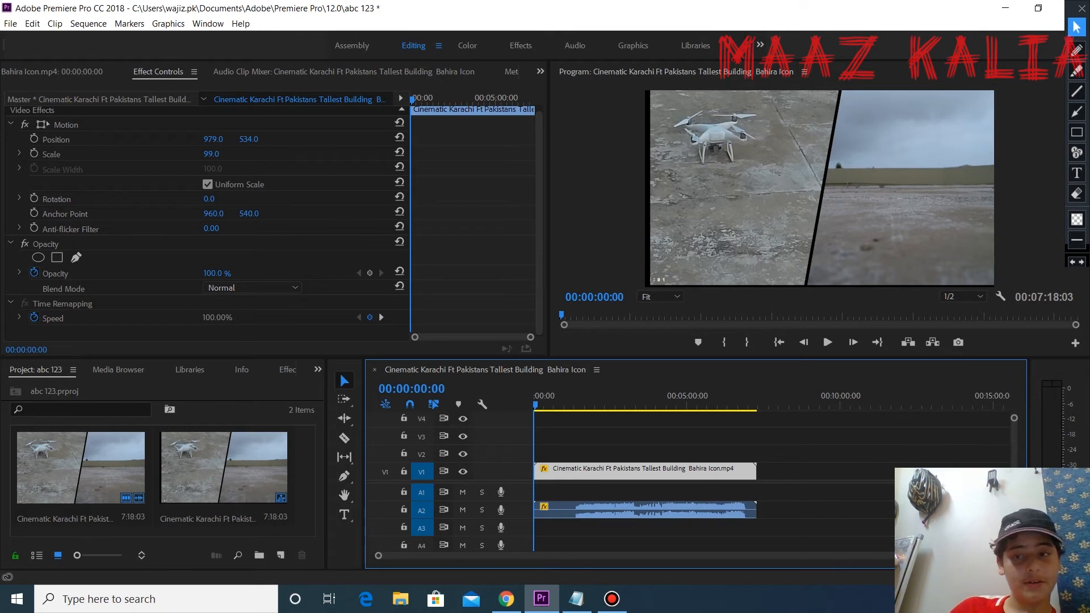
click(212, 153)
drag(209, 199, 391, 199)
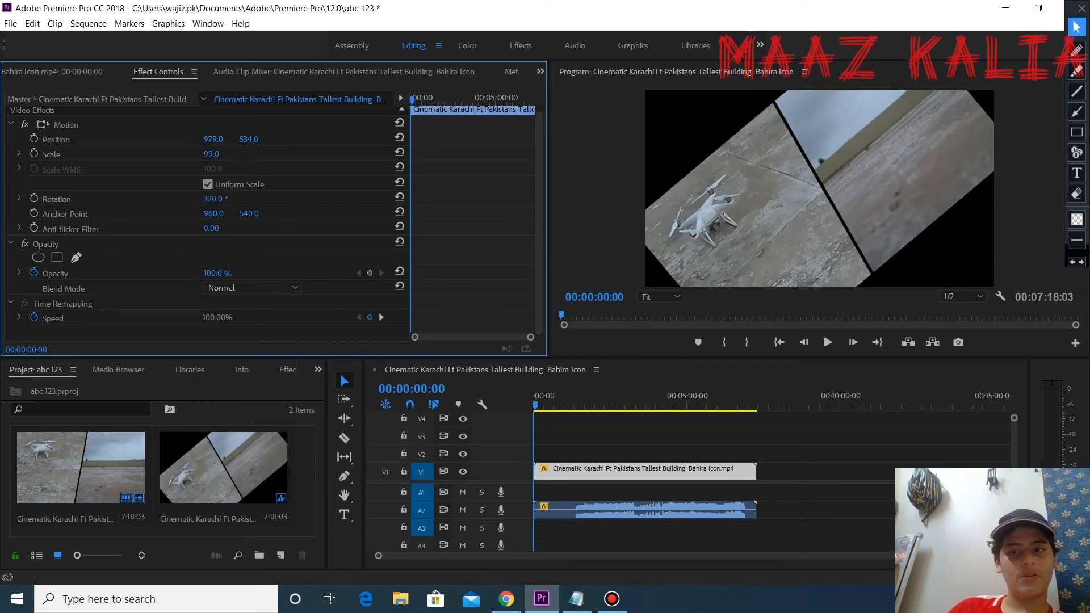
click(399, 197)
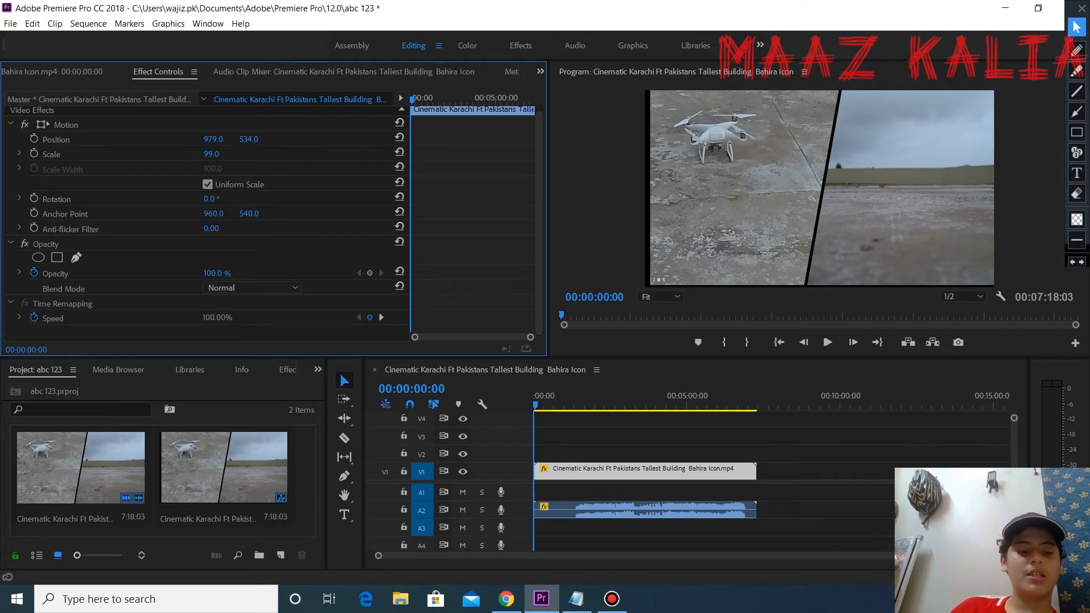
Lower the V1 clip's Opacity to 78%
mouse_move(217, 273)
mouse_down()
mouse_move(161, 273)
mouse_move(215, 273)
mouse_move(165, 273)
mouse_move(215, 273)
mouse_move(180, 273)
mouse_move(213, 274)
mouse_move(204, 273)
mouse_up()
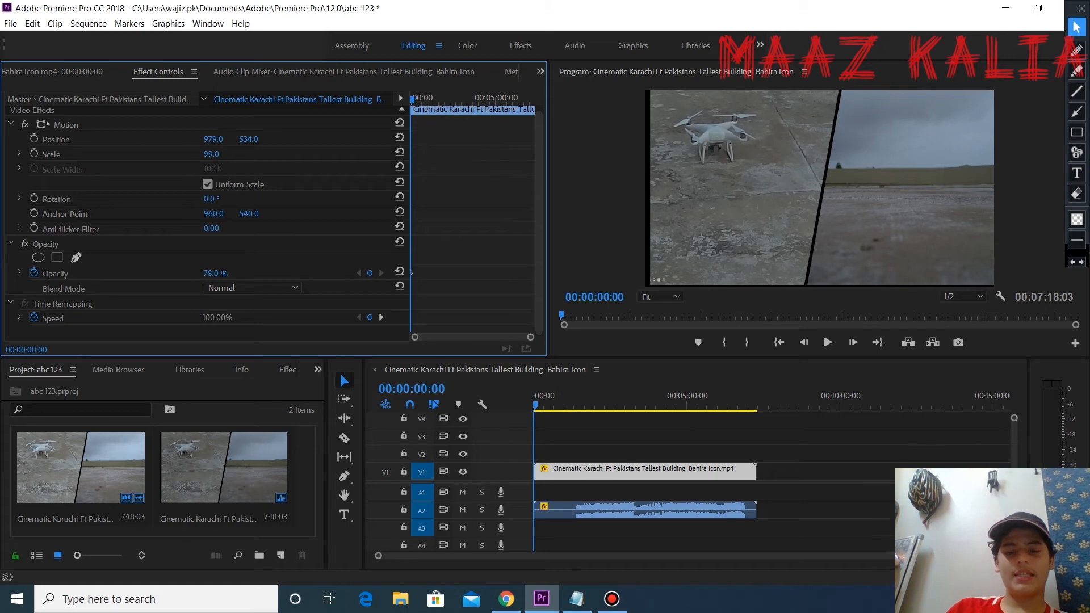
Move the playhead to 00:01:21:28, try out the Razor and Type tools and return to the Selection tool
click(344, 438)
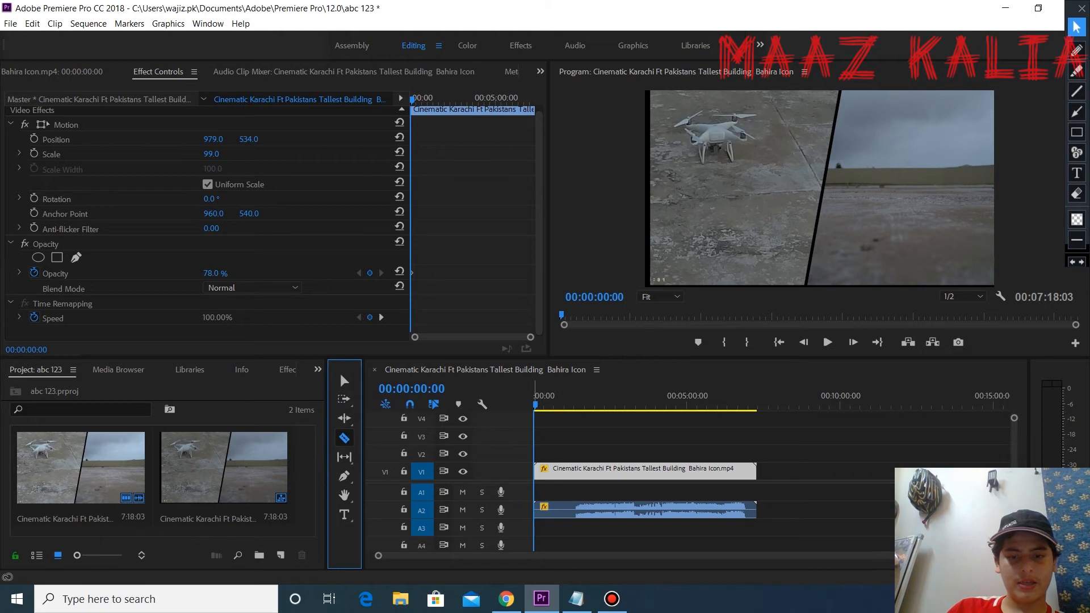
drag(535, 405, 574, 404)
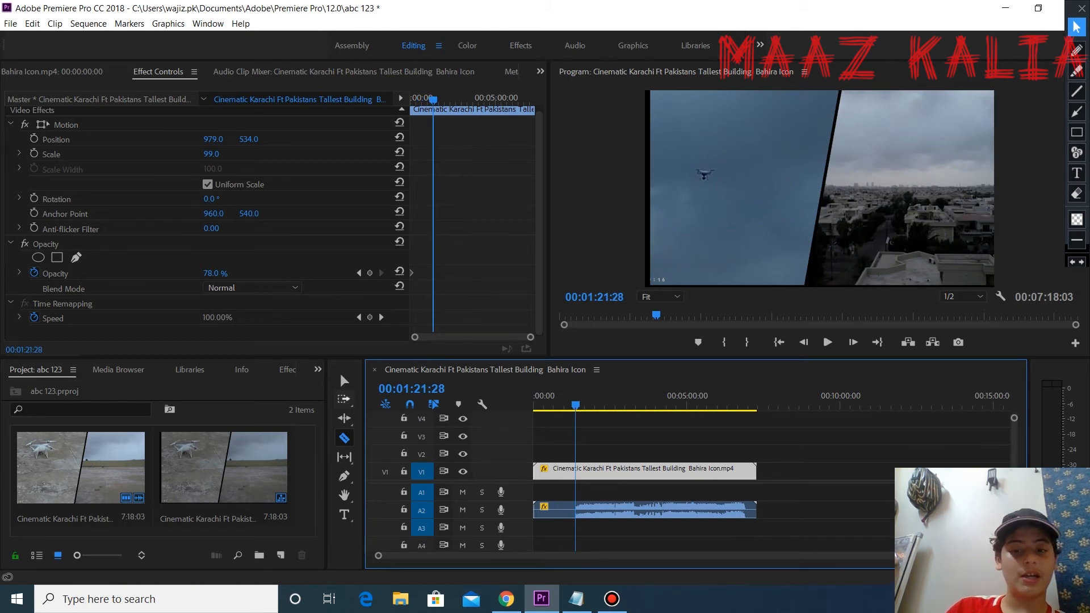
click(343, 441)
click(345, 514)
key(v)
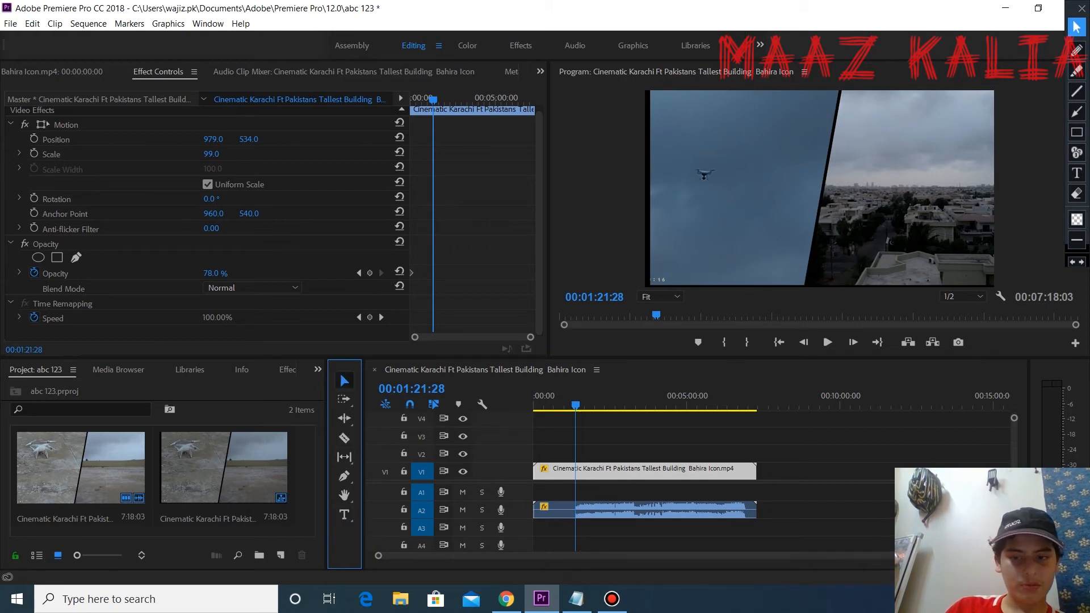
Place numbered annotation markers 1 to 3 beside the Selection, Razor and Type tools and return to the normal cursor
click(1077, 152)
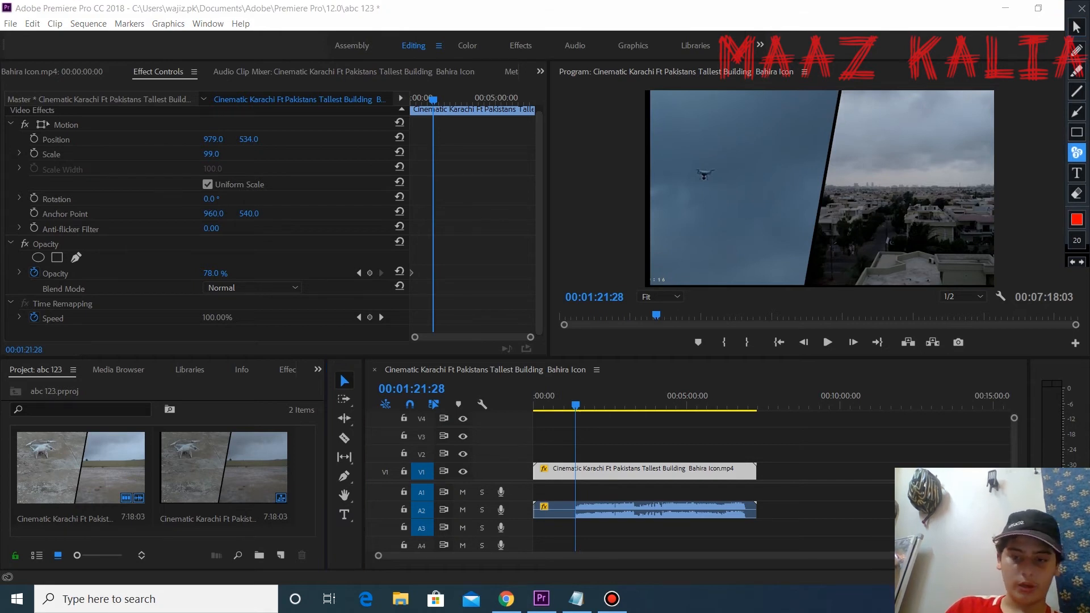
click(313, 377)
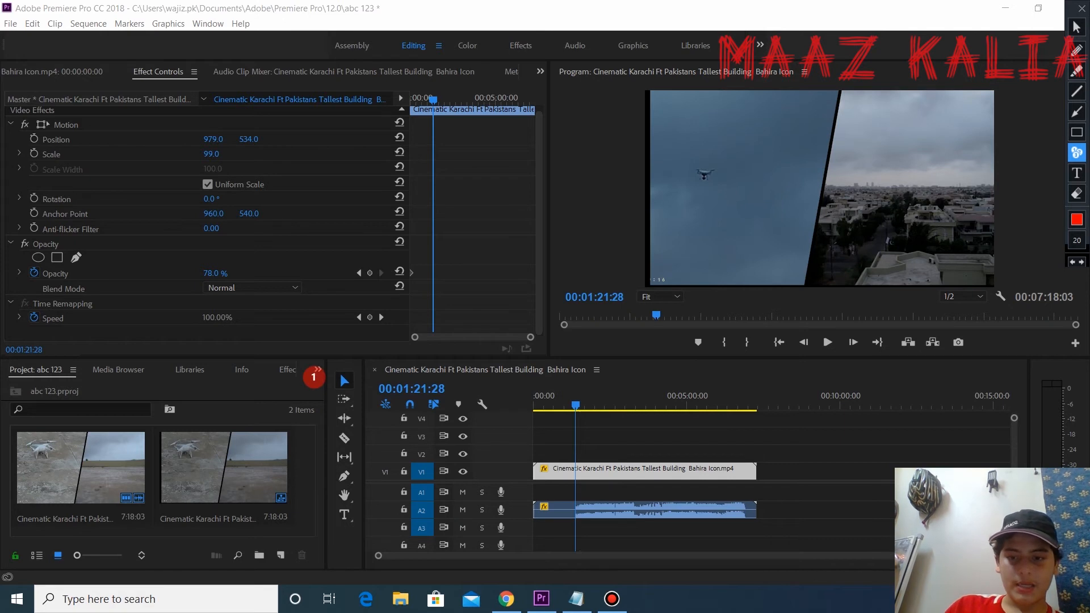
click(328, 440)
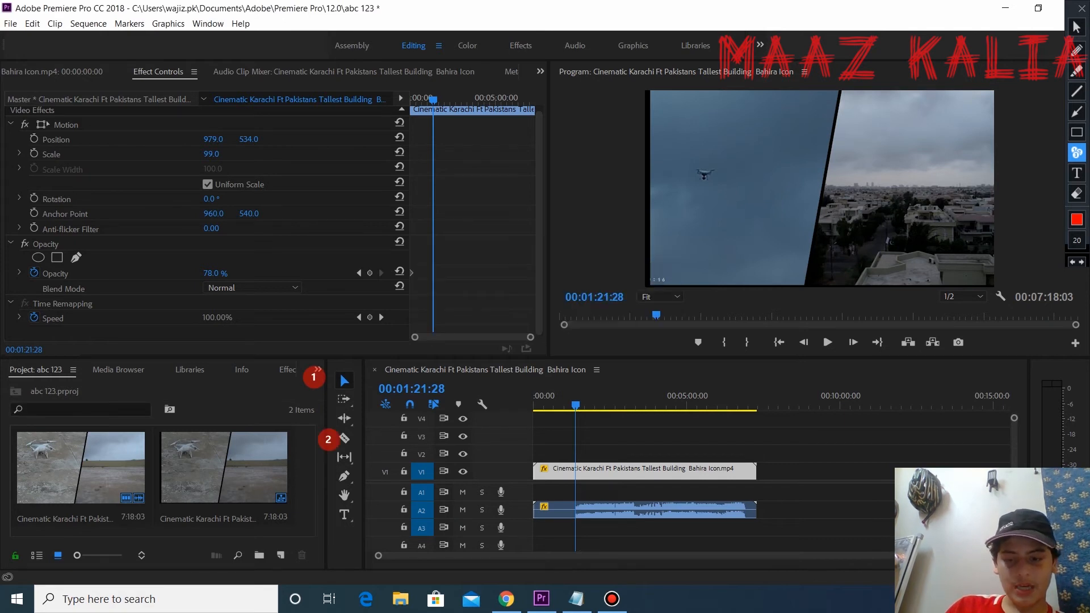
click(326, 517)
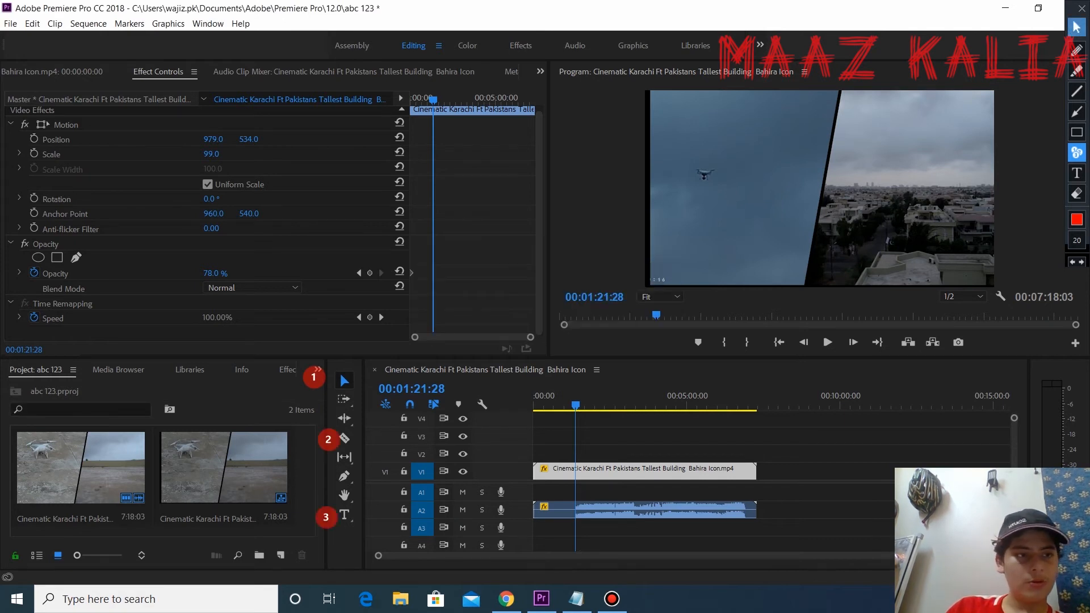
click(1077, 27)
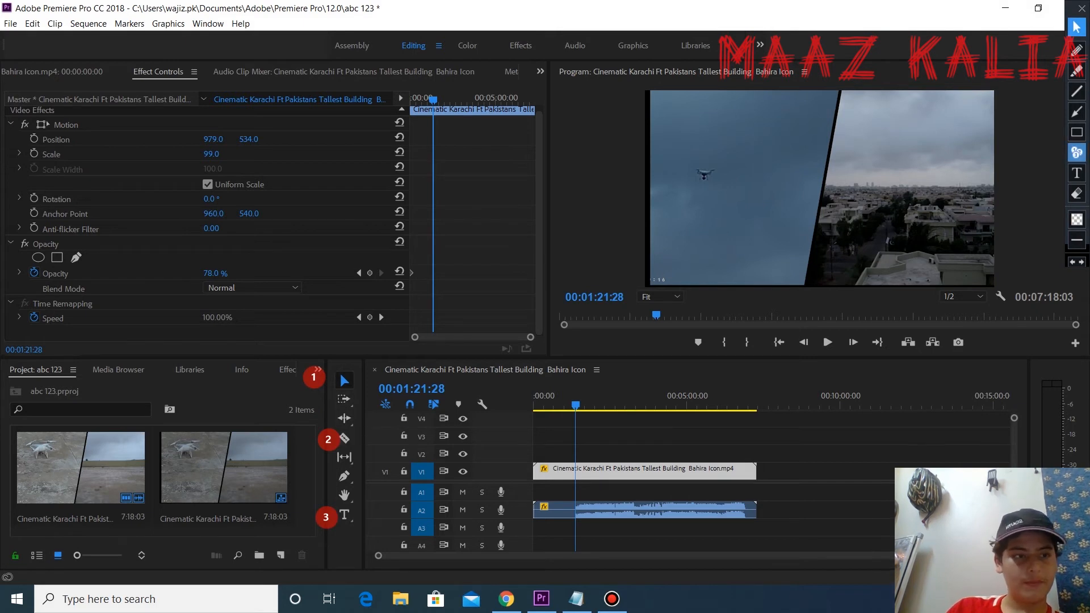
Place annotation marker 4 beside the Ripple Edit tool, erase all the numbered markers and return to the normal cursor
click(1077, 152)
click(319, 414)
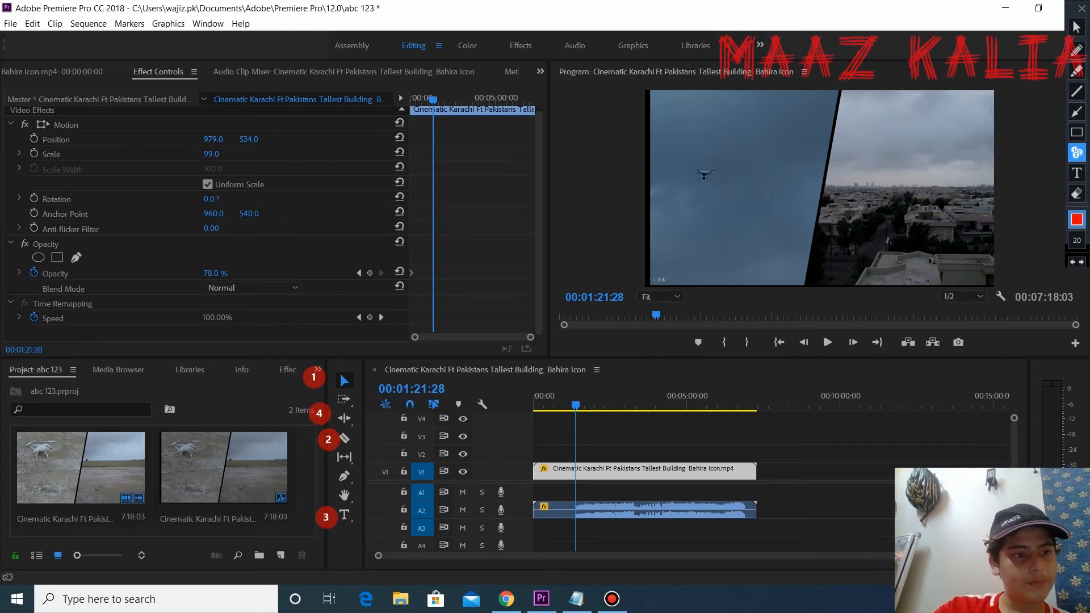
click(1077, 193)
drag(314, 377, 326, 517)
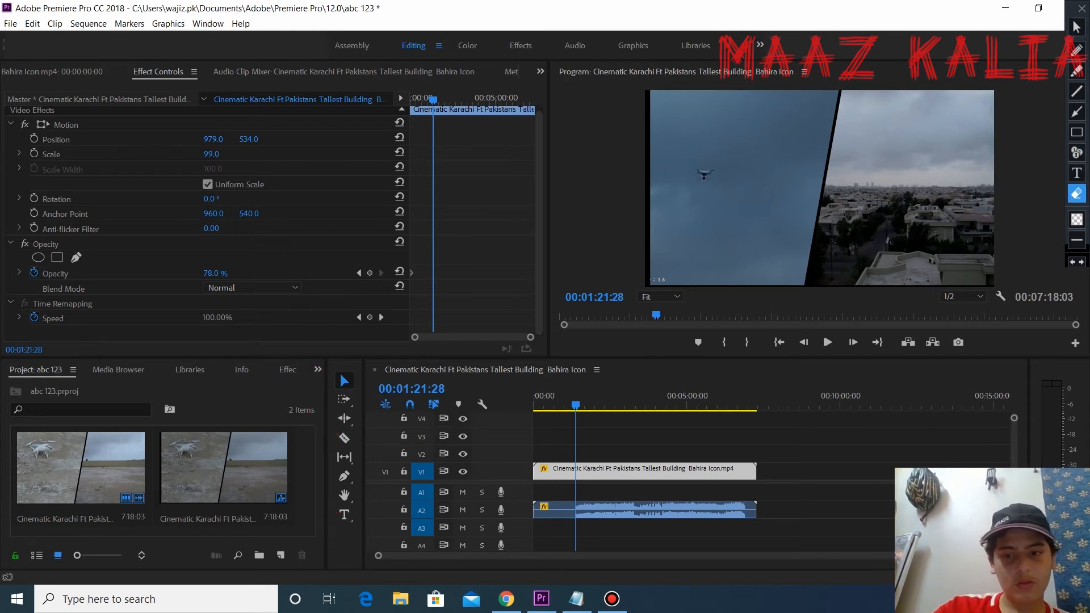
click(1077, 26)
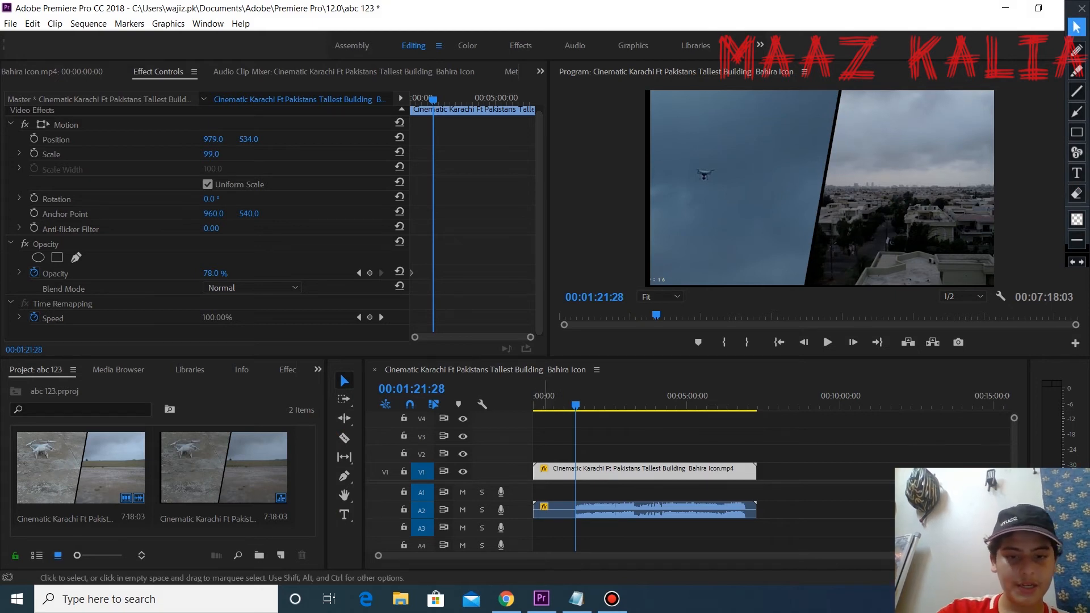
Move the playhead to 00:01:23:09 and add a marker there
click(578, 400)
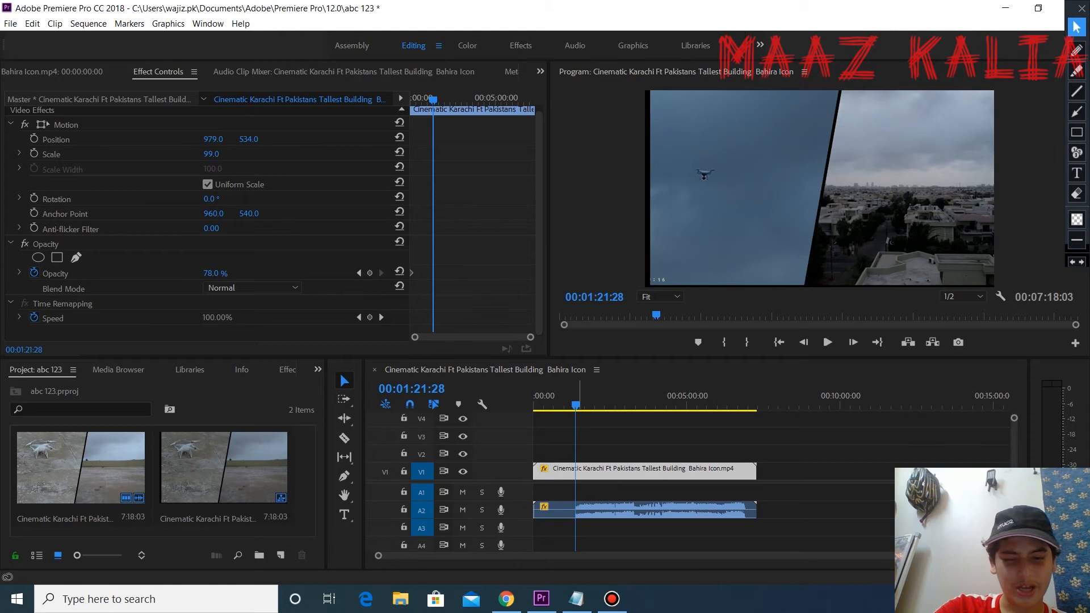
drag(577, 400, 575, 400)
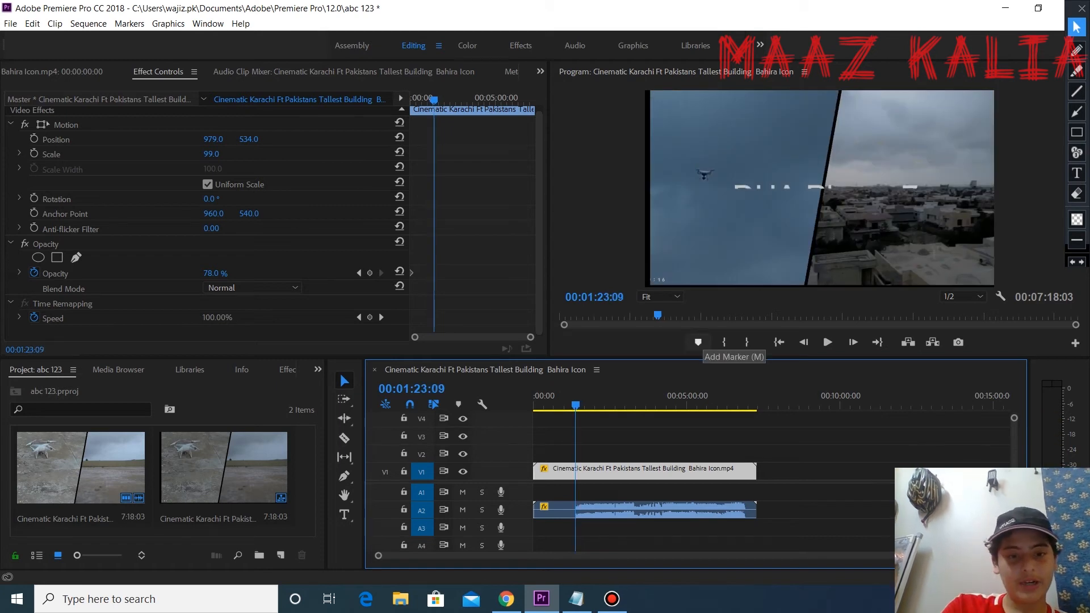
click(698, 342)
click(698, 342)
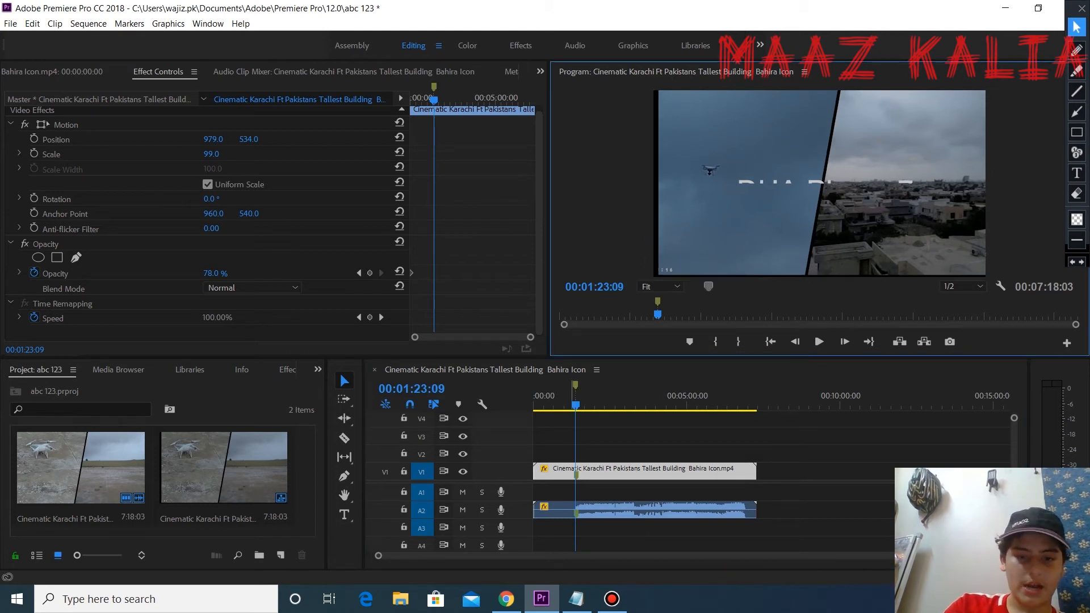
Split the V1 clip at the 00:01:23:09 marker with the Razor tool and return to the Selection tool
click(344, 437)
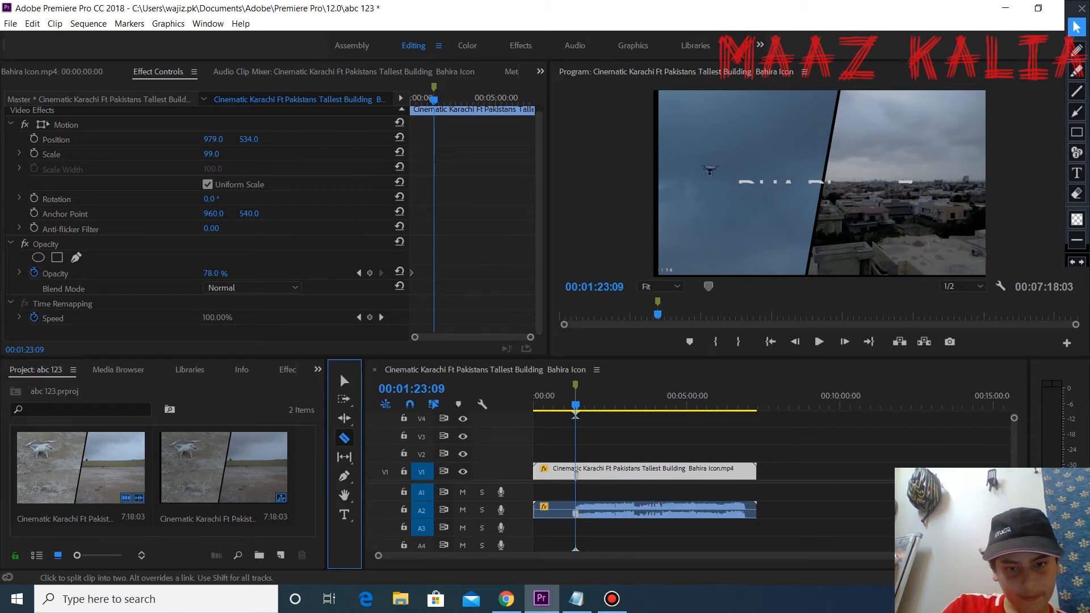
click(576, 473)
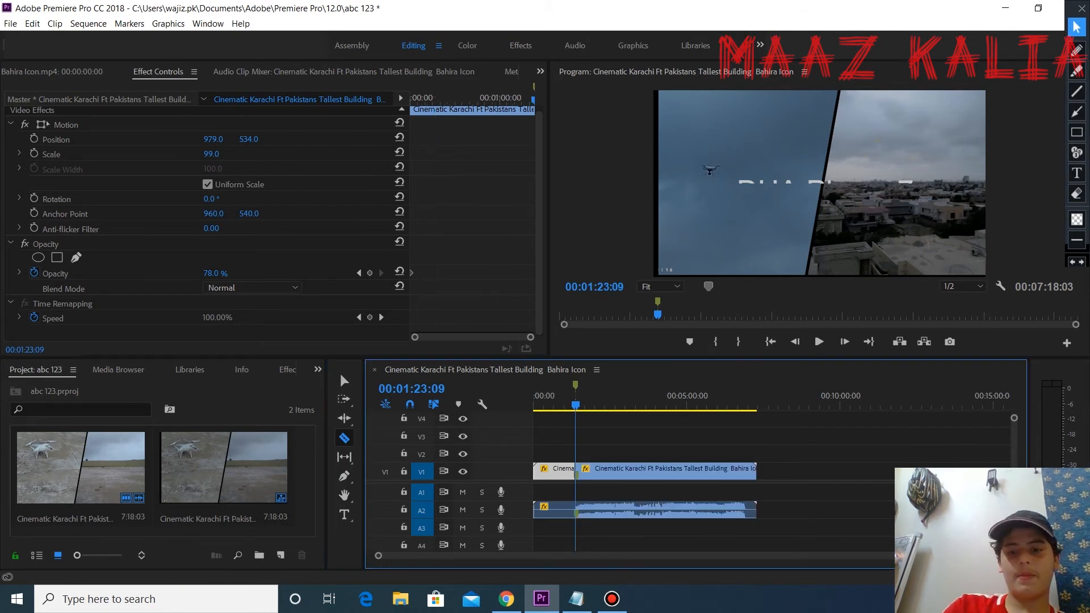
click(343, 379)
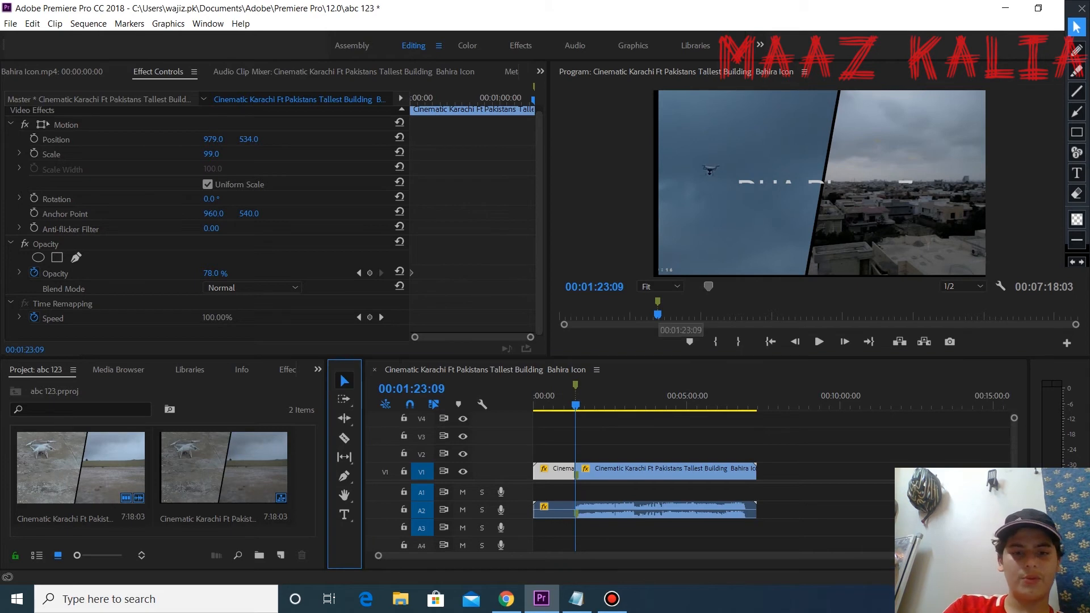
Separate the pieces: second video segment on V2 and audio on A1, both further along the timeline, with the first segment on V1 at the start
click(657, 314)
click(576, 404)
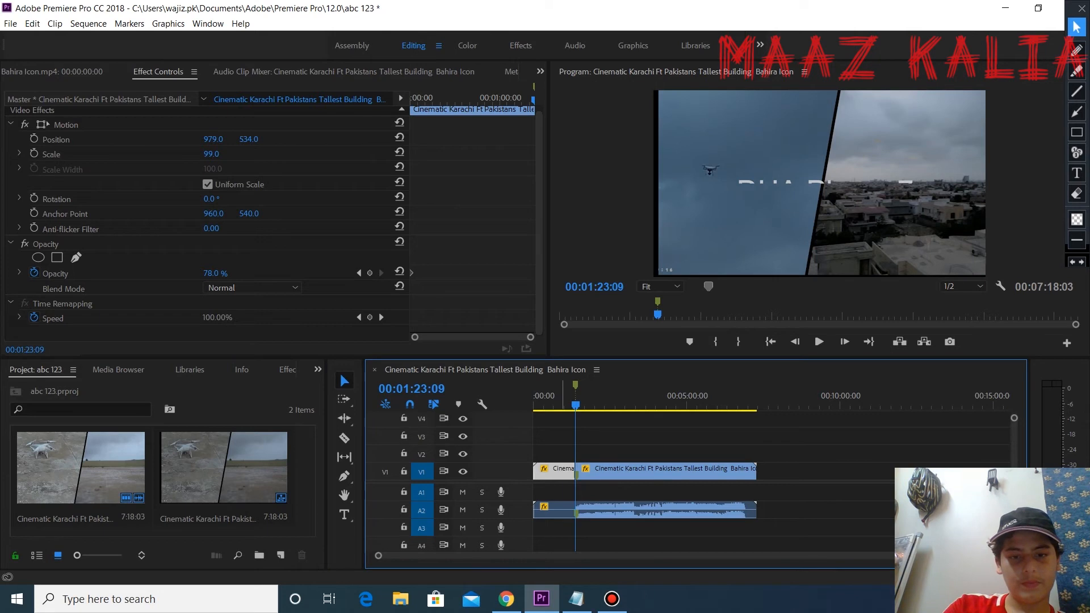
key(Home)
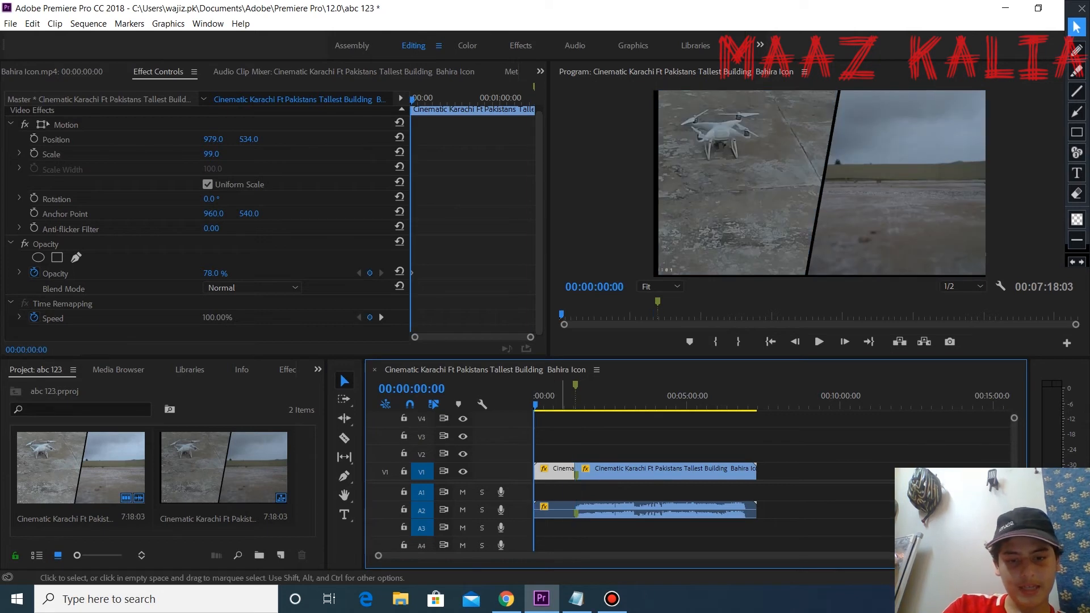
drag(560, 470, 656, 452)
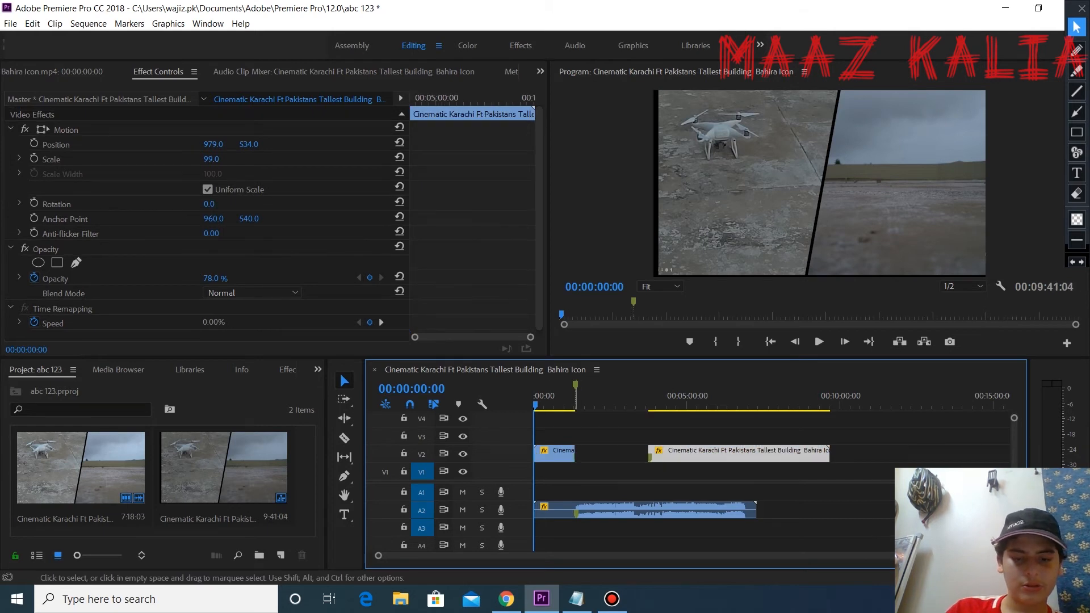
drag(625, 509, 759, 492)
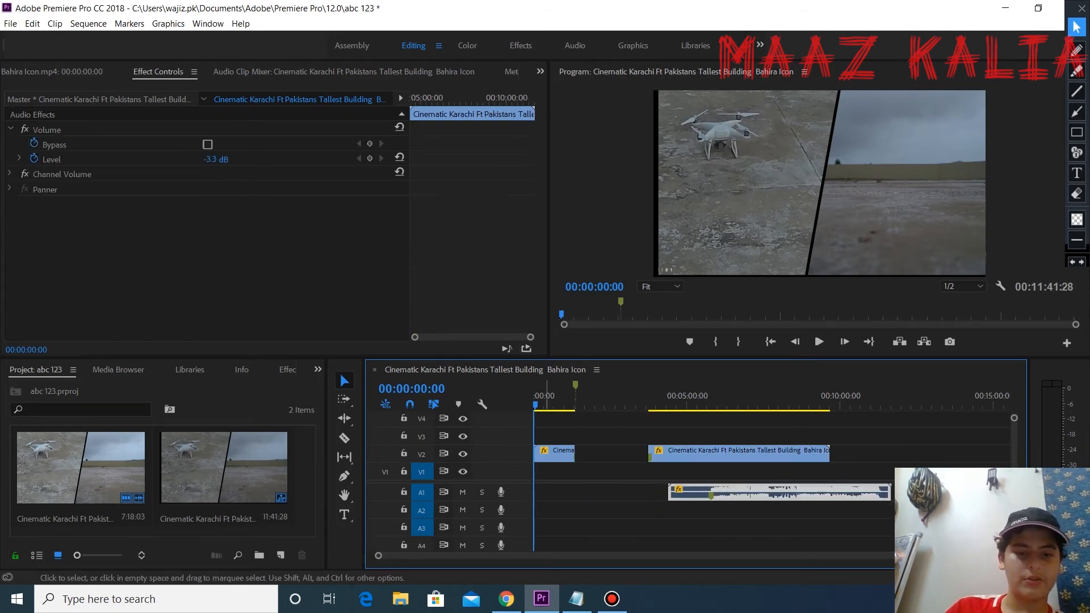
mouse_move(556, 453)
mouse_down()
mouse_move(568, 453)
mouse_move(557, 471)
mouse_up()
Play the V1 segment from the beginning and return the playhead to the sequence start
key(space)
key(space)
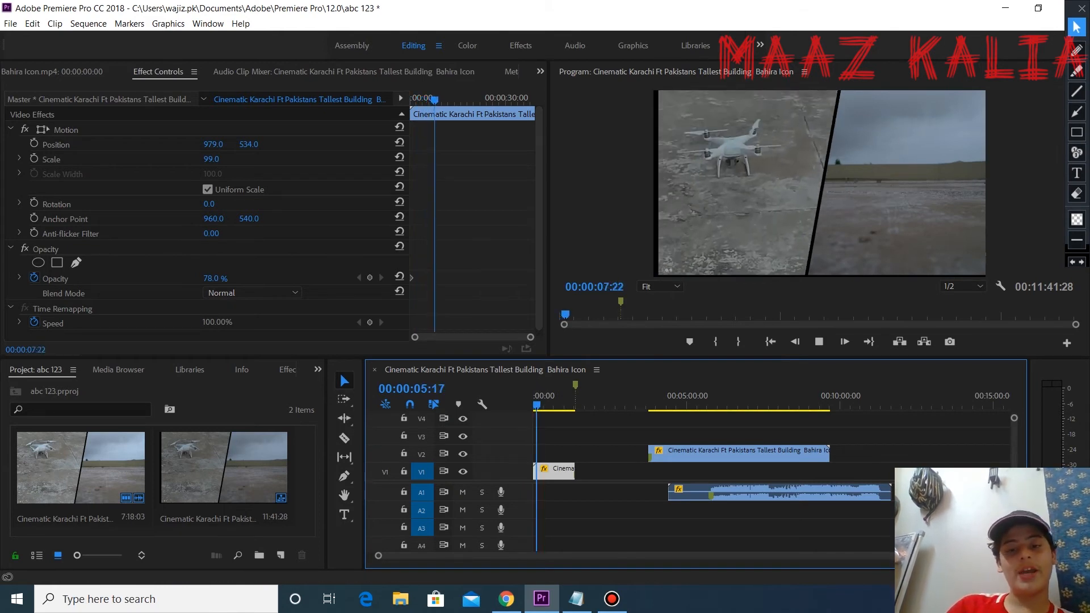
key(Home)
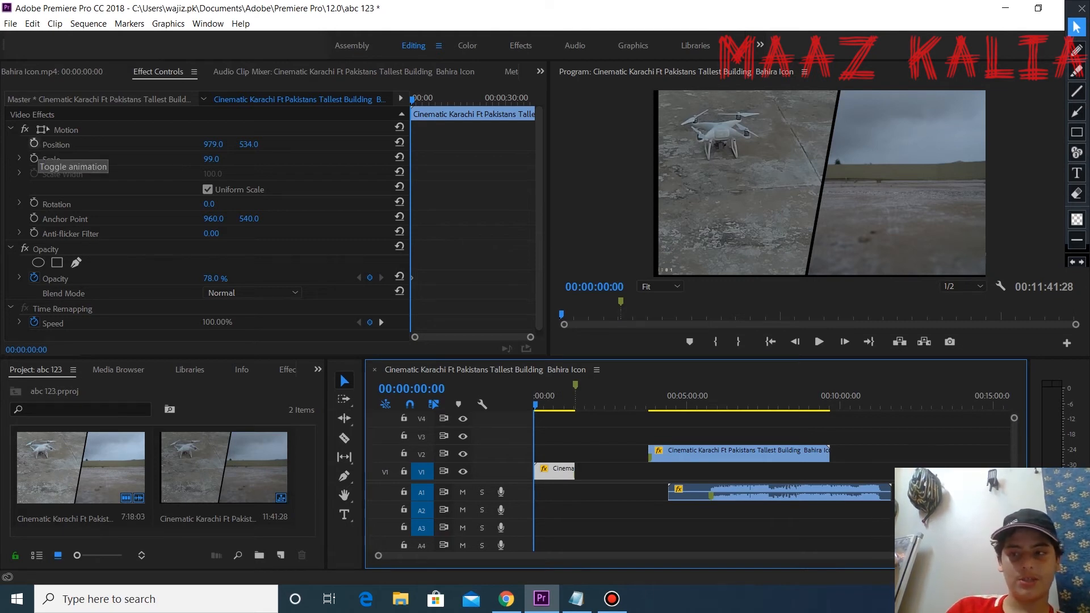
Turn on Position animation for the V1 clip at the sequence start and play its opening seconds
click(34, 143)
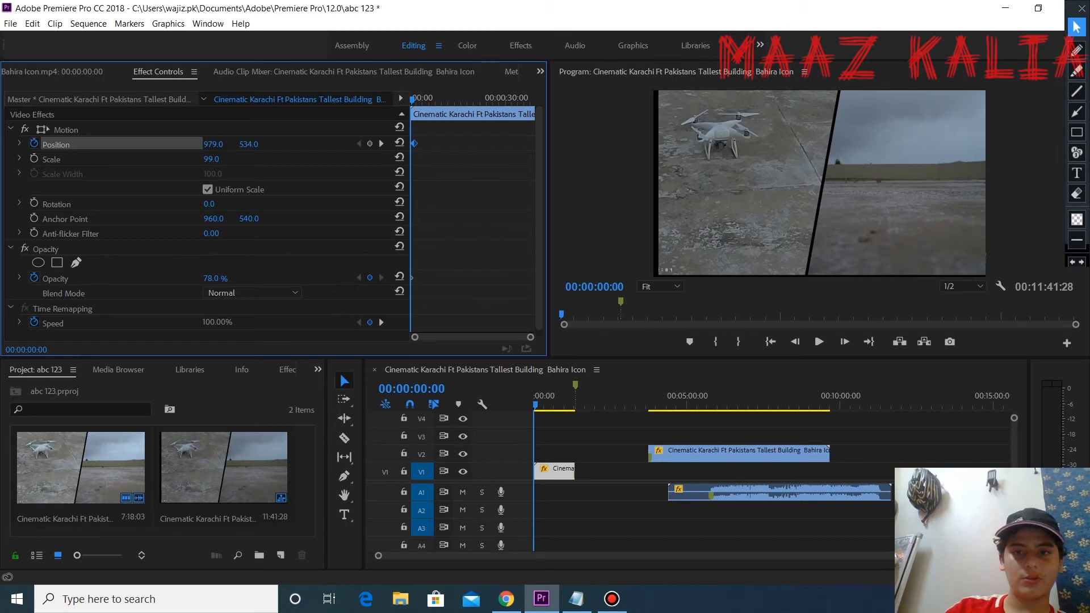
key(space)
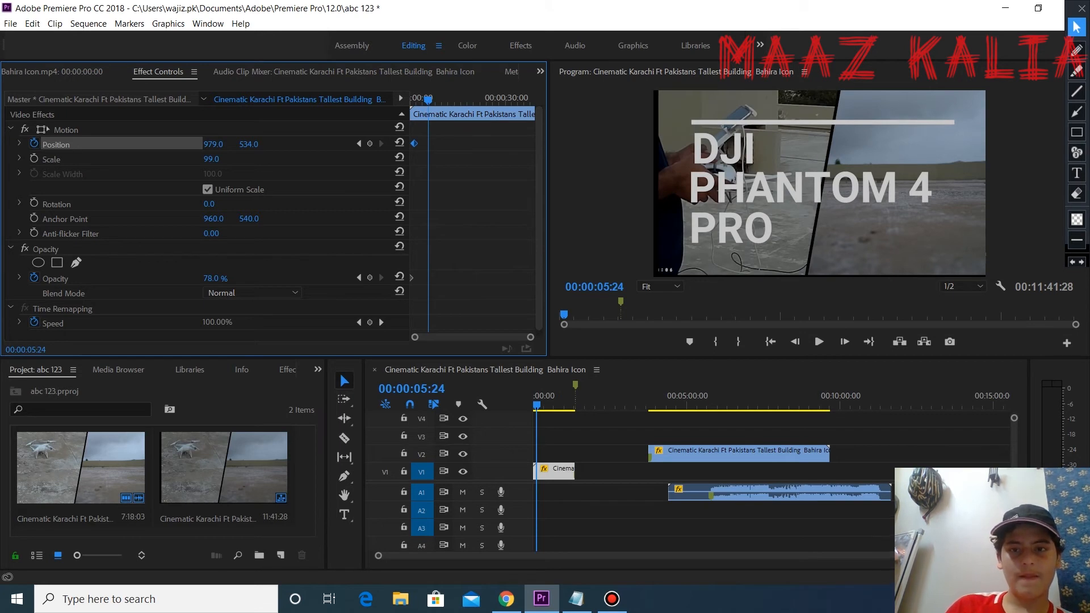
key(Home)
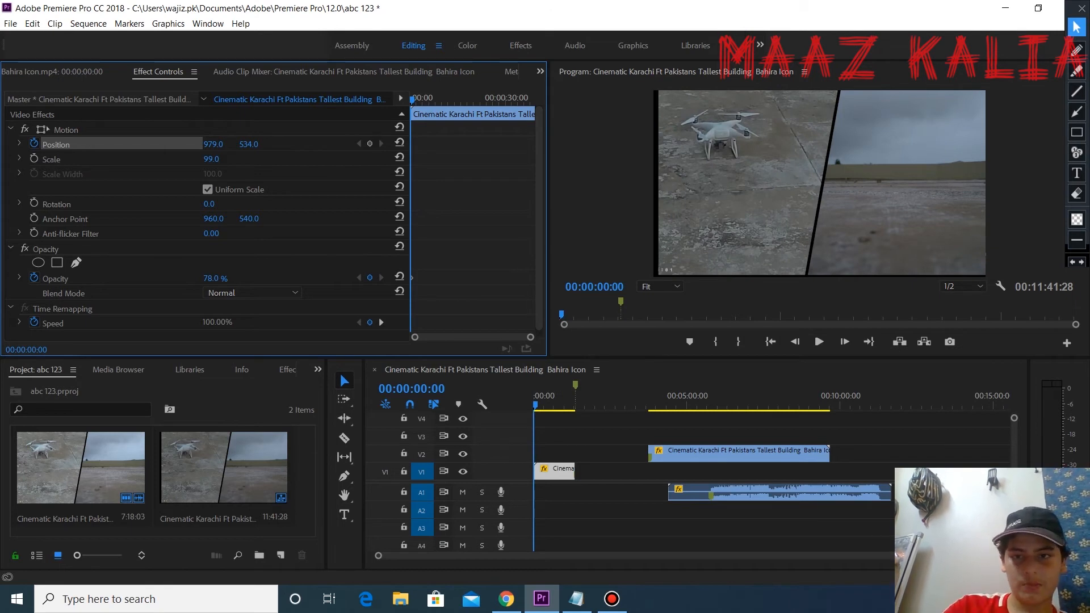
Try a slide-in with Position X at -951 at the start and Position reset at 00:00:04:01, preview it and undo it
drag(214, 145, 1, 144)
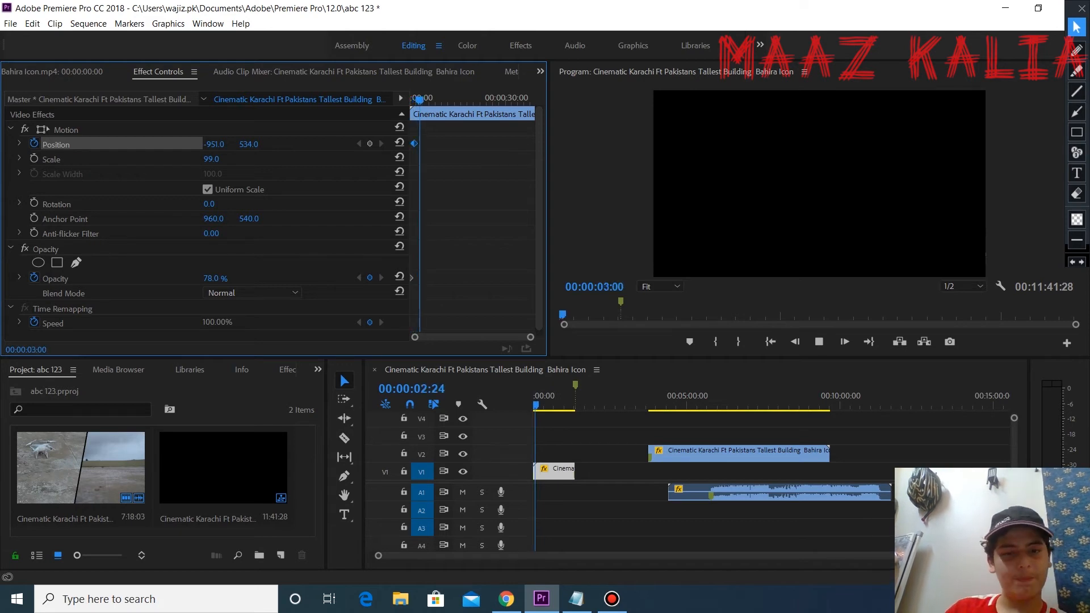
key(space)
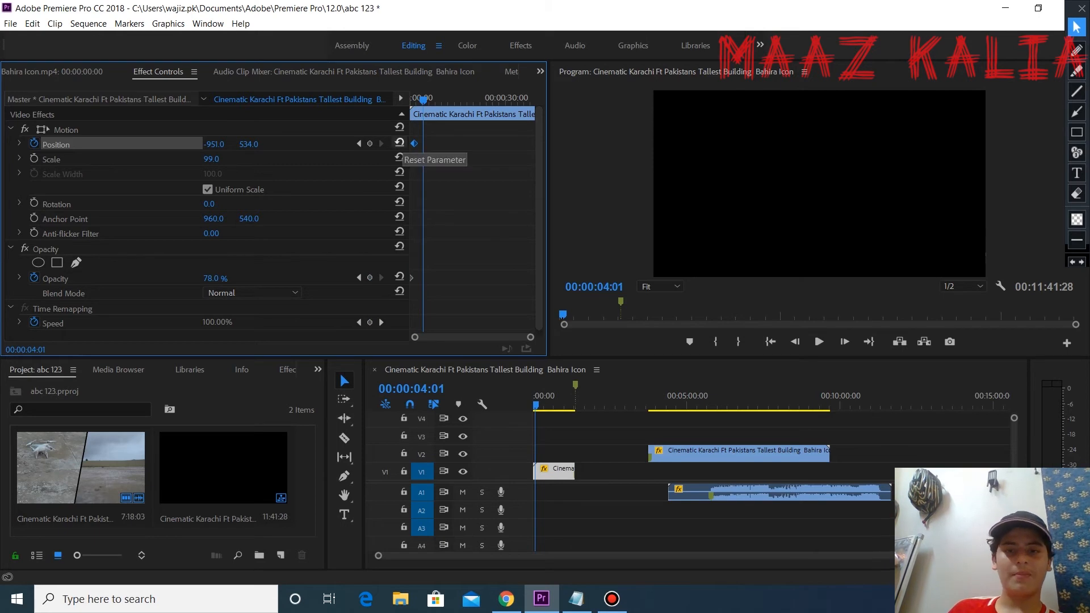
click(399, 143)
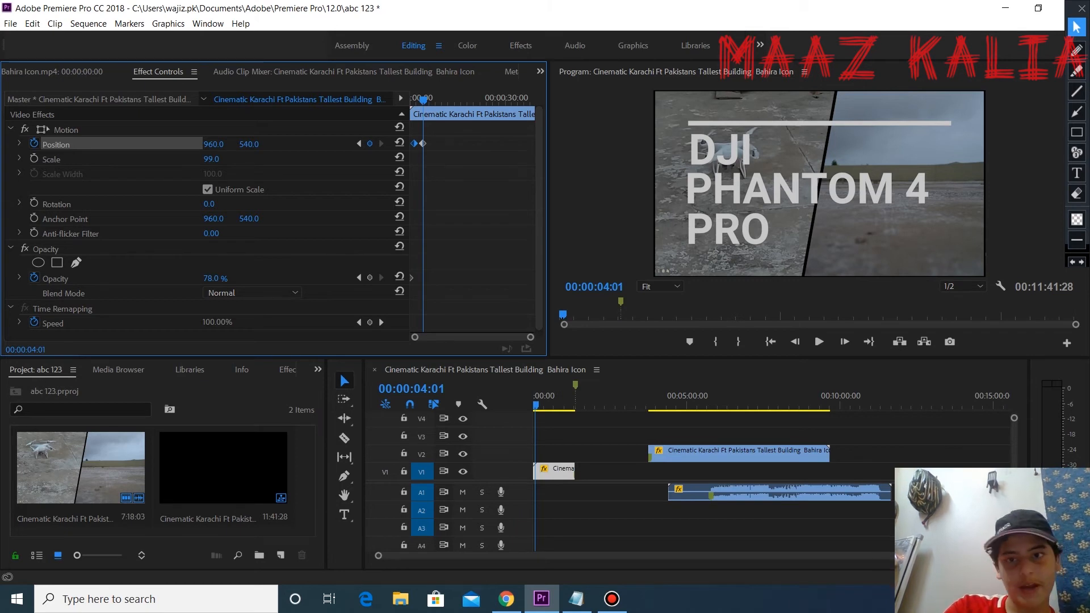
key(Home)
key(space)
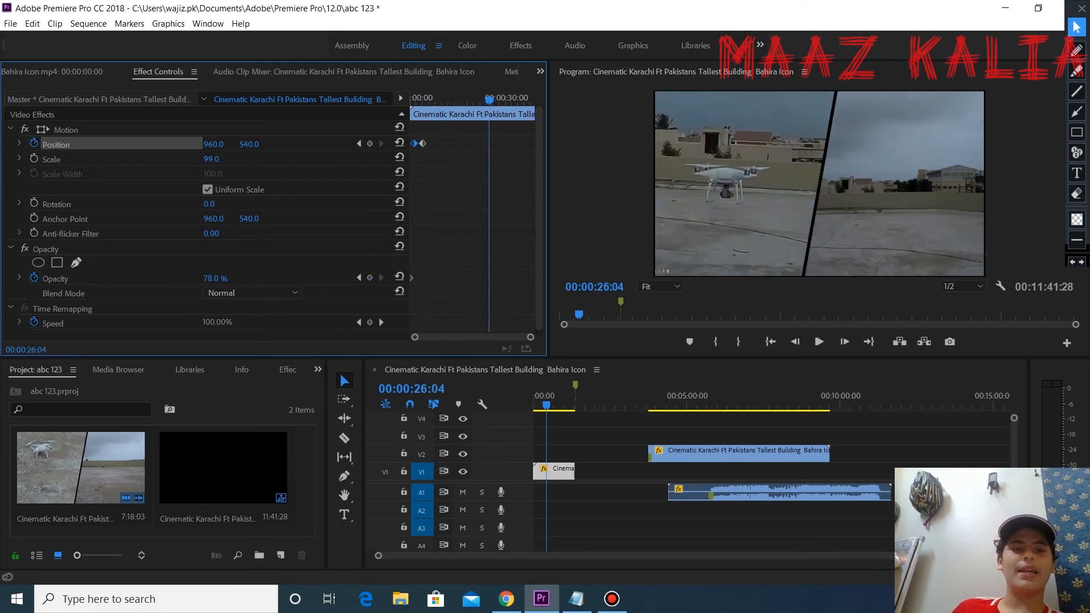
key(Home)
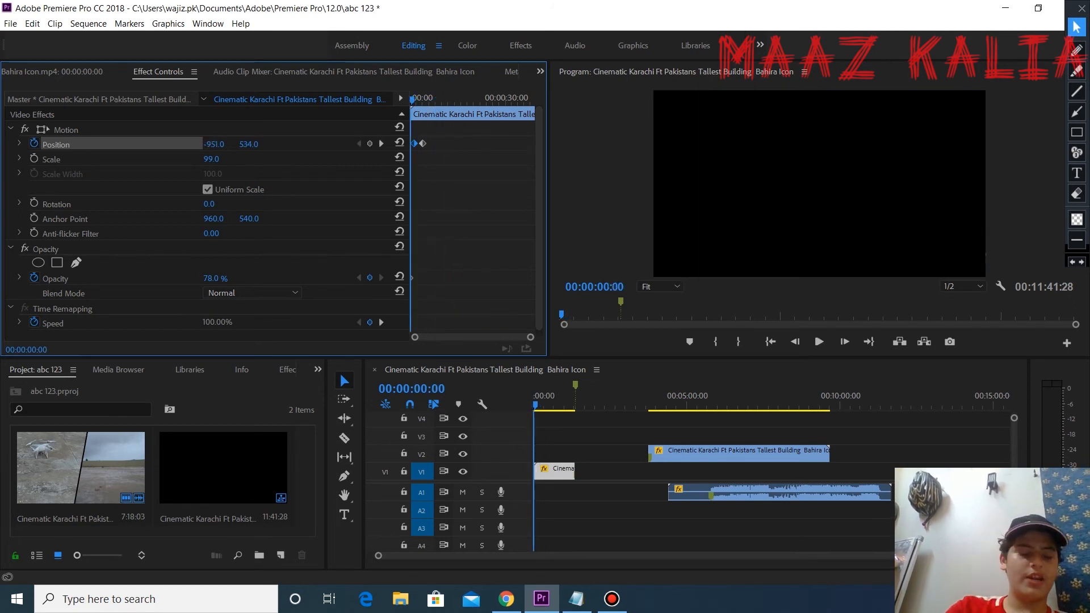
key(ctrl+z)
key(ctrl+z)
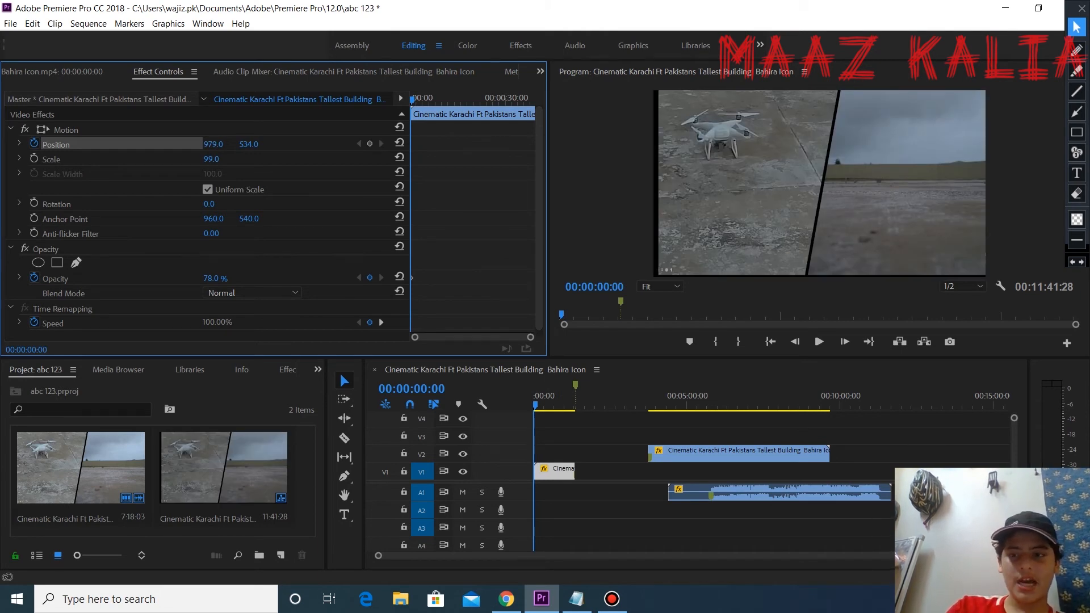
Keyframe the V1 clip's Scale from 0 at the sequence start to 96 at about four seconds
drag(211, 159, 152, 159)
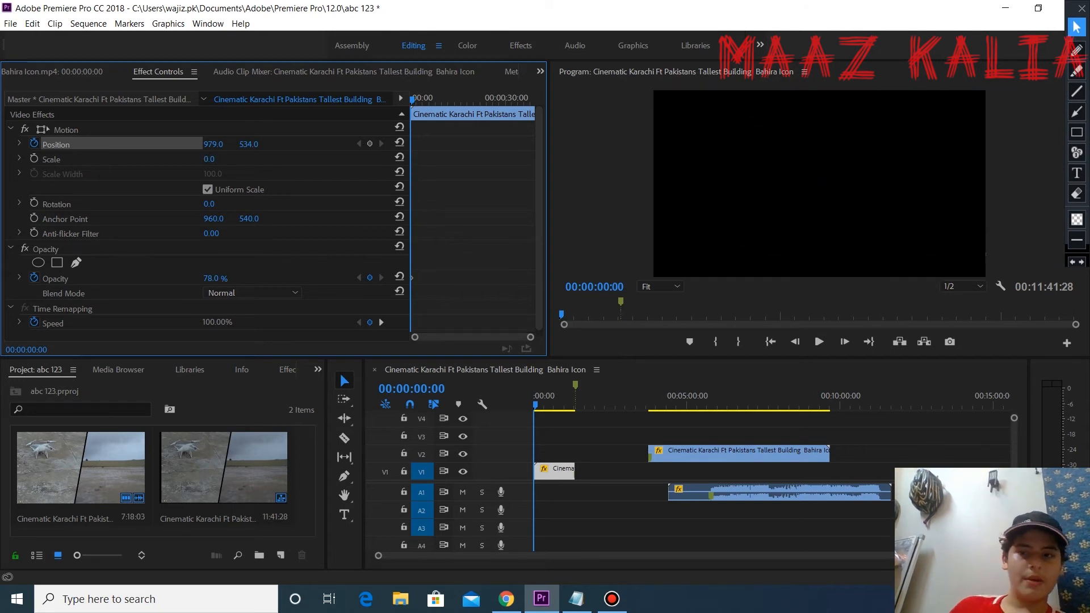
click(34, 158)
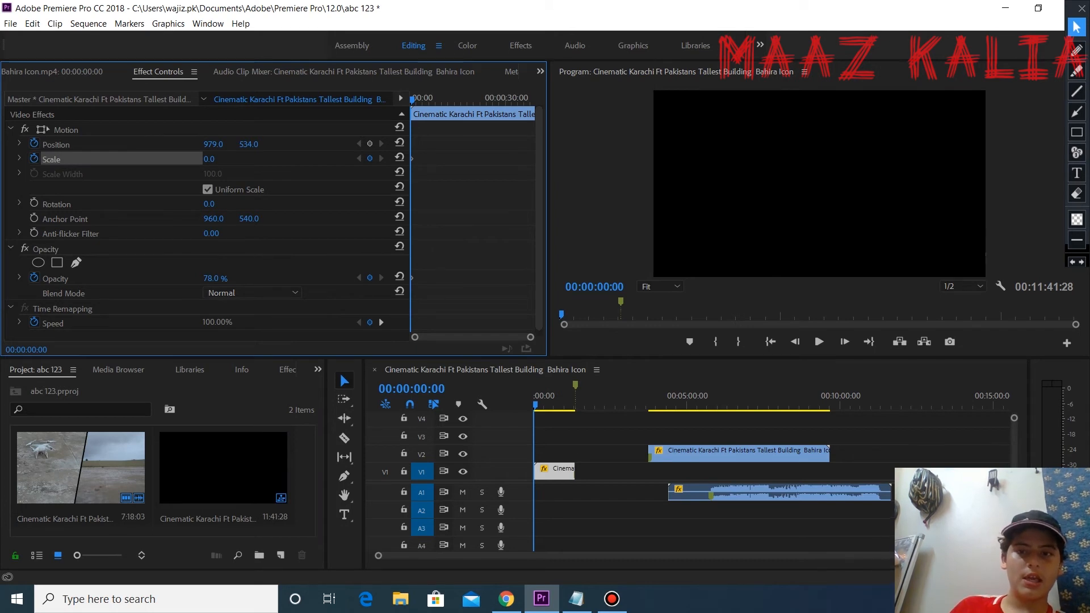
drag(412, 100, 425, 100)
drag(209, 159, 263, 160)
Preview the scale-up animation from the sequence start and return the playhead to the beginning
drag(536, 404, 532, 404)
key(space)
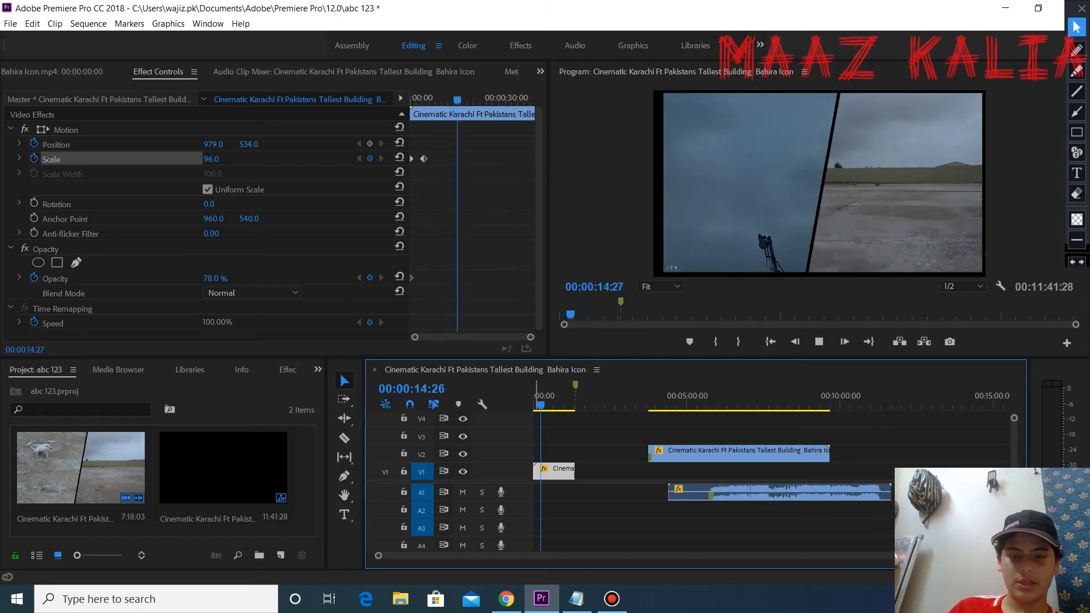
key(space)
key(Home)
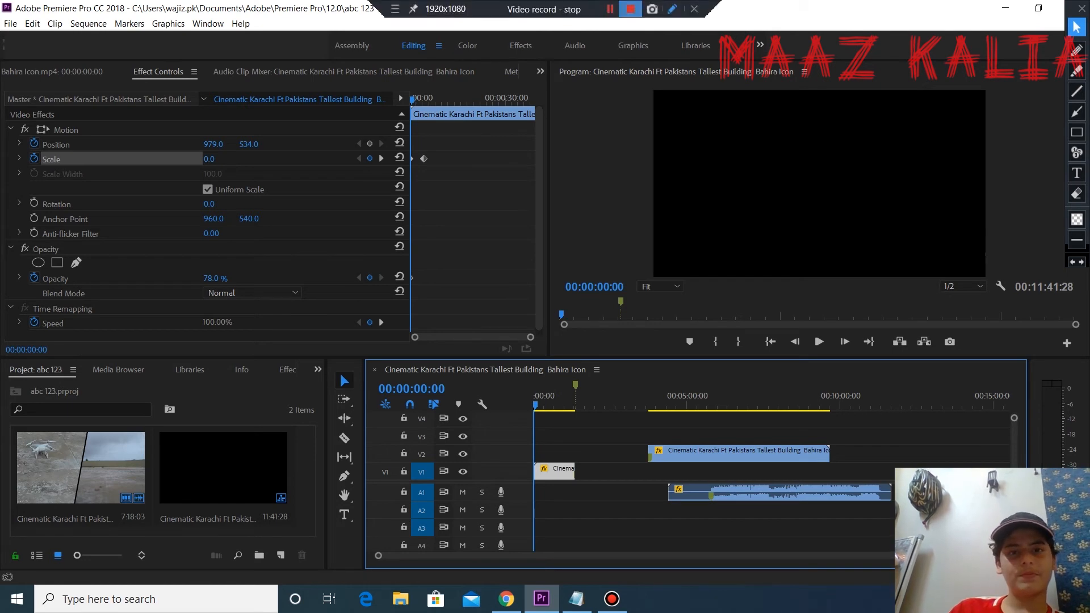
click(610, 9)
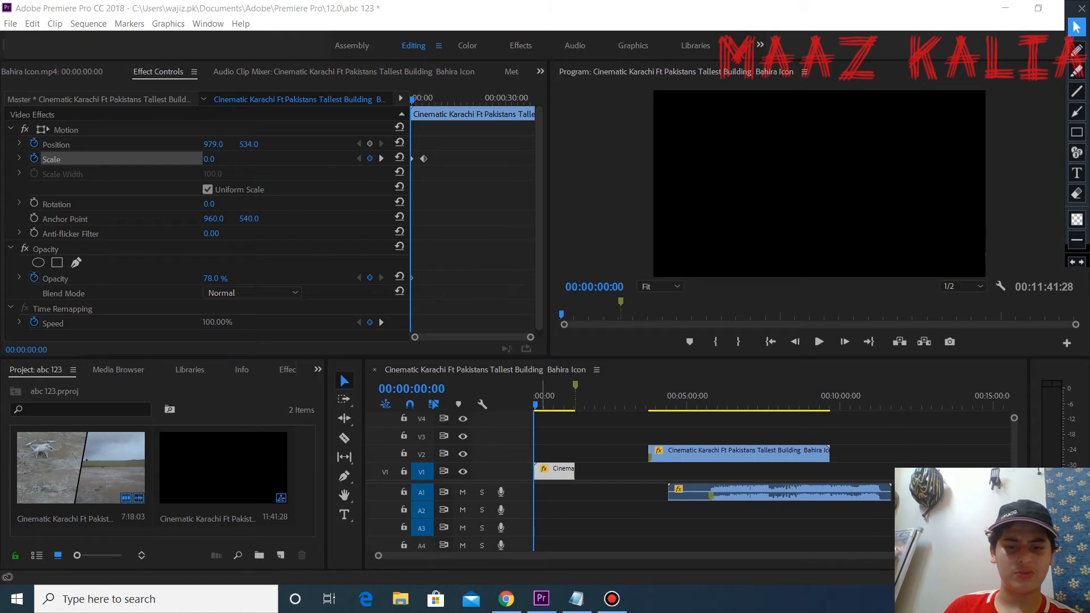
Delete the Scale keyframes from the V1 clip
mouse_move(535, 405)
mouse_down()
mouse_move(546, 405)
mouse_move(533, 405)
mouse_up()
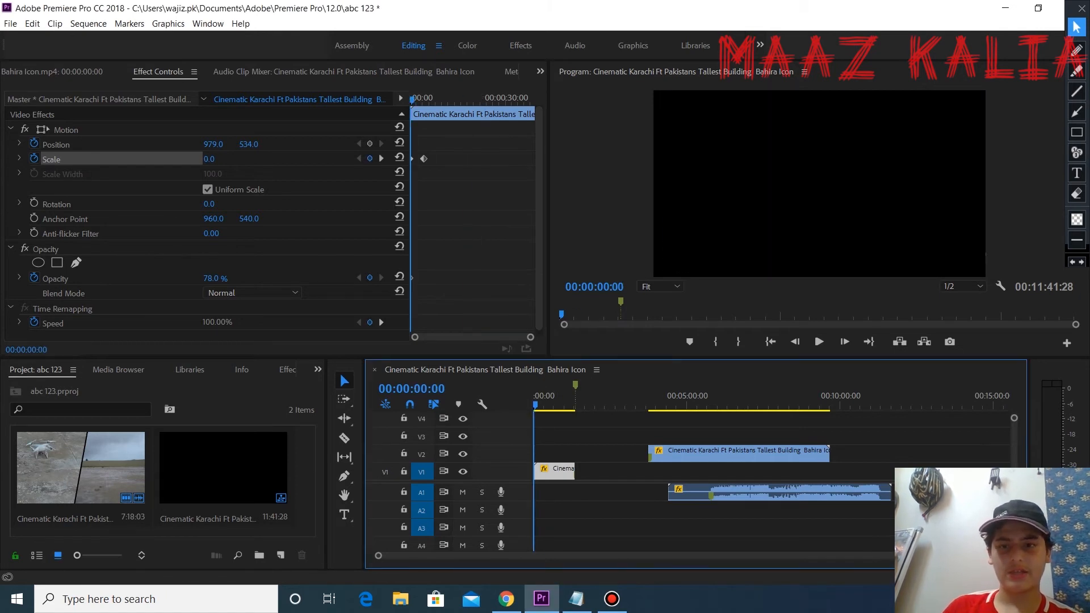
click(424, 158)
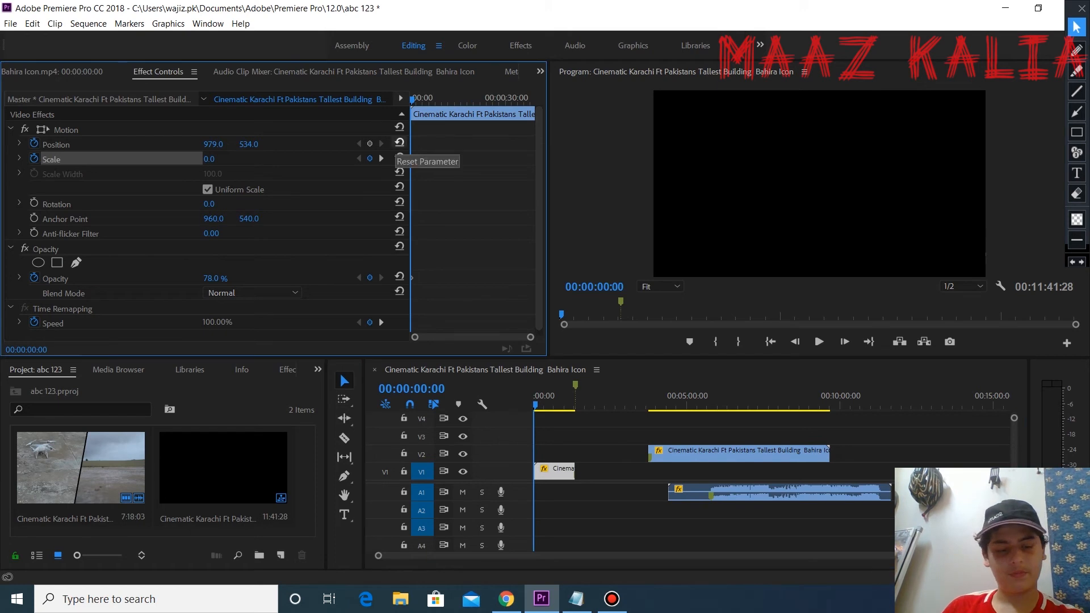
key(Delete)
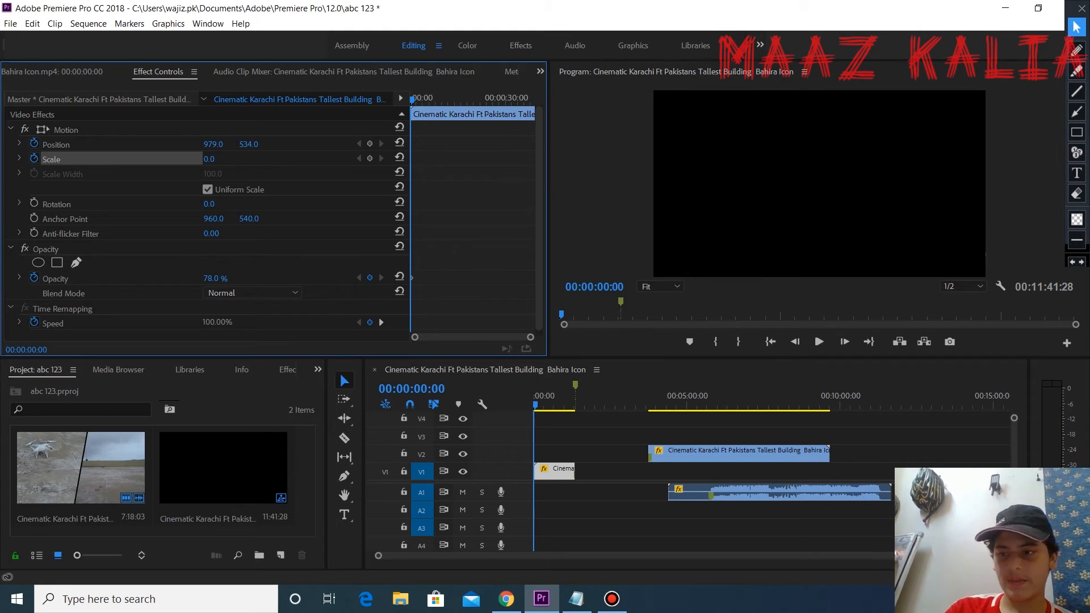
Clear the V1 clip's existing Opacity keyframes and turn Opacity animation on again at the sequence start
click(34, 277)
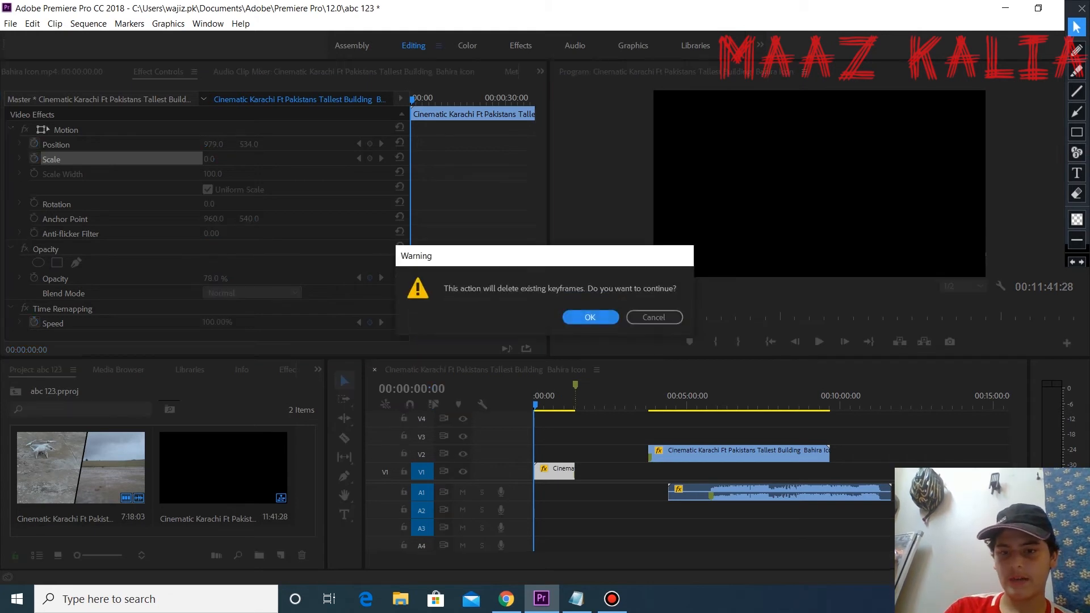
key(Return)
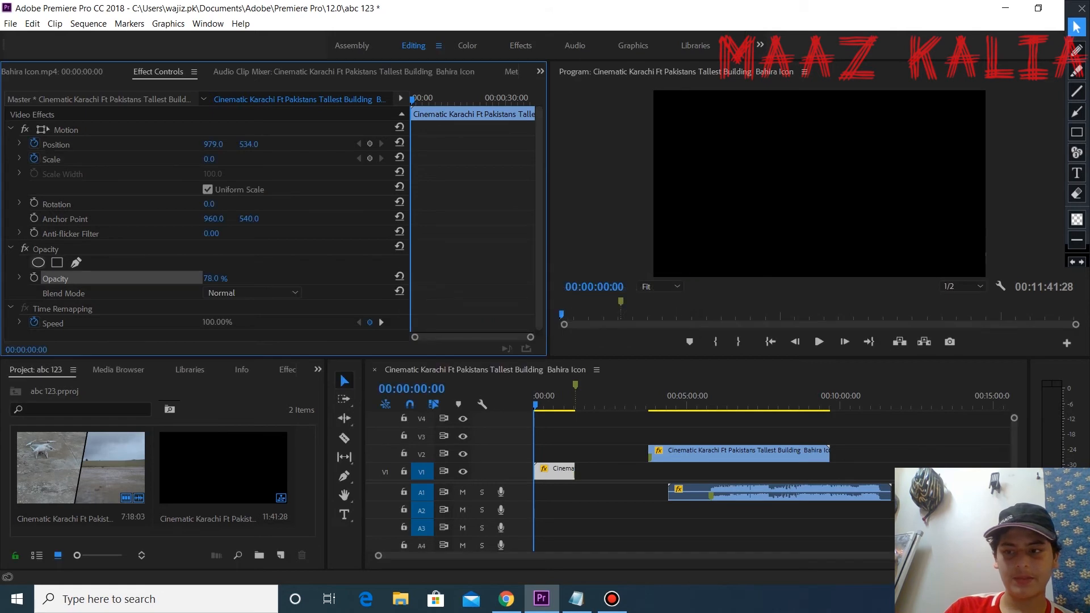
click(34, 277)
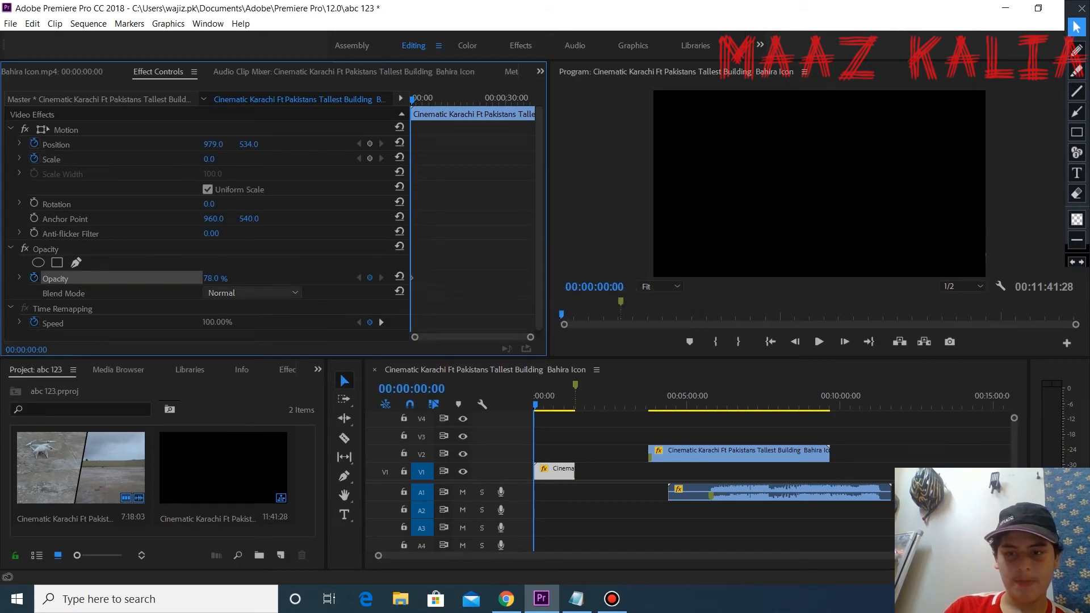
Keyframe the V1 clip's Opacity at 9% at the sequence start and at a higher value at about four seconds
drag(214, 278, 170, 278)
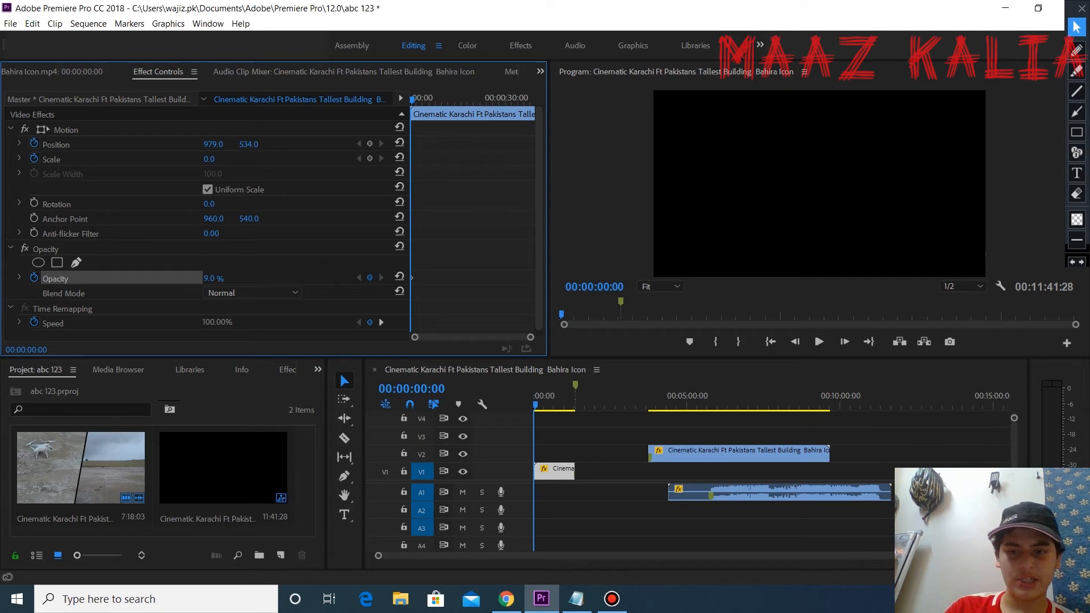
key(space)
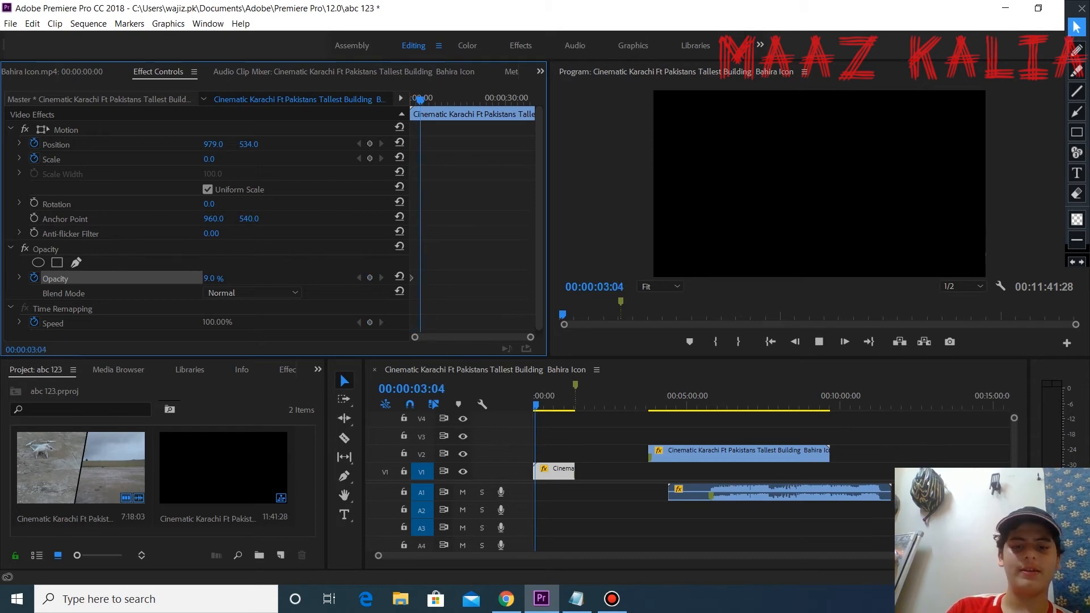
key(space)
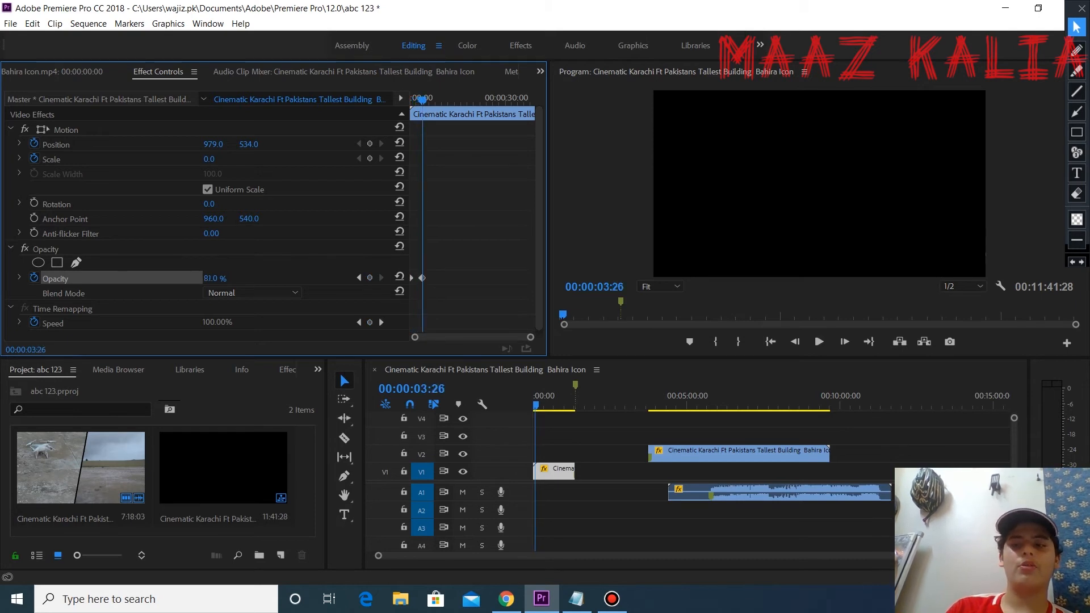
drag(215, 279, 208, 279)
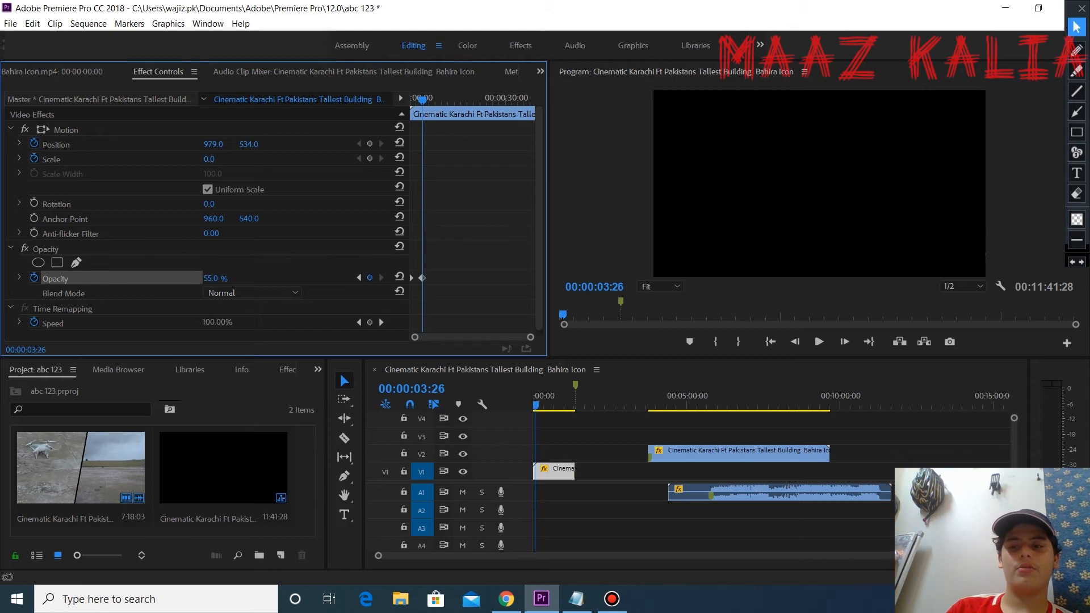
Preview the Opacity fade-in from the sequence start and return the playhead to the beginning
key(space)
click(535, 405)
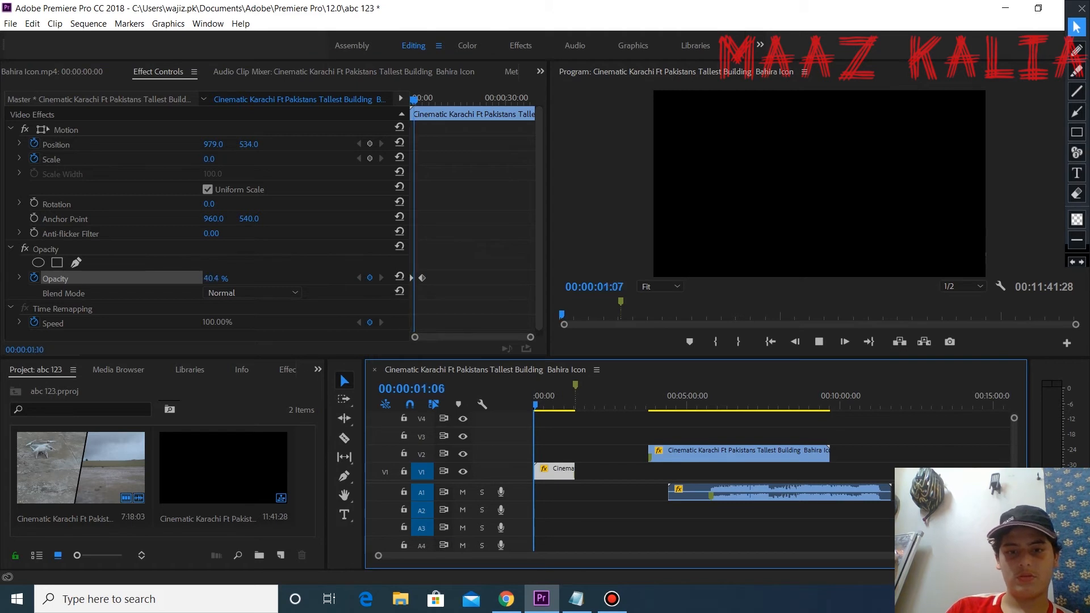
key(space)
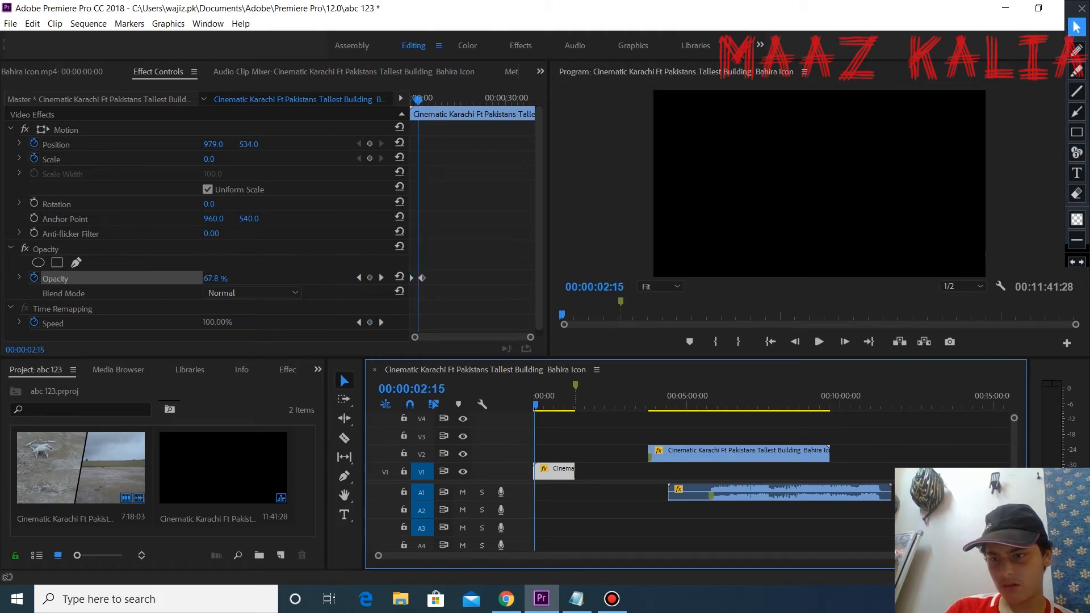
key(space)
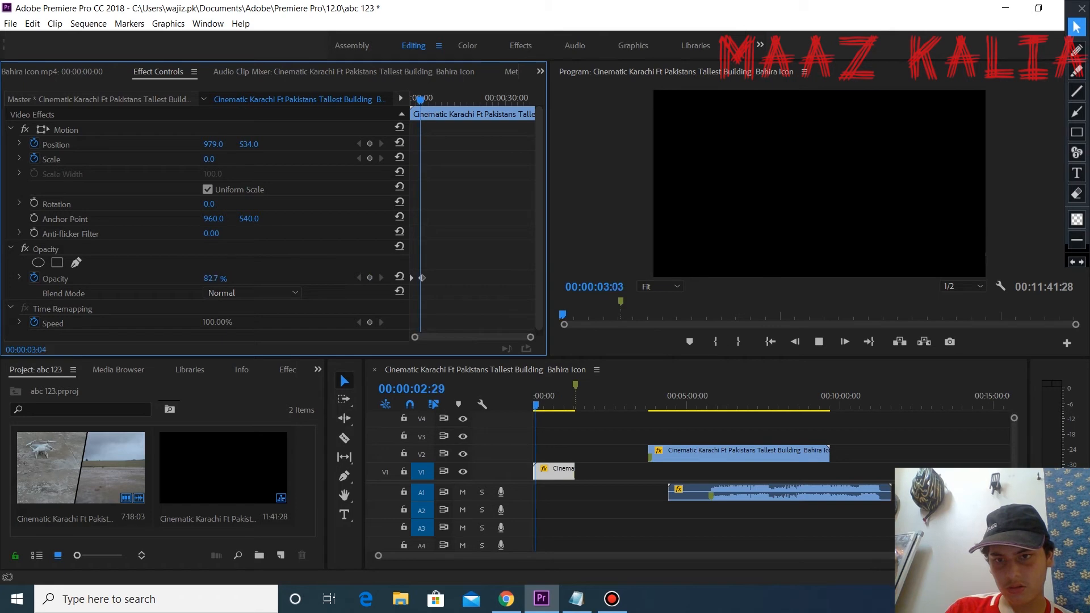
key(Home)
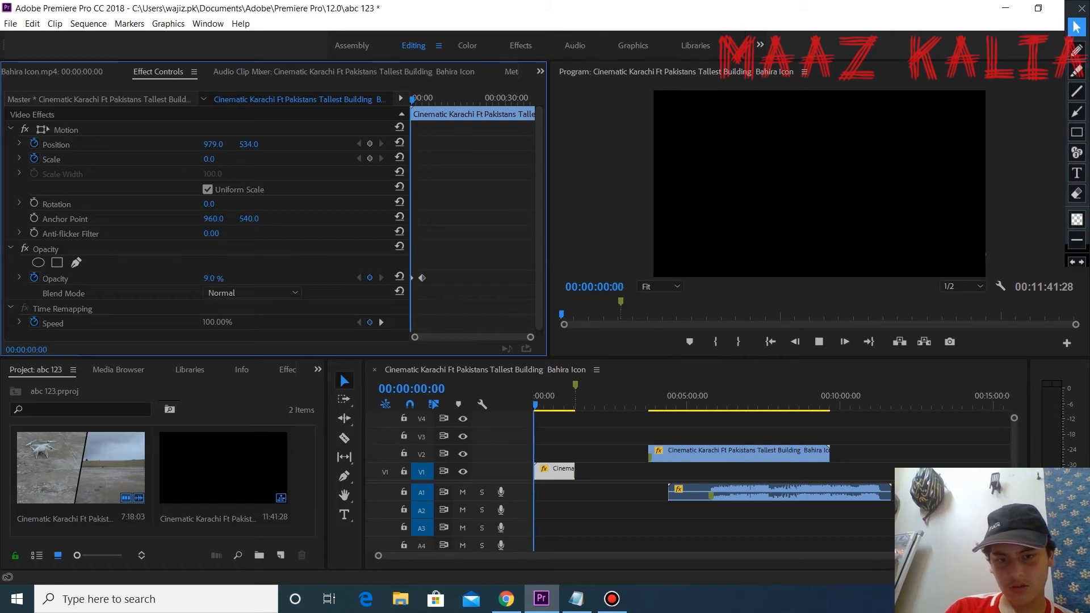
Return to the V1 clip's effect settings and delete its Opacity keyframes
key(f)
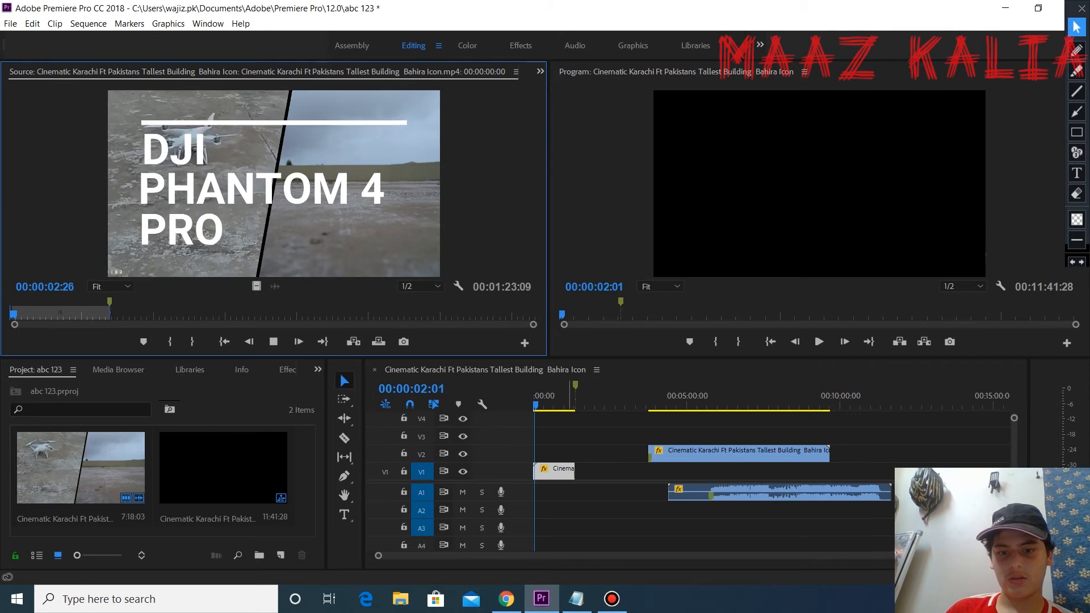
key(shift+3)
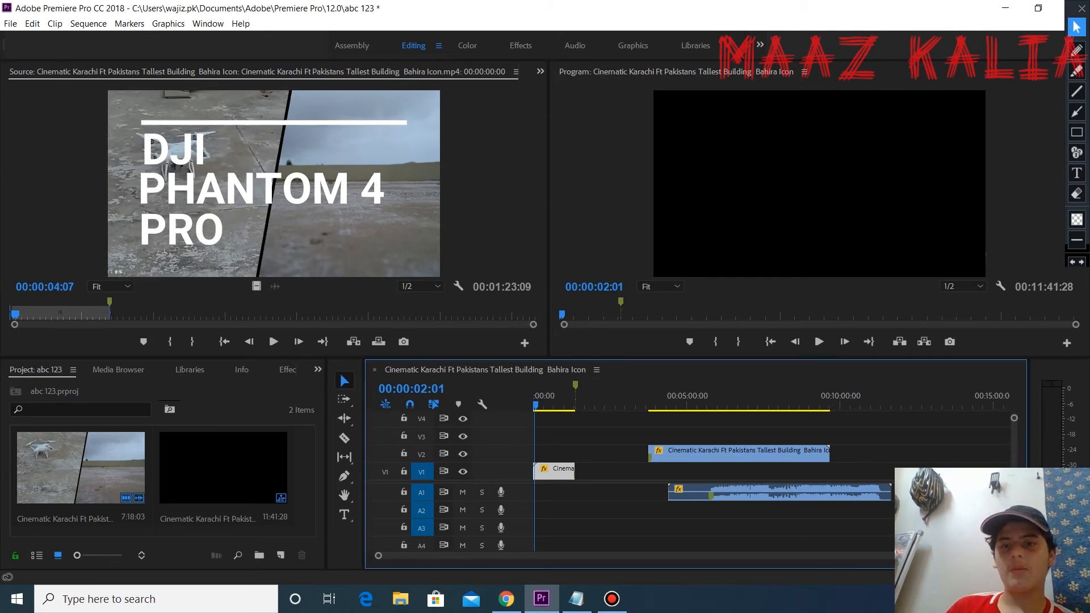
click(540, 72)
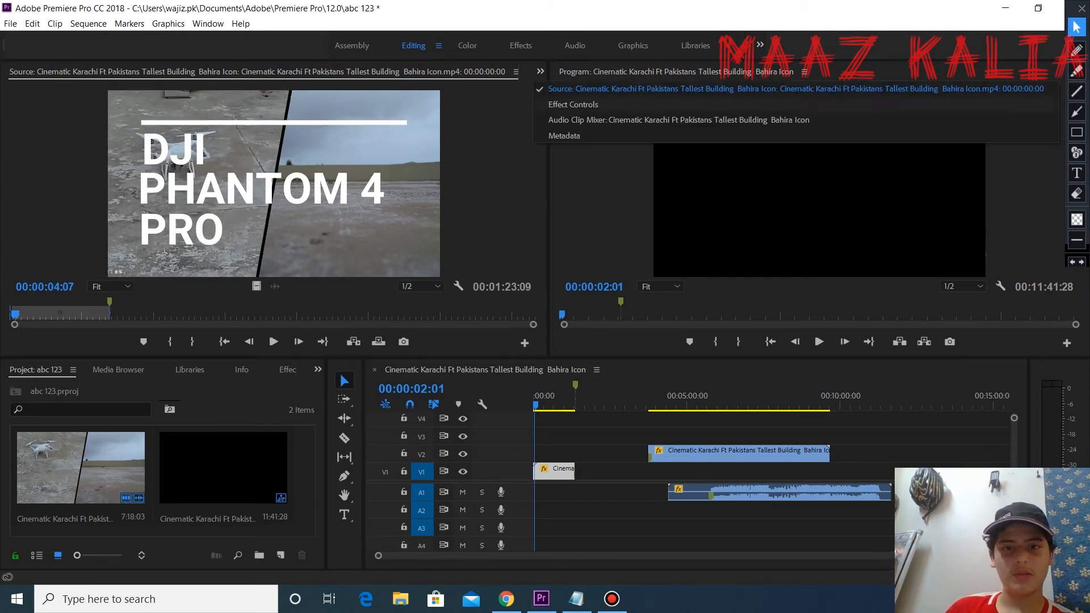
click(573, 105)
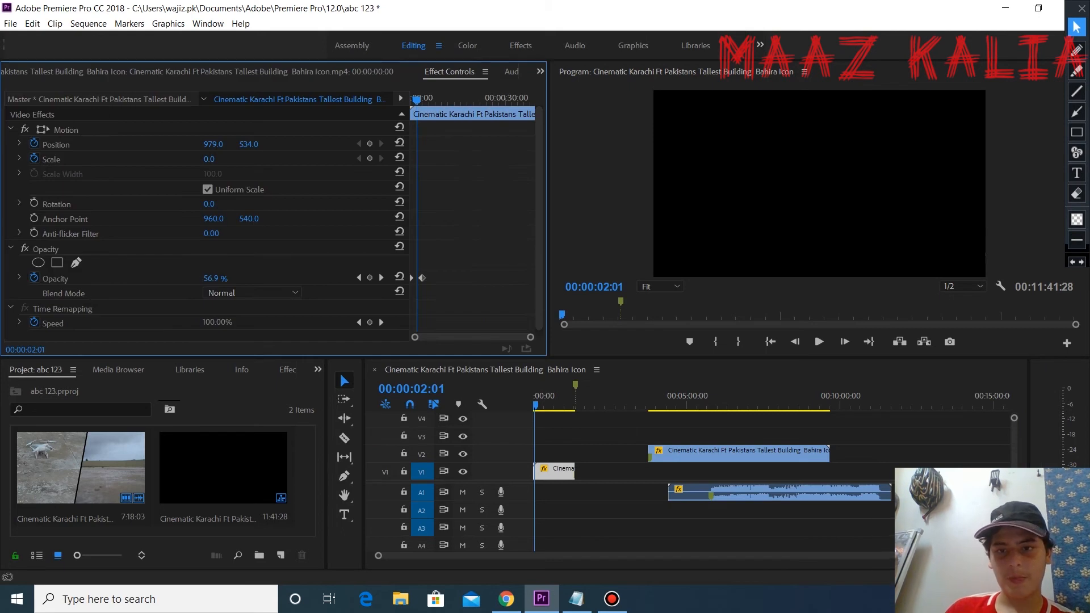
key(Home)
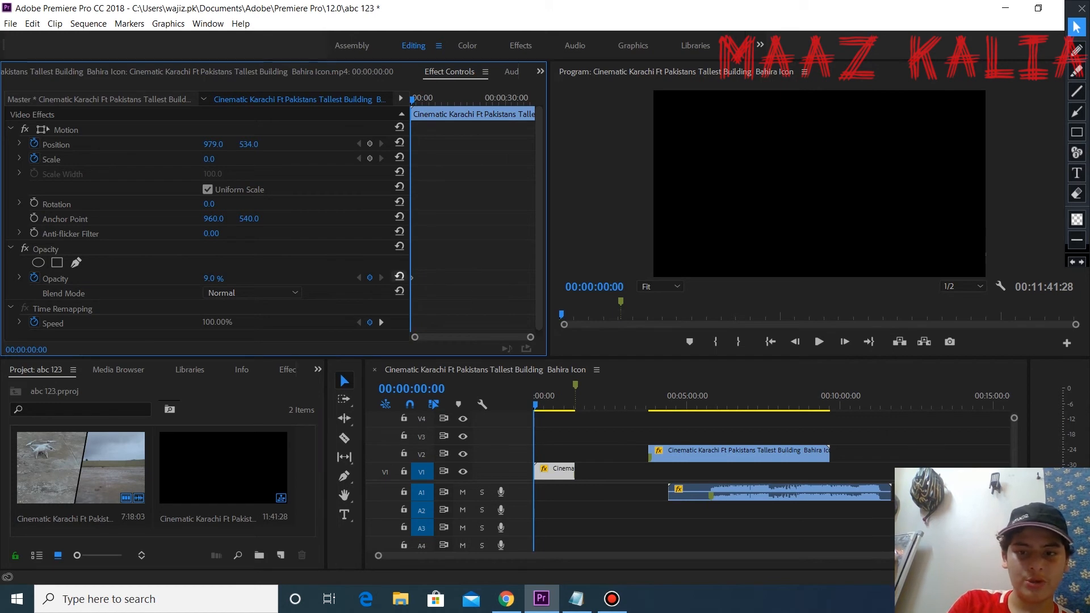
click(369, 278)
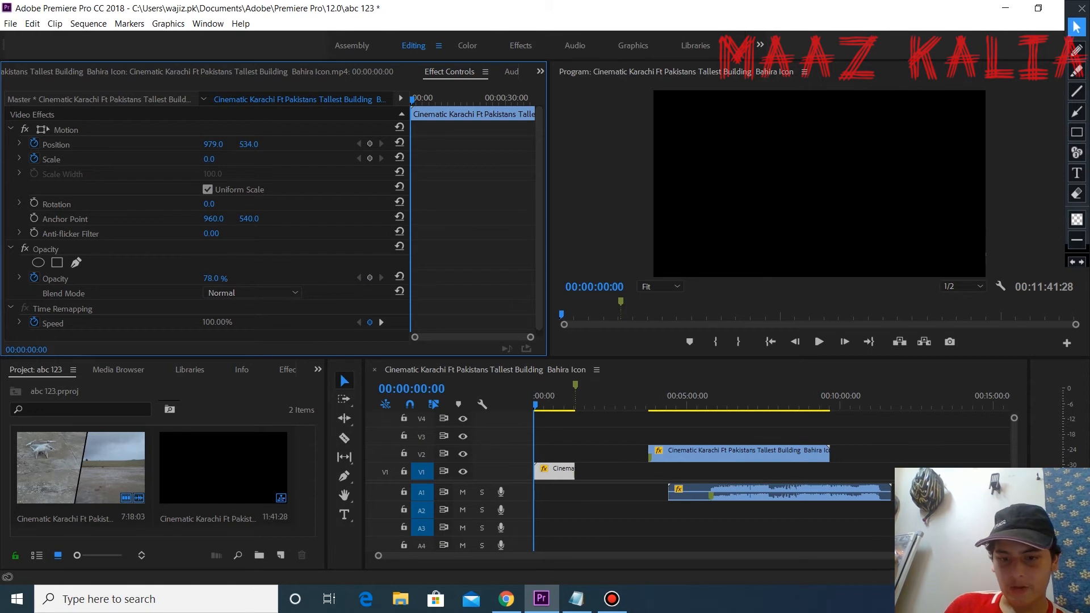
Keyframe the V1 clip's horizontal Position at 972 at the sequence start and adjust it again at about 43 seconds
drag(213, 145, 209, 144)
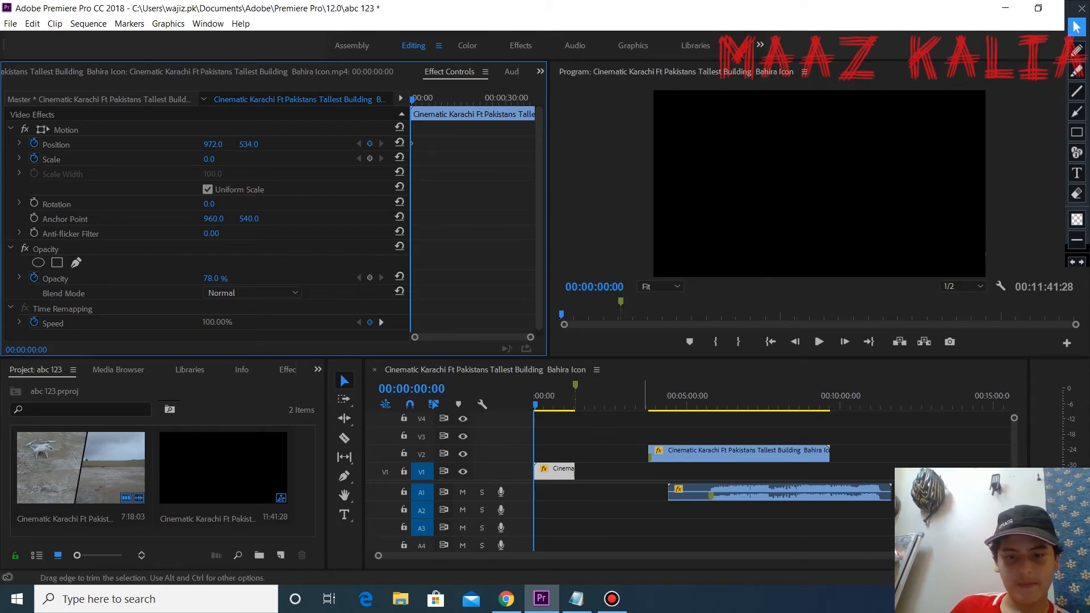
drag(539, 404, 555, 404)
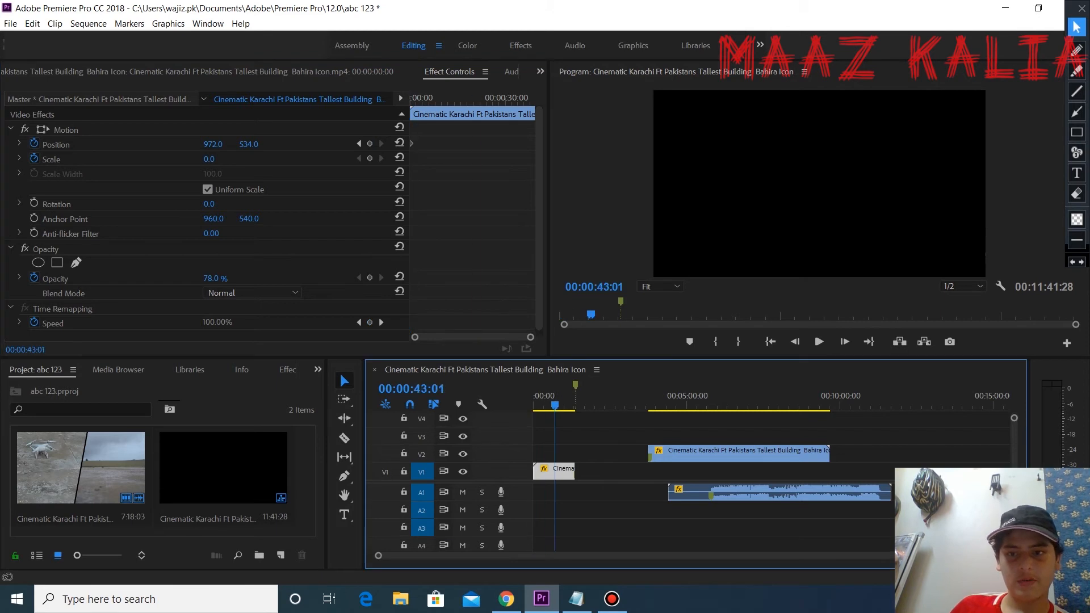
drag(213, 144, 209, 144)
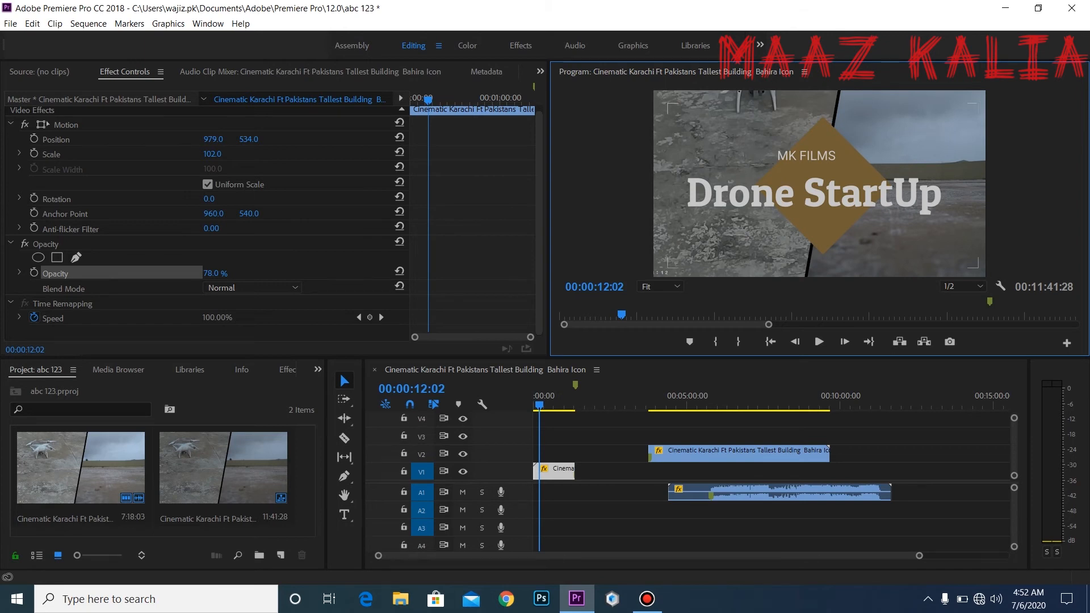
Try a vertical Position of 268 on the V1 clip, reset its Motion effect to defaults, and show the Effects list
mouse_move(209, 200)
mouse_down()
mouse_move(191, 199)
mouse_move(209, 199)
mouse_up()
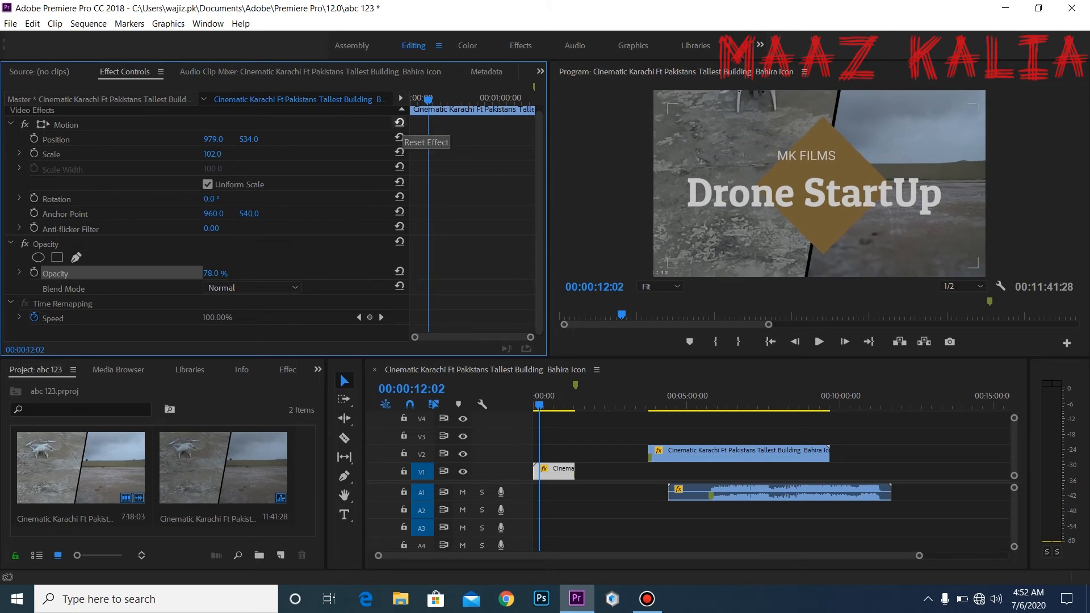
drag(249, 139, 98, 139)
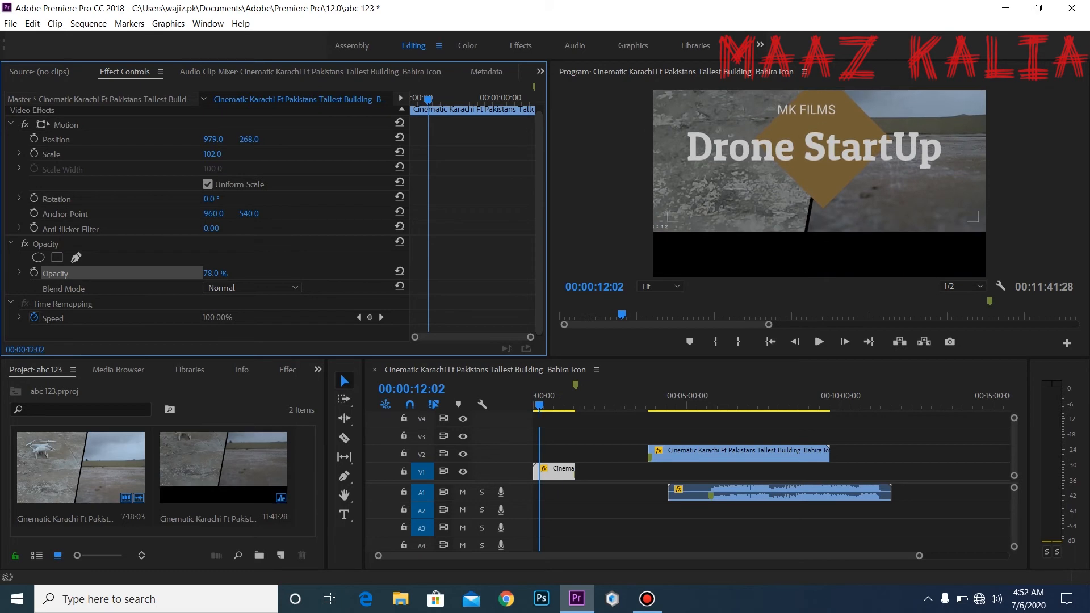
click(400, 122)
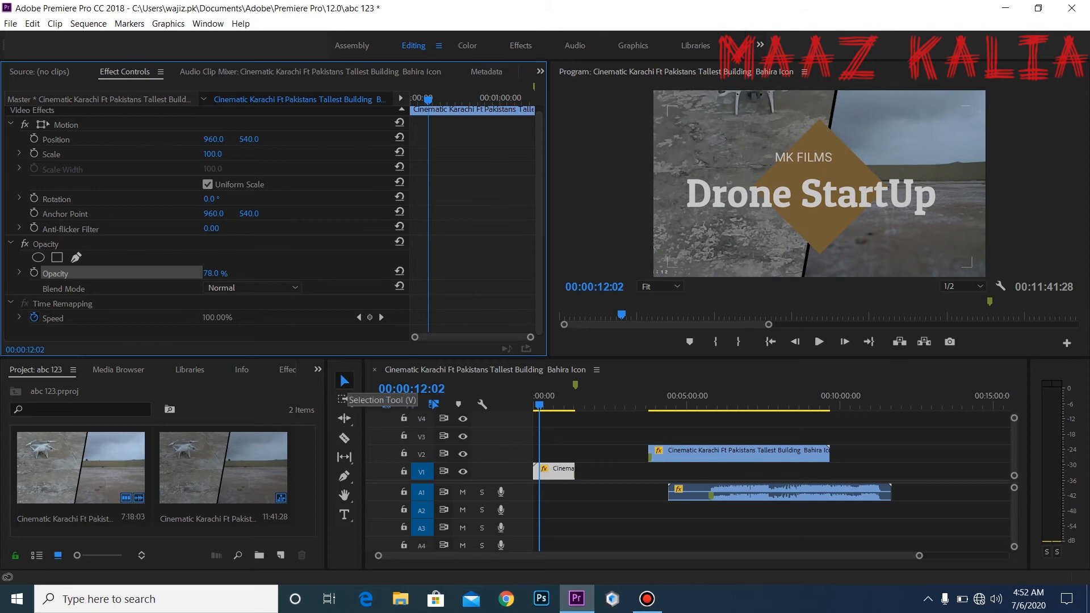
click(287, 370)
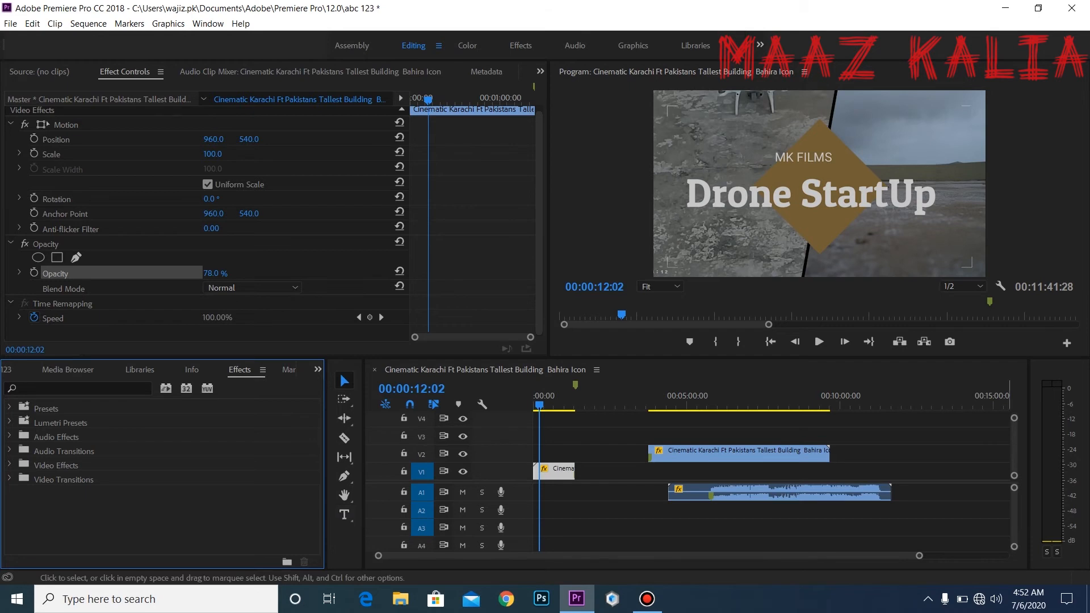
Add a text box reading "My cam" below the drone in the frame at the sequence start
click(535, 398)
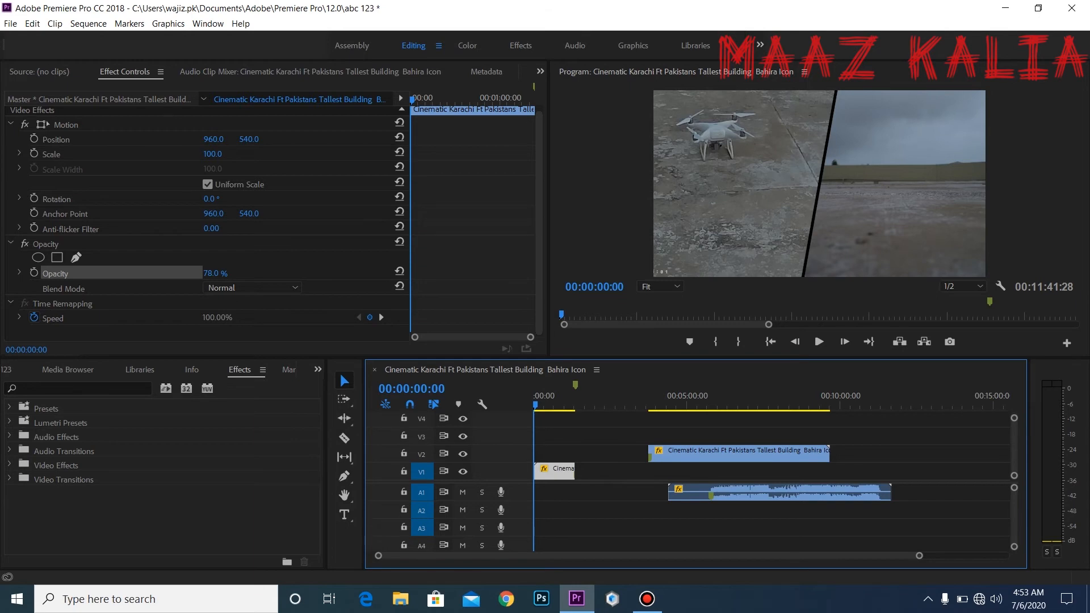
click(819, 184)
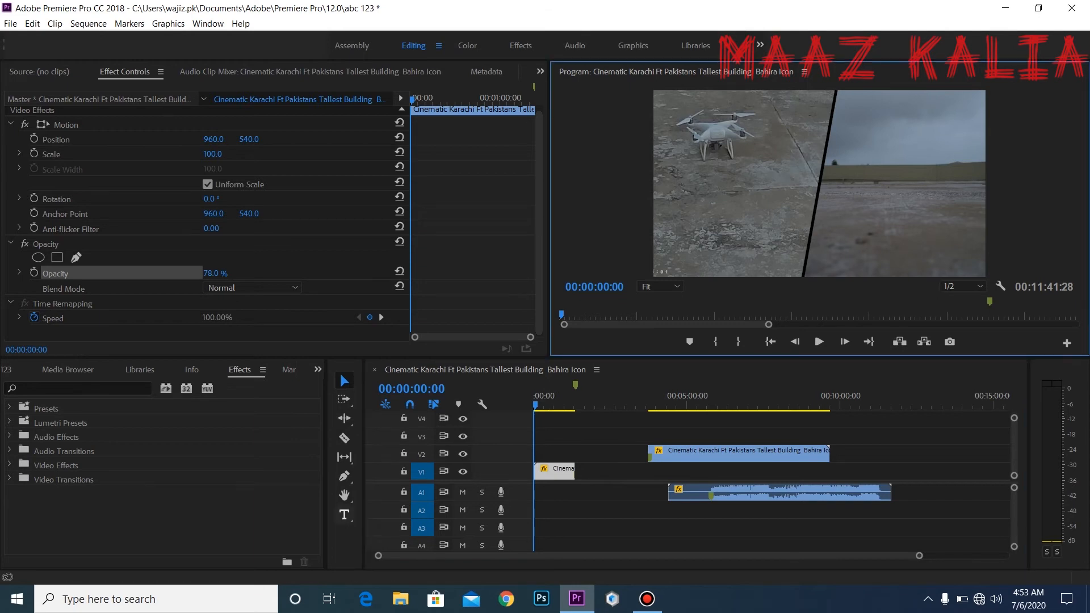
click(344, 515)
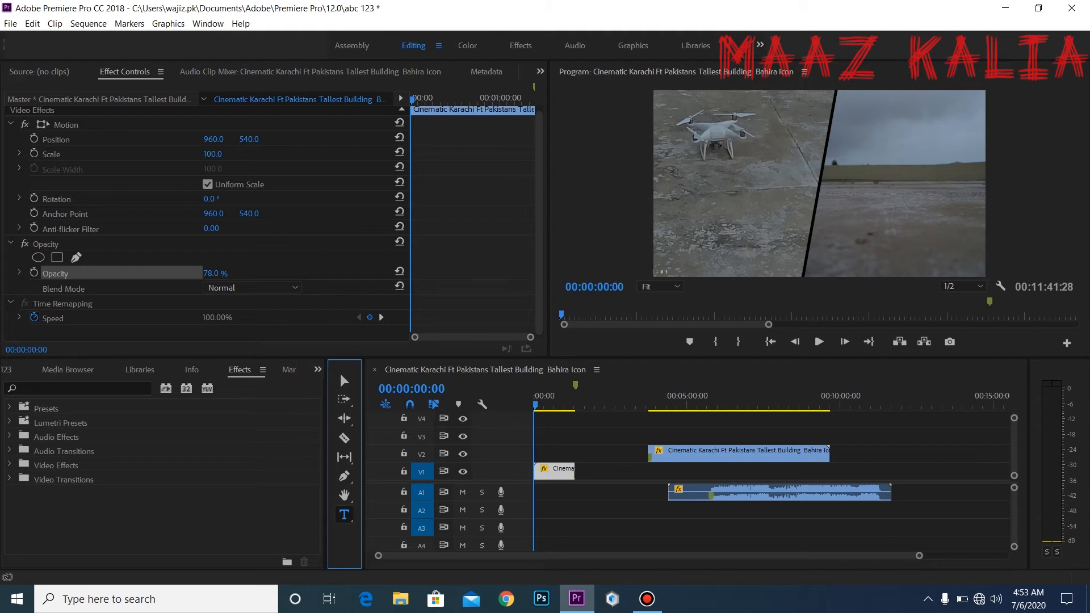
click(795, 183)
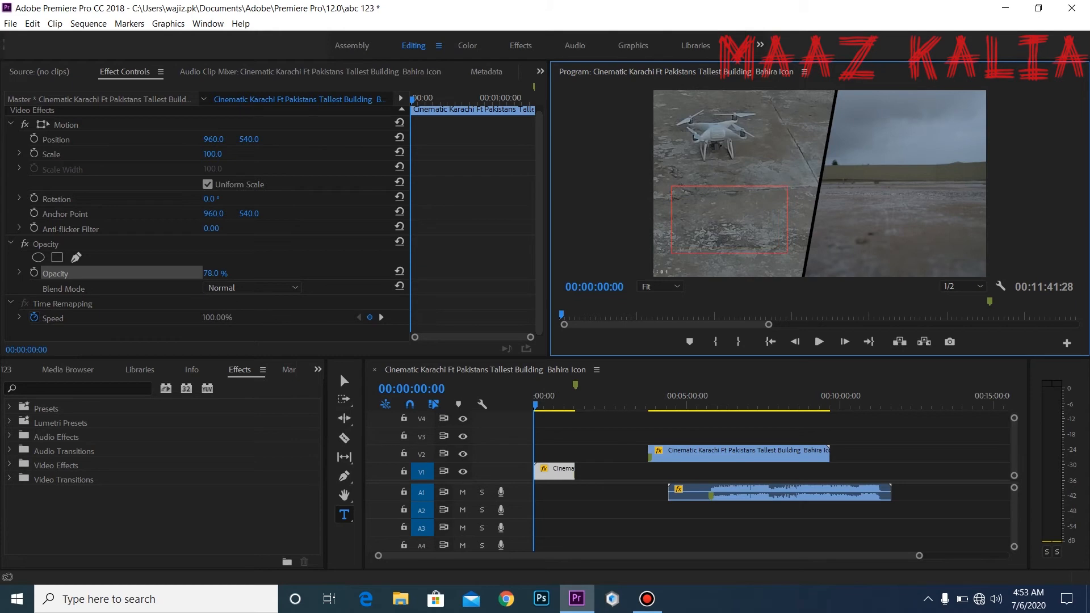
drag(672, 186, 788, 258)
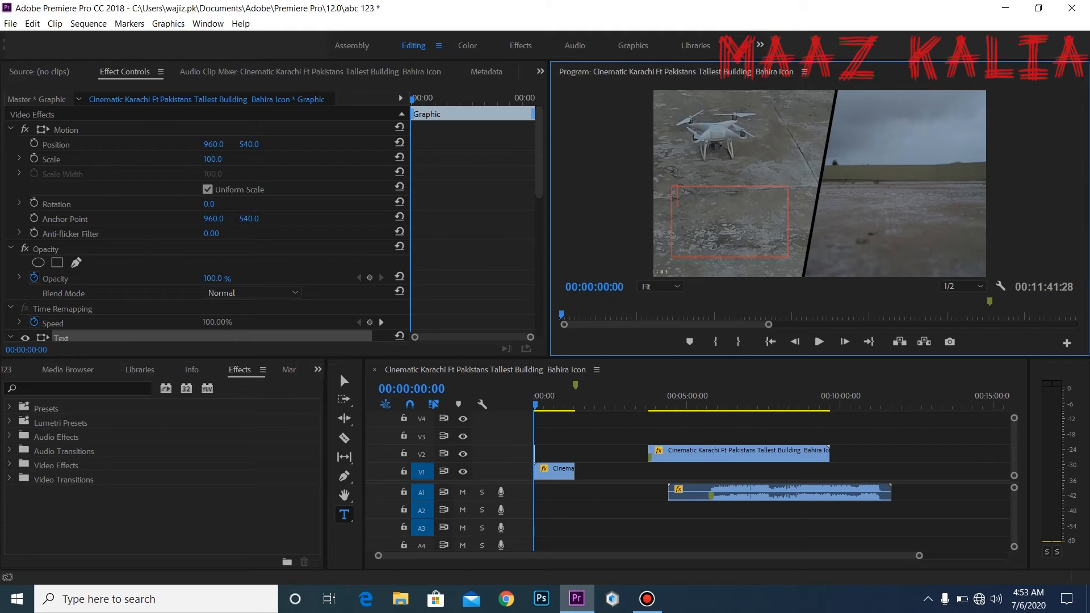
text(My cam)
click(323, 170)
key(shift+2)
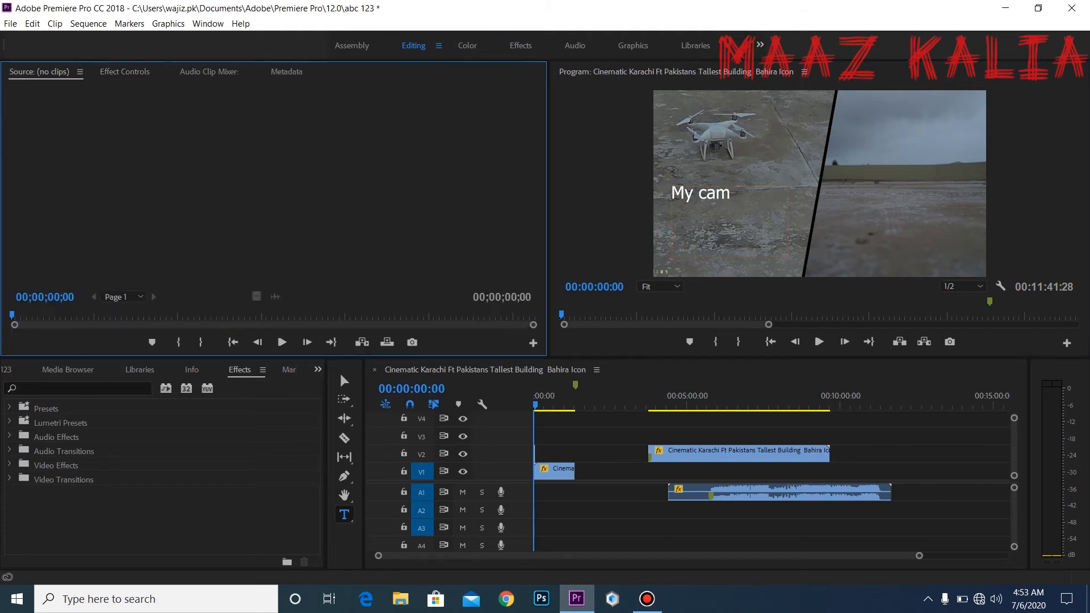
key(shift+4)
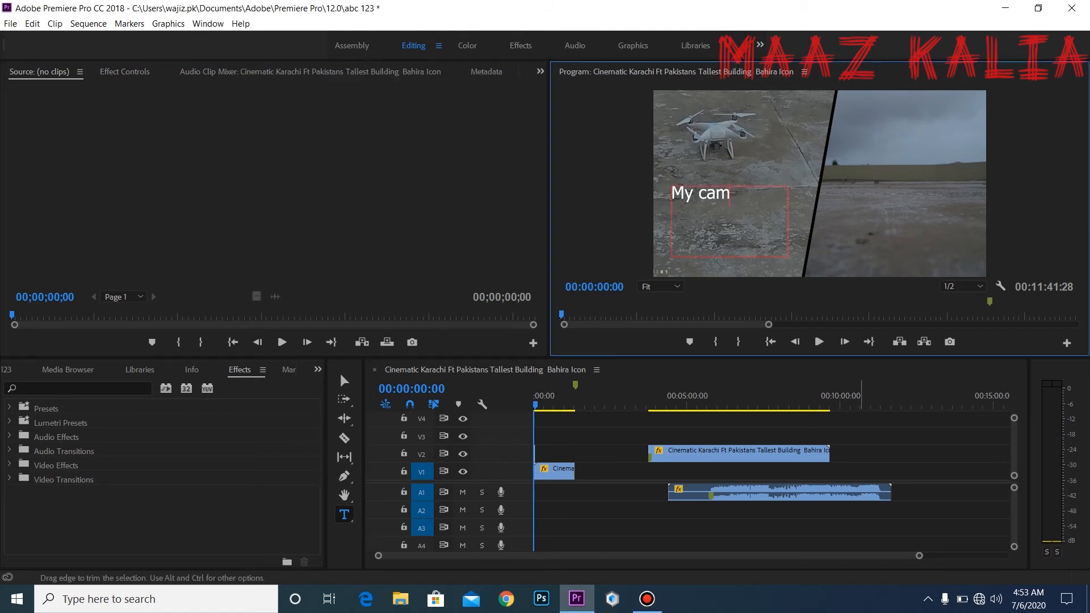
Add a second text box reading "drone cam" over the field half of the frame and reactivate the Selection tool
drag(867, 231, 969, 253)
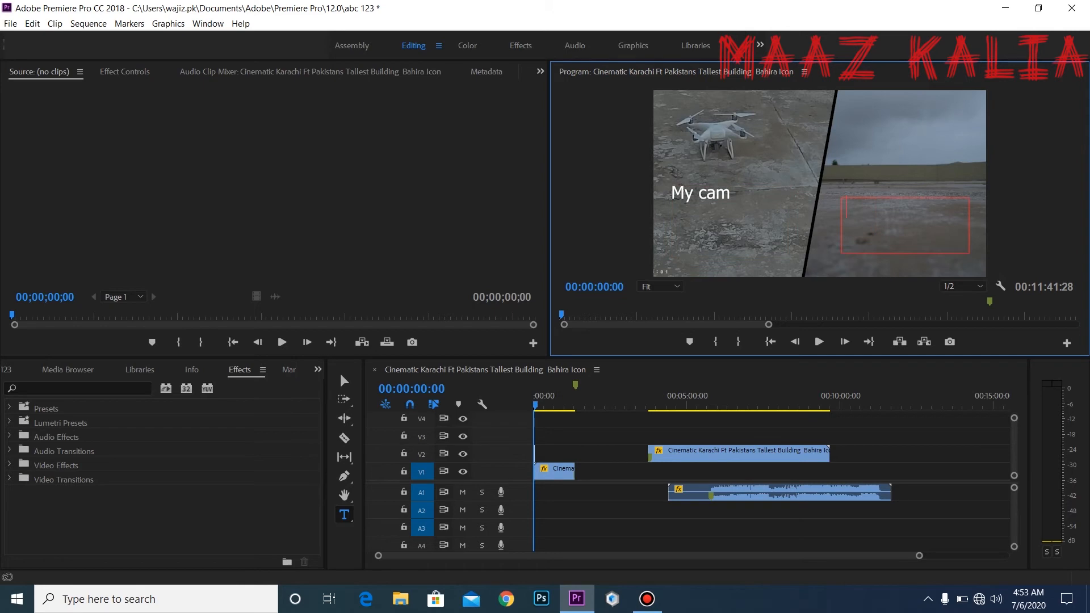
text(drone cam)
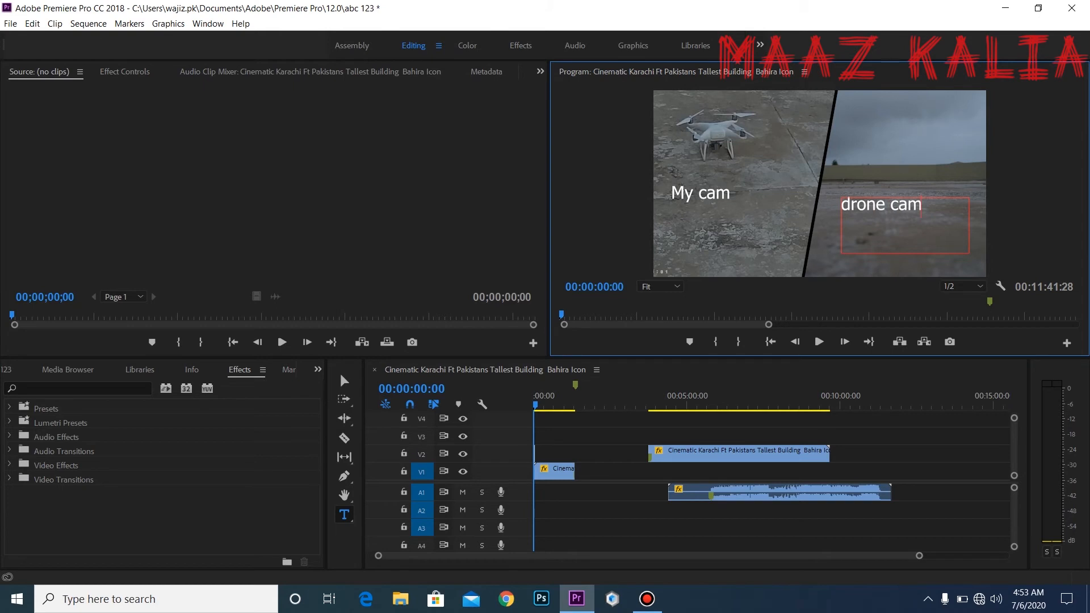
click(339, 374)
click(619, 395)
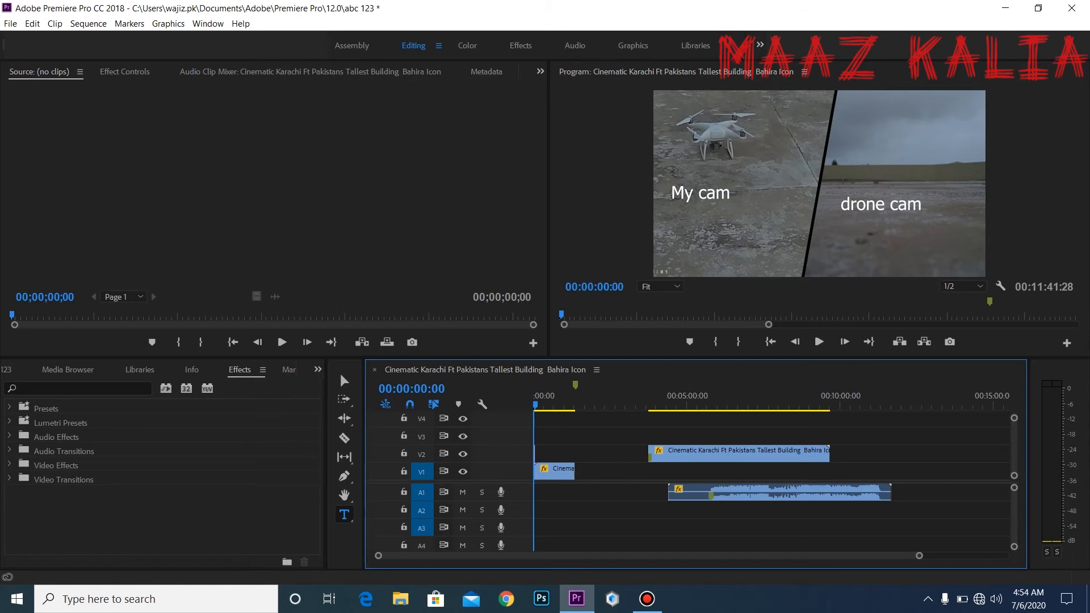
click(344, 381)
click(344, 515)
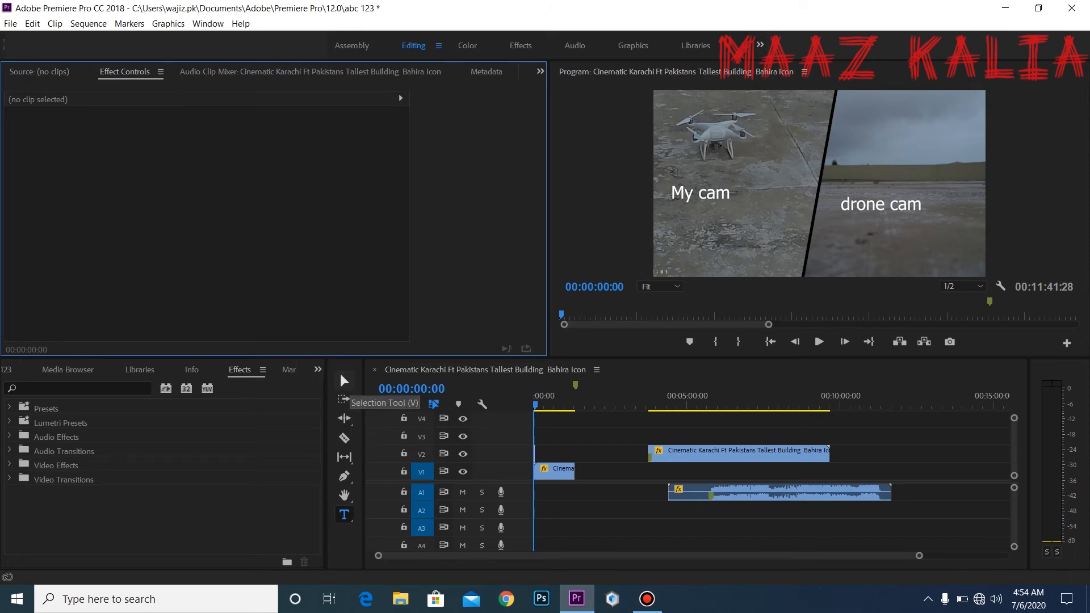
click(339, 373)
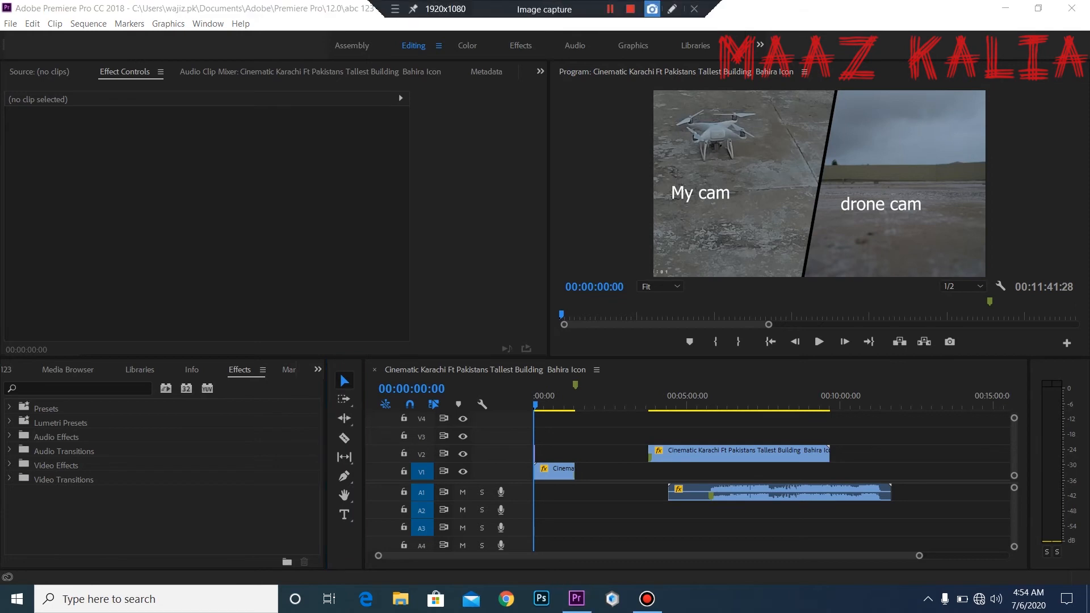
Circle the short text graphic at the start of track V2 in red with the screen recorder's drawing pen
click(672, 9)
click(1077, 50)
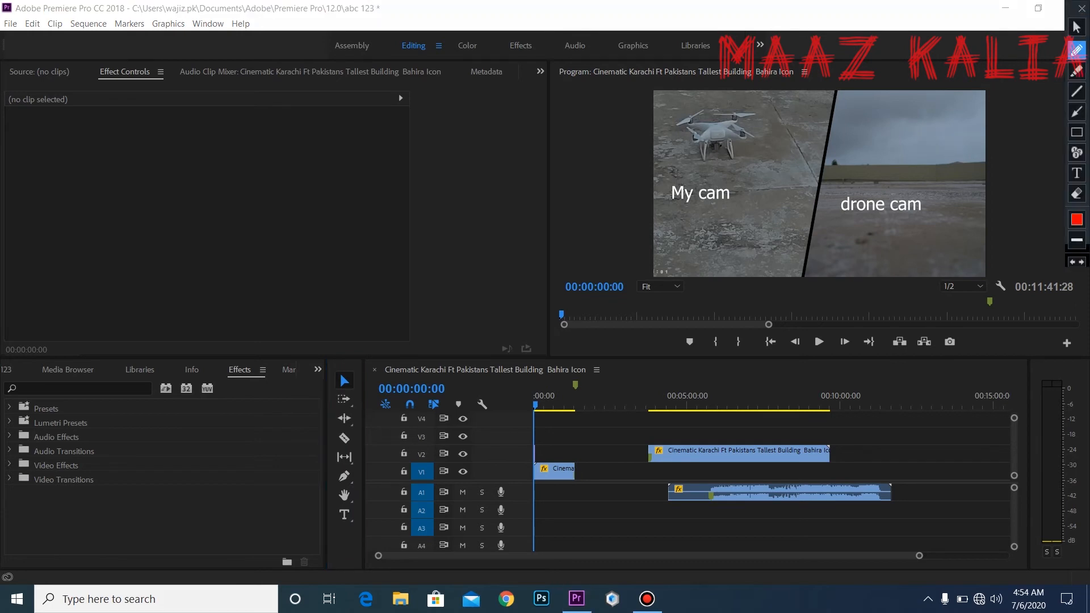
mouse_move(526, 448)
mouse_down()
mouse_move(538, 469)
mouse_move(541, 445)
mouse_up()
click(1076, 27)
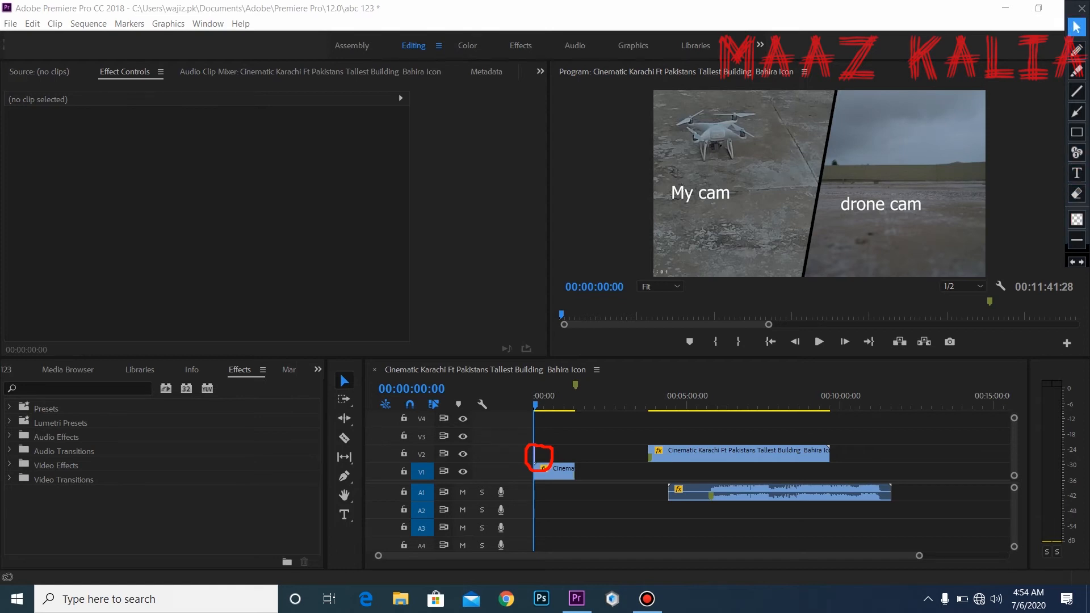
Erase the red annotation circle around the short V2 graphic and return the screen recorder to its normal pointer
mouse_move(536, 454)
mouse_down()
mouse_move(554, 457)
mouse_move(537, 460)
mouse_up()
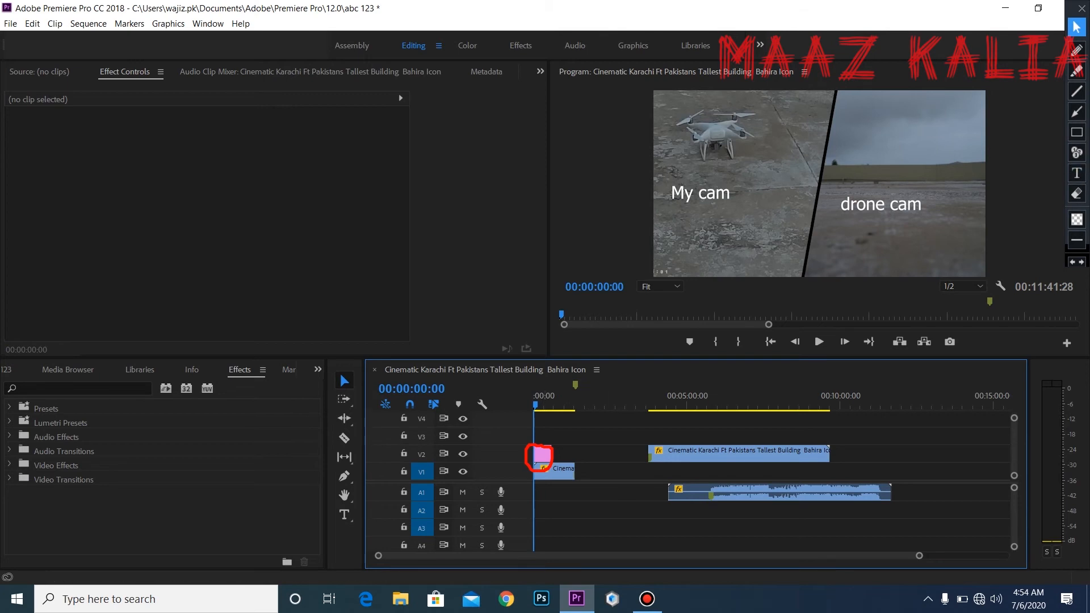
click(1077, 194)
click(539, 458)
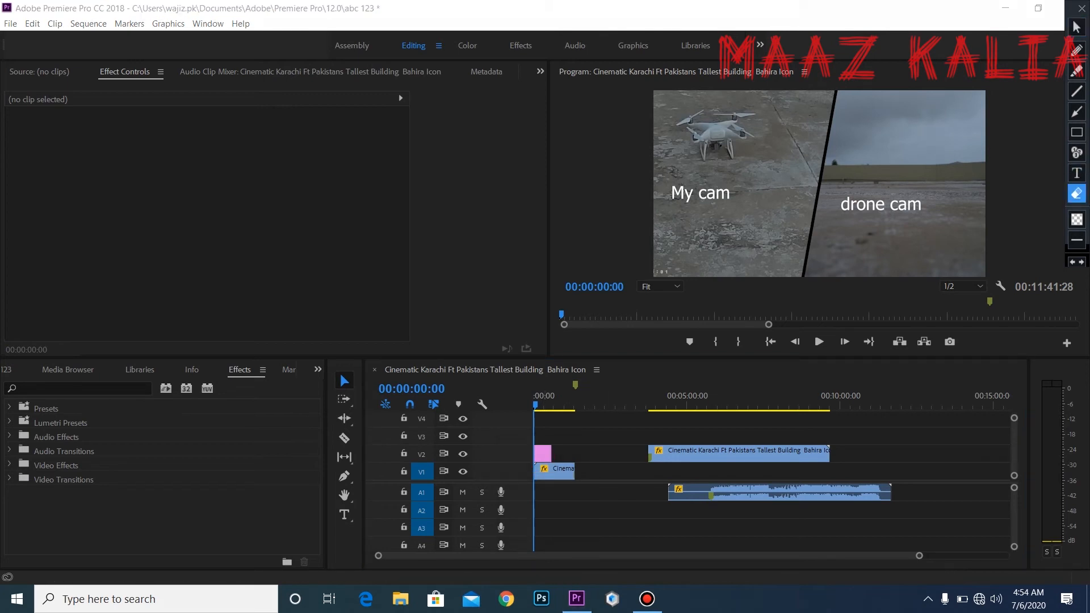
click(1077, 27)
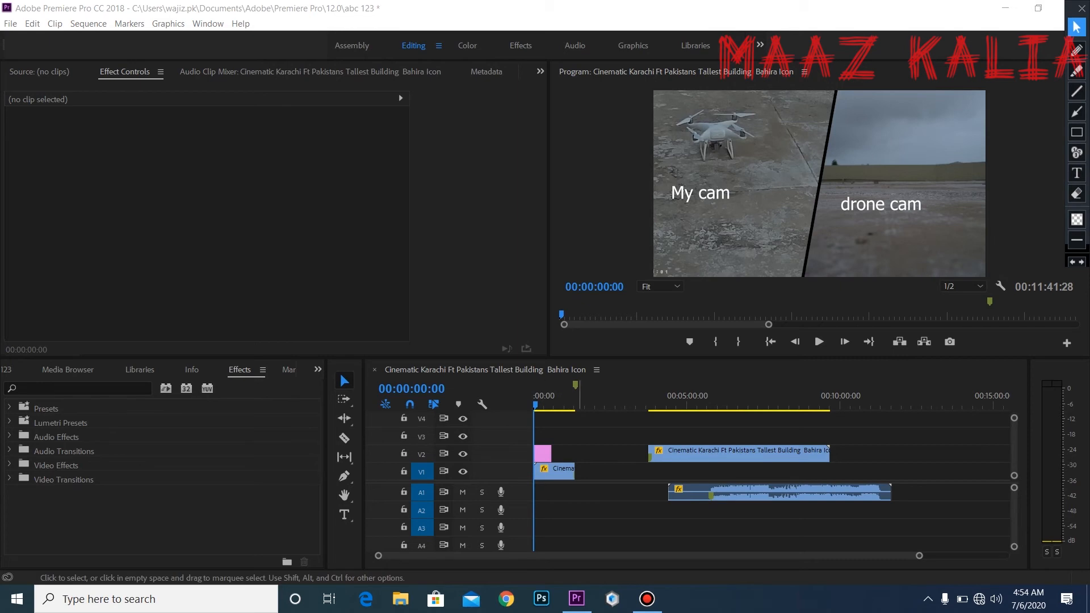
Move the playhead to 00:00:27:23 and extend the end of the text graphic on track V2 slightly
mouse_move(535, 405)
mouse_down()
mouse_move(548, 405)
mouse_move(535, 405)
mouse_up()
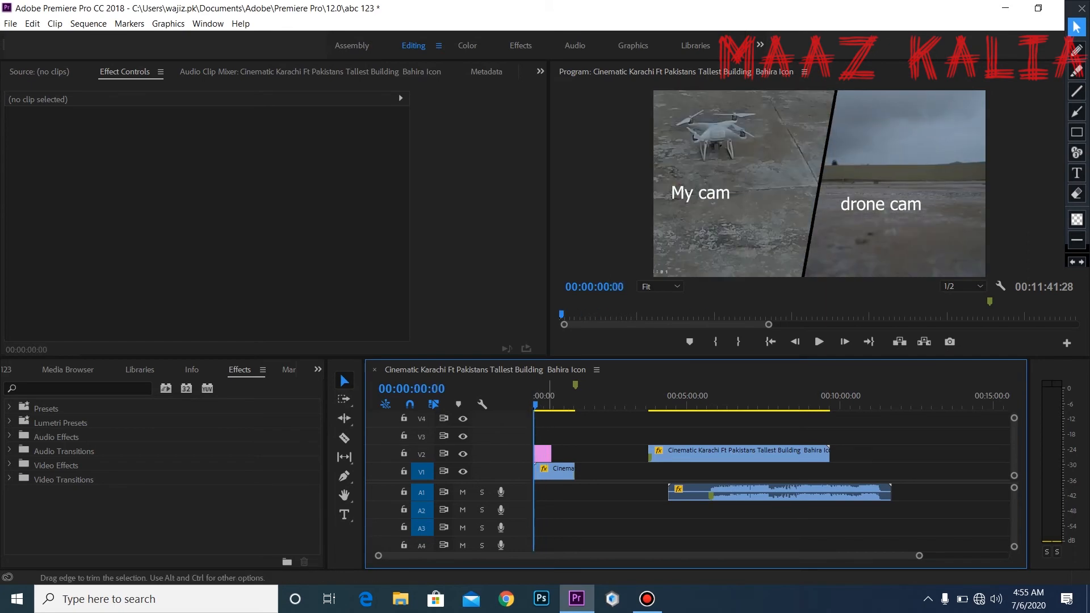
drag(535, 405, 547, 405)
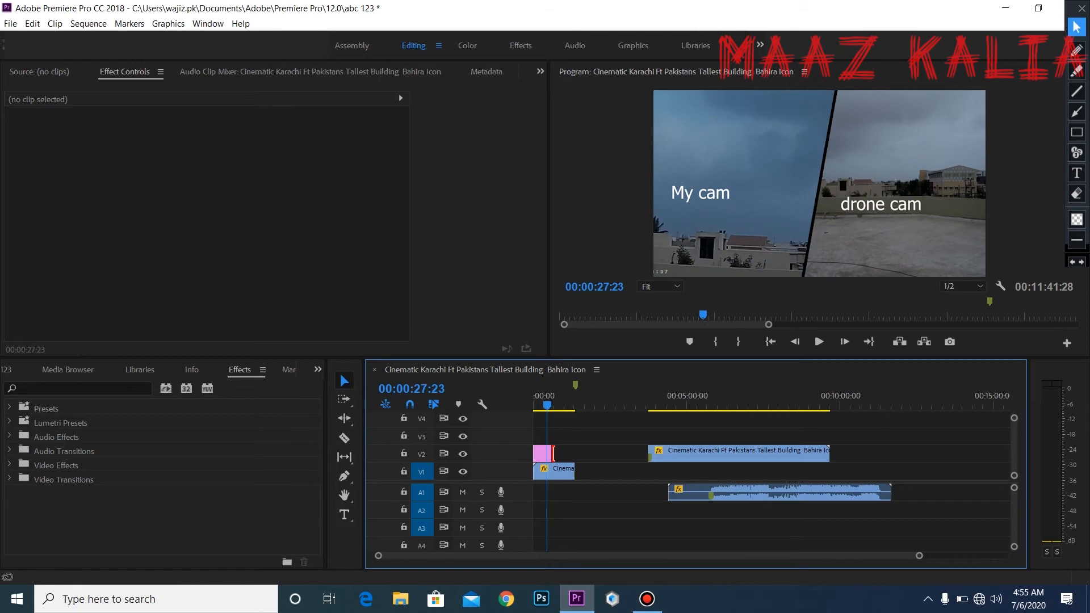
mouse_move(553, 454)
mouse_down()
mouse_move(575, 453)
mouse_move(555, 453)
mouse_up()
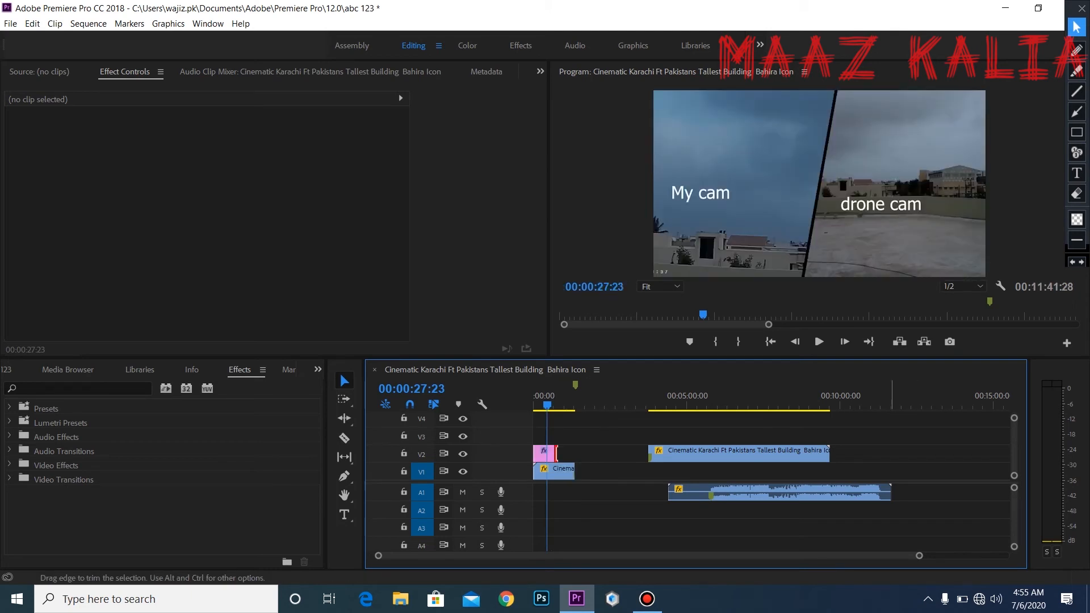
Try trimming the start of the A1 audio clip to 00:05:24:28, and extend it back to its original start
drag(671, 491, 702, 492)
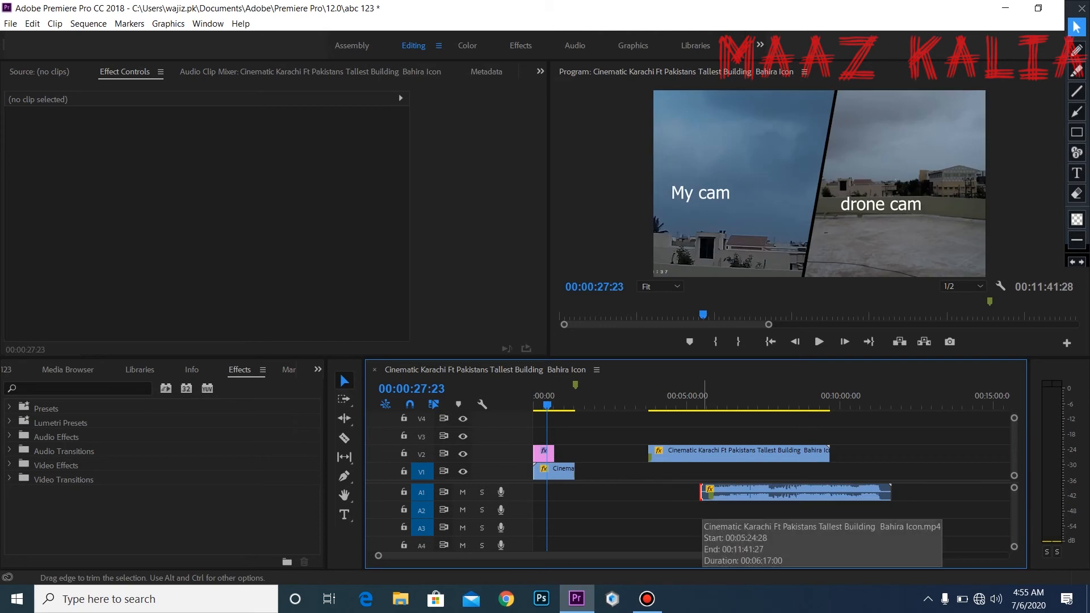
drag(702, 492, 670, 491)
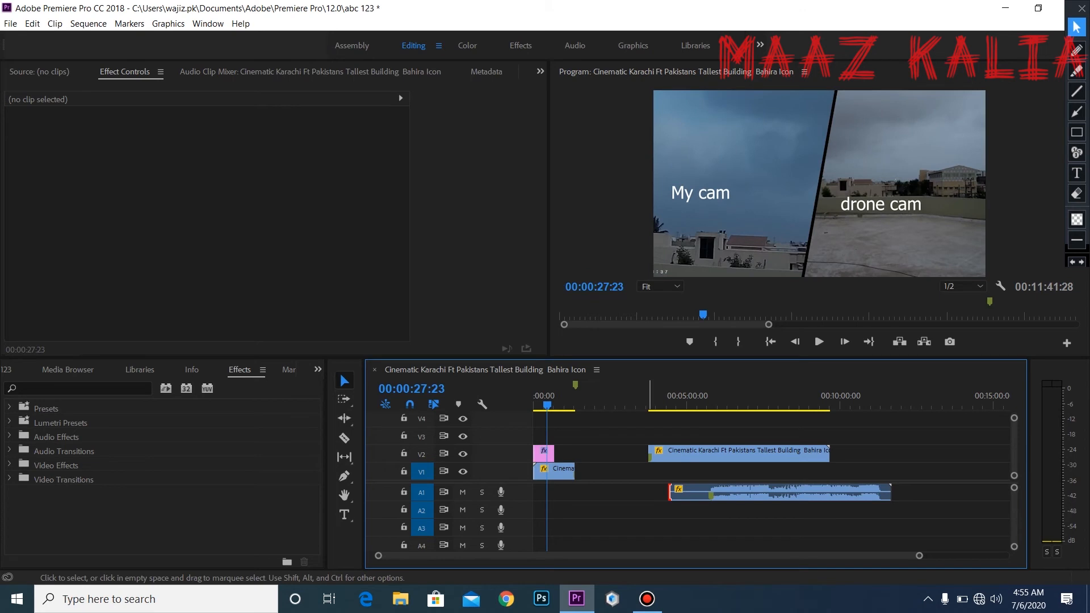
mouse_move(671, 492)
mouse_down()
mouse_move(693, 491)
mouse_move(670, 492)
mouse_up()
Finish trimming the V2 text graphic's end at 00:00:43:26 and return the playhead to the sequence start
drag(557, 453, 557, 453)
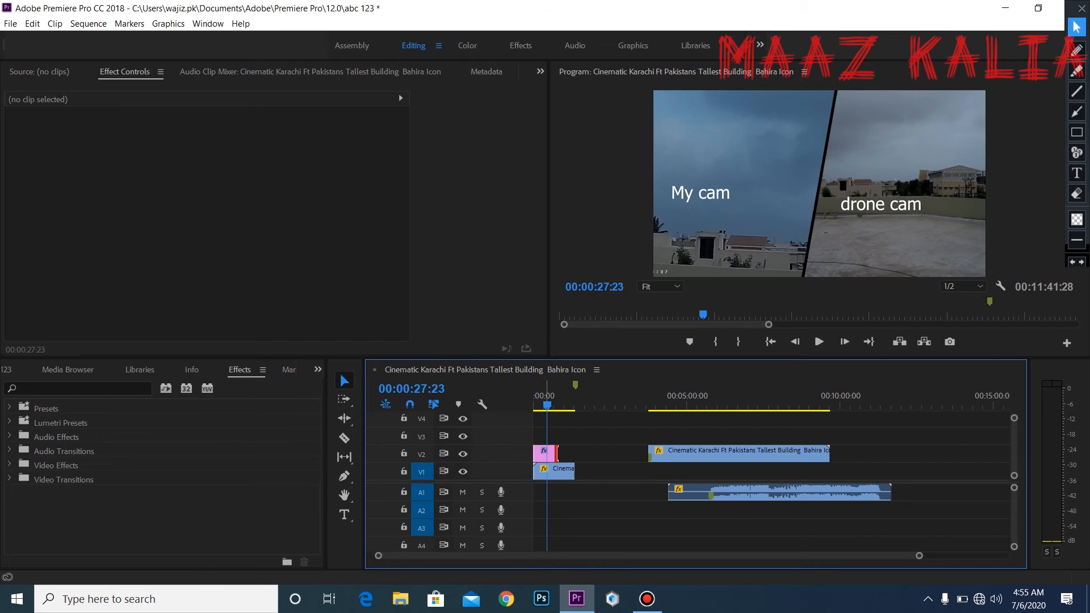
drag(548, 404, 533, 405)
click(587, 445)
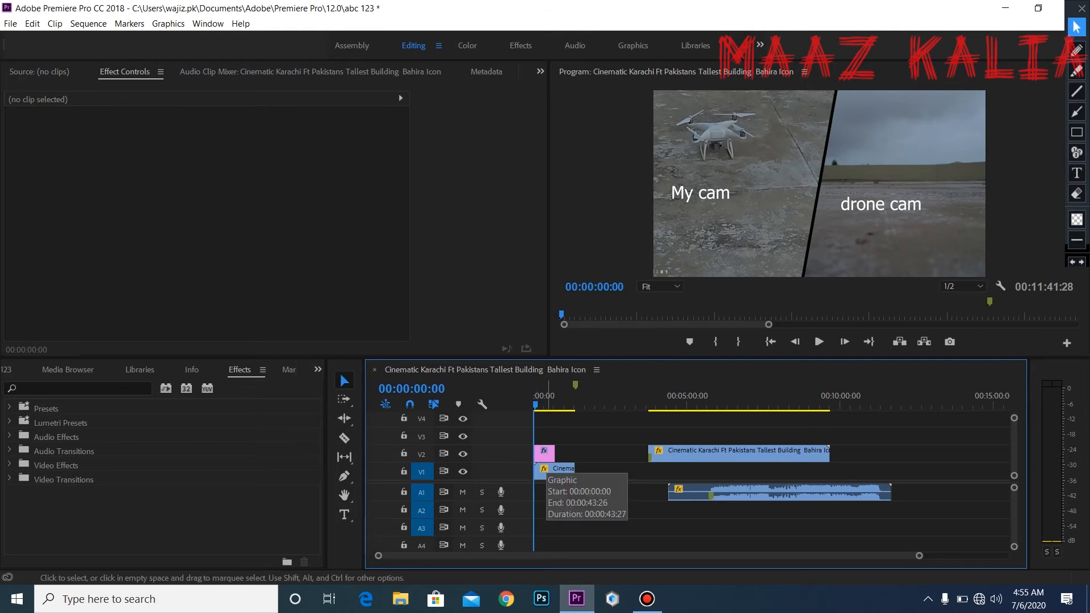
Select the V2 text graphic and set its Motion Position to 1017, 424 and its Scale to 94
click(544, 453)
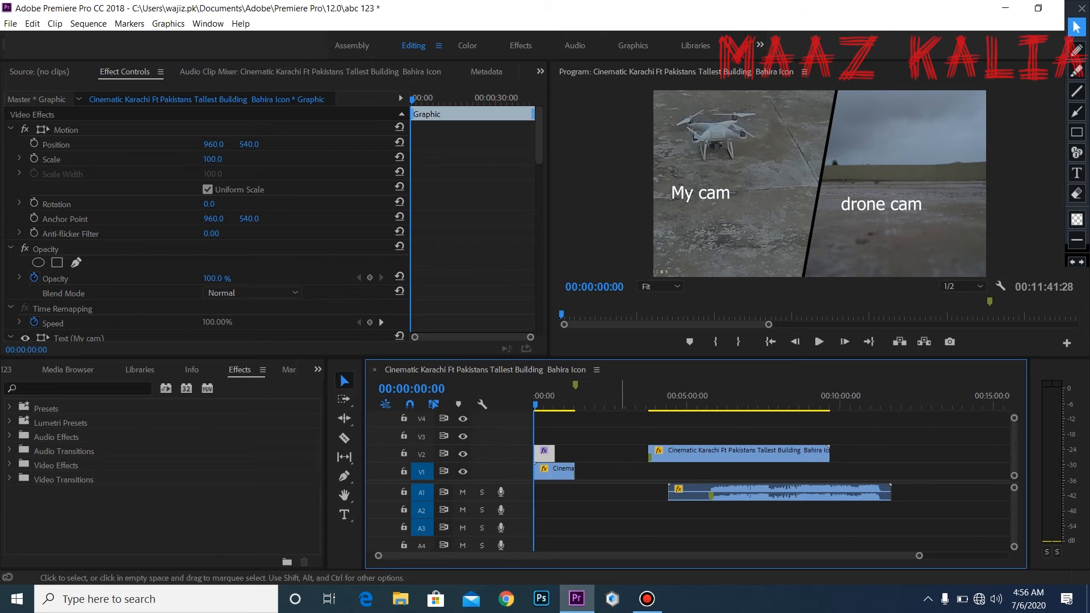
click(624, 492)
click(632, 471)
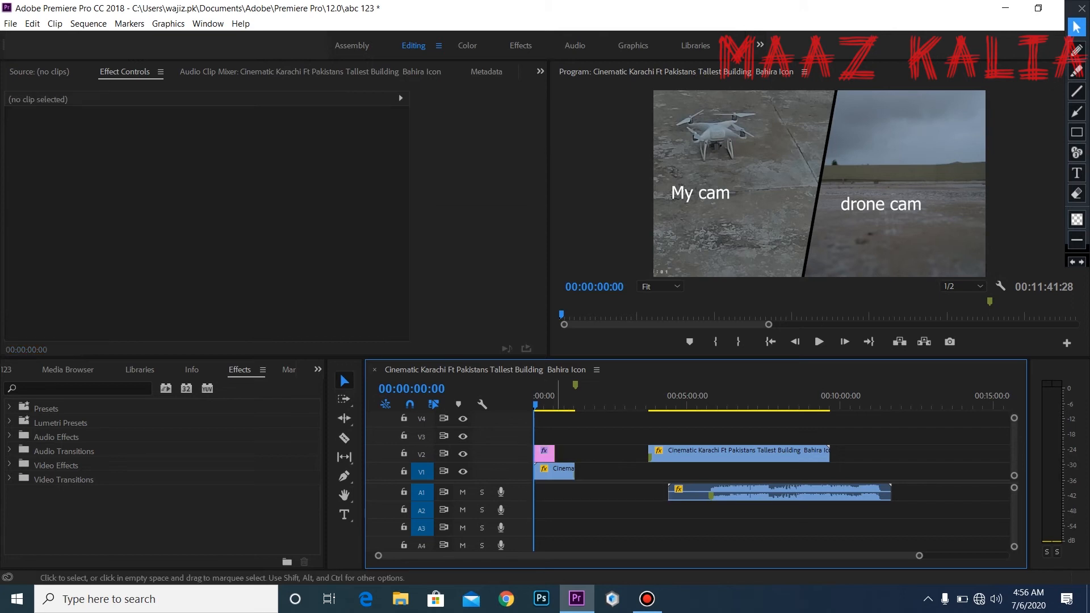
click(547, 455)
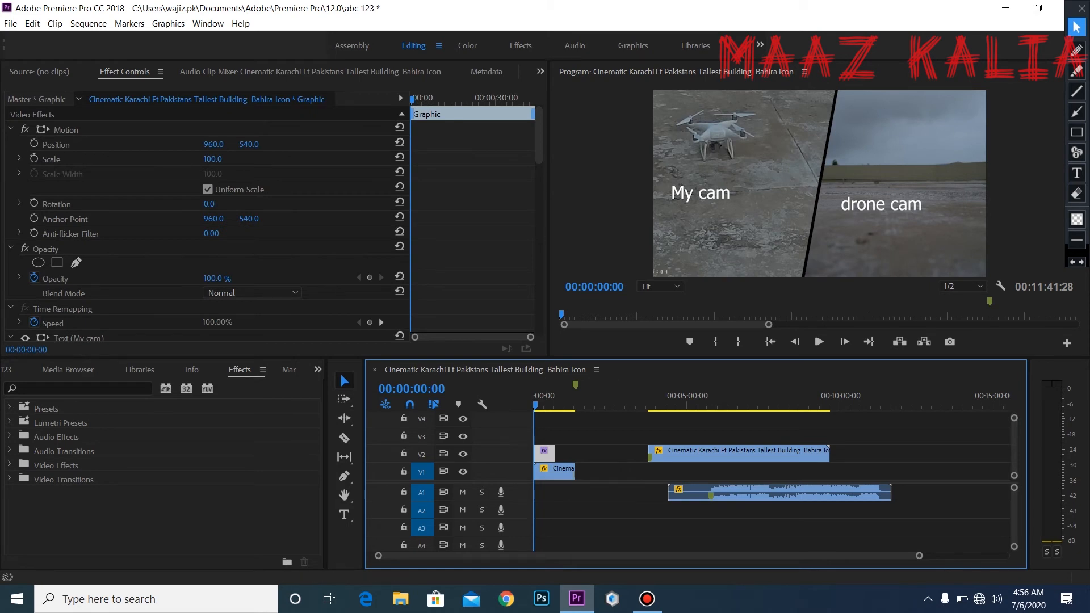
drag(213, 145, 322, 144)
drag(249, 144, 137, 145)
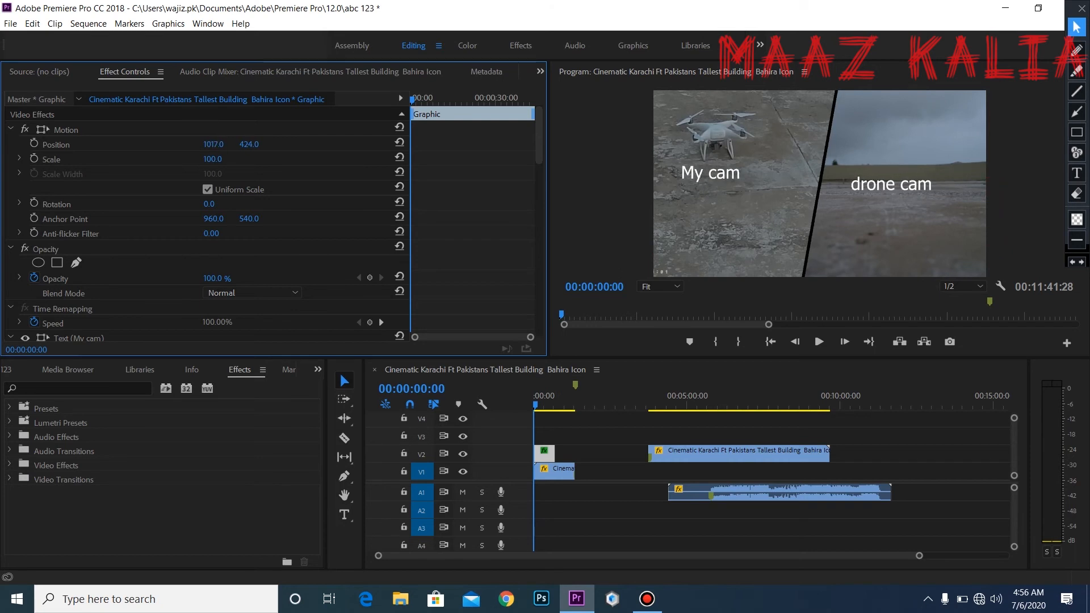
mouse_move(213, 160)
mouse_down()
mouse_move(155, 160)
mouse_move(437, 160)
mouse_move(157, 159)
mouse_move(230, 160)
mouse_move(210, 160)
mouse_up()
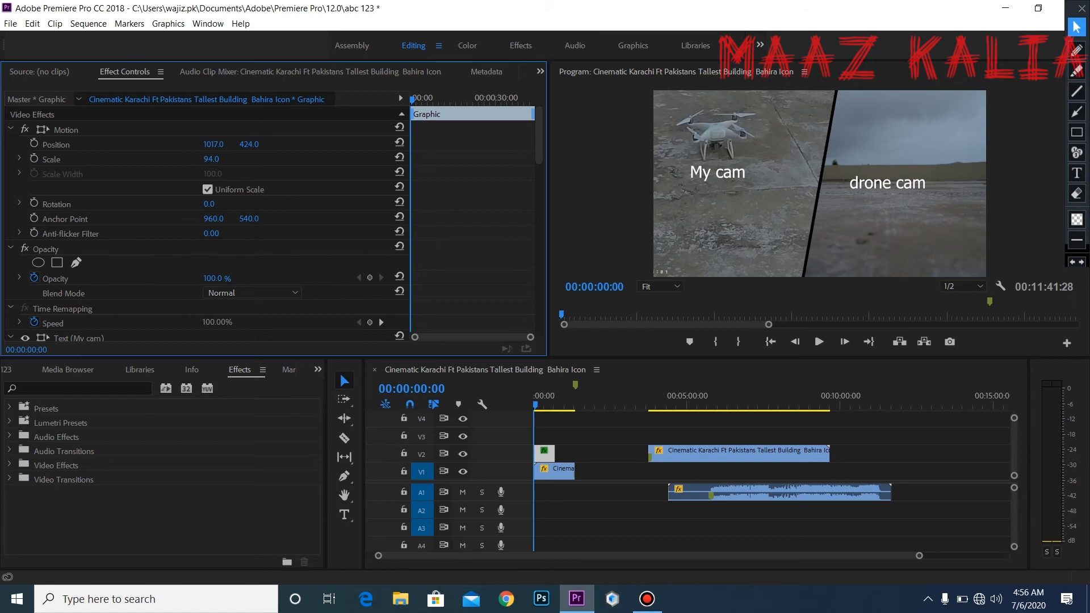
Try a Rotation of 348° on the text graphic, reset it, and keyframe its Opacity at 100% at the sequence start
drag(209, 204, 406, 204)
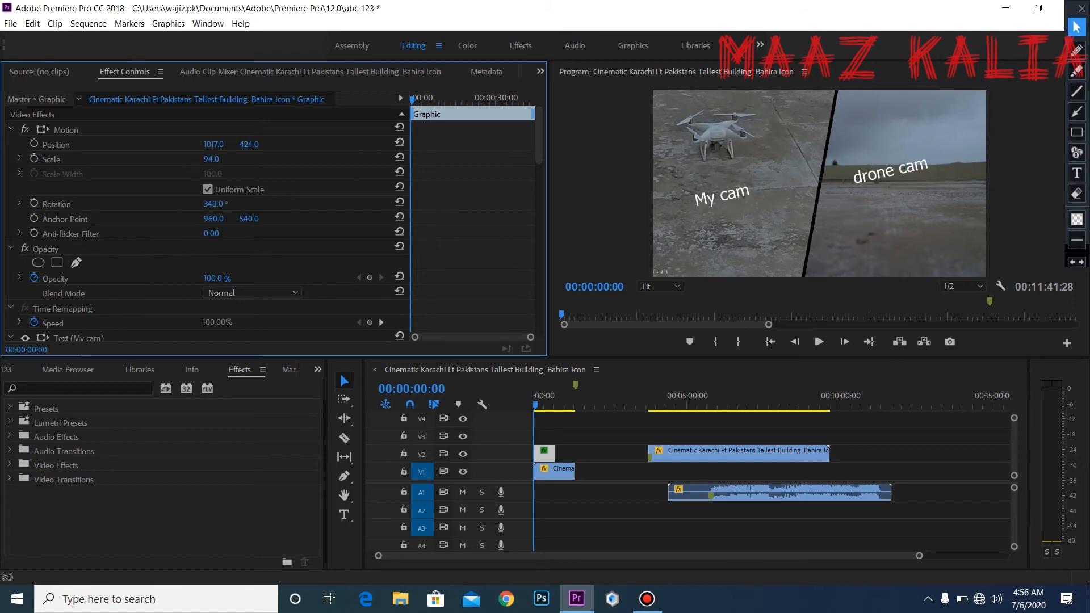
click(399, 203)
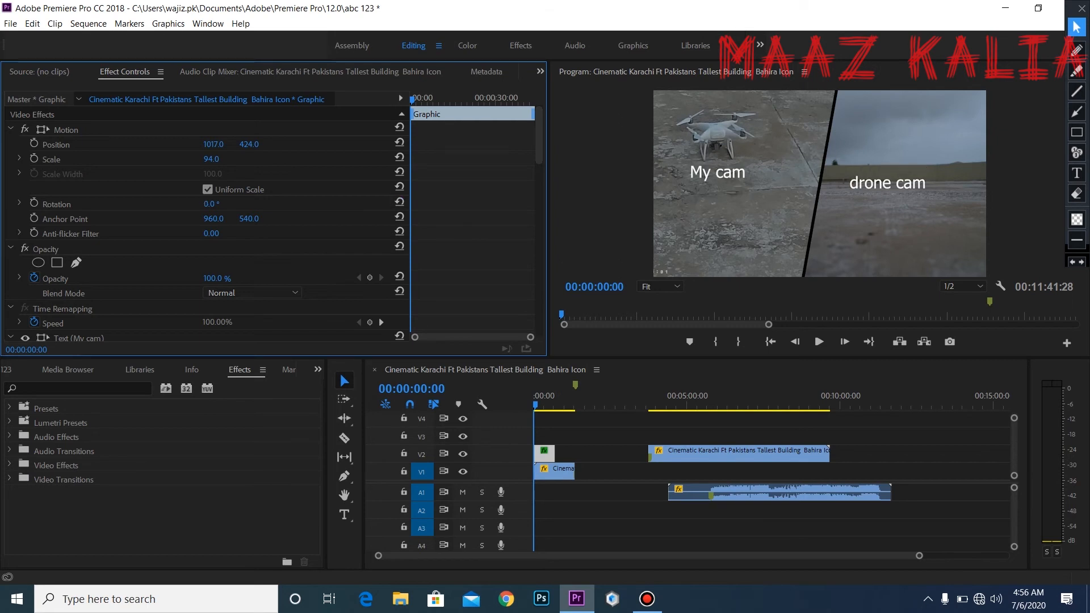
scroll(207, 227, down, 3)
mouse_move(217, 194)
mouse_down()
mouse_move(161, 194)
mouse_move(217, 193)
mouse_up()
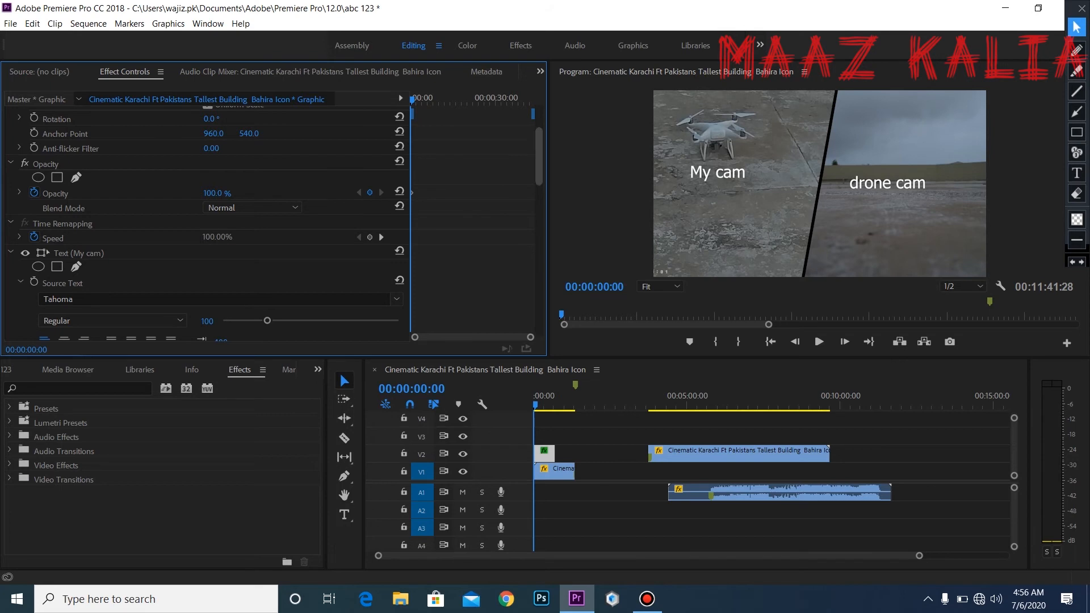
scroll(207, 227, up, 3)
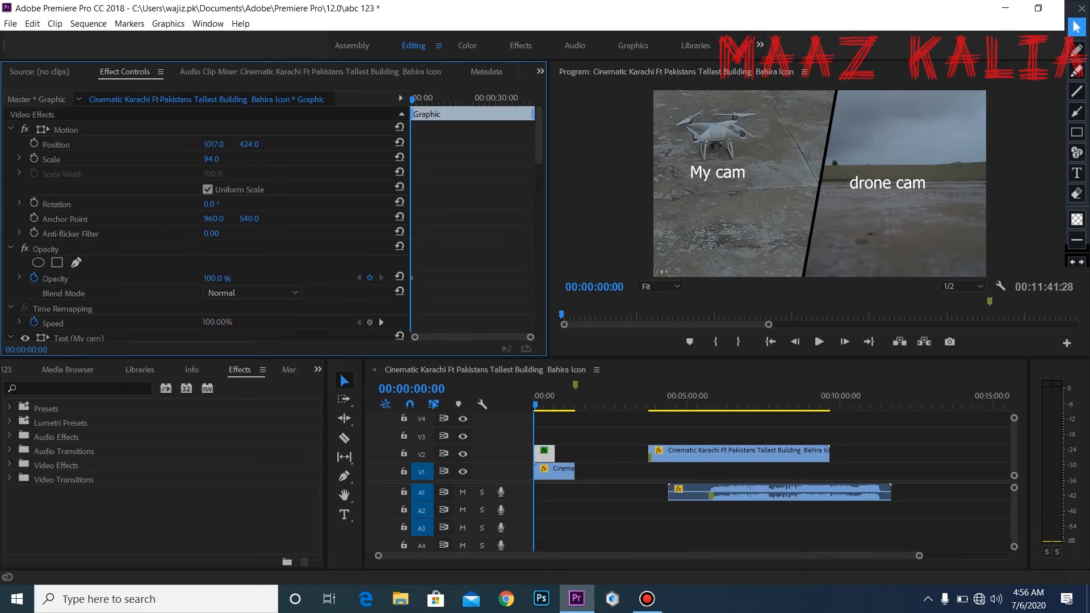
Preview the opening with its text from the sequence start, and set the text graphic's vertical Position to 752
key(space)
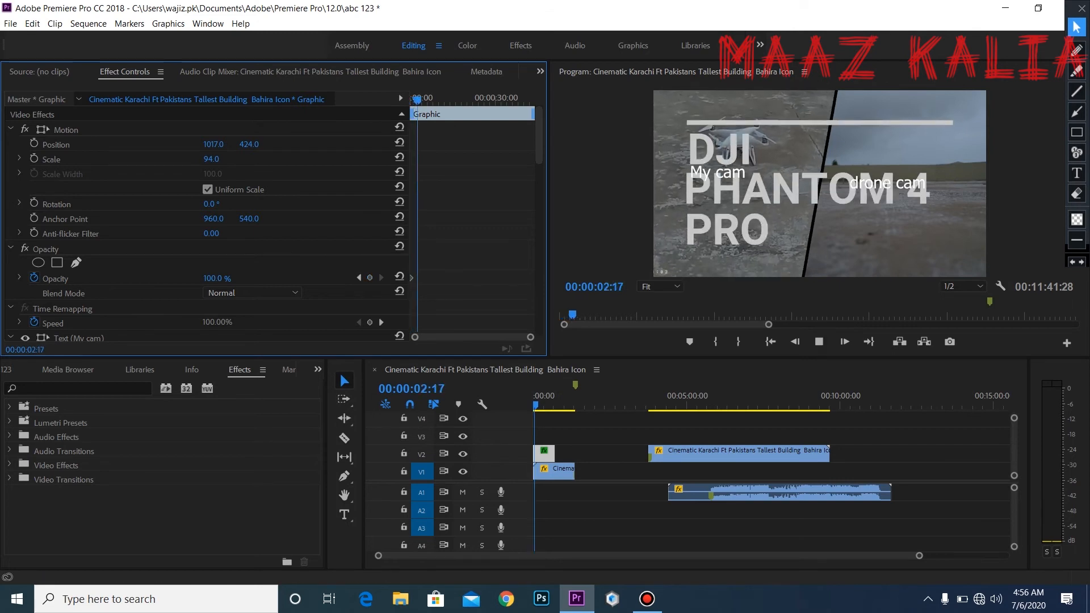
key(space)
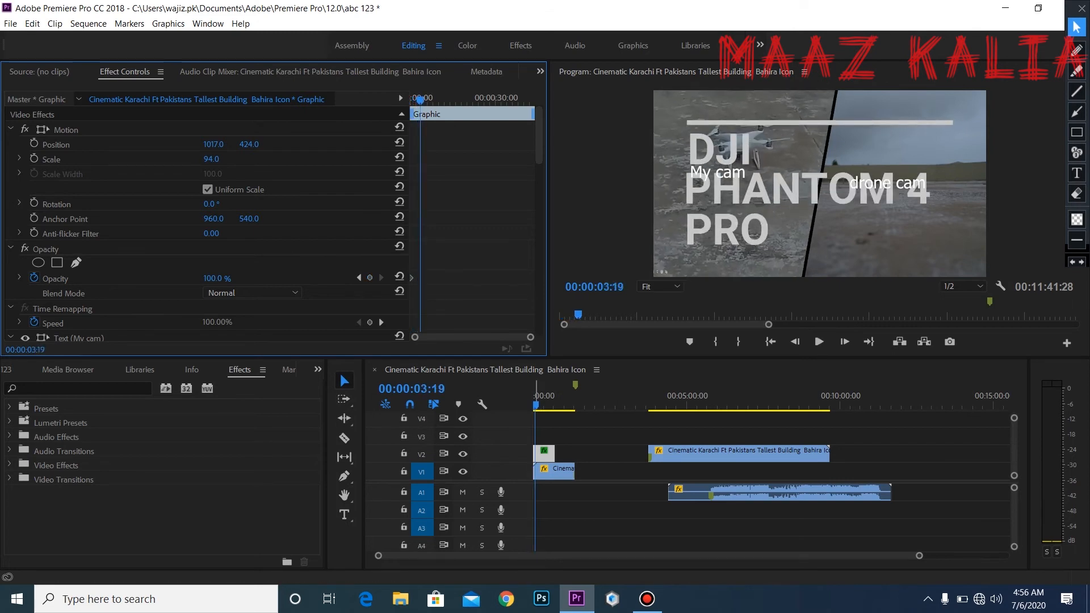
key(Home)
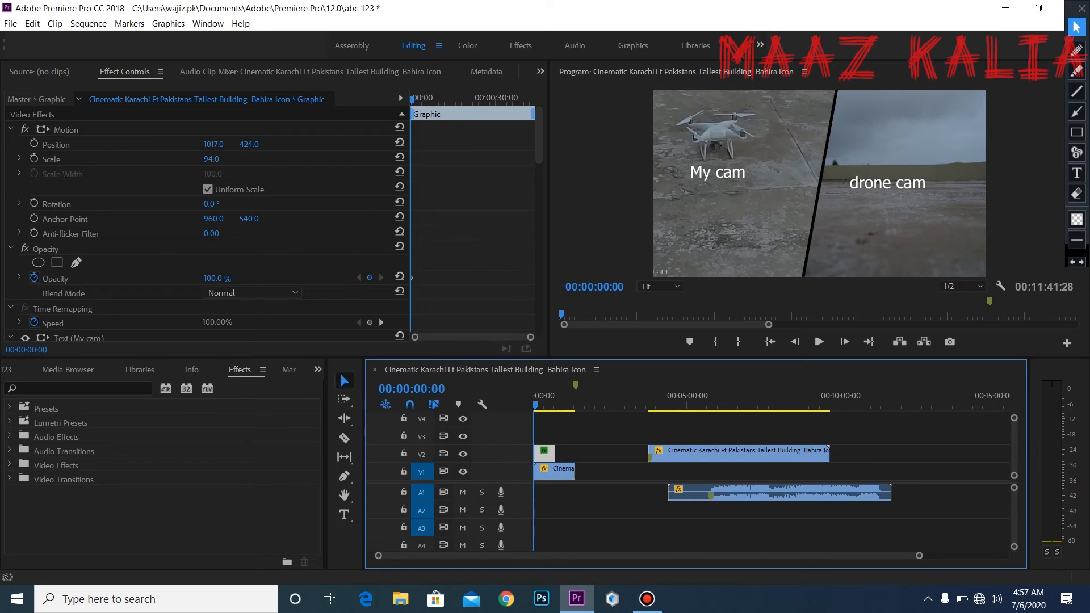
drag(249, 144, 435, 144)
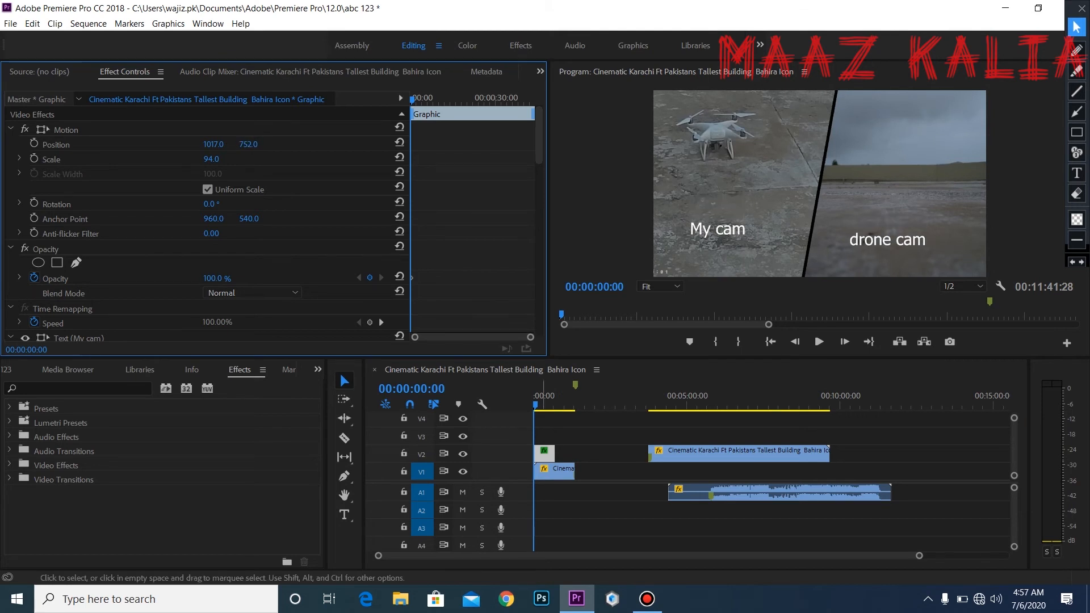
Play the opening seconds of the sequence to preview the camera label titles, then return to the first frame
key(shift+3)
key(space)
key(space)
key(space)
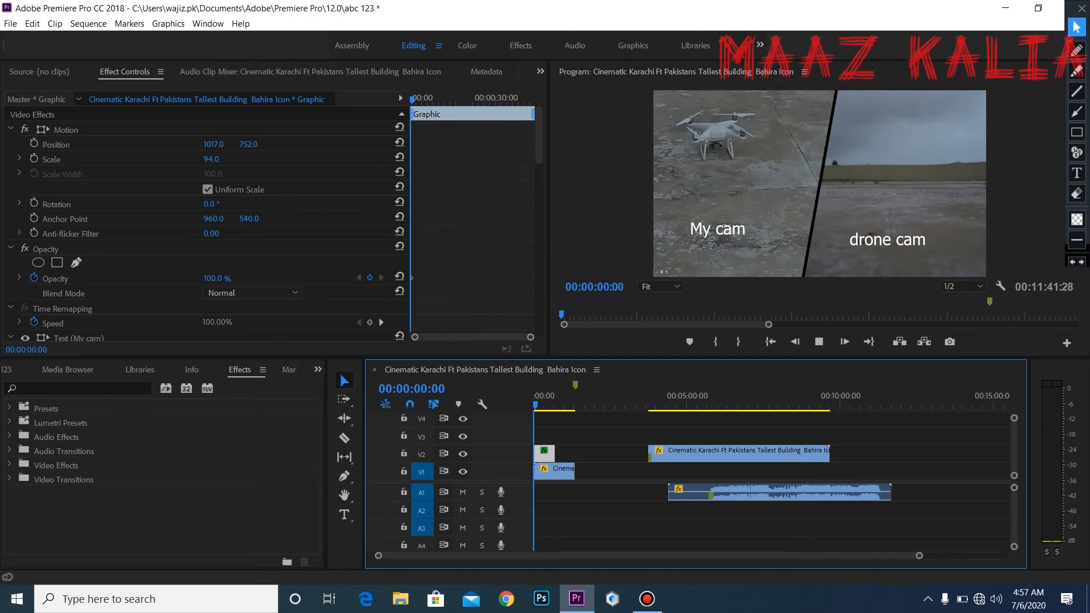
key(space)
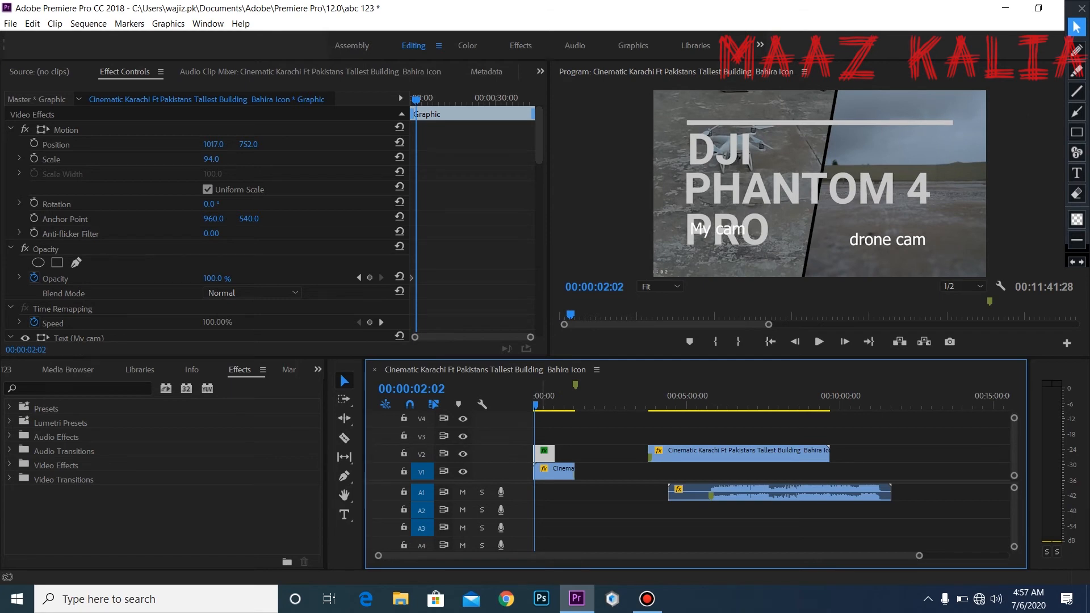
key(Home)
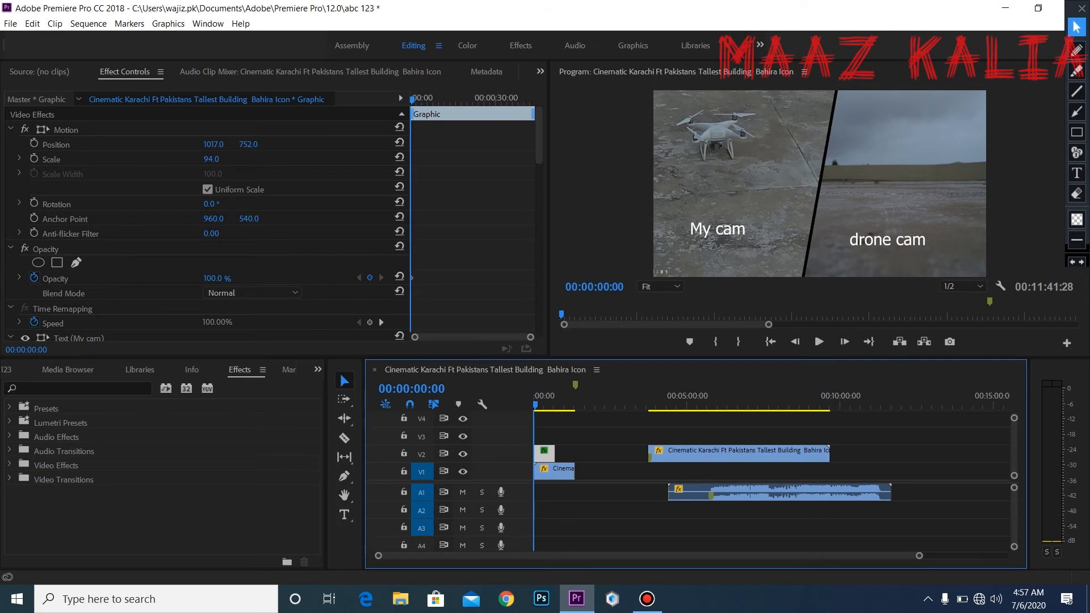
Animate the title graphic's horizontal Position with keyframes of -869 at the first frame and 1022 at 00:00:06:11
click(34, 143)
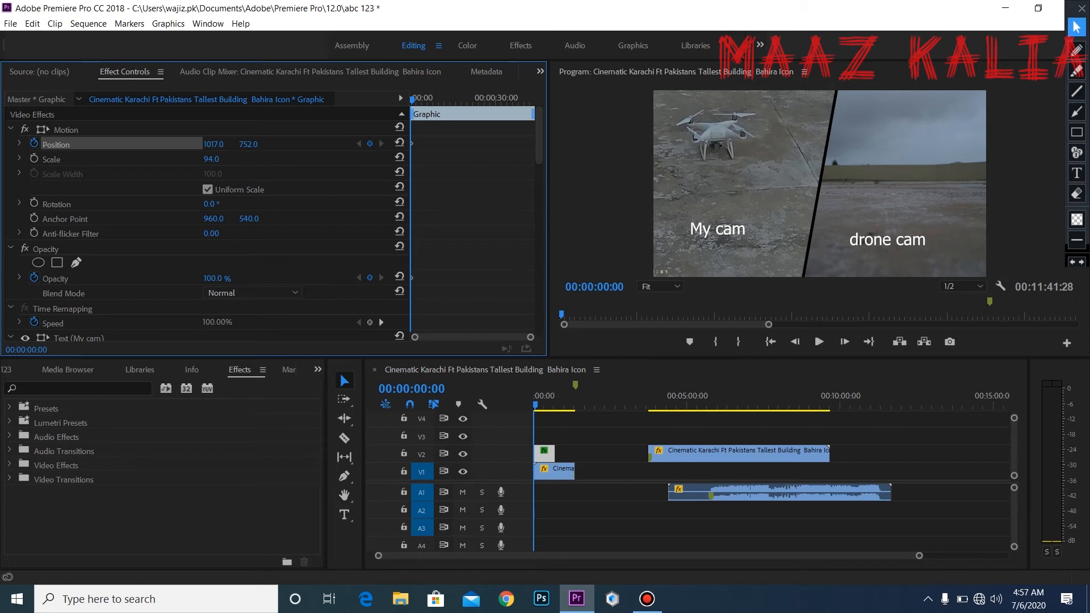
drag(214, 145, 21, 144)
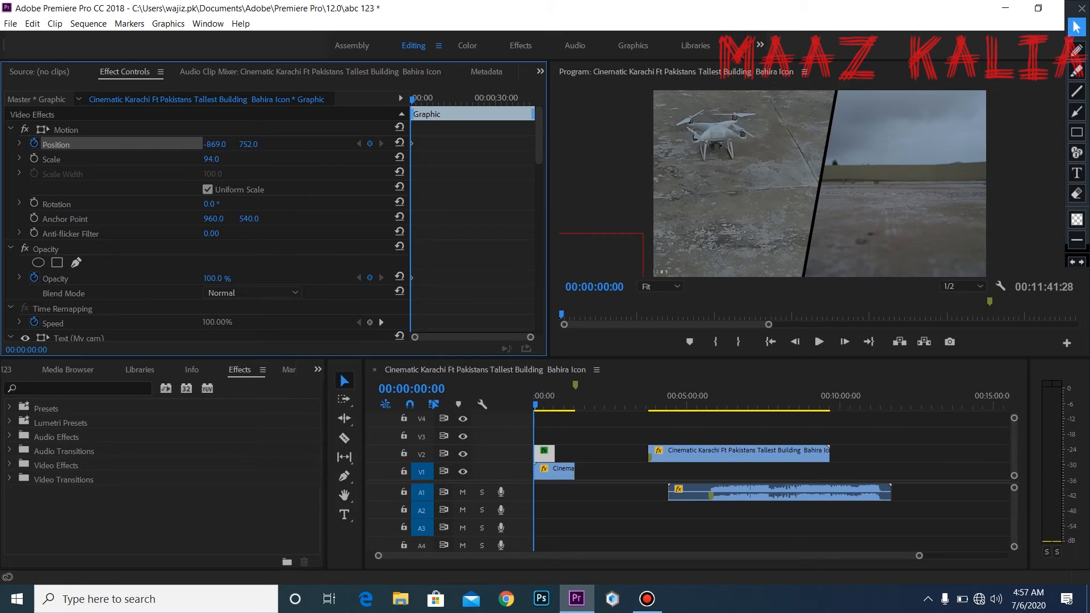
key(space)
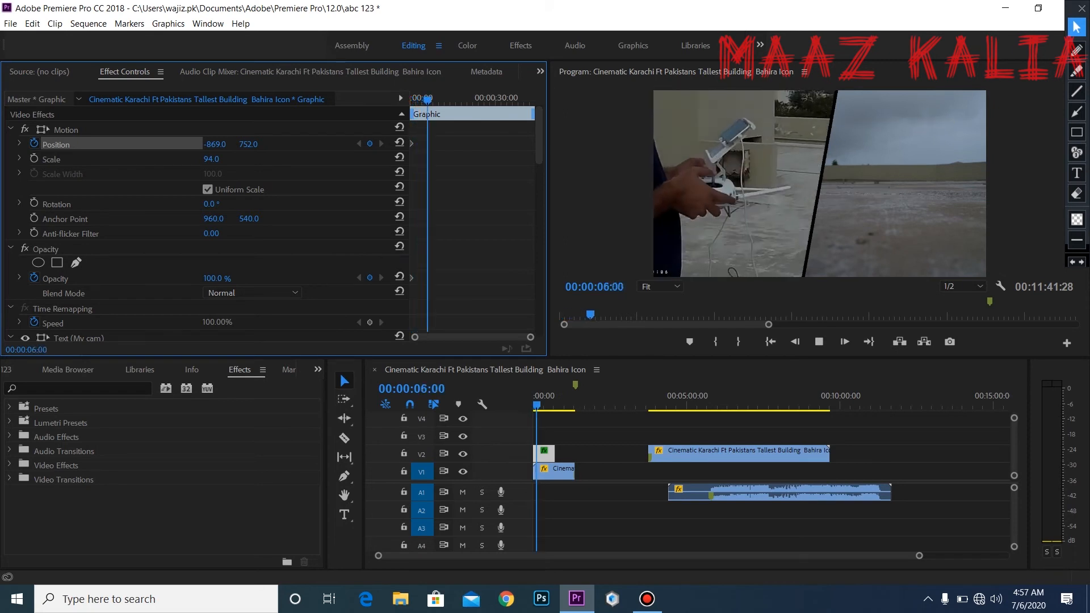
key(space)
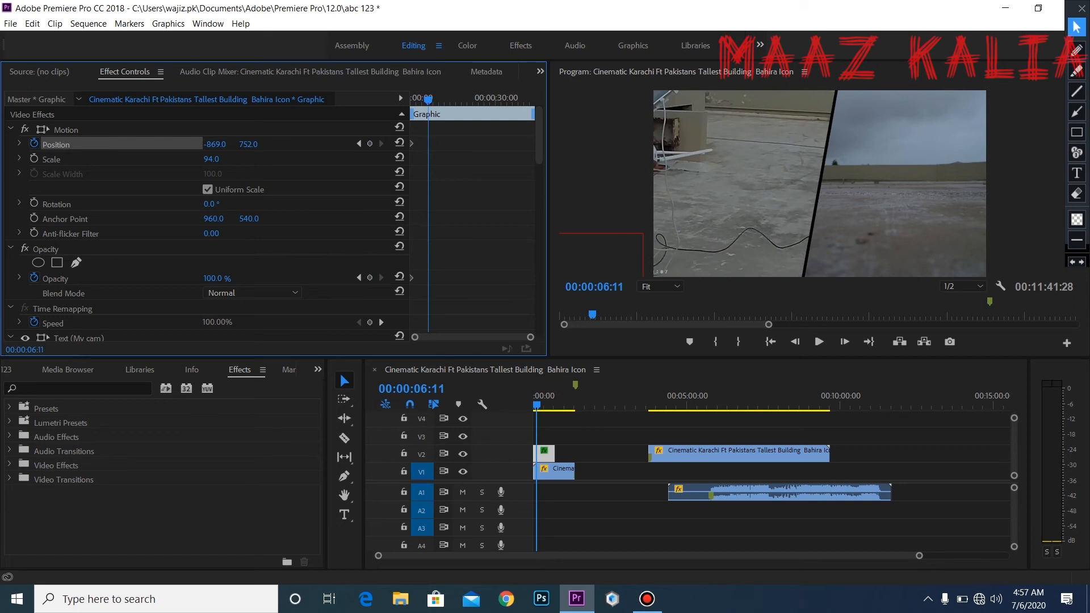
drag(215, 144, 1089, 145)
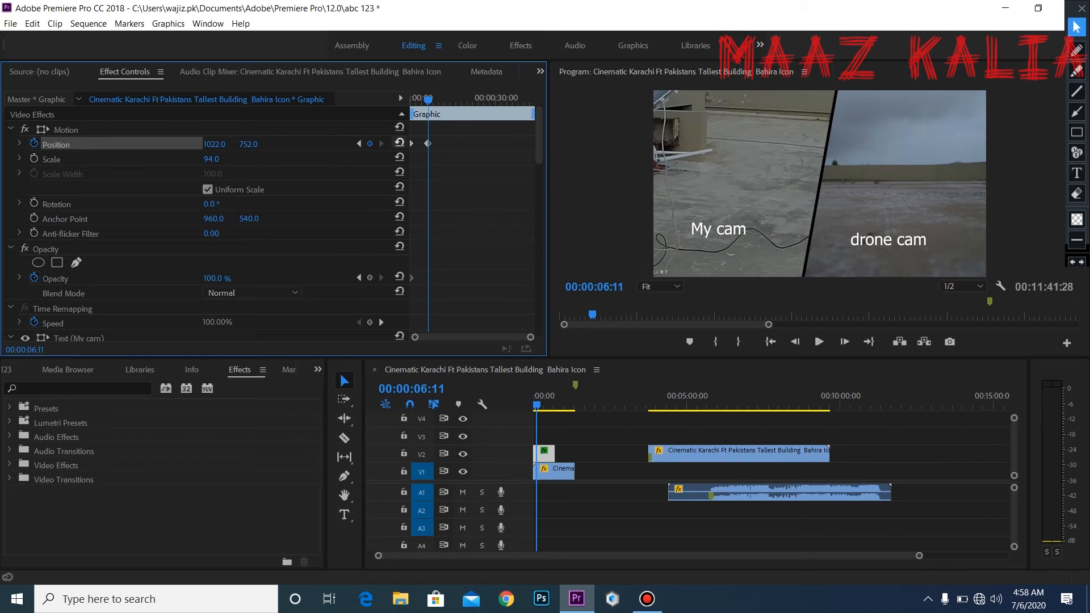
Move the first Position keyframe closer to the second one and play back the title's slide-in
key(Home)
key(space)
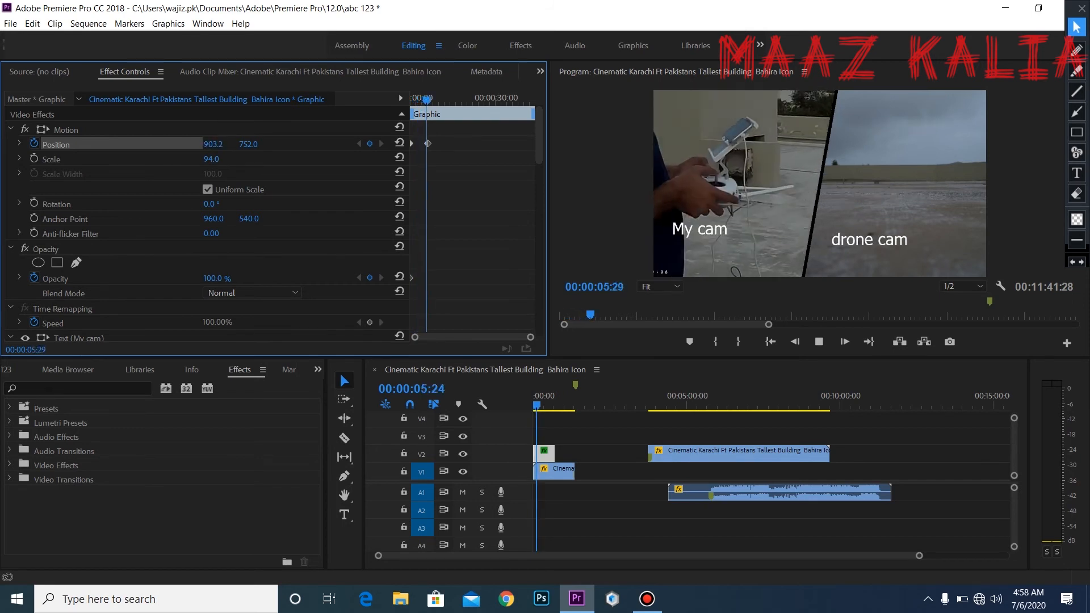
drag(431, 99, 411, 99)
drag(412, 143, 417, 143)
key(space)
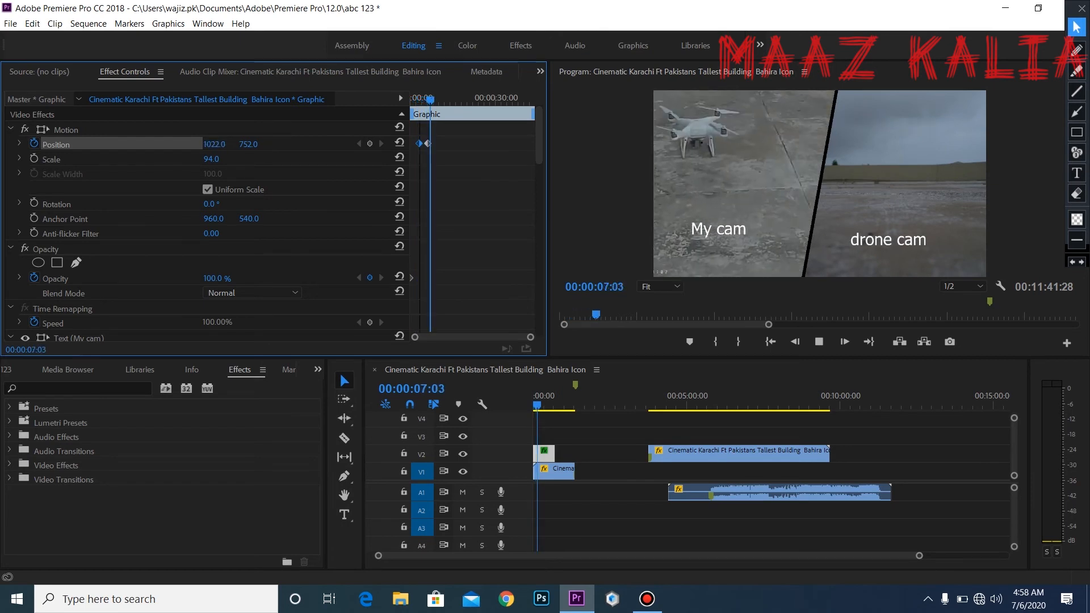
click(412, 100)
key(space)
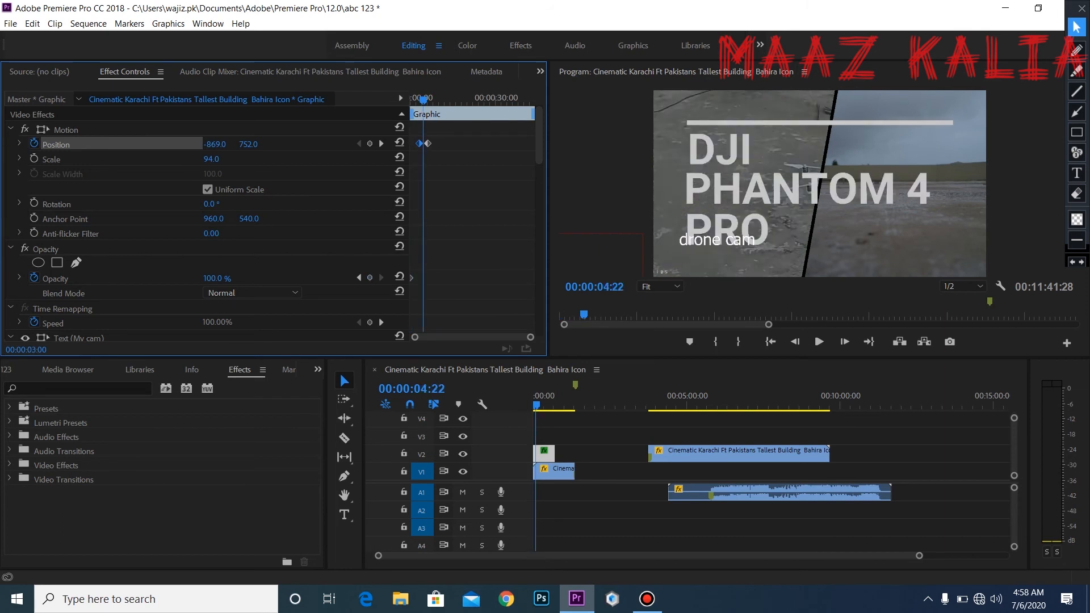
key(space)
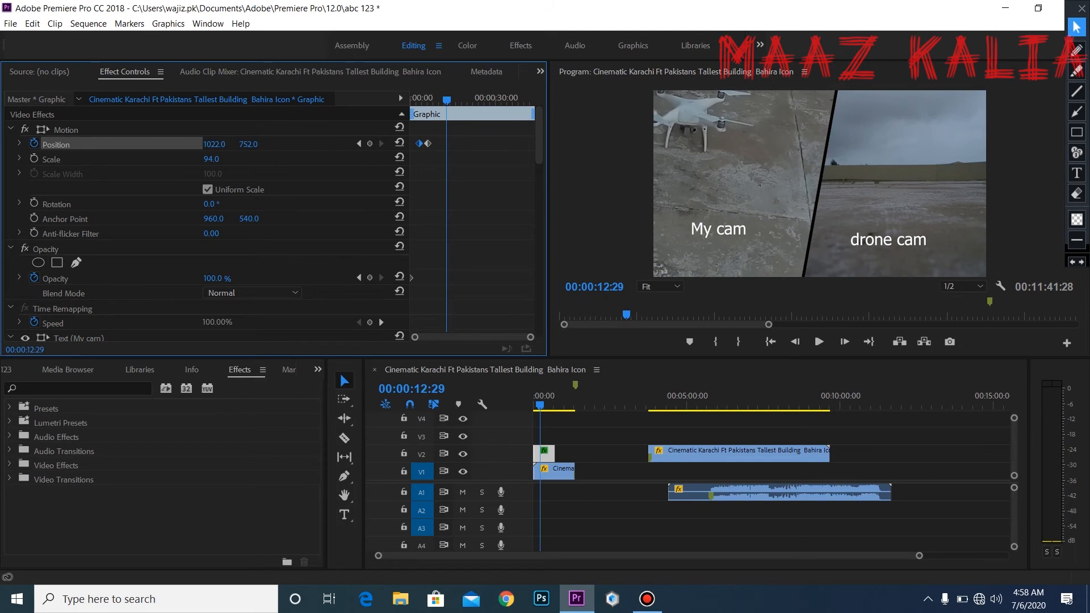
Set the title graphic's Opacity to 0% at 00:00:12:29 and delete the Opacity keyframe at the first frame
click(34, 277)
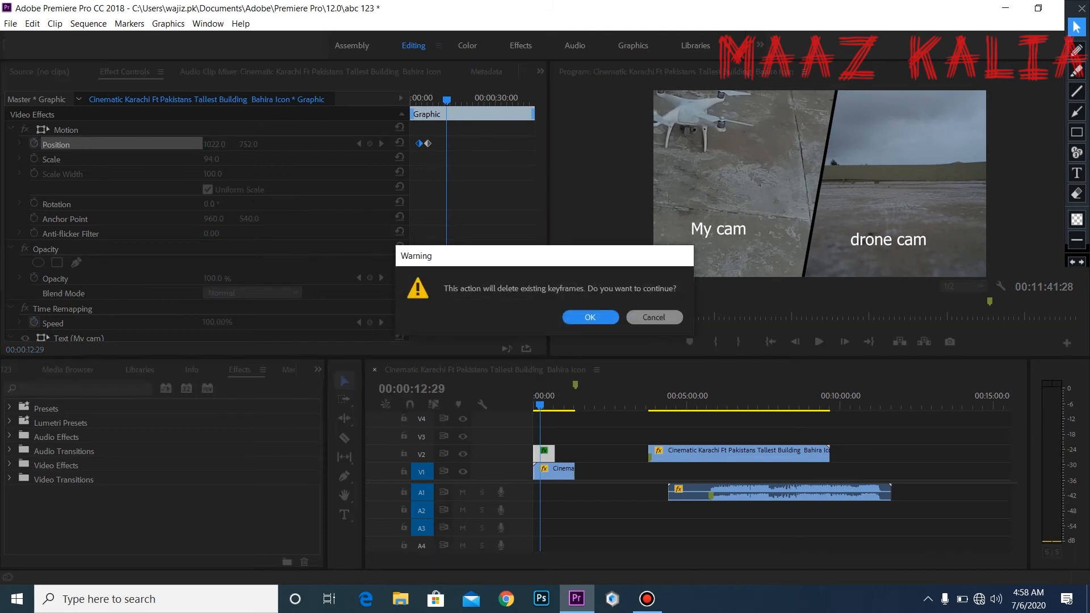
key(Return)
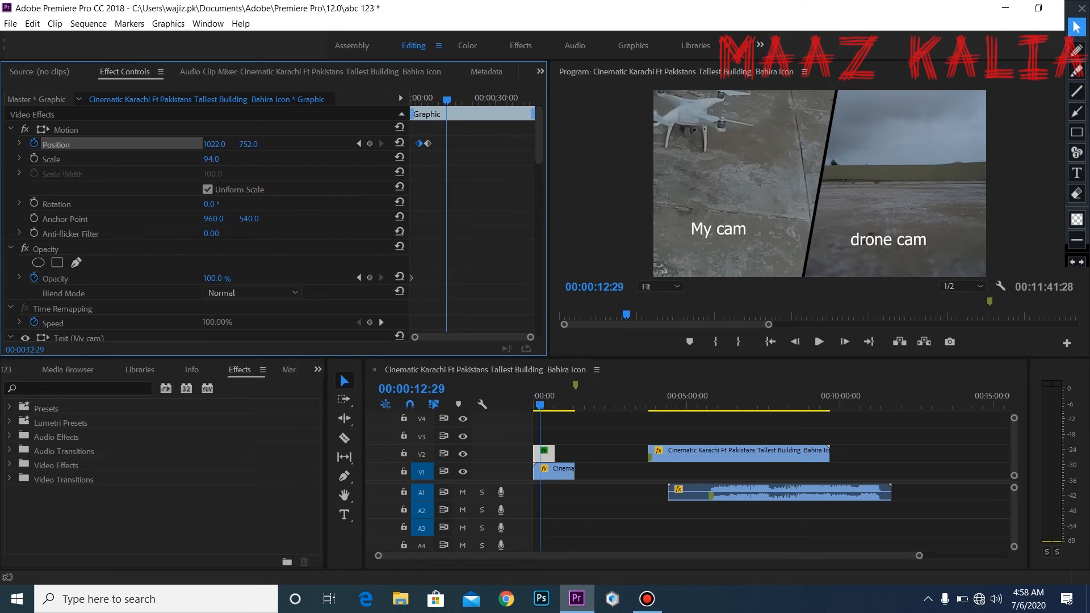
drag(214, 279, 158, 279)
mouse_move(447, 100)
mouse_down()
mouse_move(428, 100)
mouse_move(438, 100)
mouse_up()
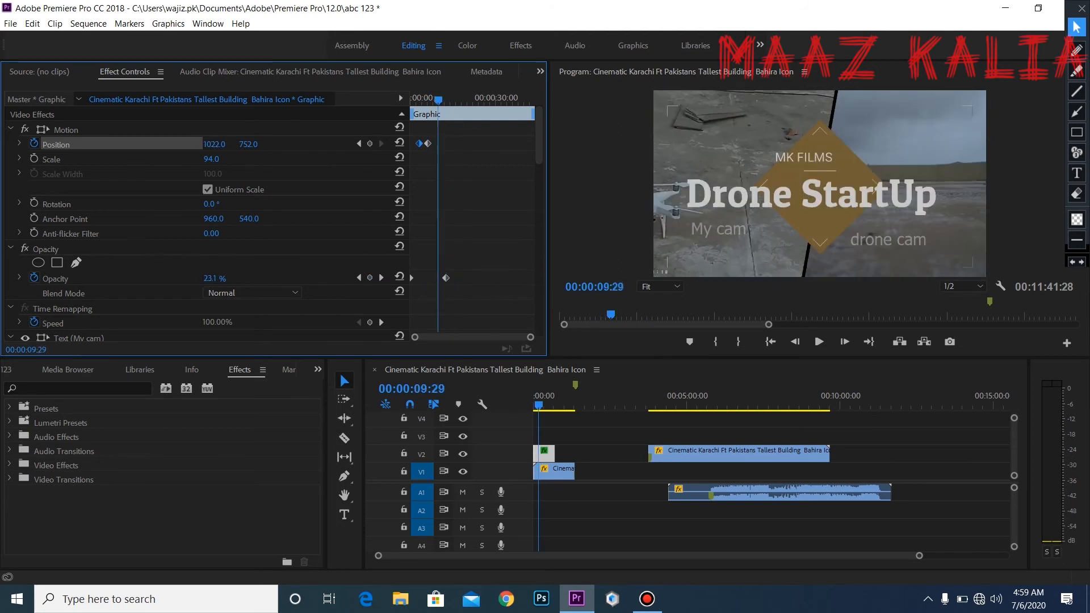
click(411, 278)
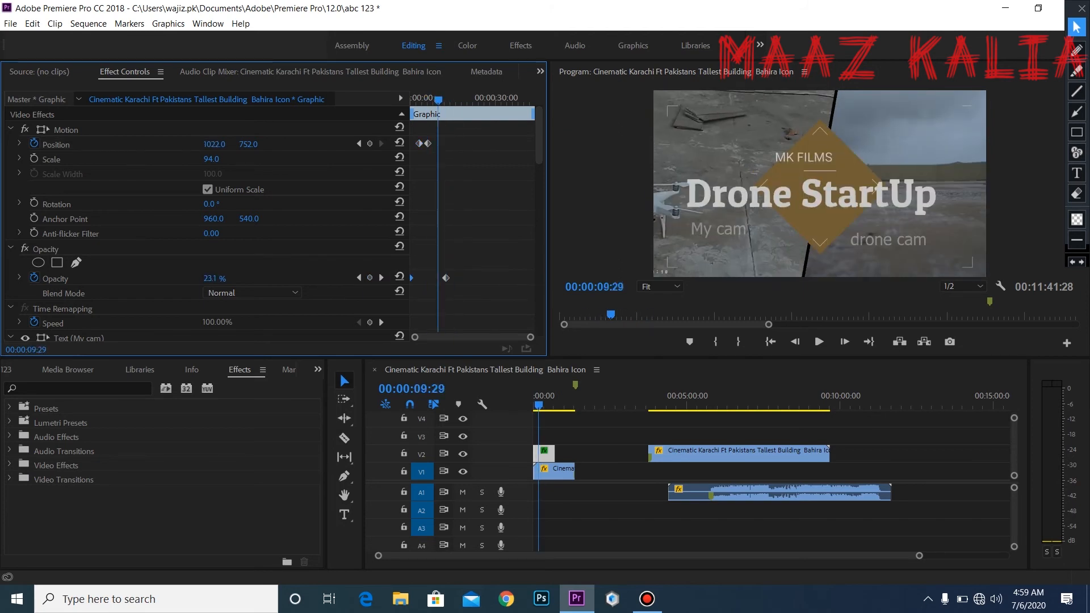
key(Delete)
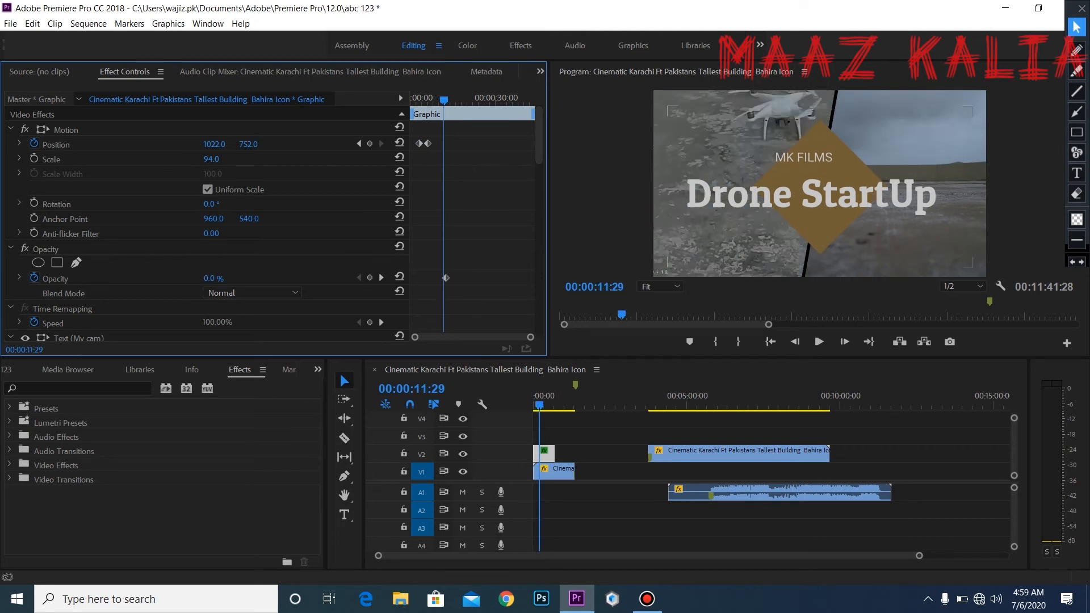
Play the title animation from the first frame and delete the Opacity keyframe at 00:00:12:29
drag(455, 100, 429, 100)
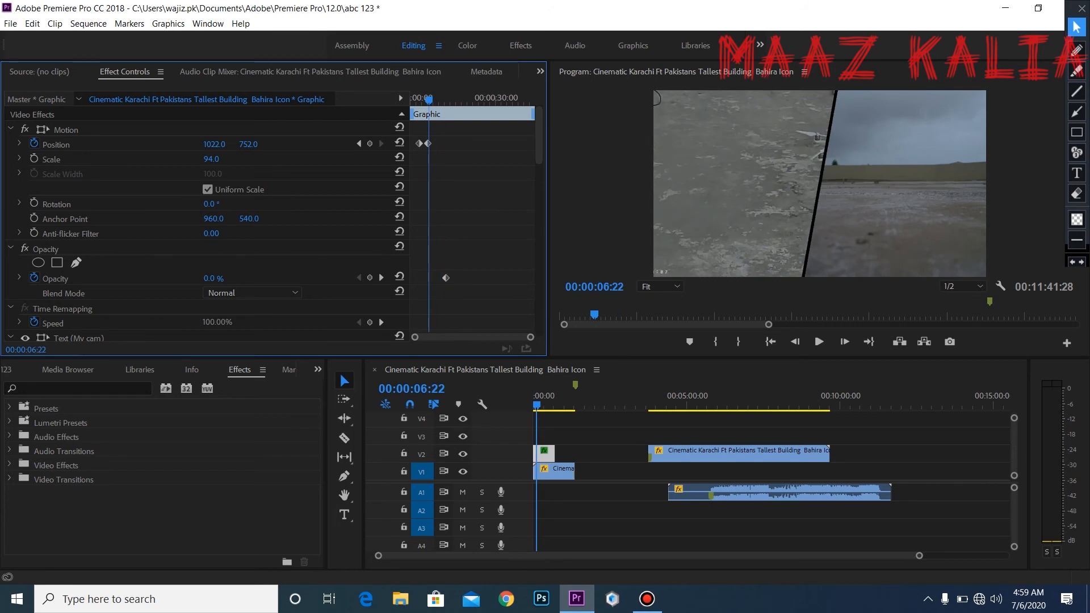
drag(428, 100, 411, 100)
key(space)
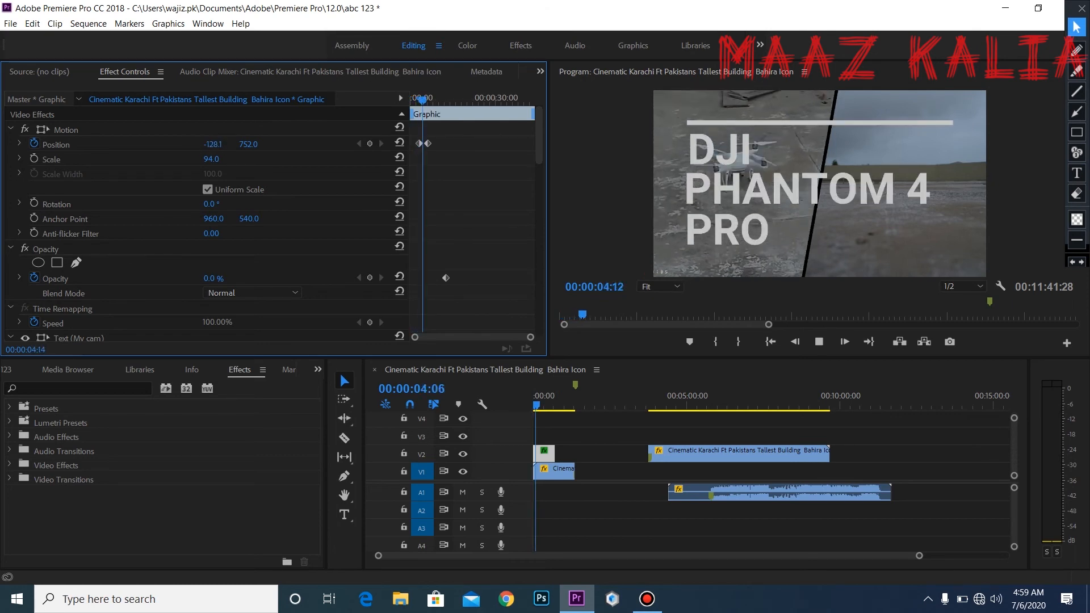
key(space)
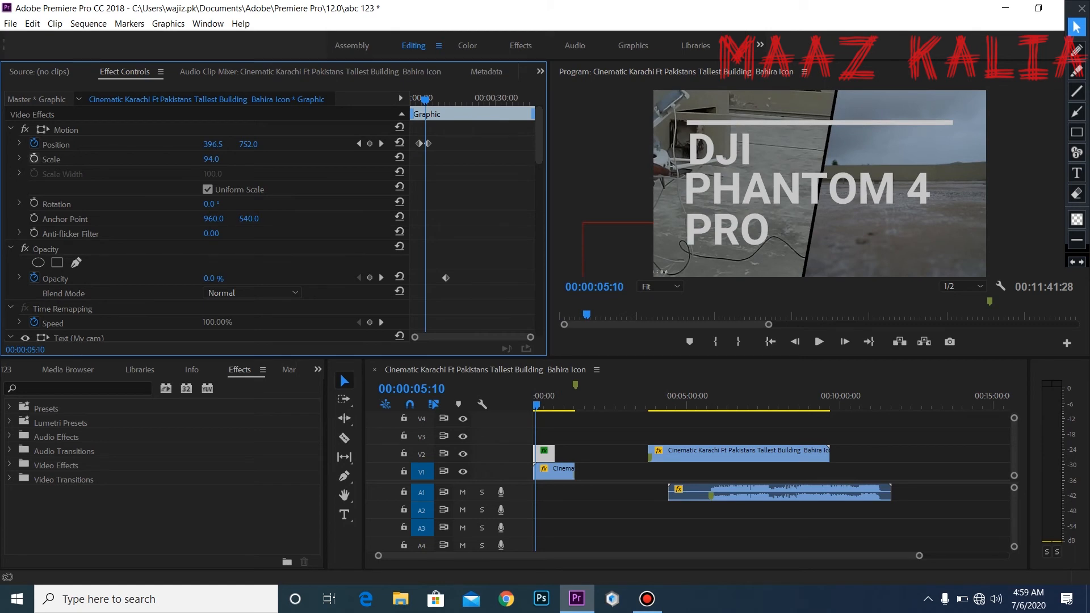
click(445, 278)
key(Delete)
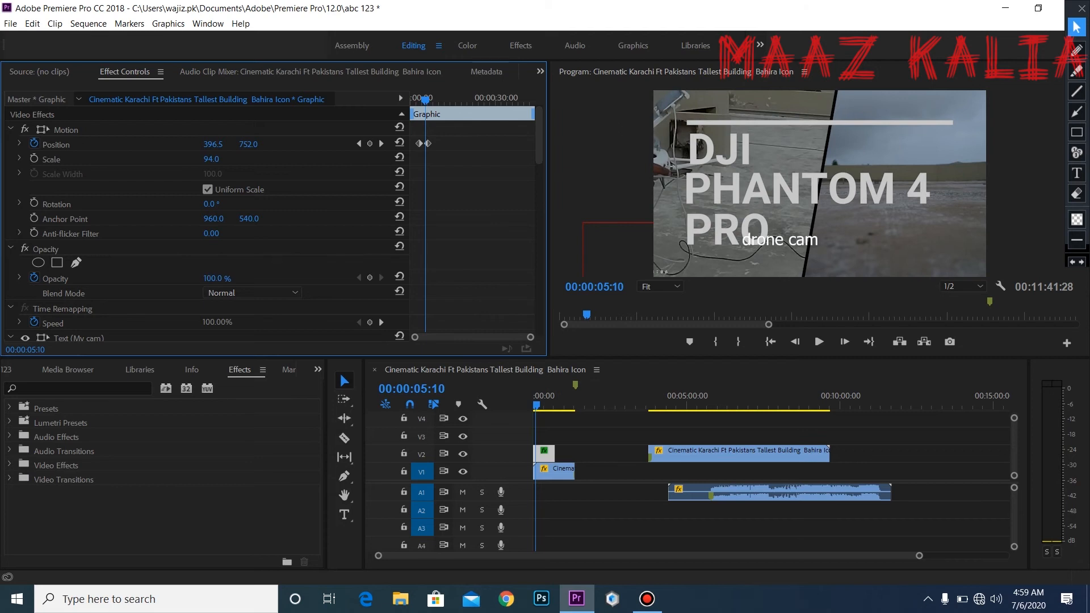
Keyframe the title graphic's Opacity at 100% at the first frame and at 00:00:07:29
drag(425, 100, 411, 100)
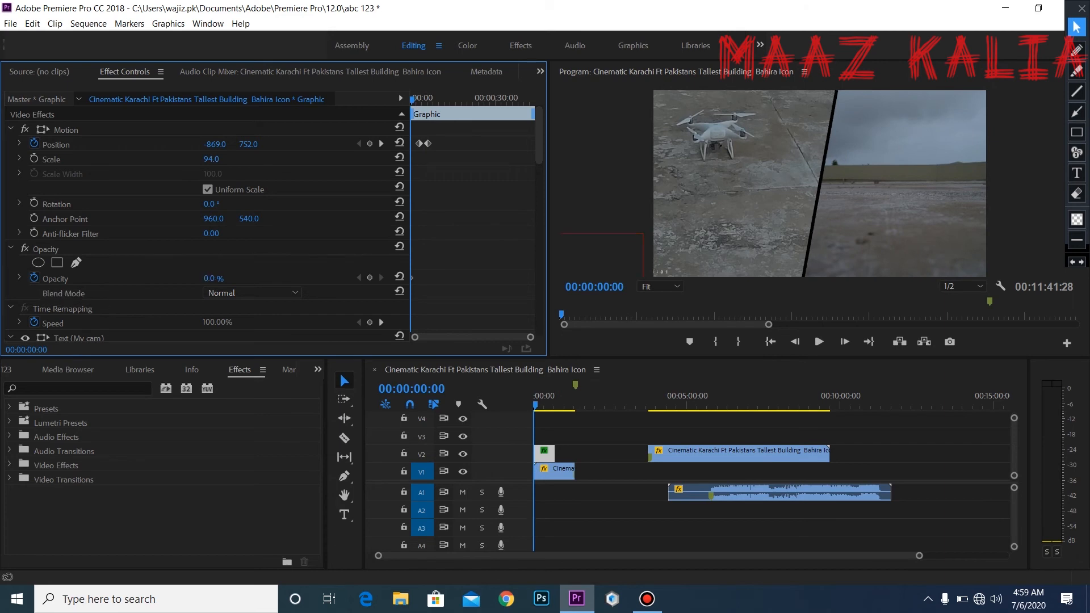
drag(412, 100, 433, 99)
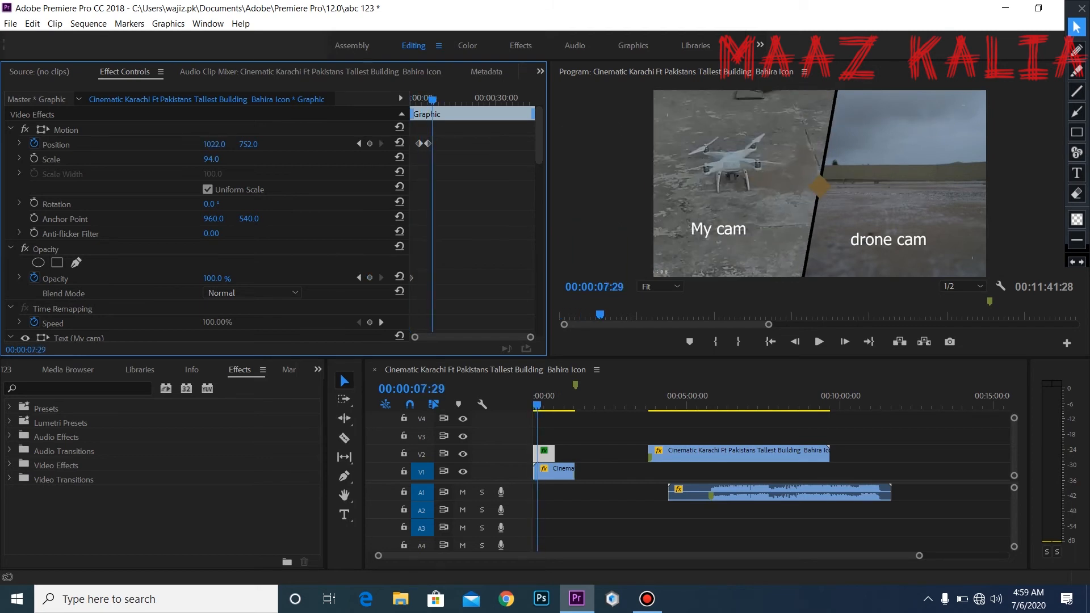
mouse_move(217, 279)
mouse_down()
mouse_move(164, 279)
mouse_move(221, 278)
mouse_up()
click(533, 405)
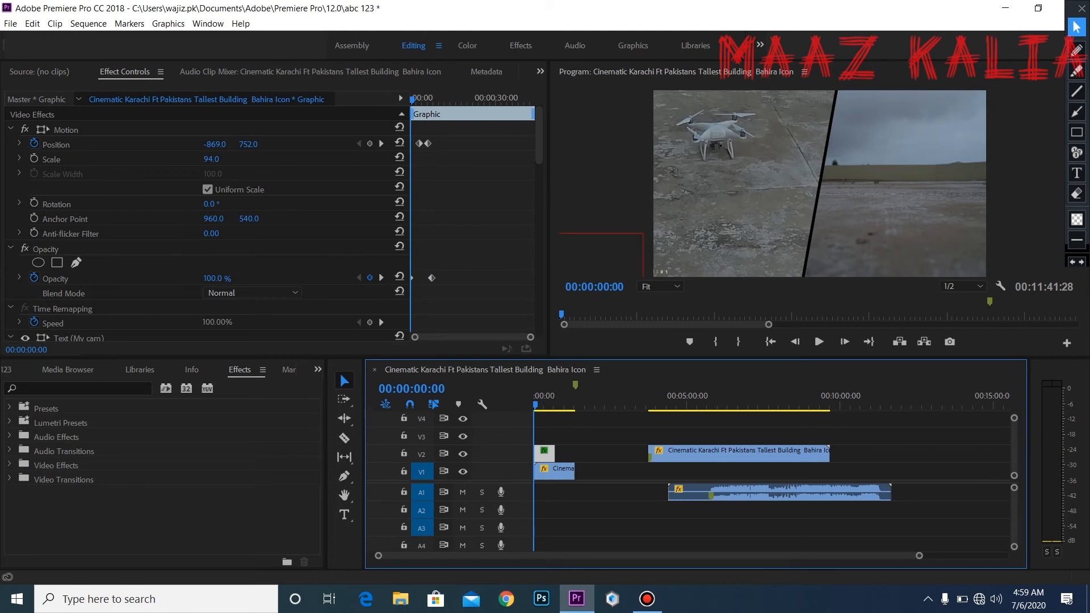
Try the Stencil and Symbol fonts on the "My cam" text with the preview at 00:00:20:25
drag(535, 405, 544, 404)
click(469, 100)
scroll(205, 227, down, 5)
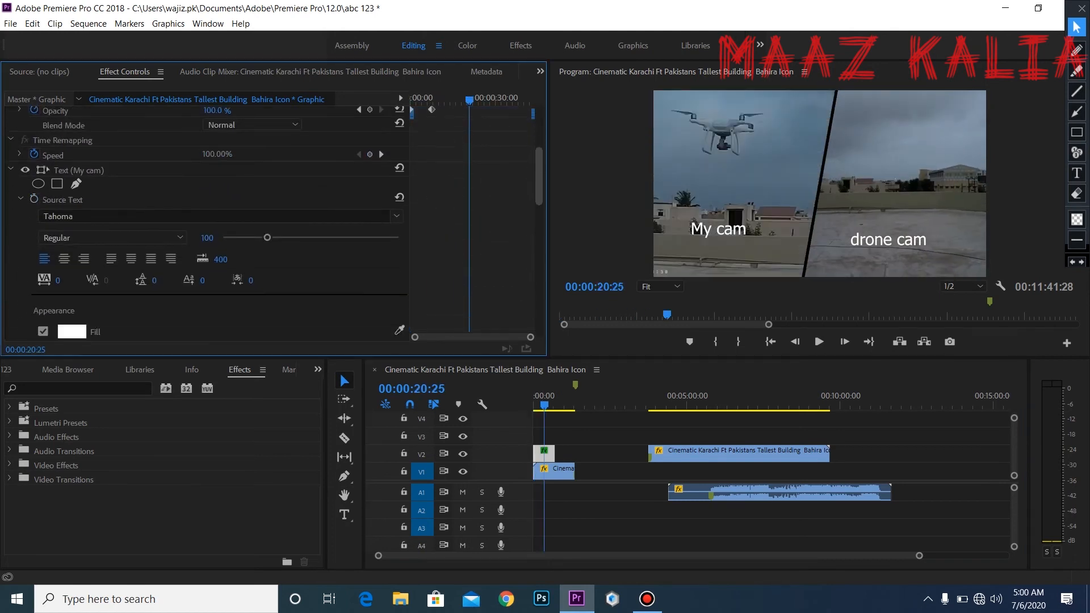
scroll(204, 227, up, 5)
scroll(204, 228, down, 2)
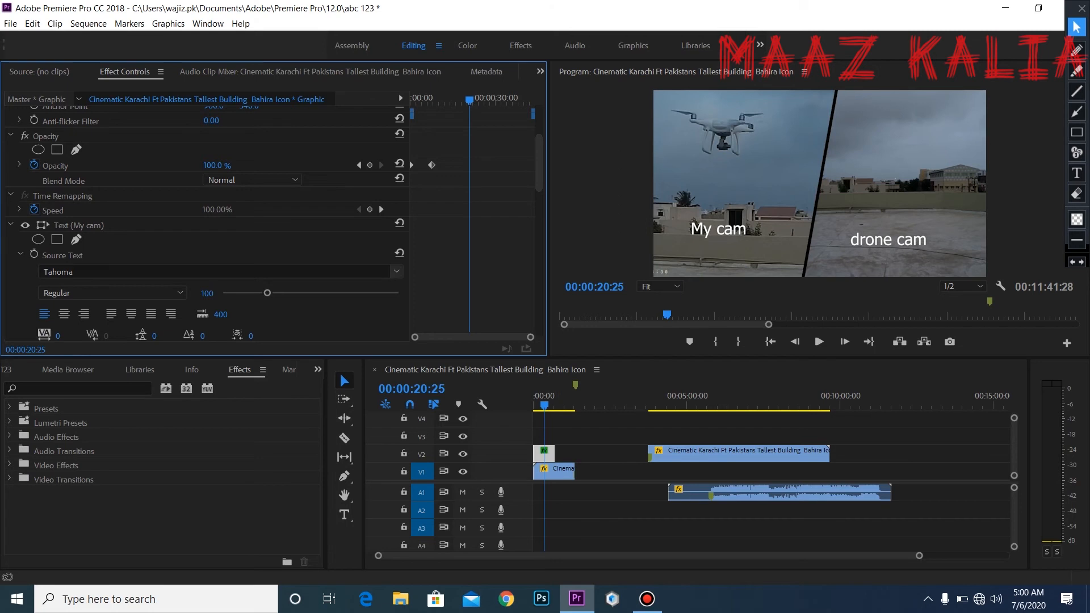
scroll(204, 227, down, 2)
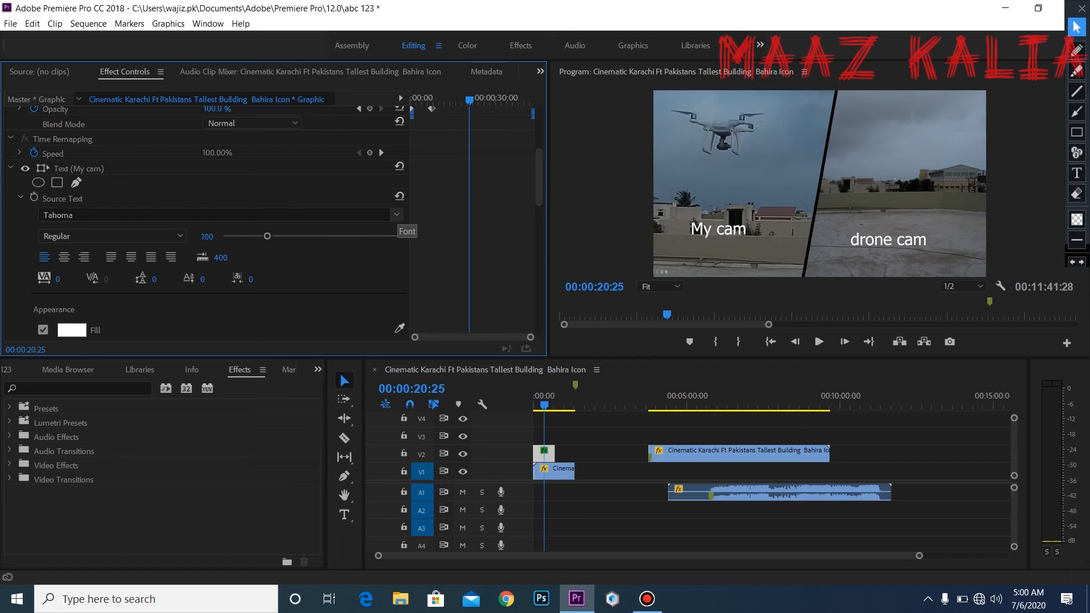
click(397, 214)
scroll(164, 375, down, 5)
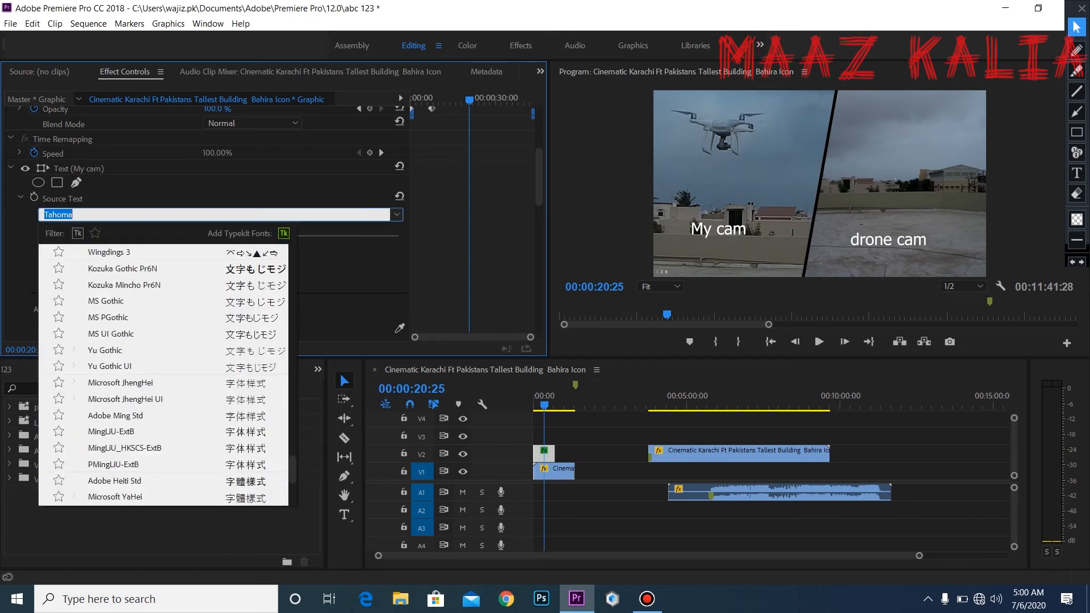
scroll(164, 375, down, 4)
scroll(163, 374, down, 6)
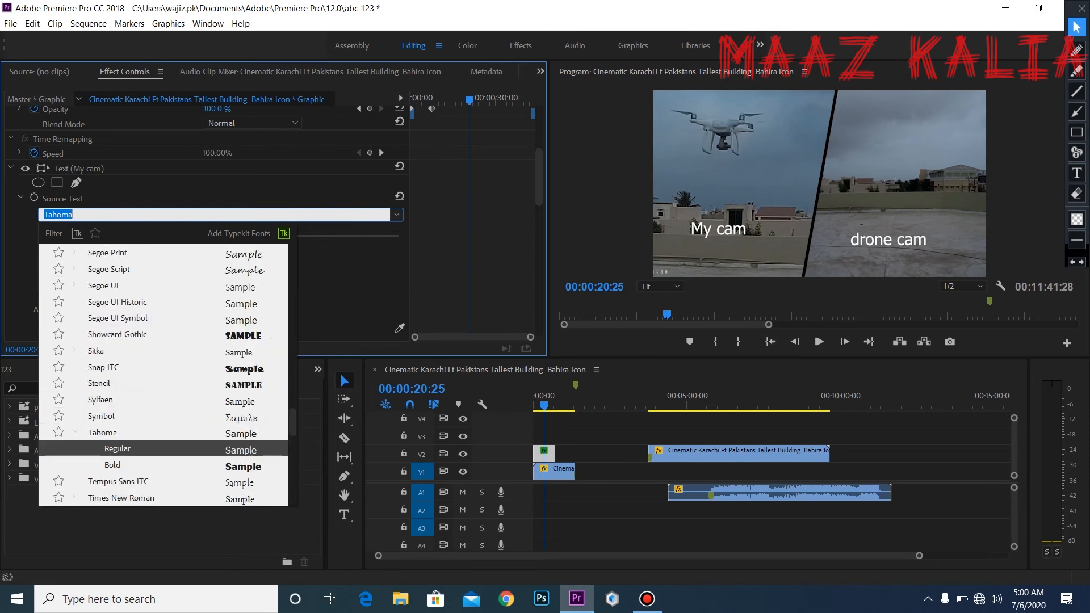
click(99, 383)
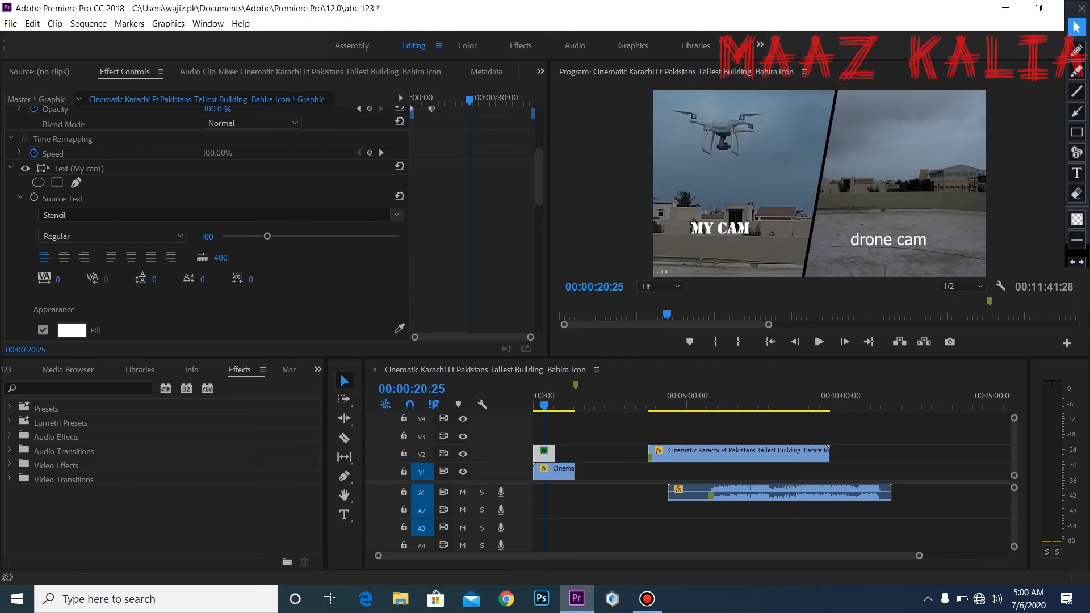
click(396, 215)
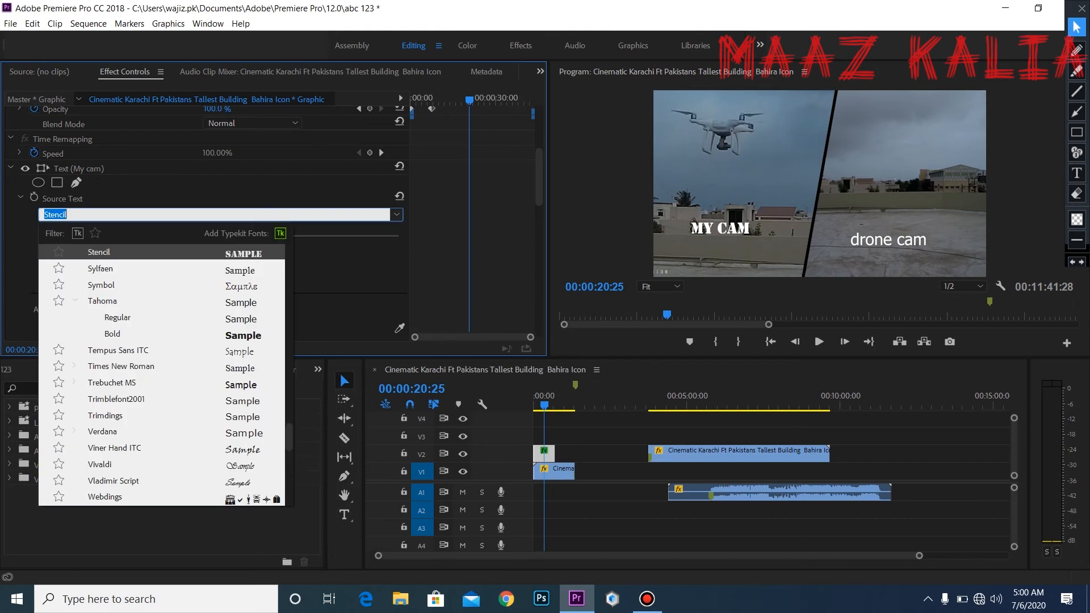
click(101, 285)
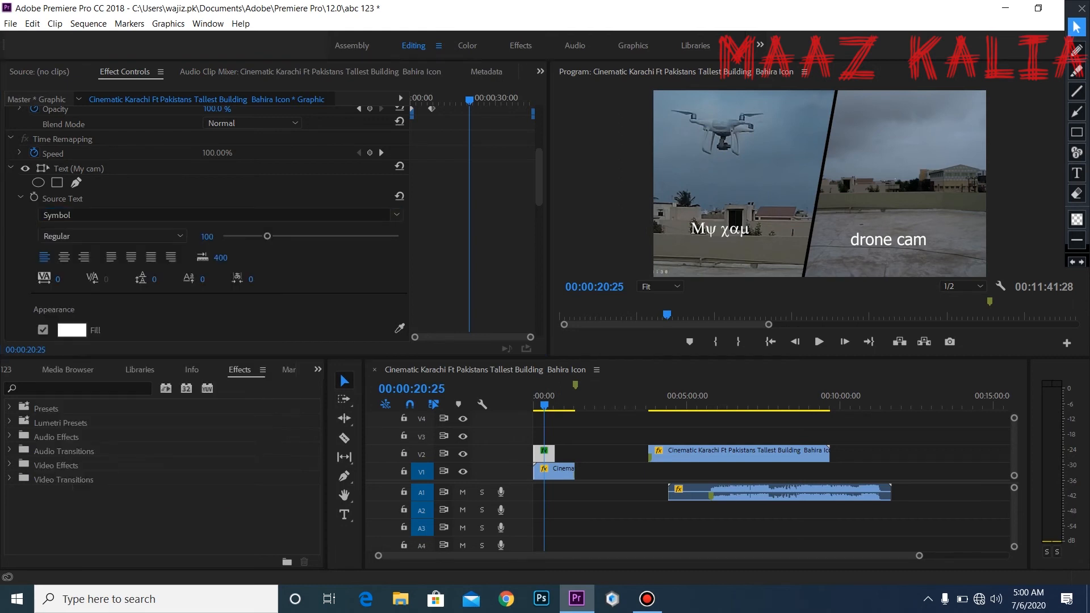
Set the font of the "My cam" text to Verdana
click(396, 215)
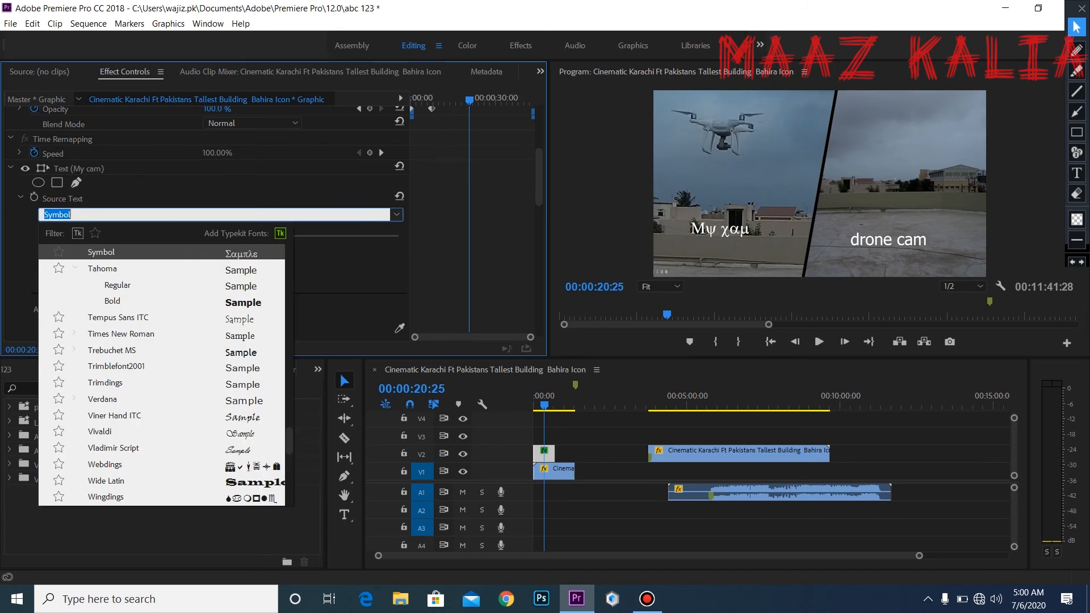
scroll(162, 375, down, 2)
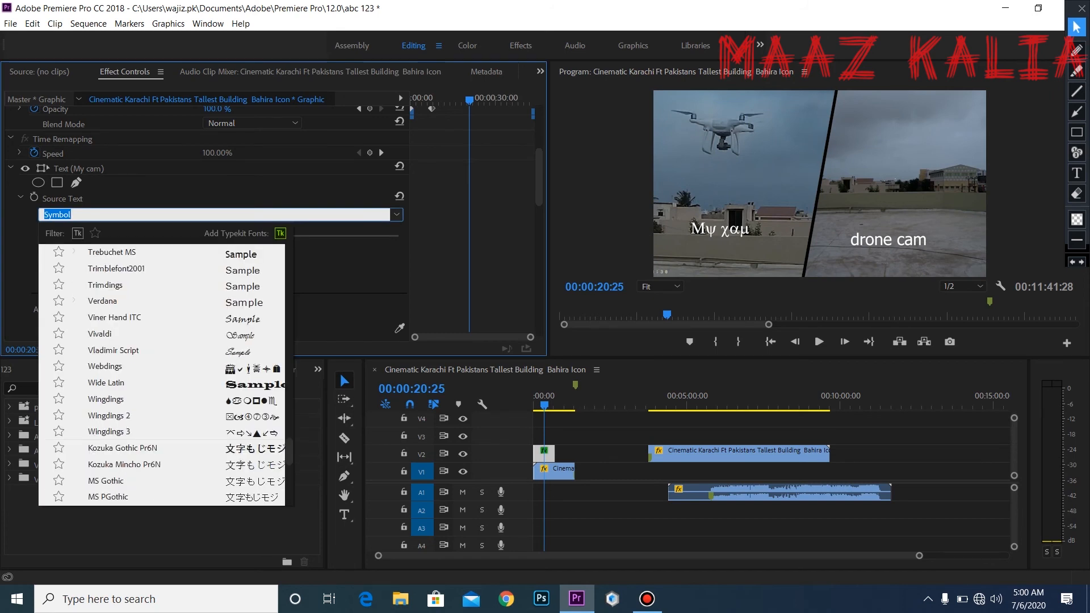
click(102, 301)
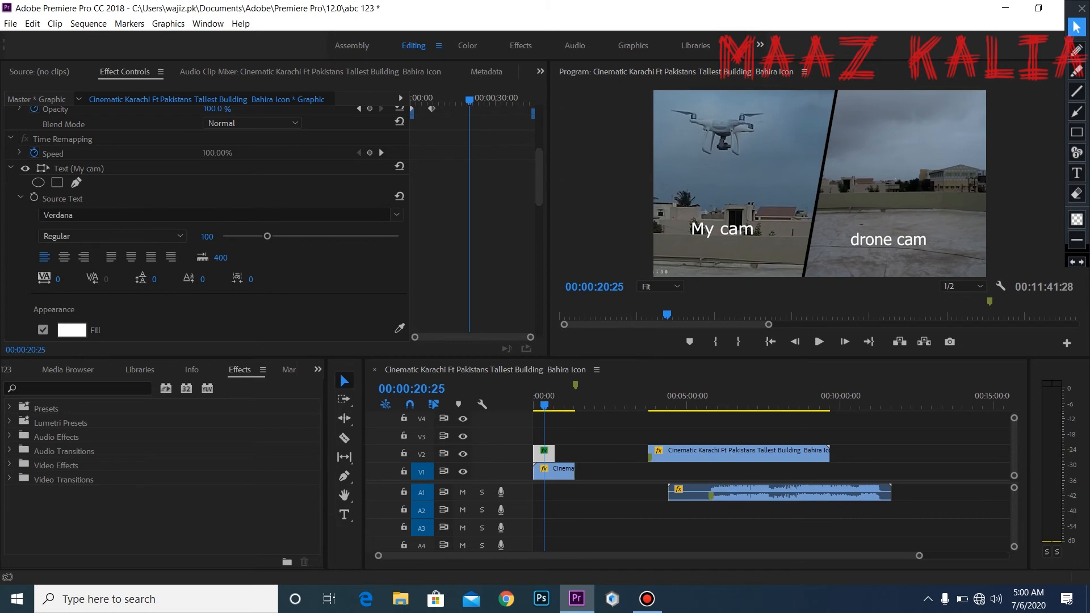
Set the "My cam" text's style to Bold Italic and its font size to 134
click(111, 235)
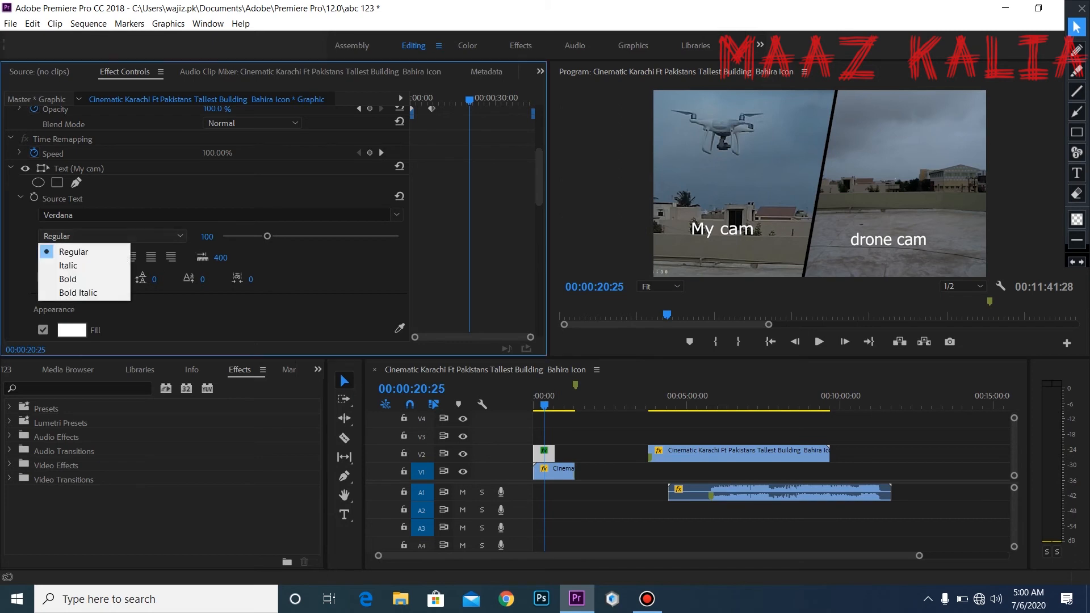
click(68, 265)
click(110, 235)
click(78, 292)
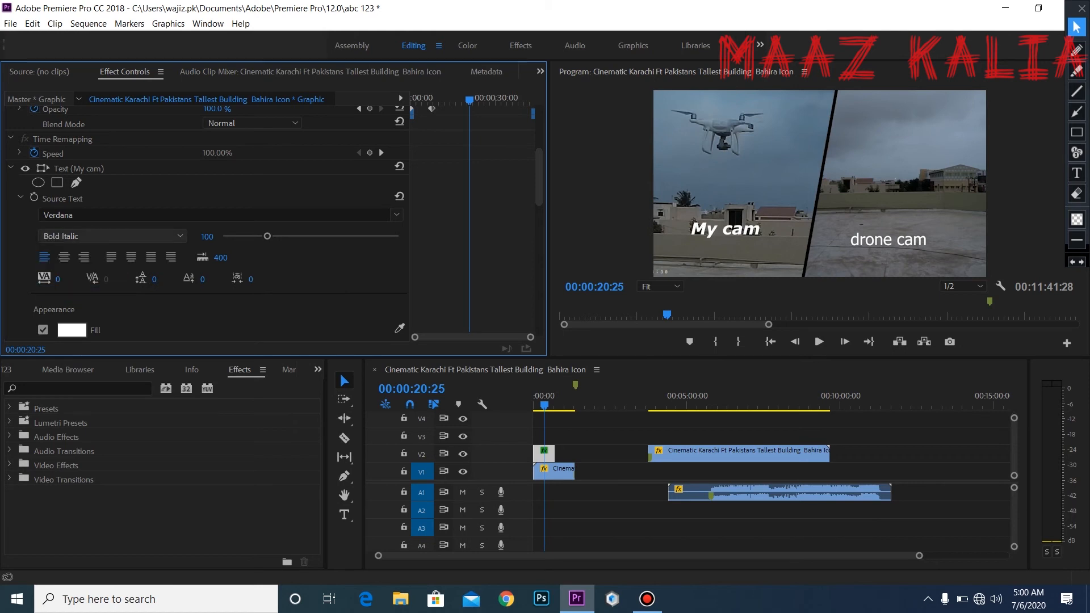
click(111, 236)
key(Escape)
mouse_move(267, 236)
mouse_down()
mouse_move(302, 235)
mouse_move(225, 236)
mouse_move(304, 236)
mouse_move(282, 235)
mouse_up()
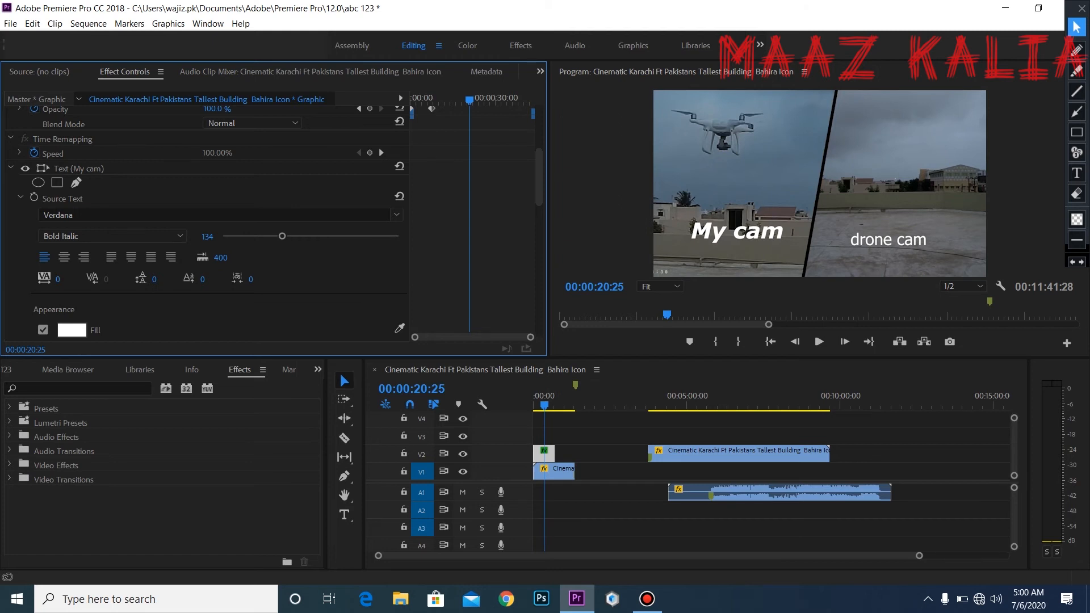
Change the fill colour of the "My cam" text to dark brown 2E0D0D
scroll(204, 227, down, 4)
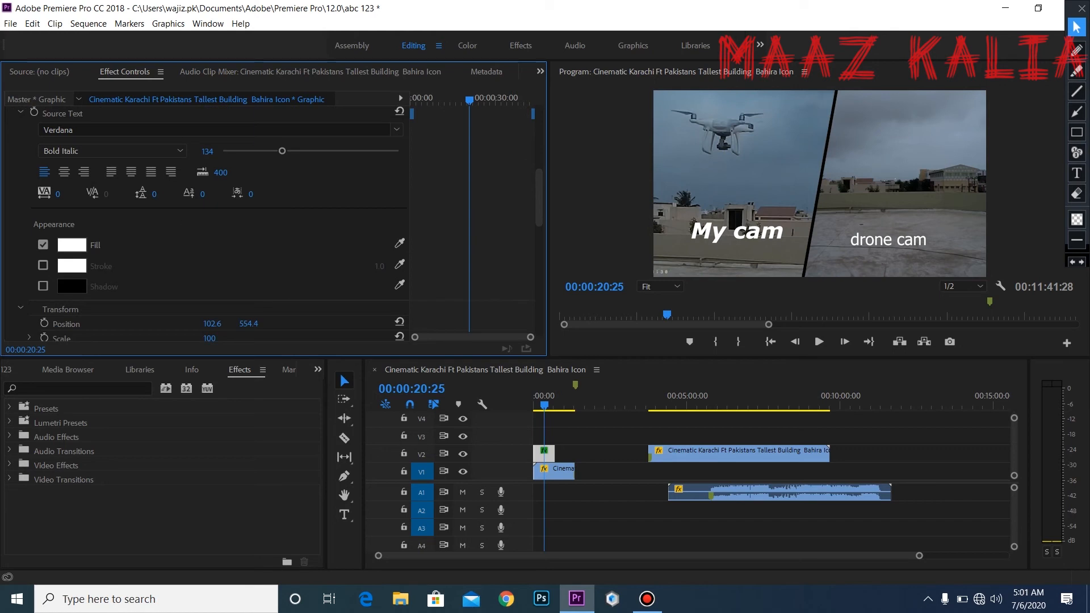
scroll(218, 224, down, 1)
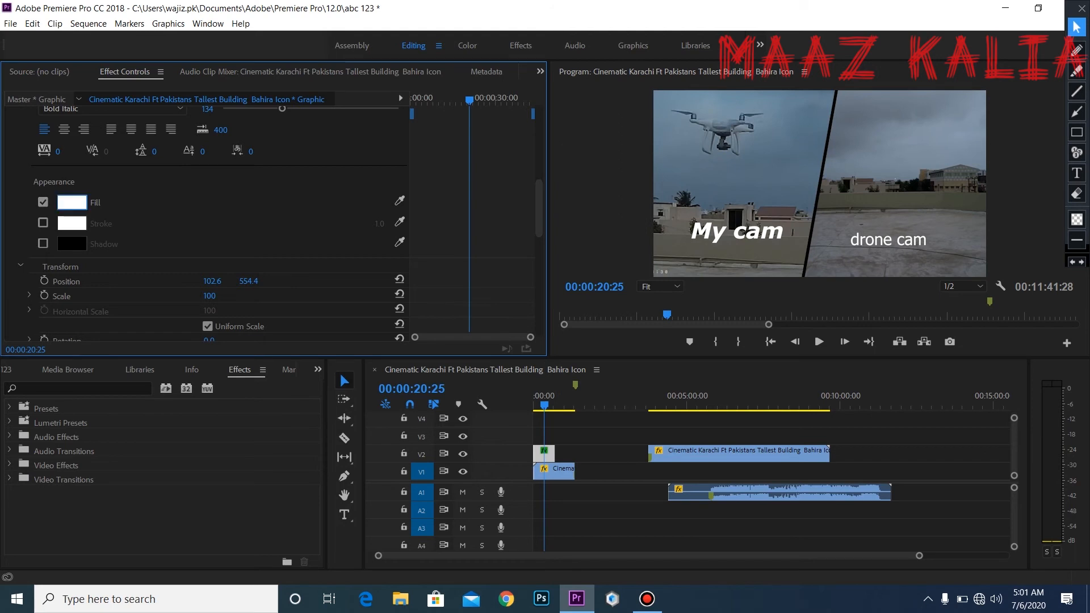
click(72, 202)
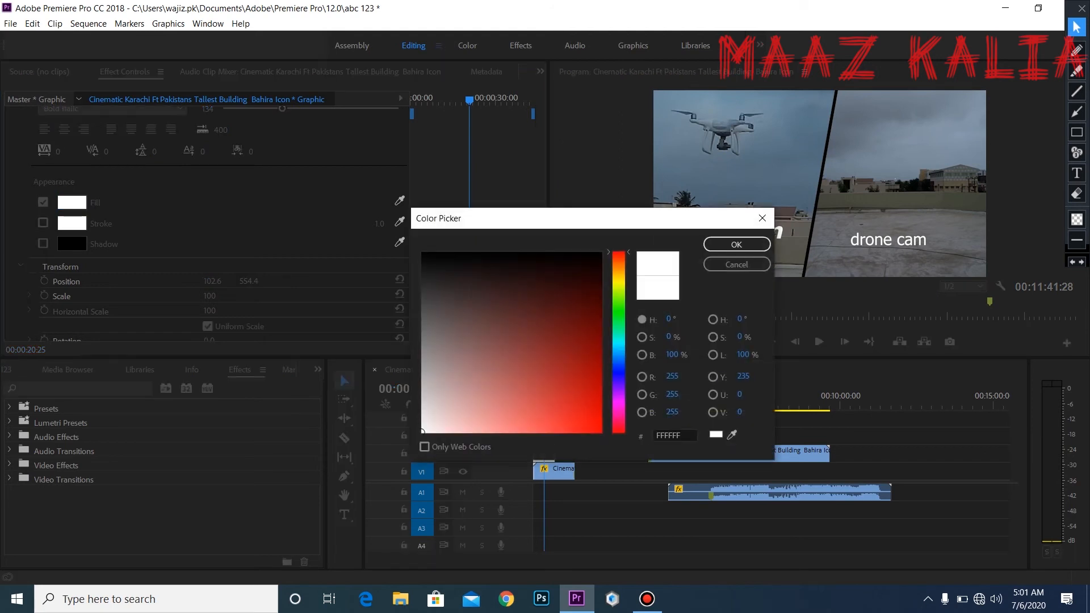
click(550, 282)
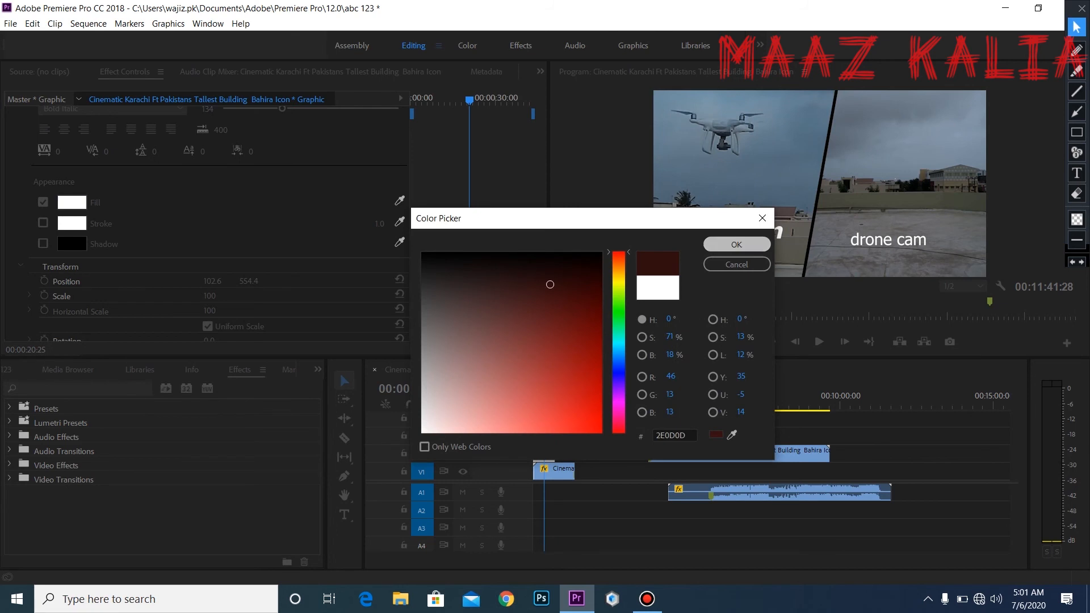
click(737, 244)
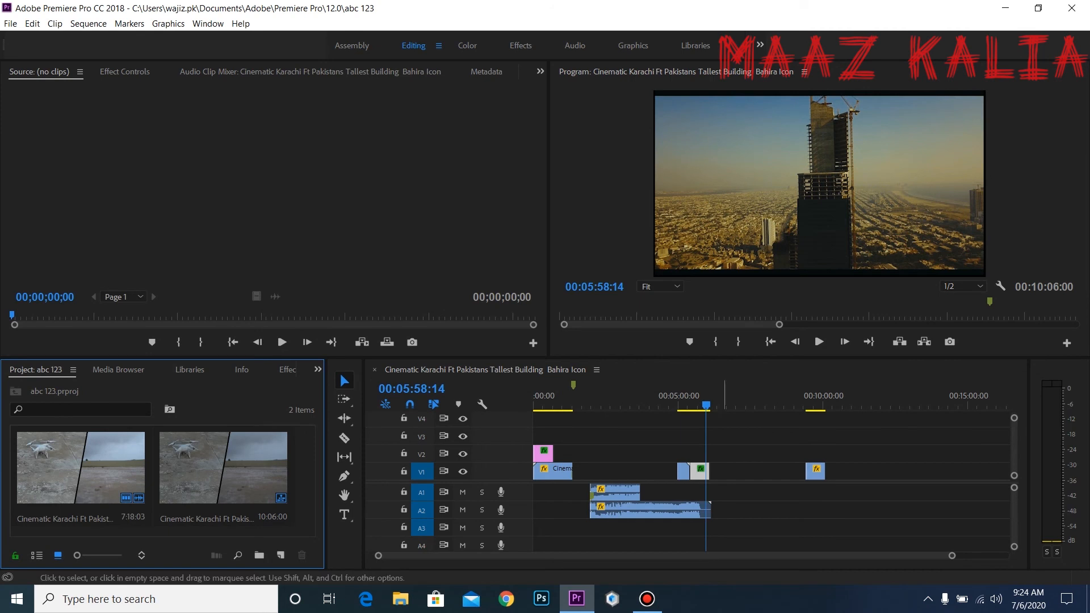
Delete the "Subscribe For More....." clip before 00:05:23:06 on V1 and move the neighbouring graphic clip to about 00:07:26:19
drag(707, 404, 689, 404)
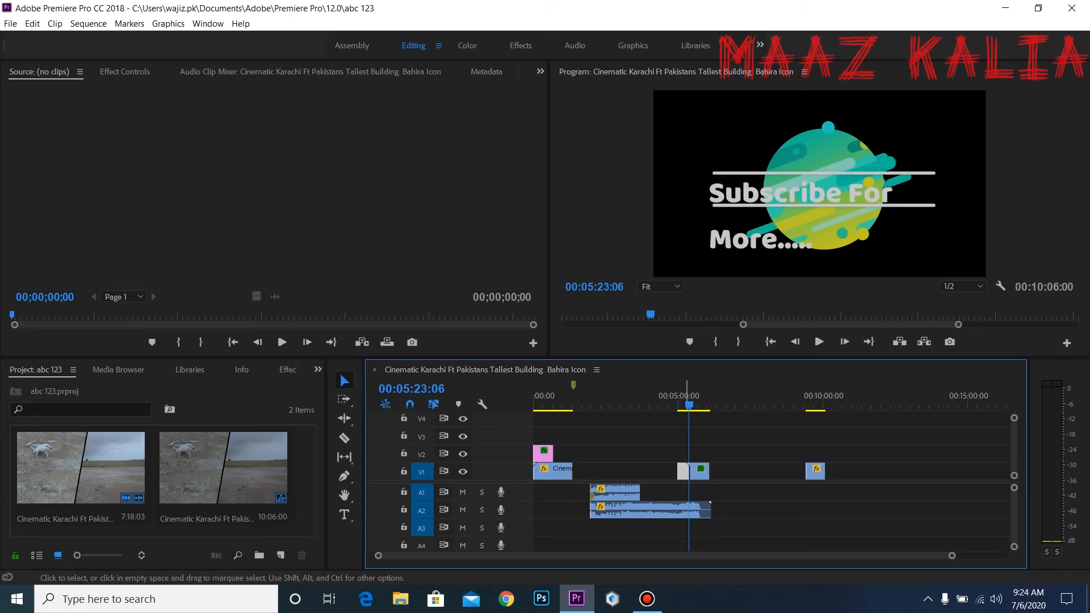
key(Delete)
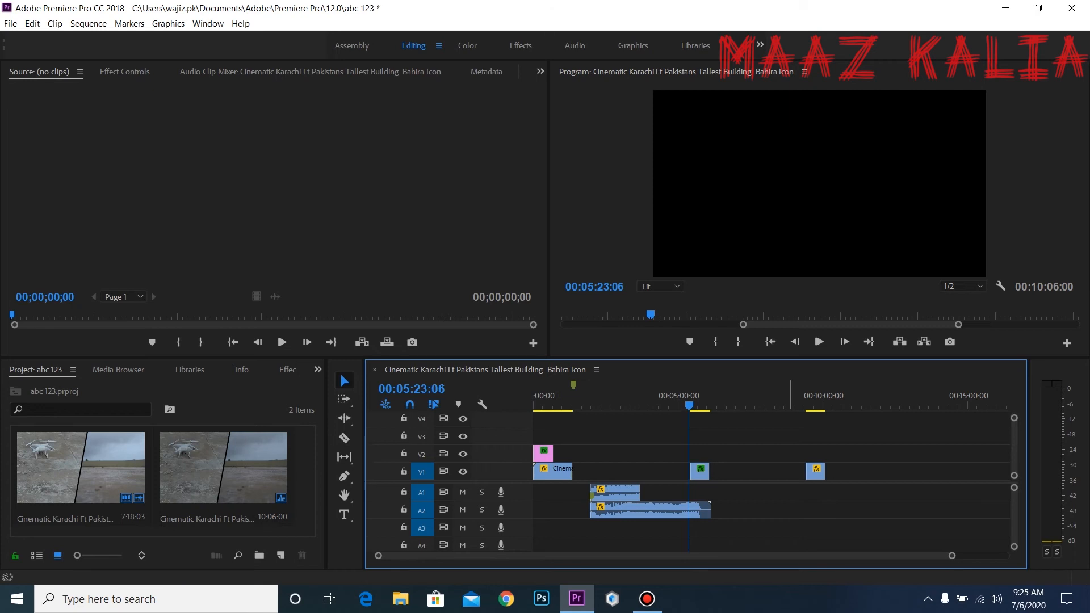
drag(699, 471, 761, 471)
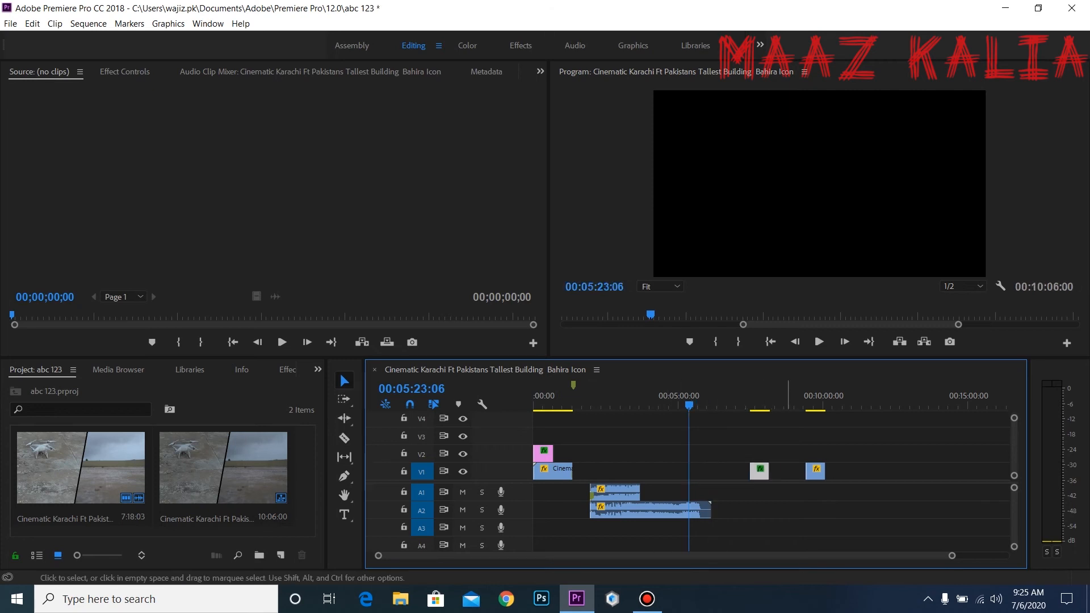
Preview the start of the moved V1 graphic clip and return the playhead to 00:07:26:19
key(Down)
key(space)
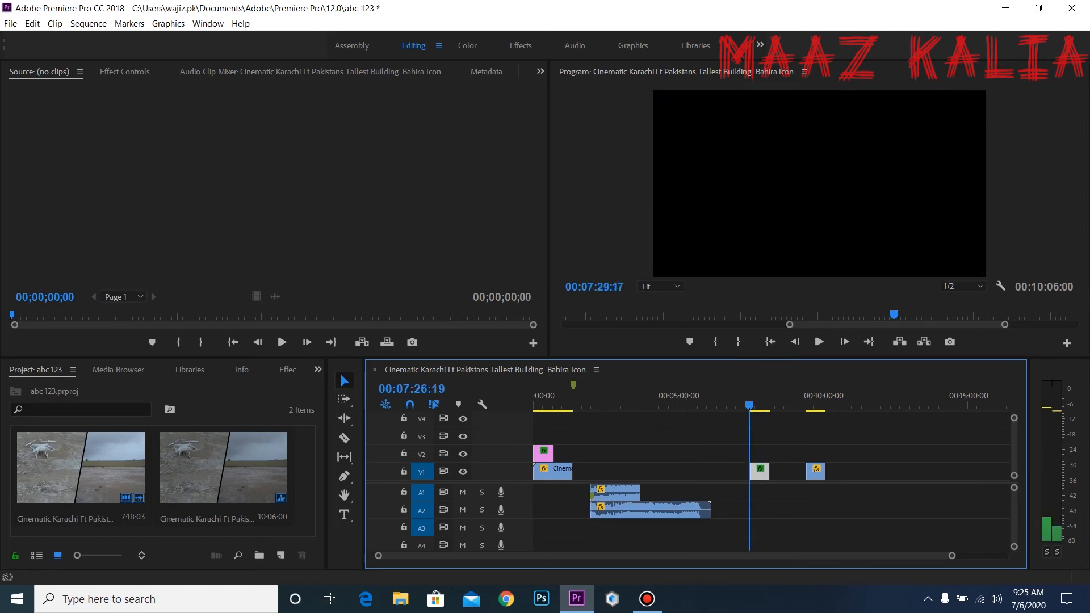
key(j)
key(j)
key(j)
drag(746, 400, 750, 400)
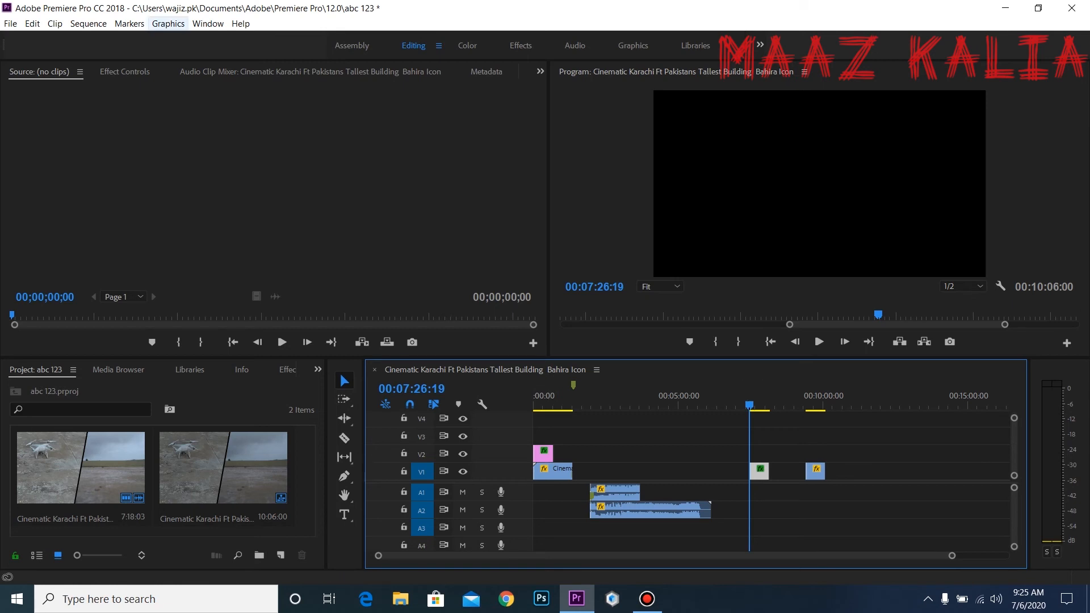
Deselect the graphic clip and add a new Rectangle graphic layer at 00:07:26:19
click(169, 23)
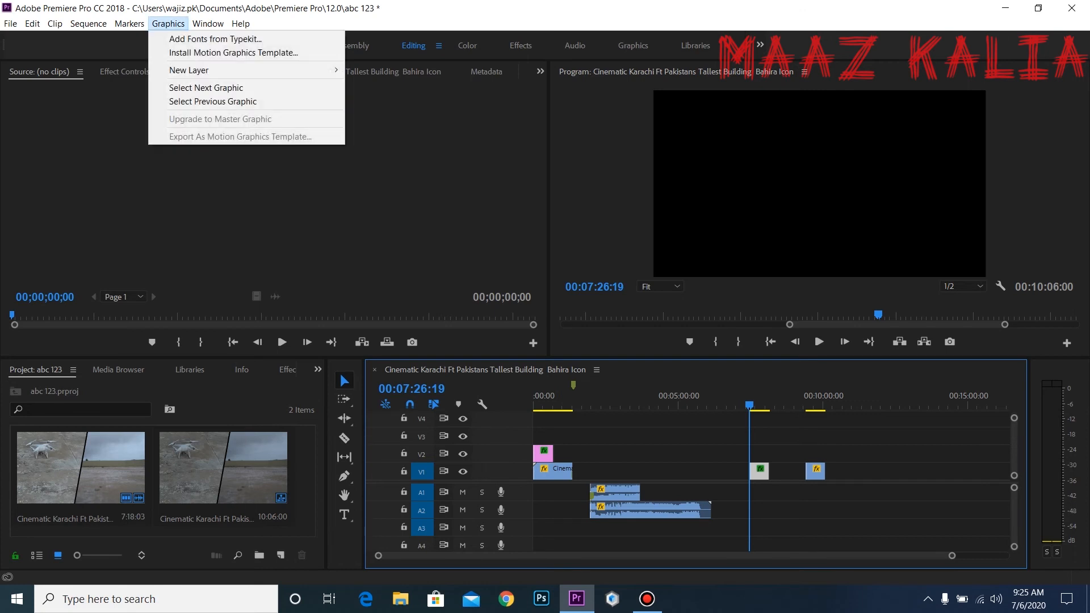
mouse_move(189, 69)
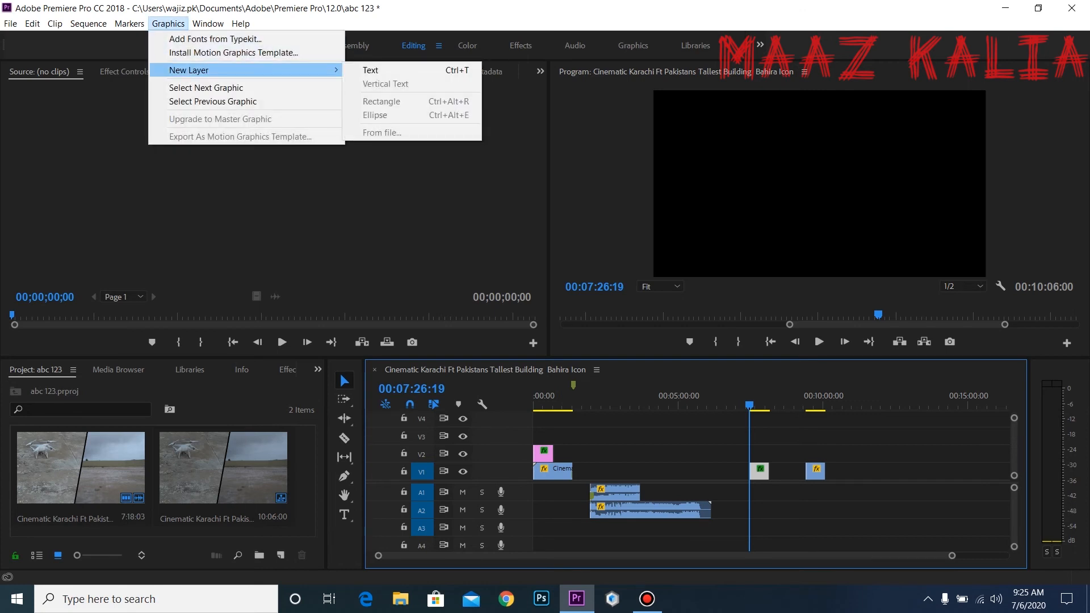
click(673, 448)
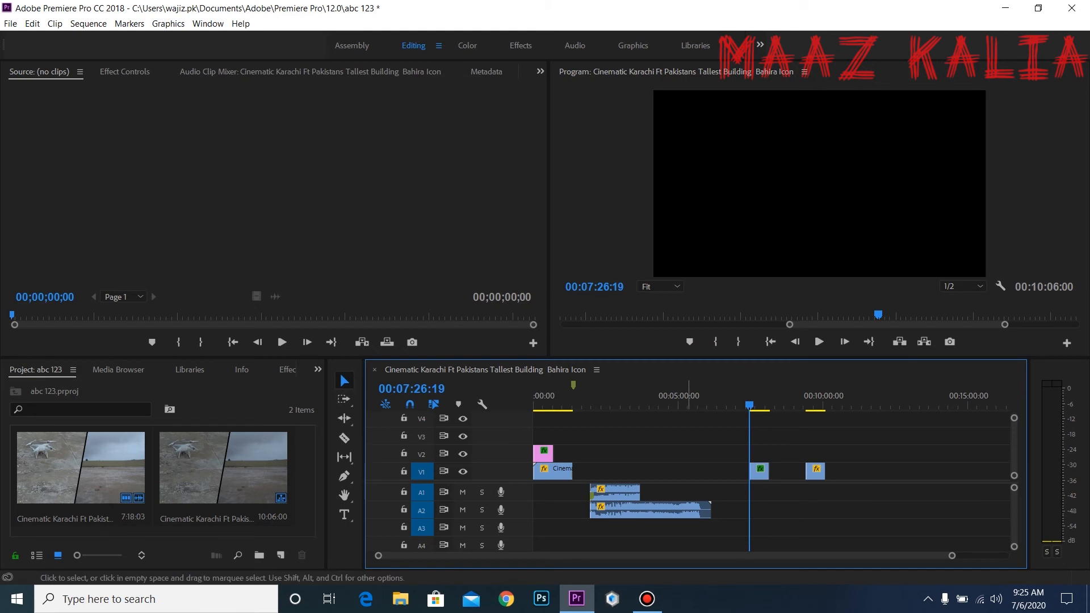
click(168, 23)
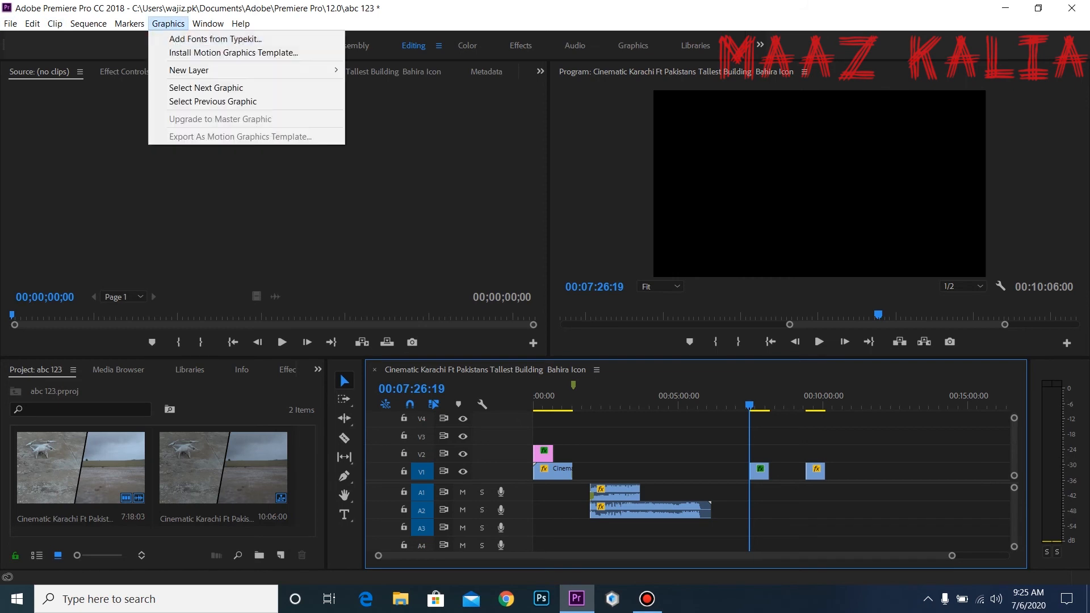
mouse_move(193, 70)
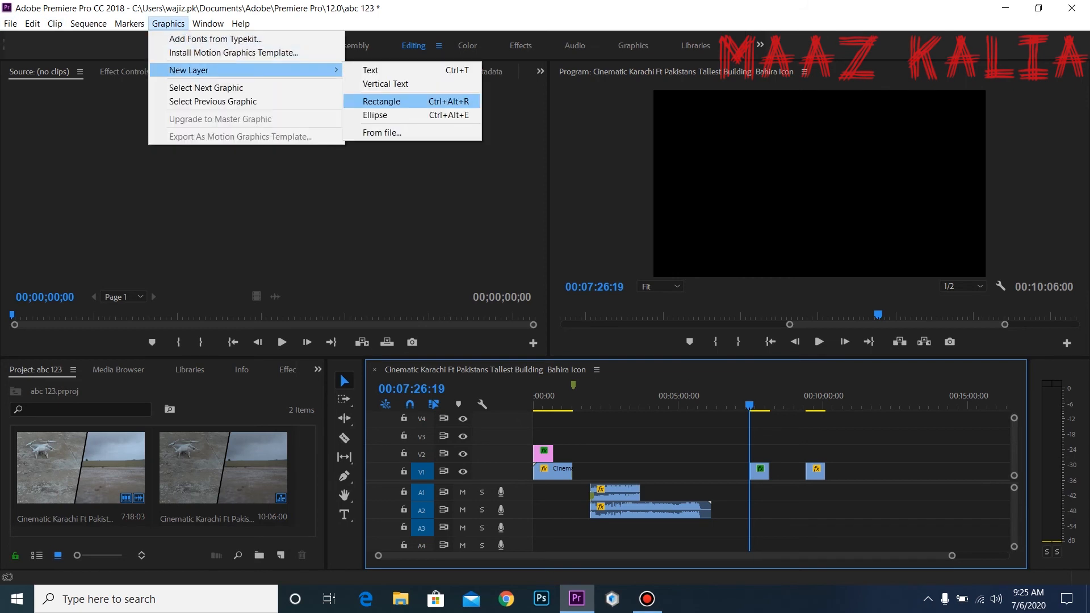
click(382, 101)
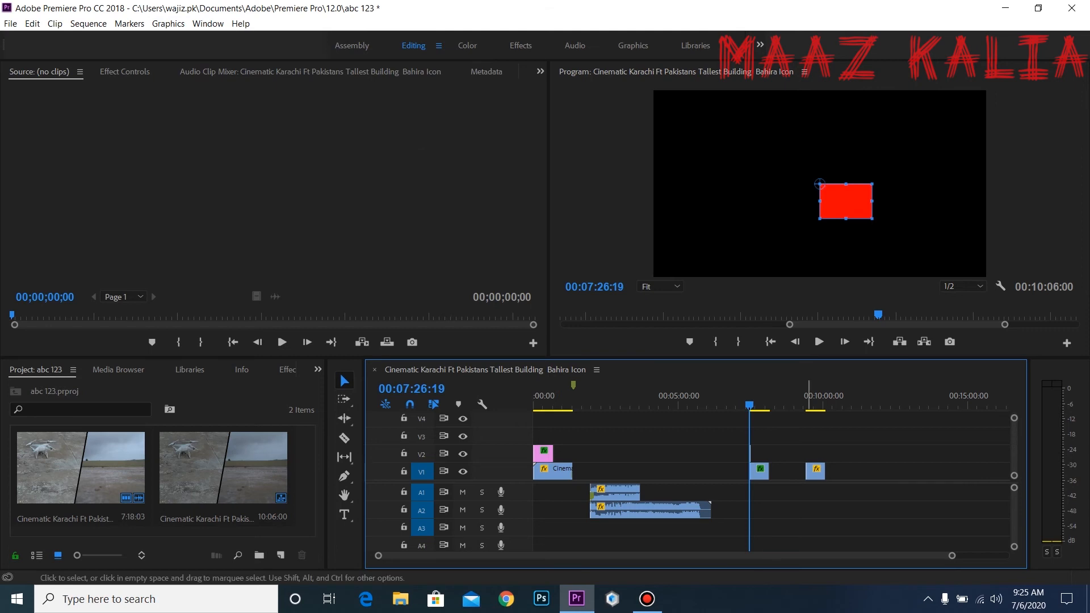
Adjust the rectangle clip's end and move the clip from V2 to V1, directly in front of the graphic clip
drag(751, 453, 767, 452)
drag(769, 453, 753, 453)
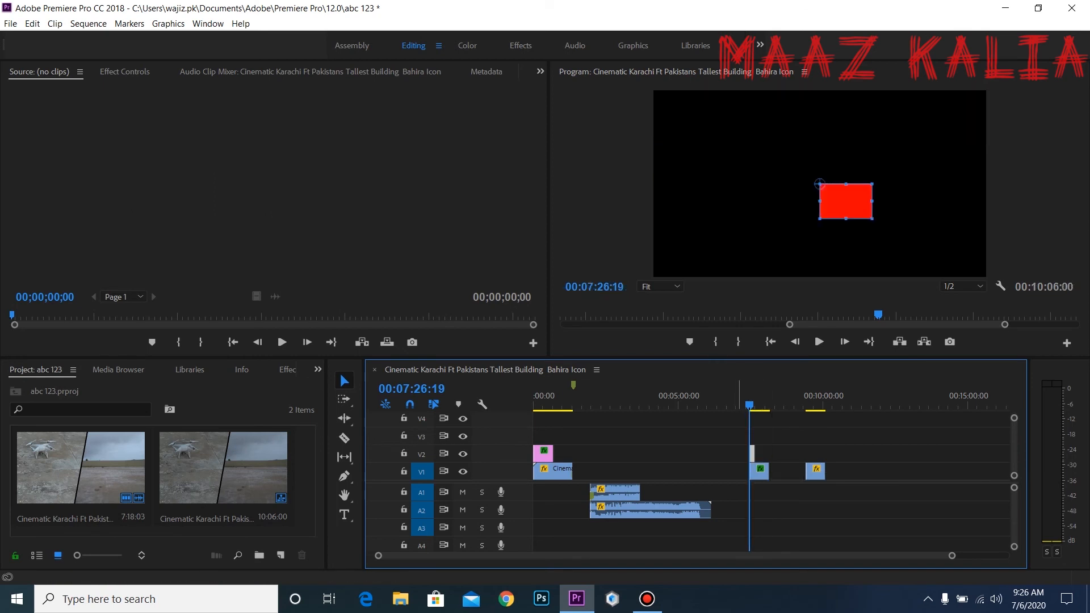
click(719, 399)
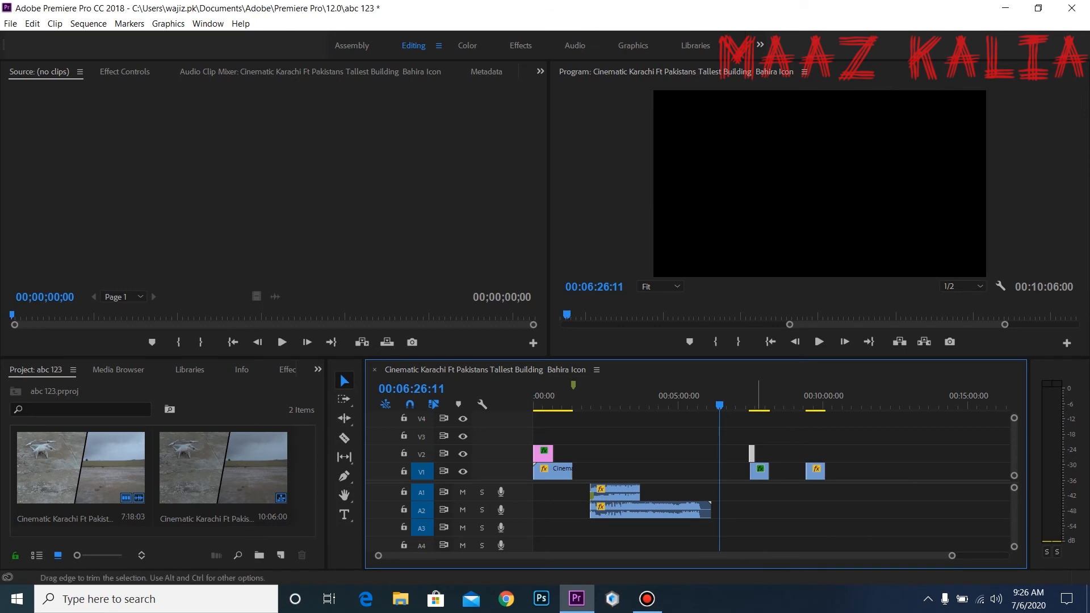
drag(752, 453, 745, 472)
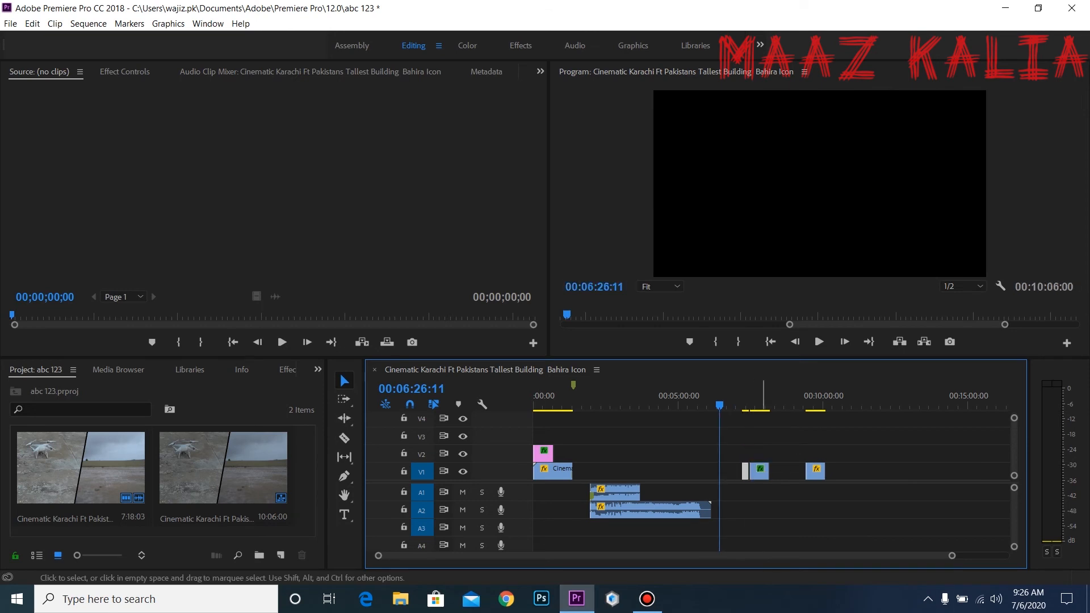
With the playhead at 00:07:16:10, enlarge the red rectangle to cover the frame and place its anchor point near the centre
drag(720, 405, 744, 405)
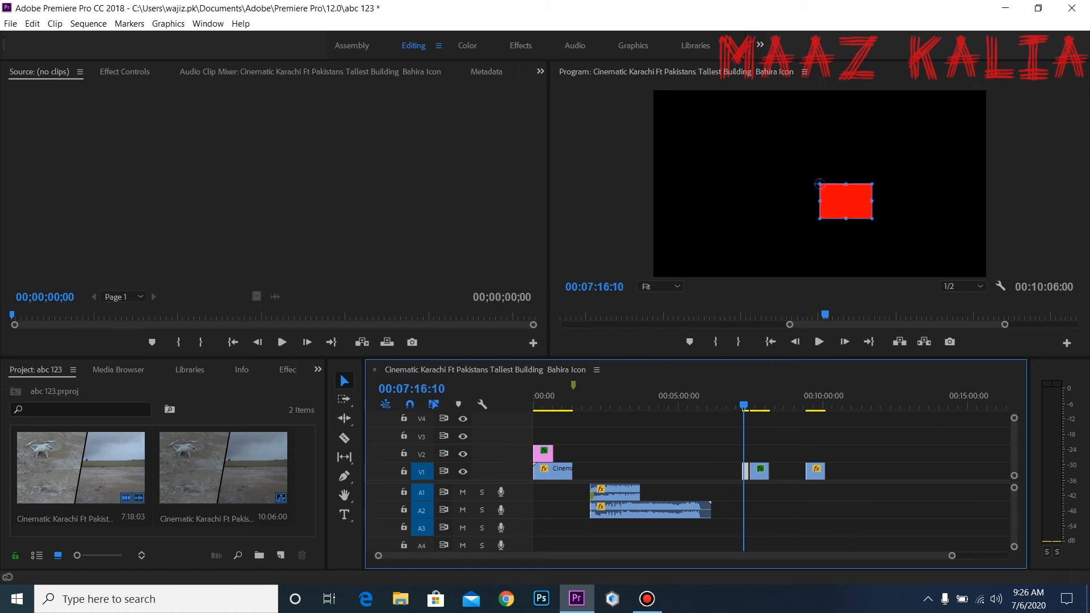
drag(847, 201, 654, 90)
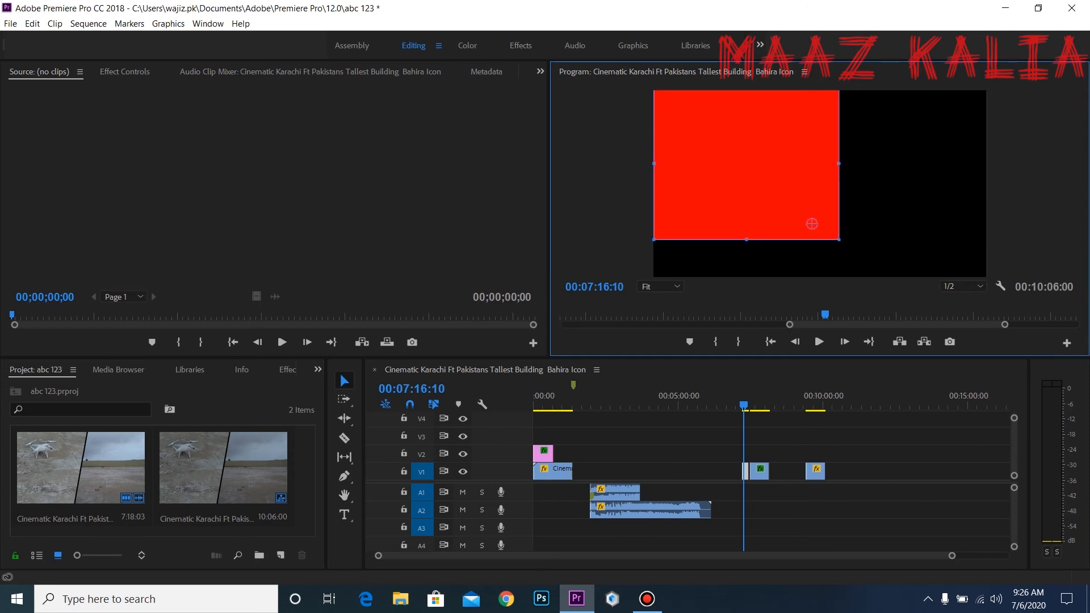
drag(839, 239, 984, 277)
drag(812, 224, 821, 181)
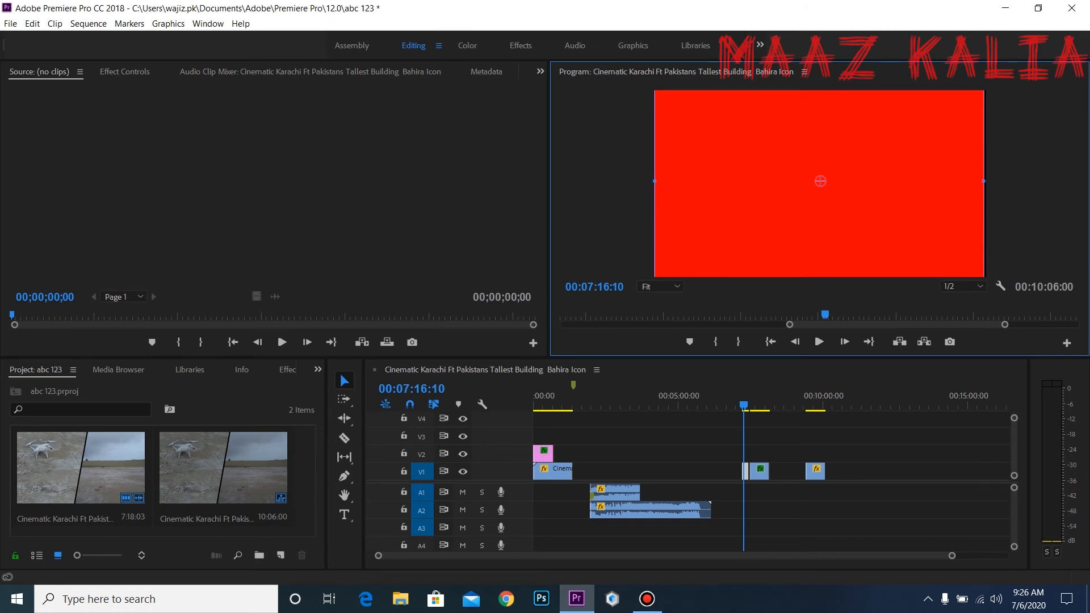
drag(821, 181, 821, 198)
With the playhead at 00:07:13:12, reset the rectangle clip's Motion Position after a trial shift and set its Scale to 102
click(535, 404)
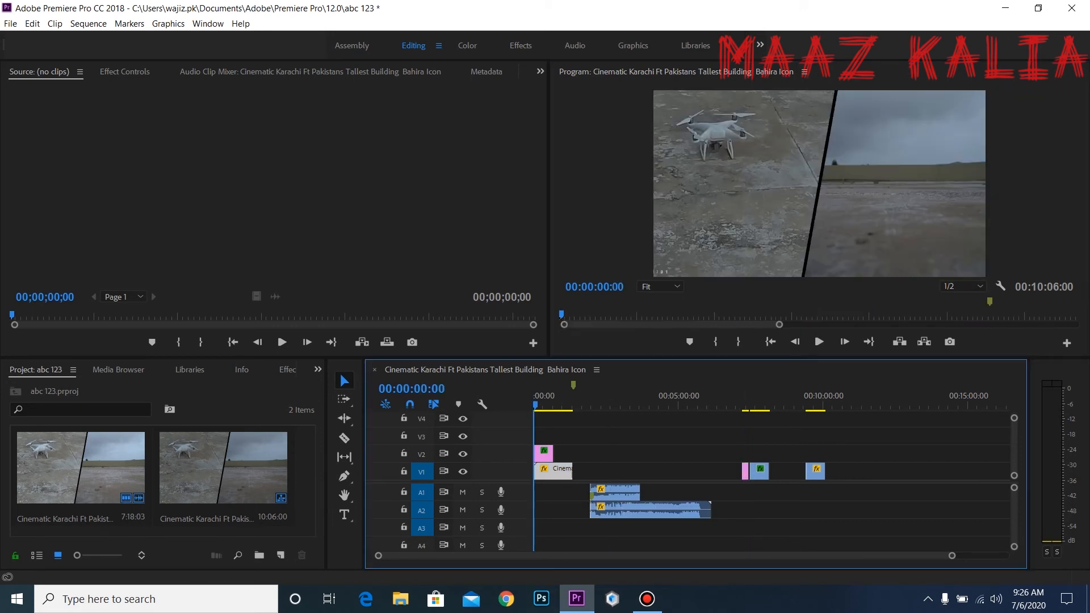
click(747, 472)
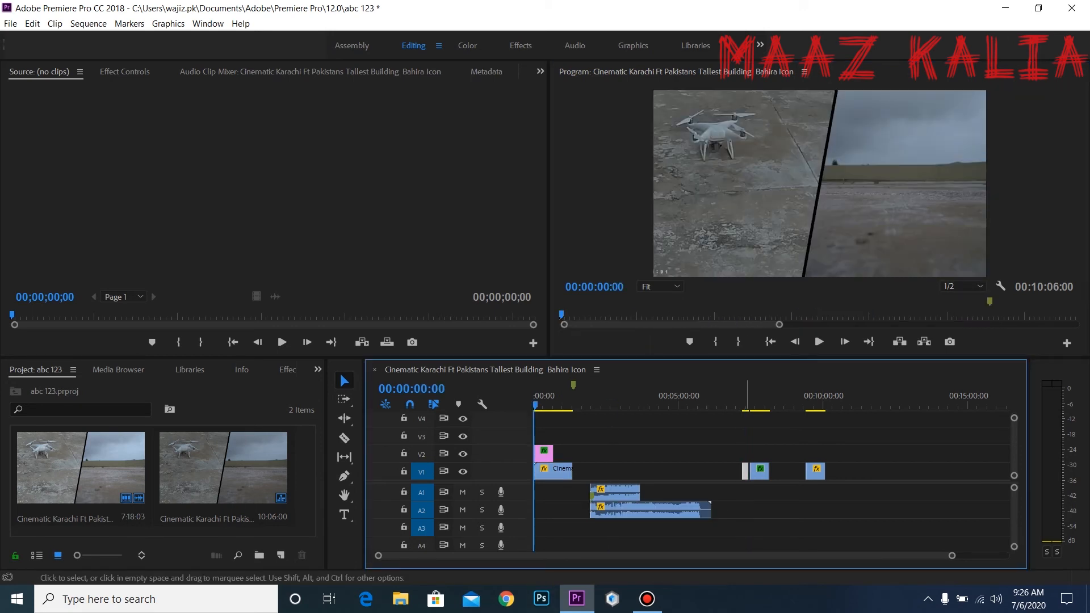
click(125, 72)
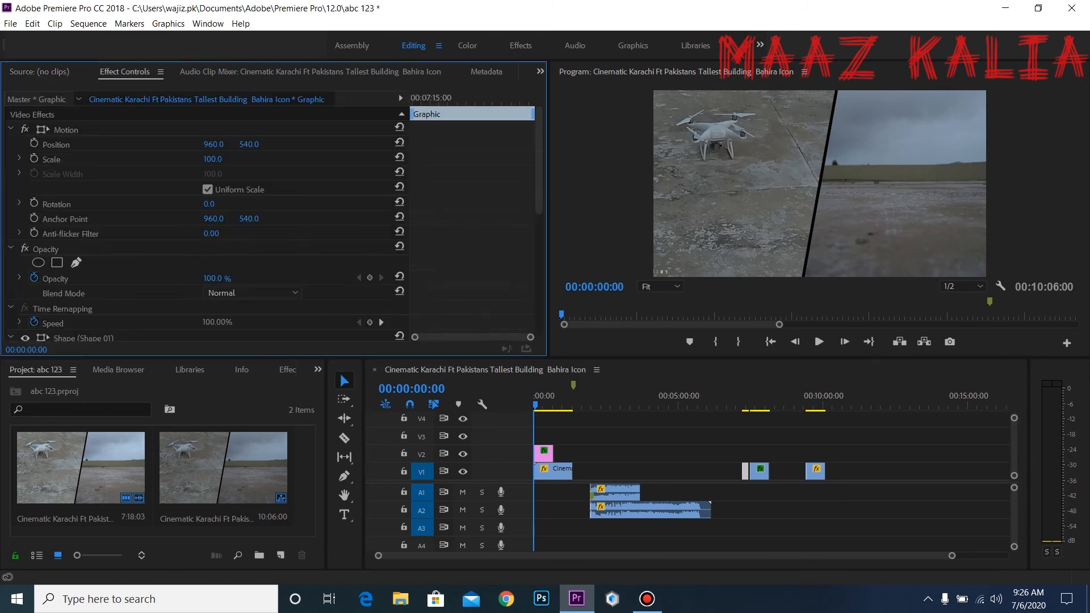
scroll(228, 227, down, 3)
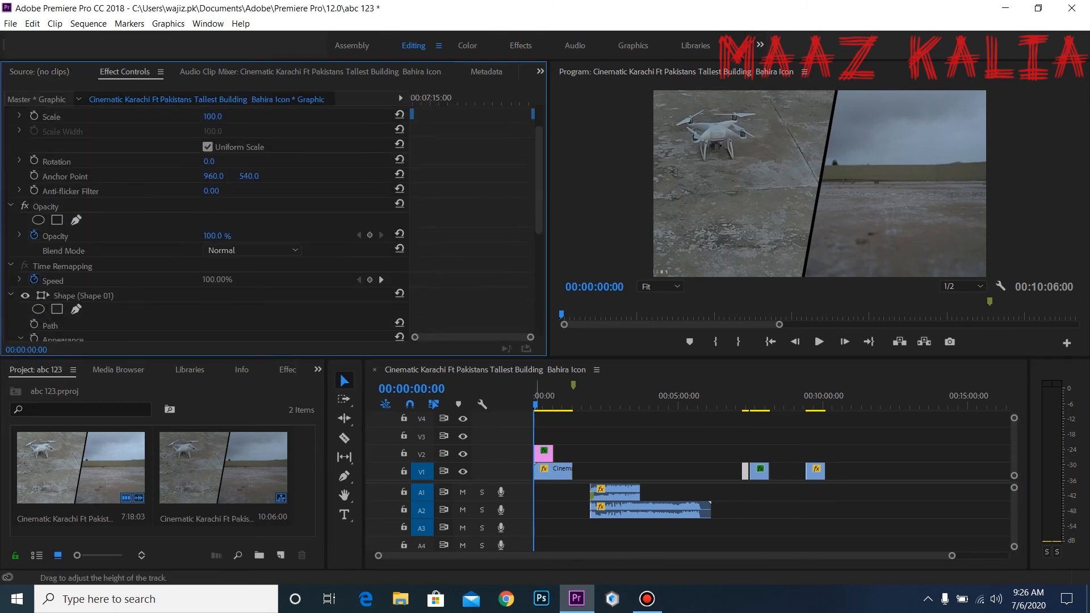
click(640, 397)
drag(640, 397, 742, 397)
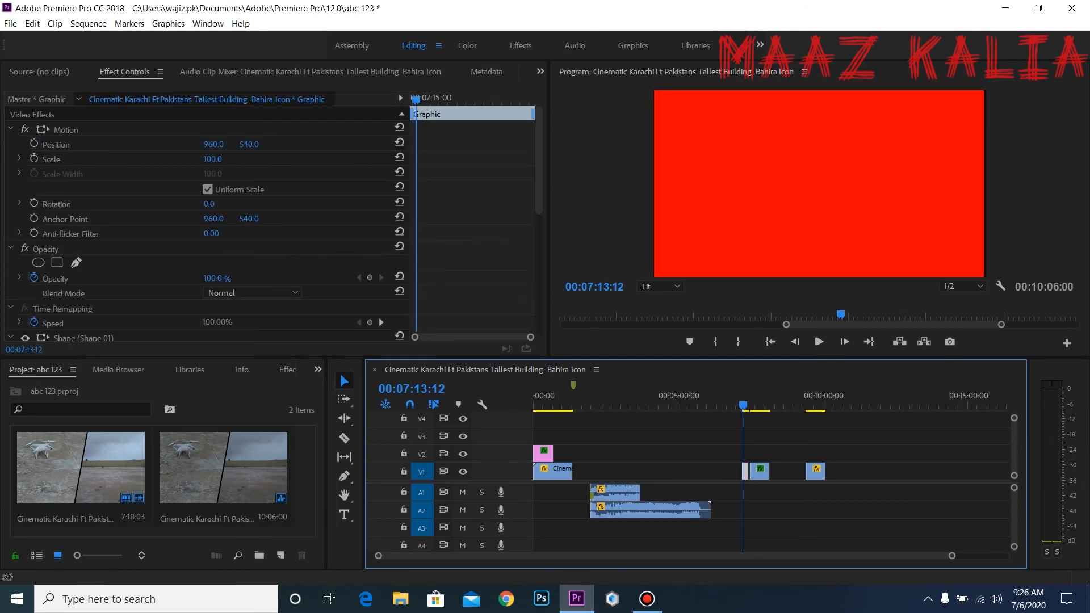
drag(213, 145, 105, 144)
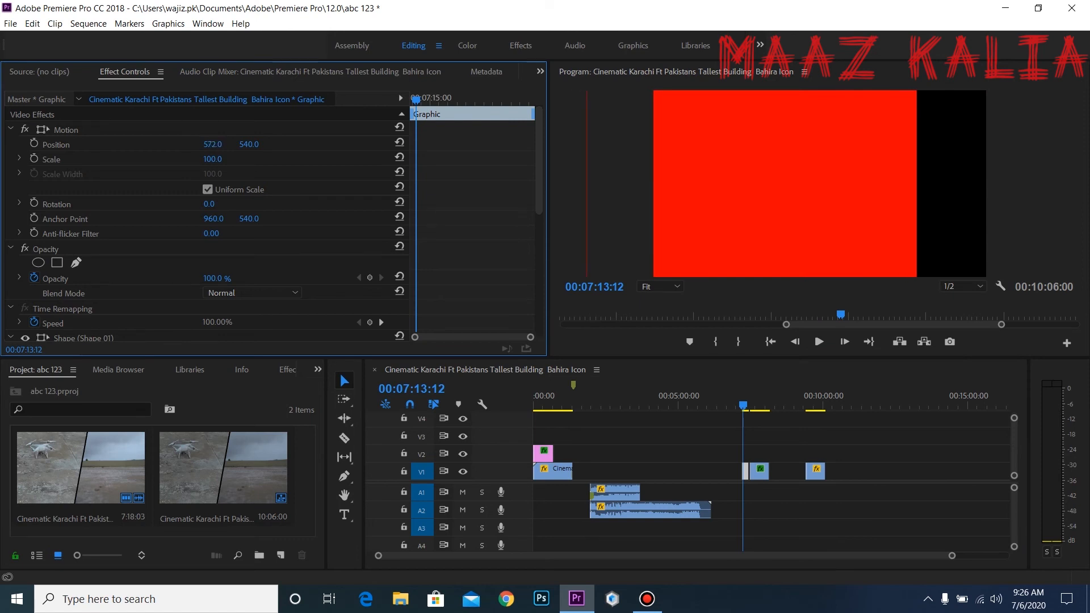
click(400, 142)
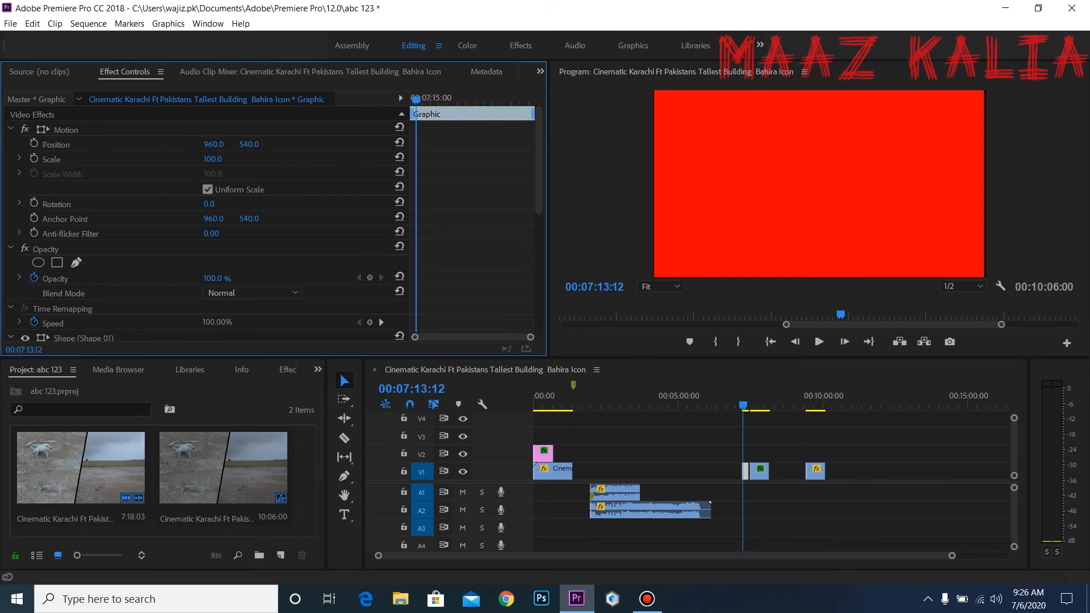
mouse_move(212, 159)
mouse_down()
mouse_move(160, 159)
mouse_move(214, 159)
mouse_up()
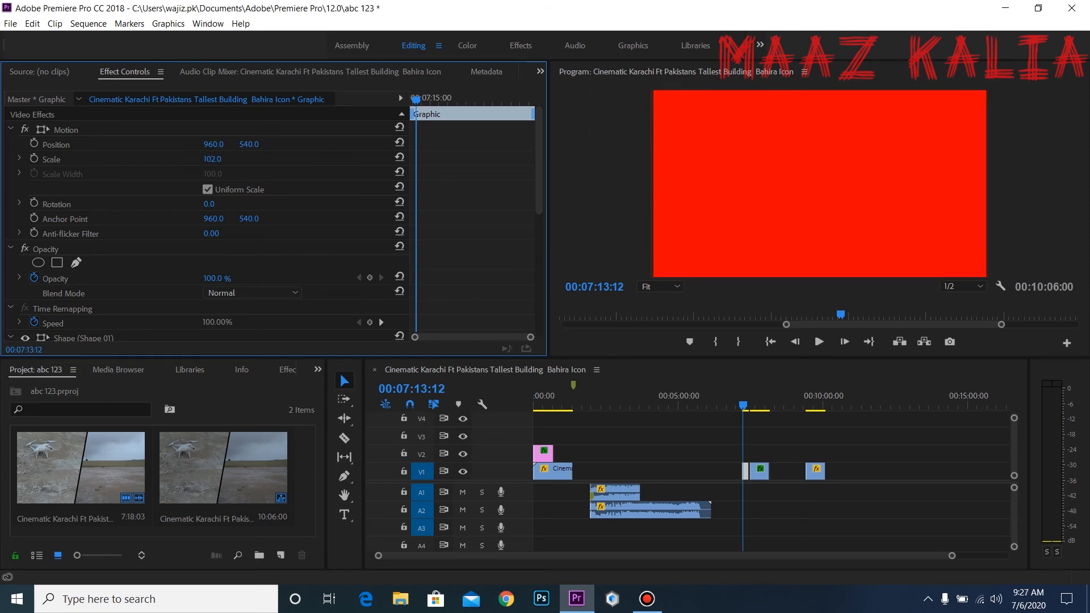
Change the fill colour of the rectangle shape to black
scroll(46, 277, down, 5)
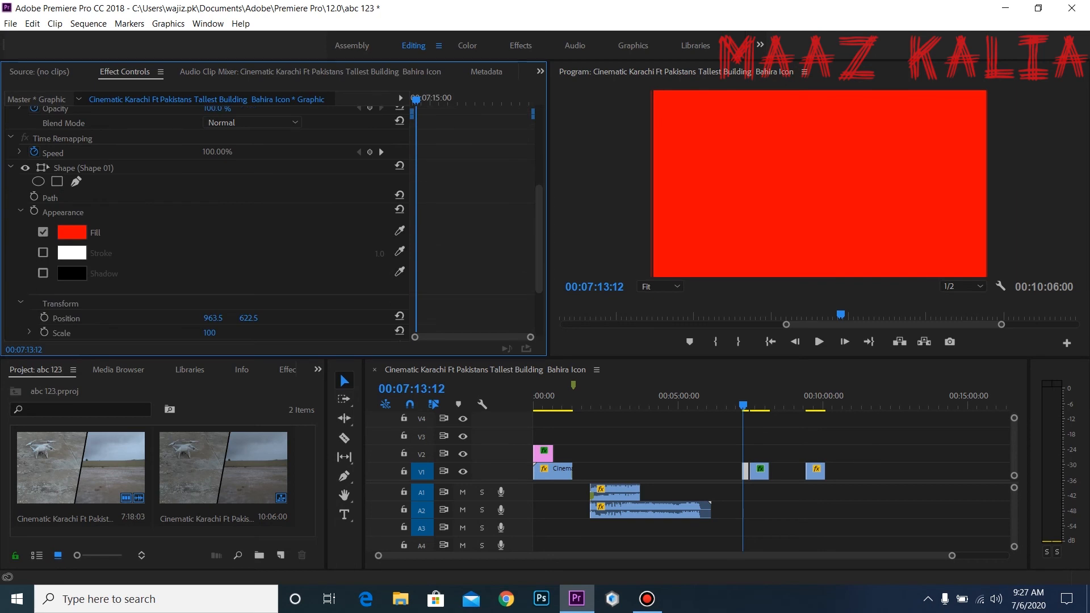
click(71, 232)
click(479, 297)
mouse_move(480, 297)
mouse_down()
mouse_move(423, 432)
mouse_move(479, 253)
mouse_move(503, 252)
mouse_up()
click(737, 245)
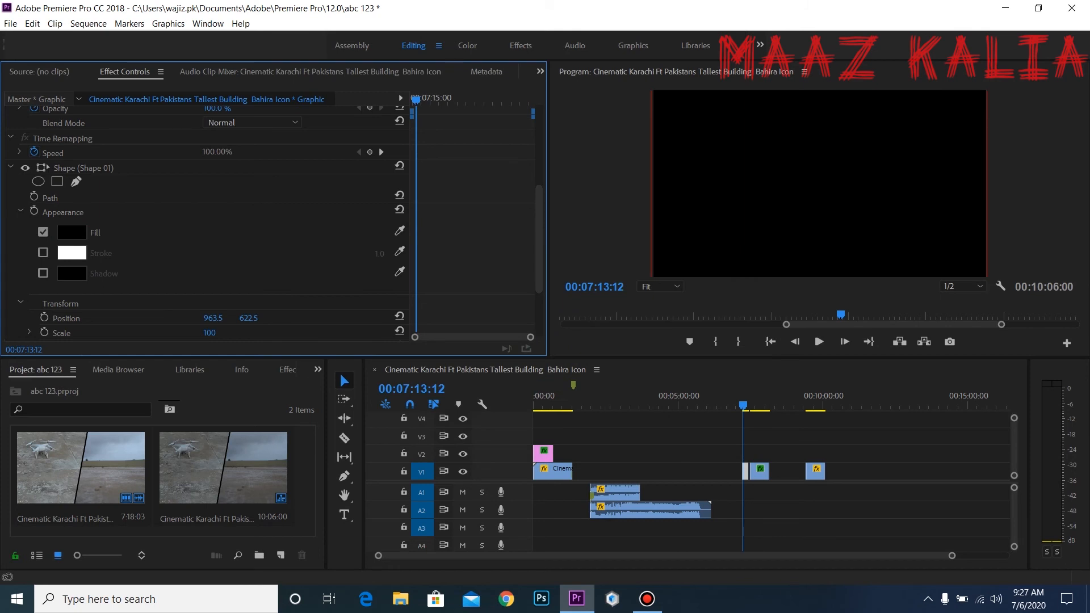
Try a white stroke and a dark red shadow on the rectangle shape, and turn both off again
click(43, 253)
click(43, 272)
click(71, 273)
click(516, 357)
click(556, 348)
click(737, 244)
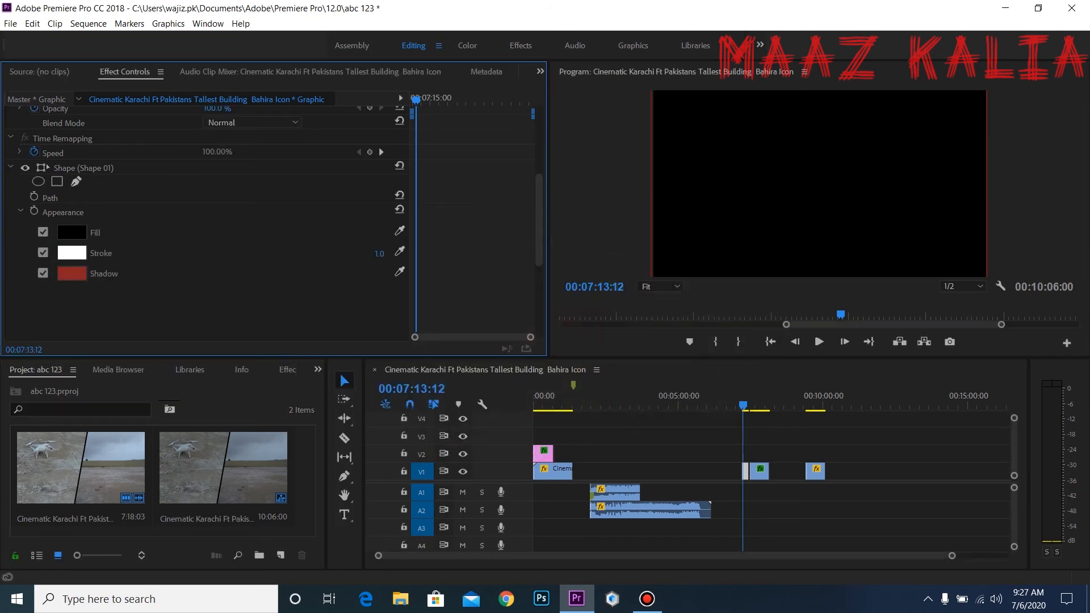
click(43, 272)
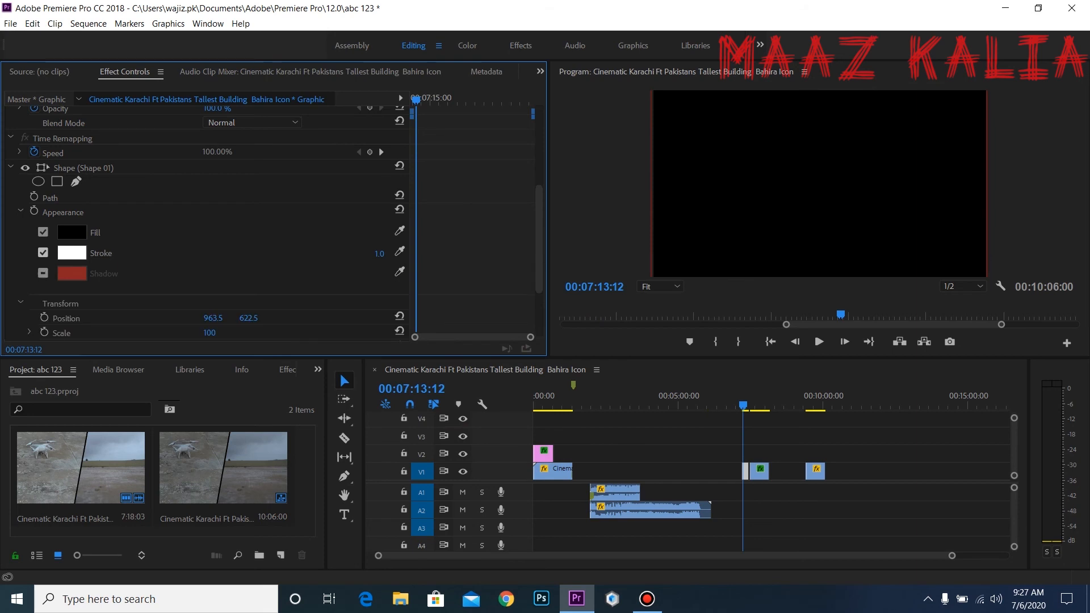
click(43, 253)
Set the rectangle shape's own Transform Scale to 101
scroll(42, 253, down, 3)
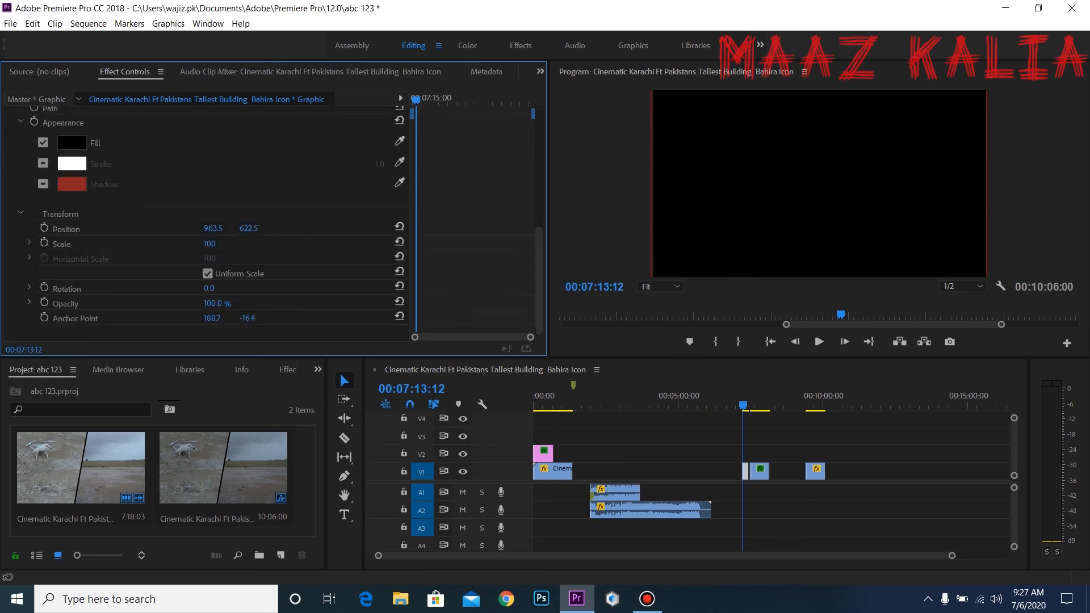
drag(210, 244, 210, 244)
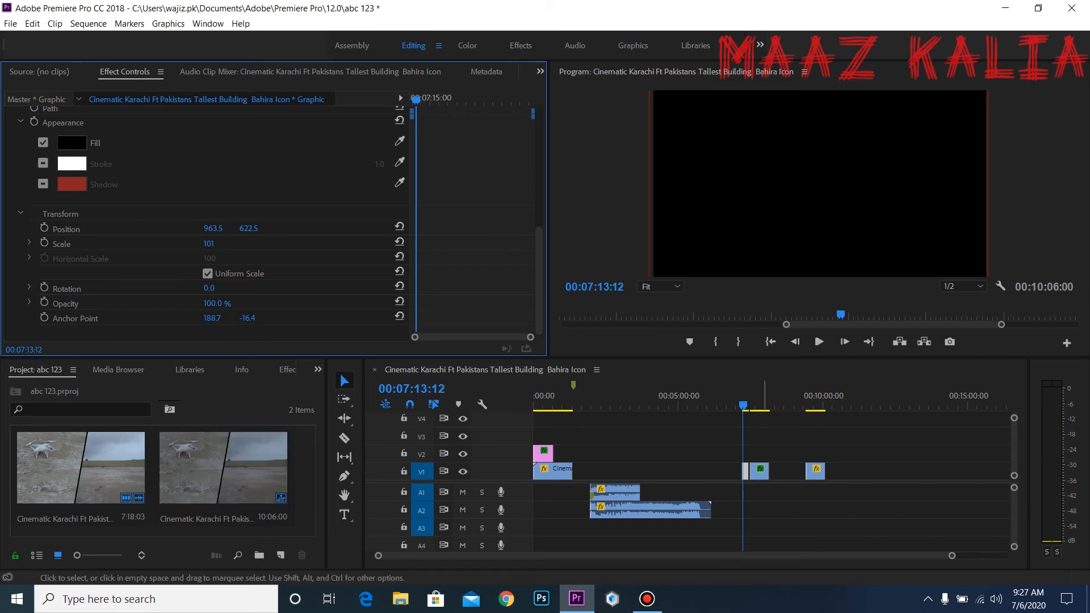
Add a text box over the black rectangle with the Type tool and enter "Bahria Icon Drone shot"
click(339, 374)
key(t)
click(818, 182)
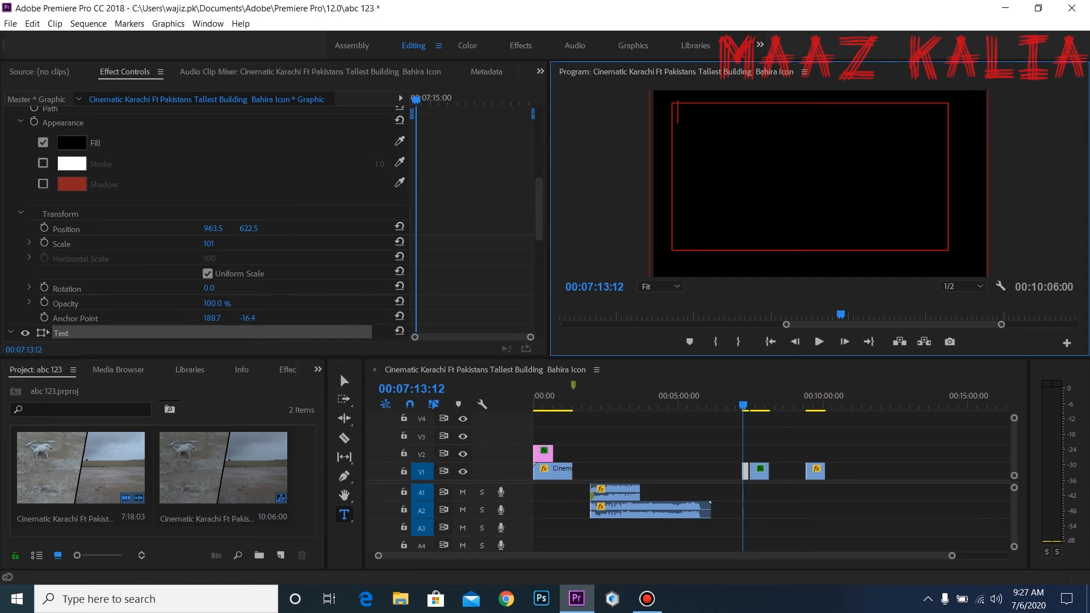
text(Bahrai)
key(BackSpace)
text(ia Icon)
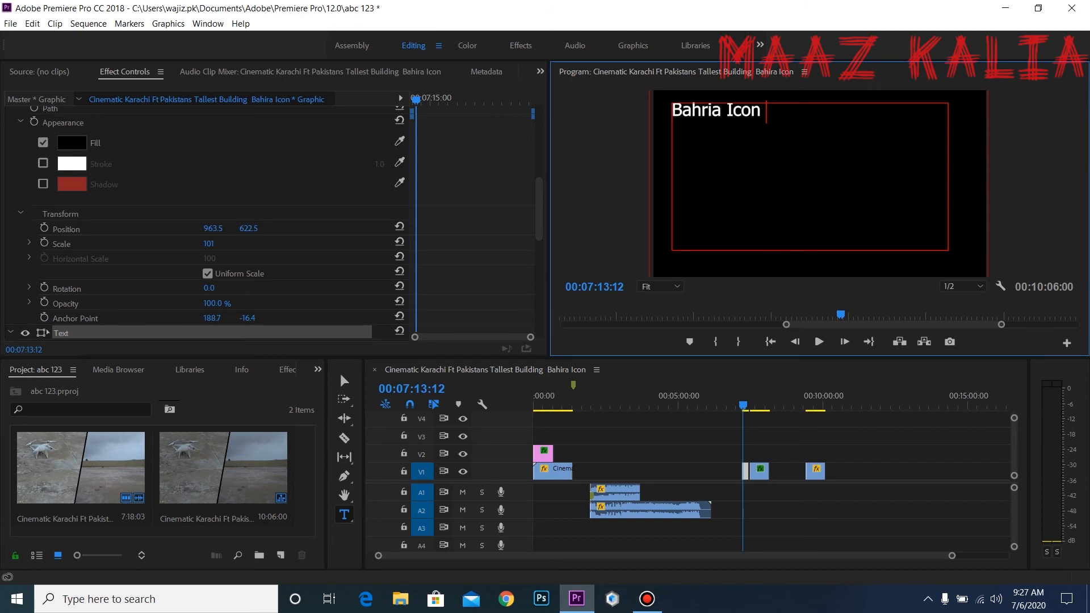
text( Done)
key(BackSpace)
key(BackSpace)
key(BackSpace)
key(BackSpace)
text(rone shot)
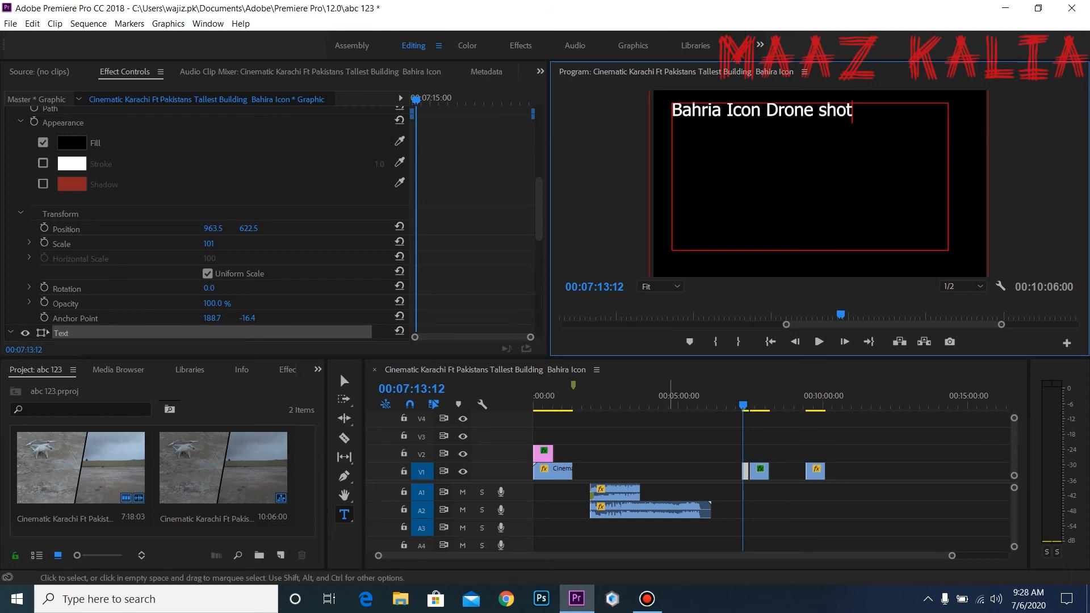
key(Escape)
Move the playhead to 00:07:14:26 and bring up the effect settings of the title clip
key(space)
key(space)
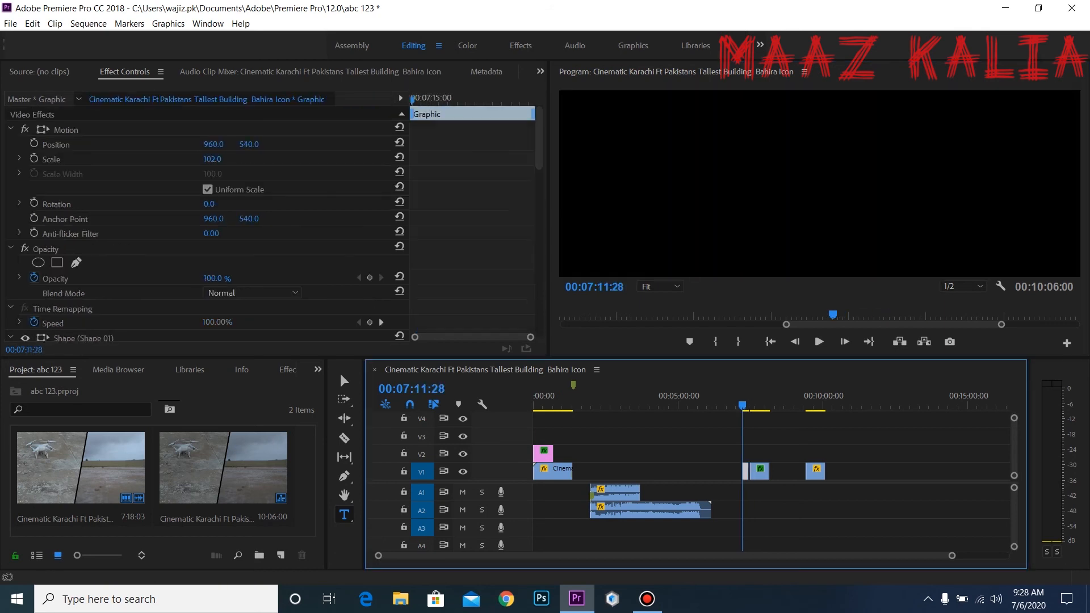
key(Down)
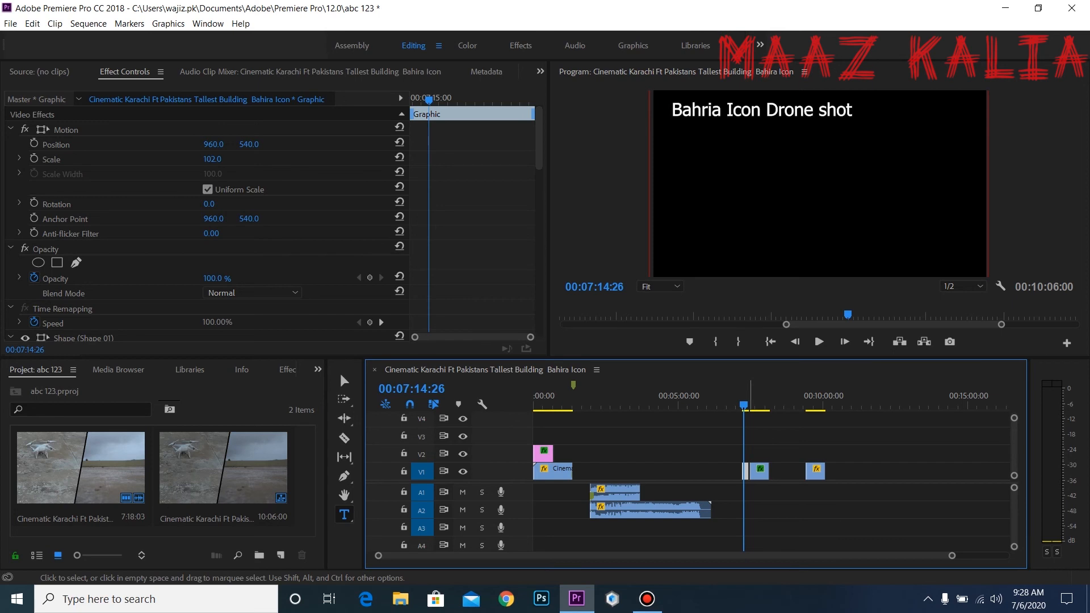
key(f)
click(340, 374)
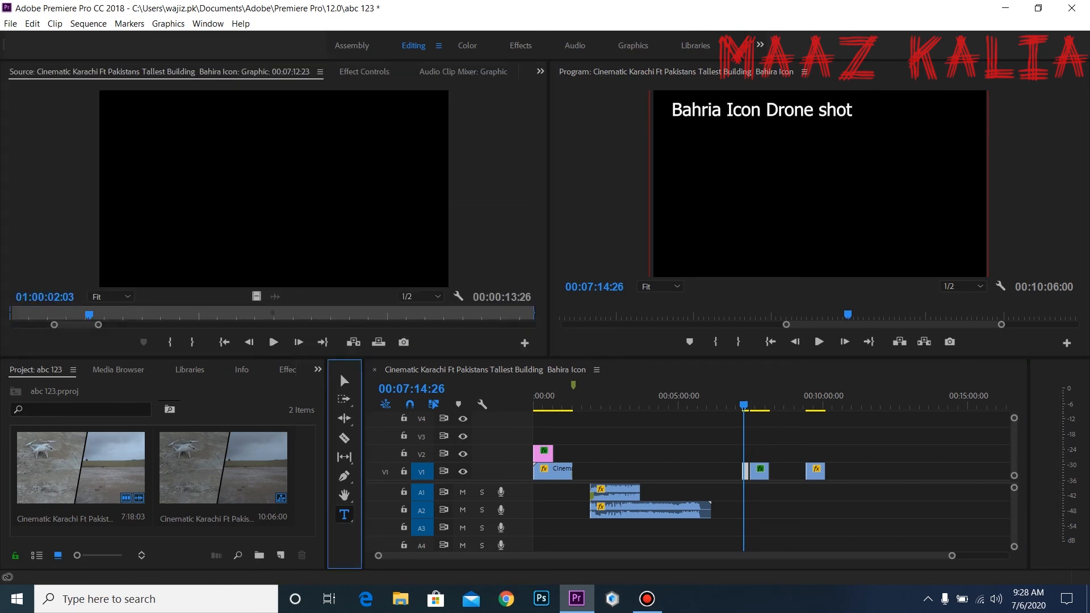
key(shift+5)
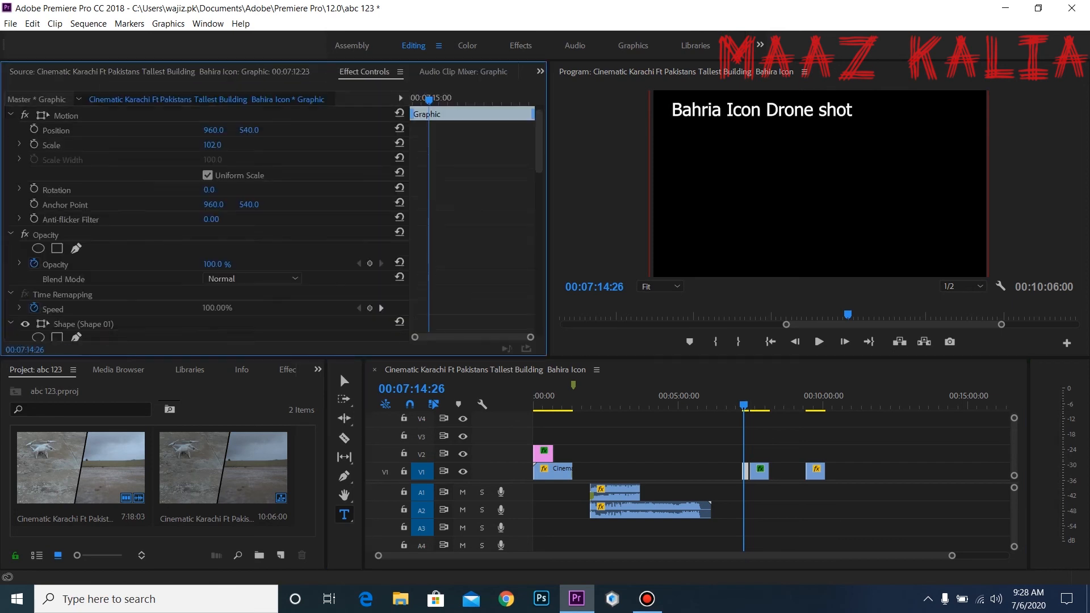
Try the fonts Leelawadee UI and SimSun-ExtB on the "Bahria Icon Drone shot" text
scroll(207, 222, down, 10)
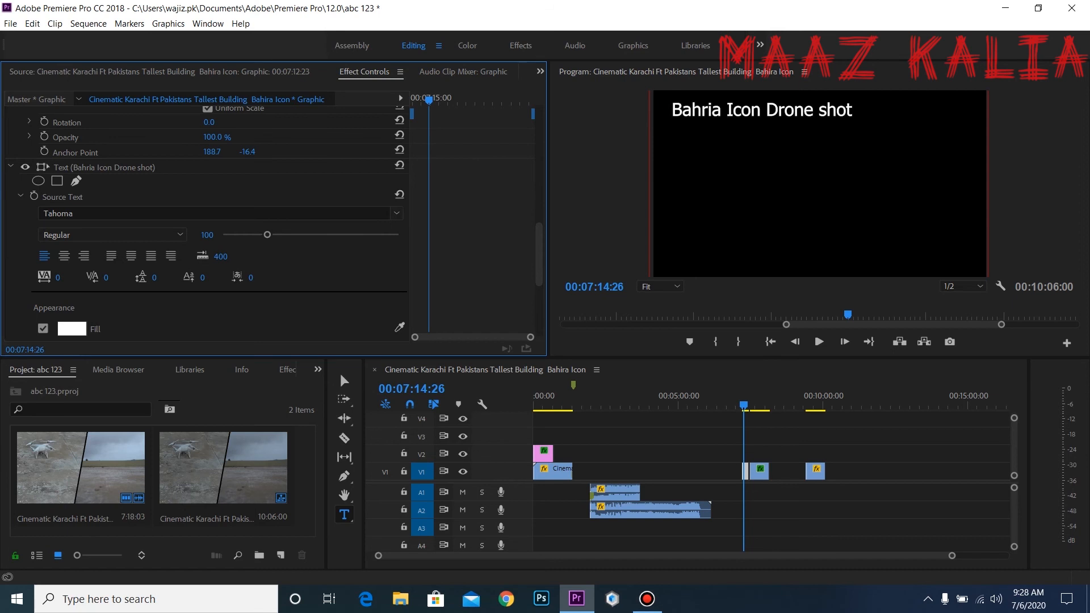
click(397, 214)
scroll(164, 373, down, 9)
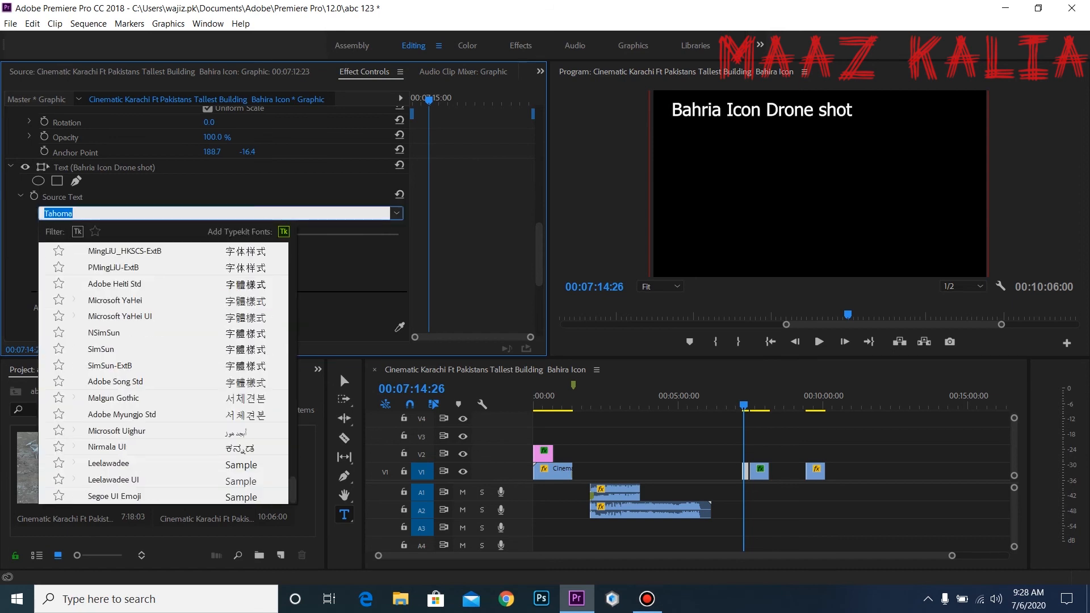
click(113, 480)
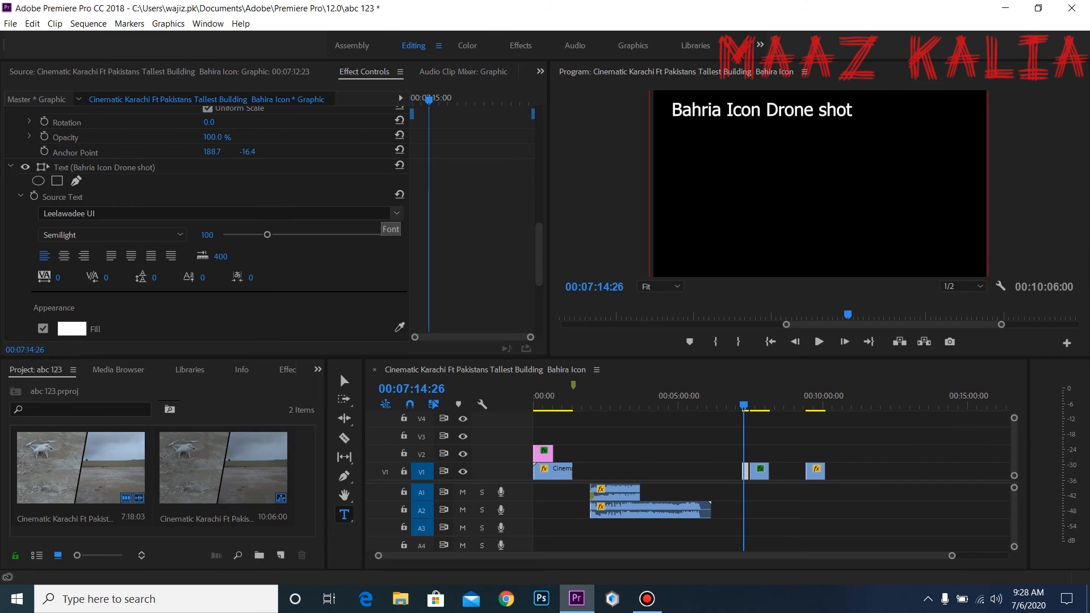
click(397, 213)
click(142, 383)
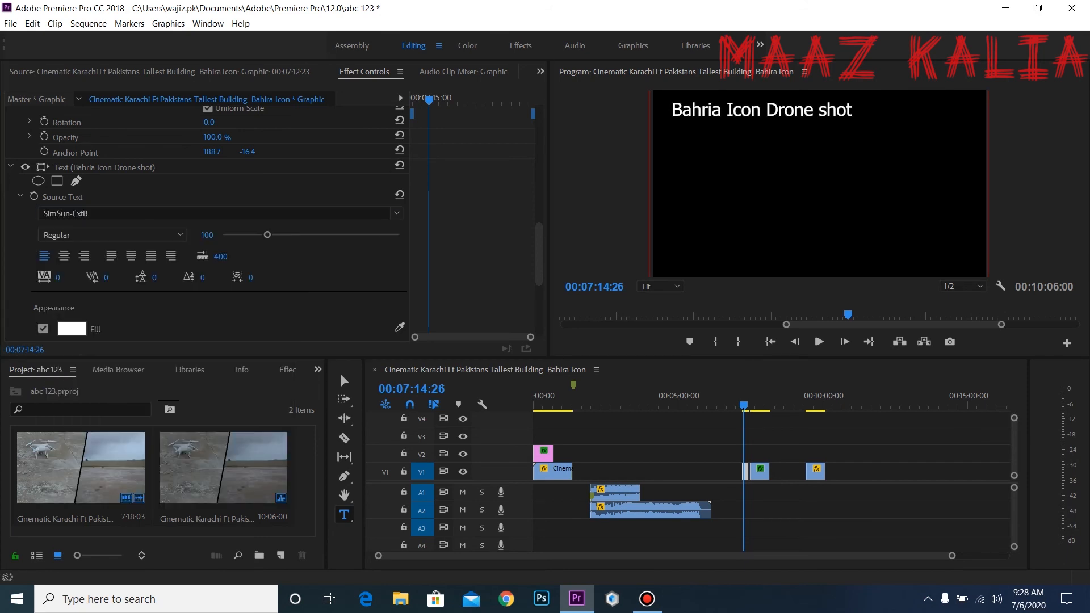
Select the "Bahria Icon Drone shot" text and set its font to Trebuchet MS with a size of 148
click(102, 167)
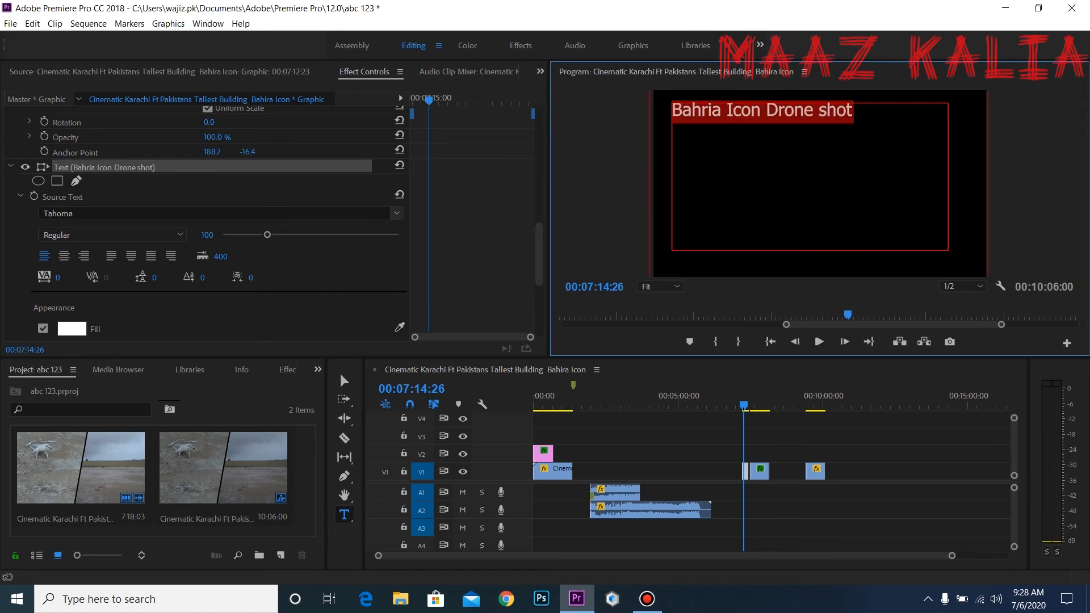
click(397, 214)
click(120, 316)
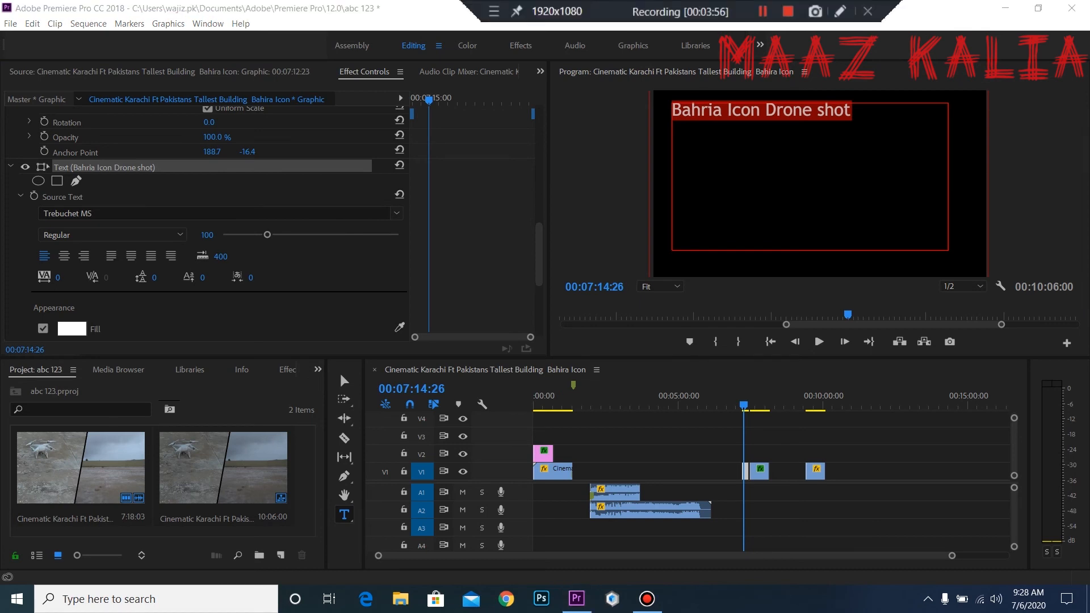
drag(267, 234, 289, 235)
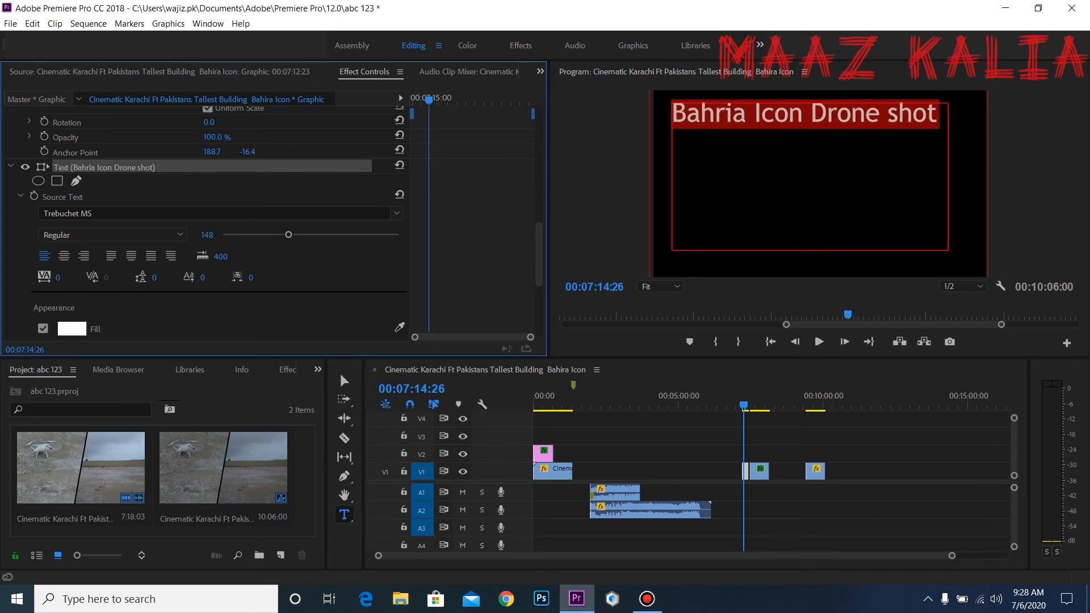
Move the title text to the vertical middle of the frame with Position 136.0, 495.0, and deselect it
scroll(273, 227, down, 3)
scroll(273, 227, down, 3)
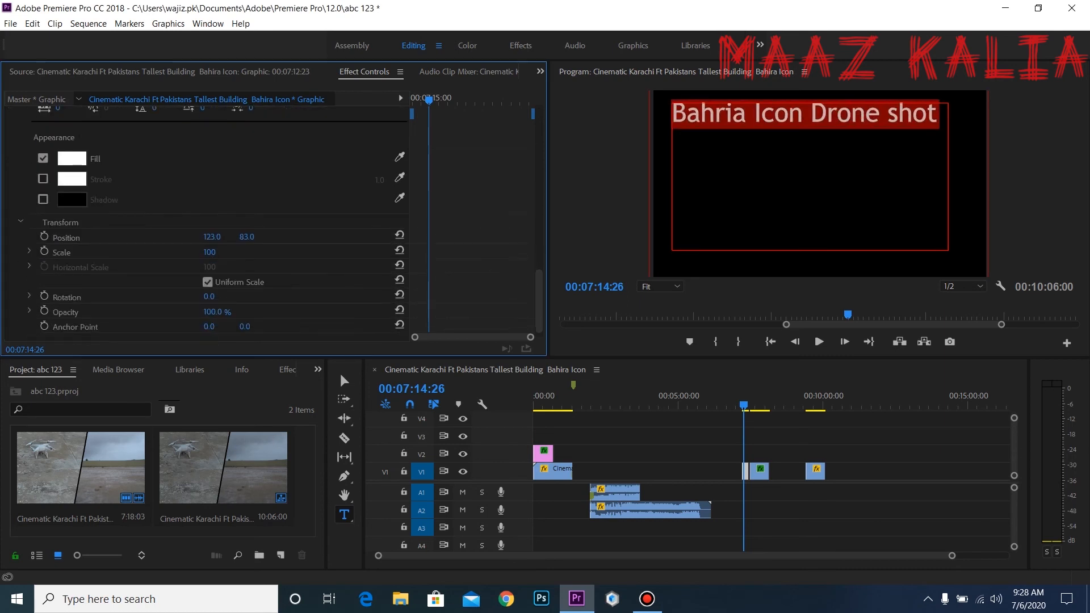
drag(212, 237, 481, 236)
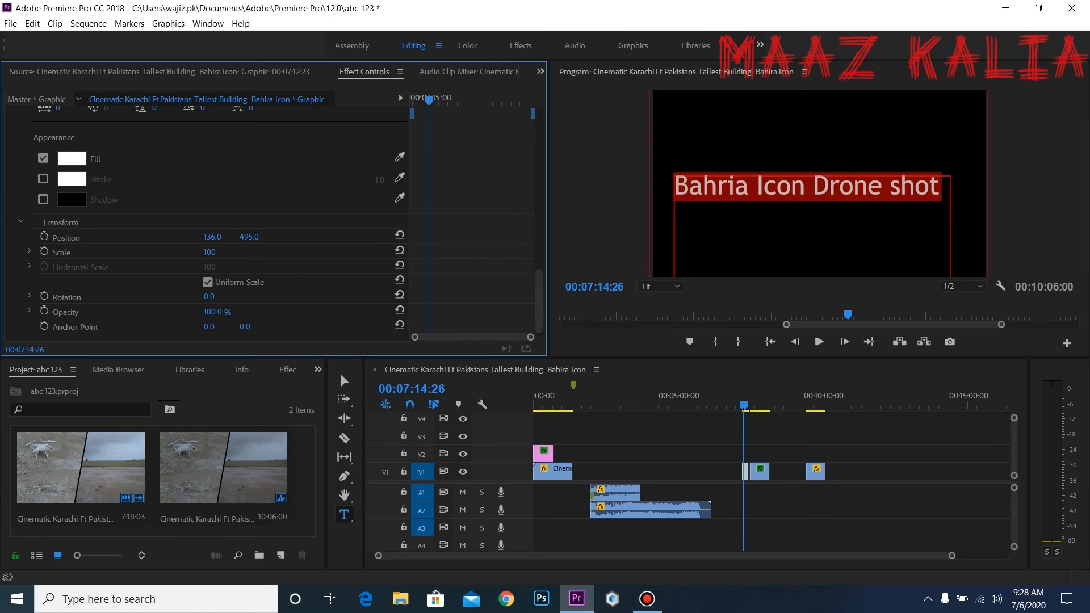
click(1048, 108)
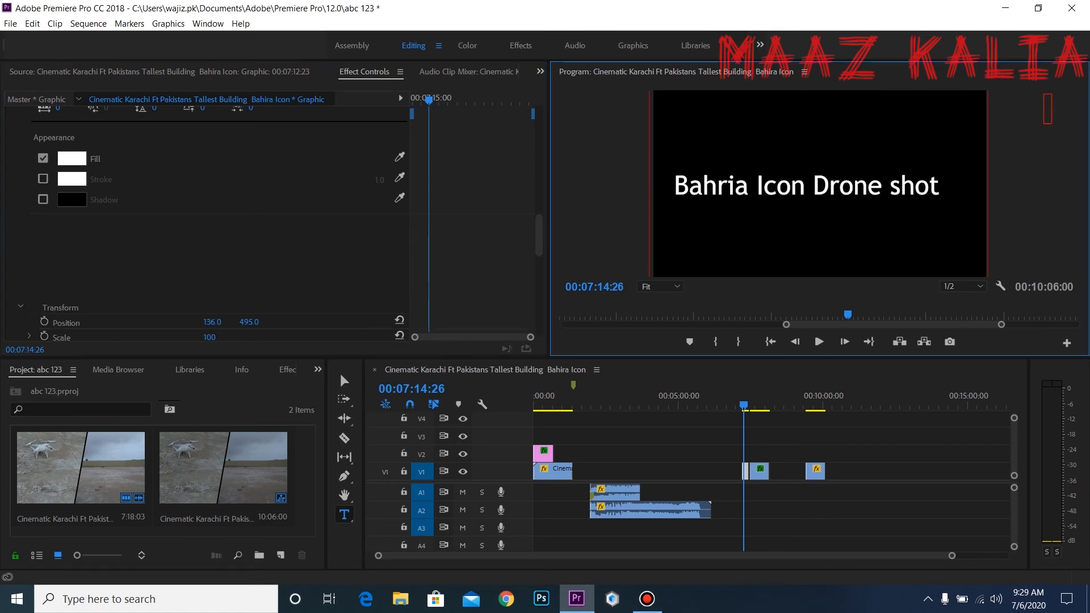
Play back the title clip starting from 00:07:11:28
click(742, 398)
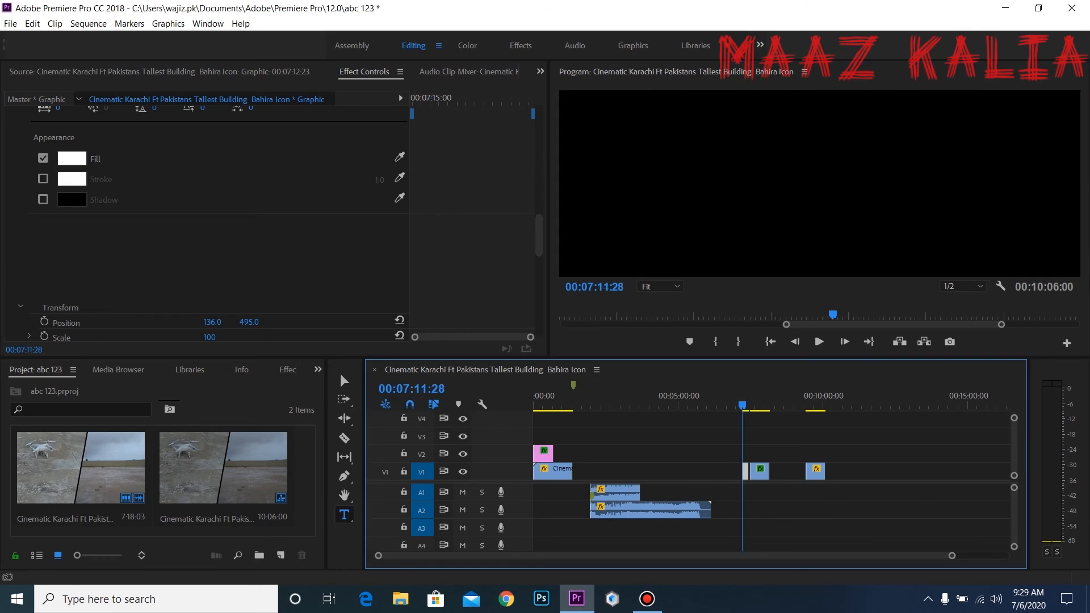
key(v)
key(space)
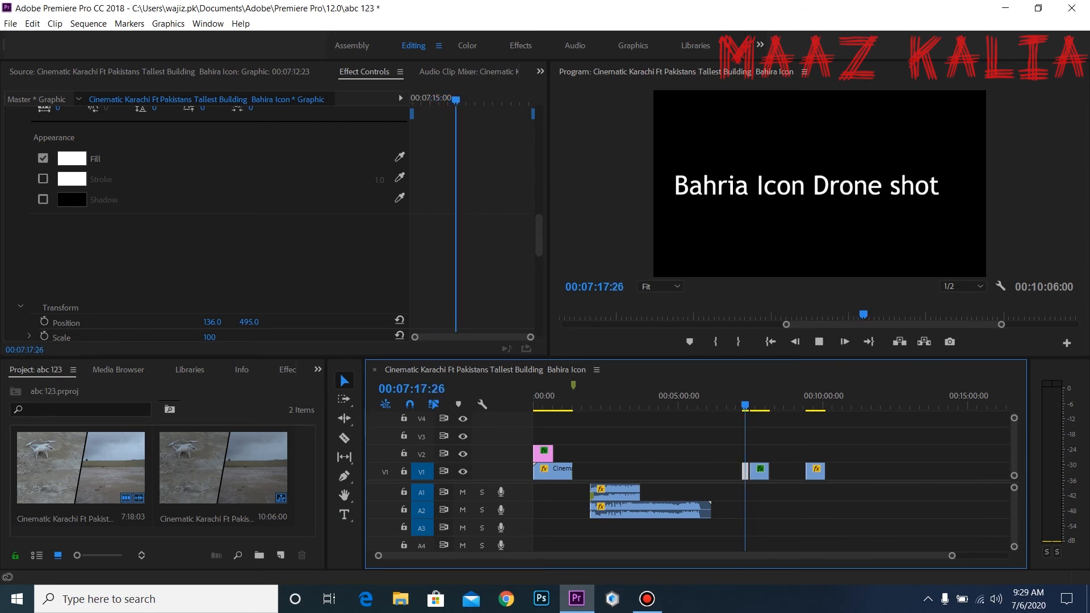
Park the playhead at 00:06:32:08, try to trim the start of the title clip, and undo the change
drag(747, 404, 723, 405)
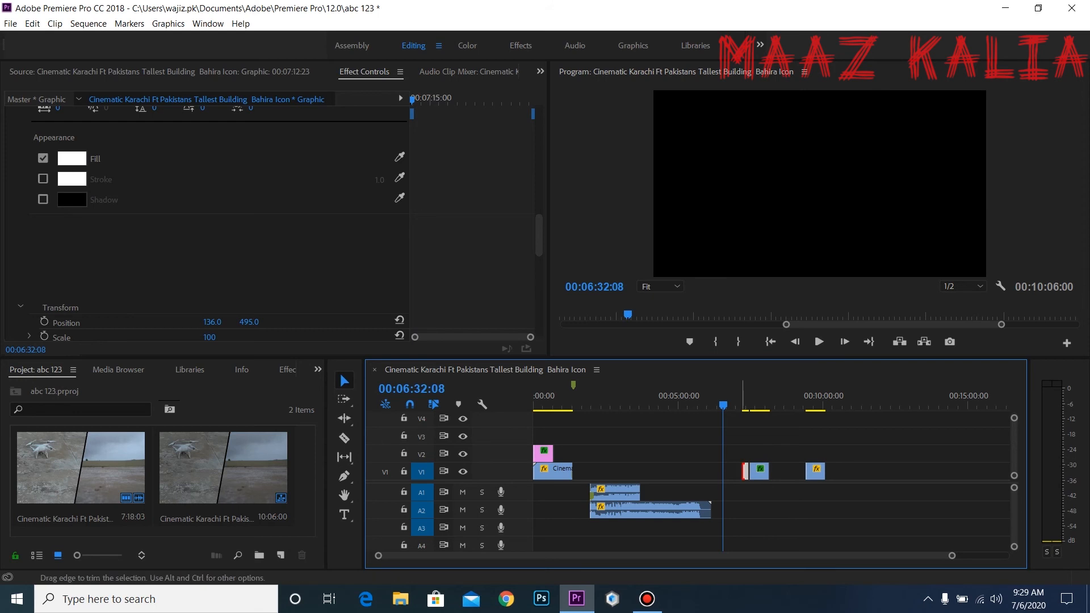
drag(744, 471, 746, 472)
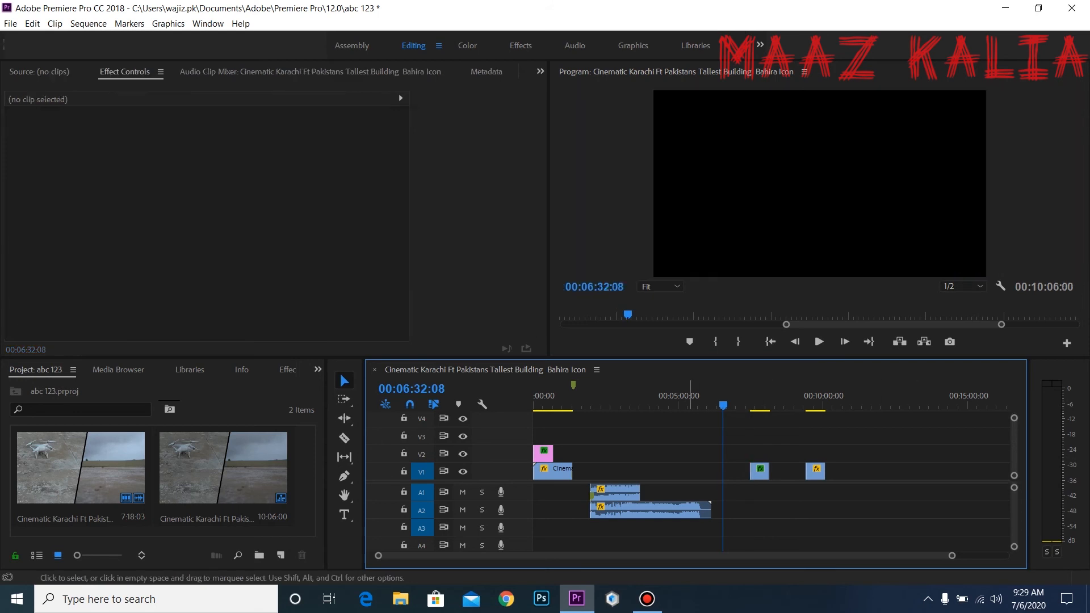
key(ctrl+z)
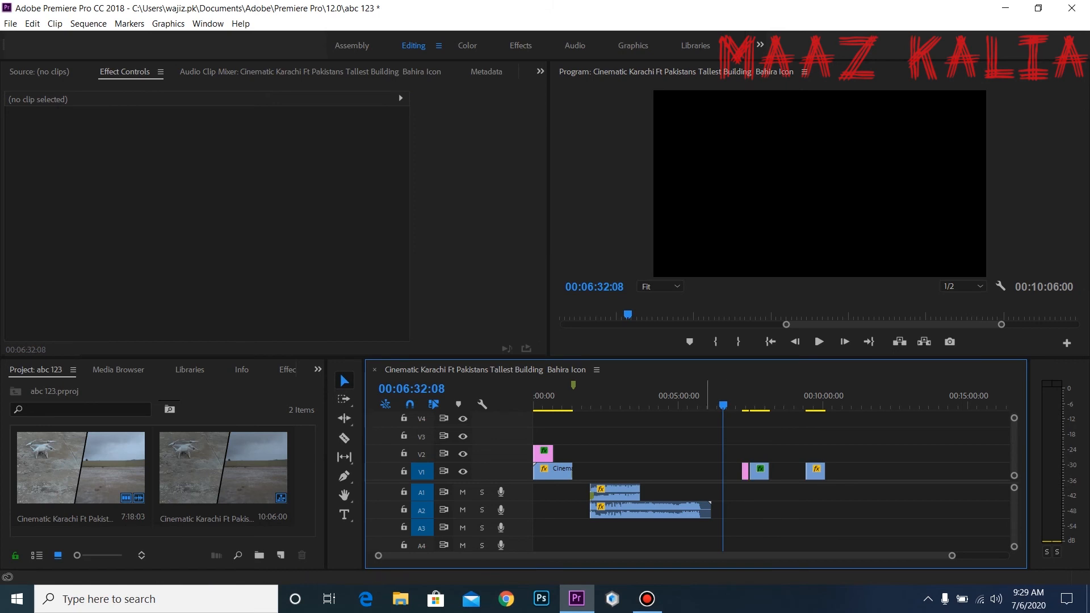
Trim the start of the title clip on V1 to 00:07:20:22
drag(722, 405, 734, 405)
drag(754, 405, 746, 404)
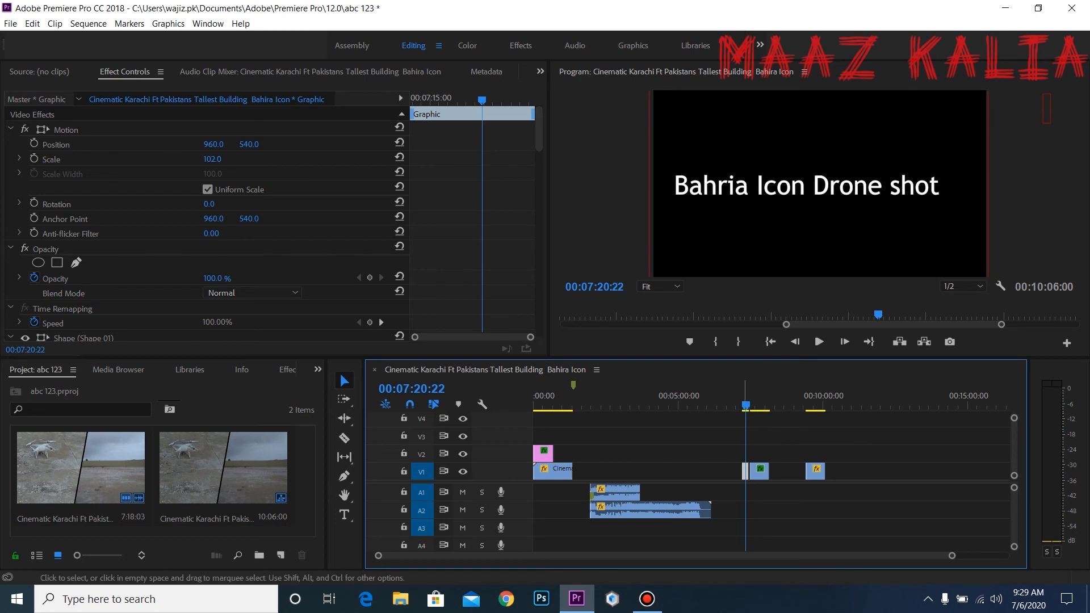
drag(743, 472, 746, 472)
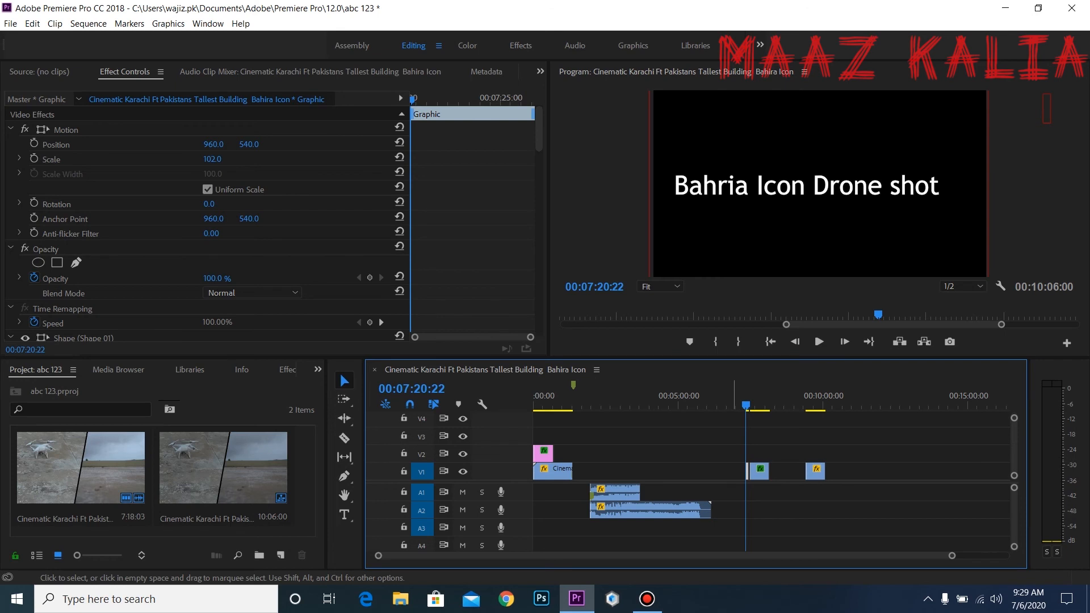
Enable Position keyframing for the title text at 00:07:23:20 and shift the keyframe to the clip's start at 00:07:20:22
click(737, 404)
drag(737, 404, 747, 405)
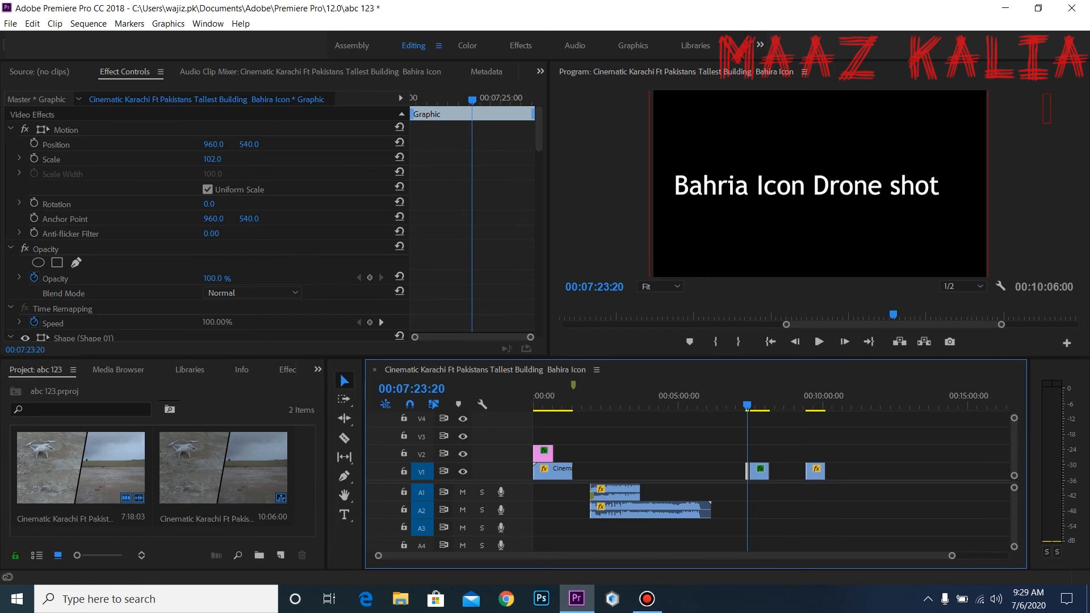
scroll(205, 227, down, 8)
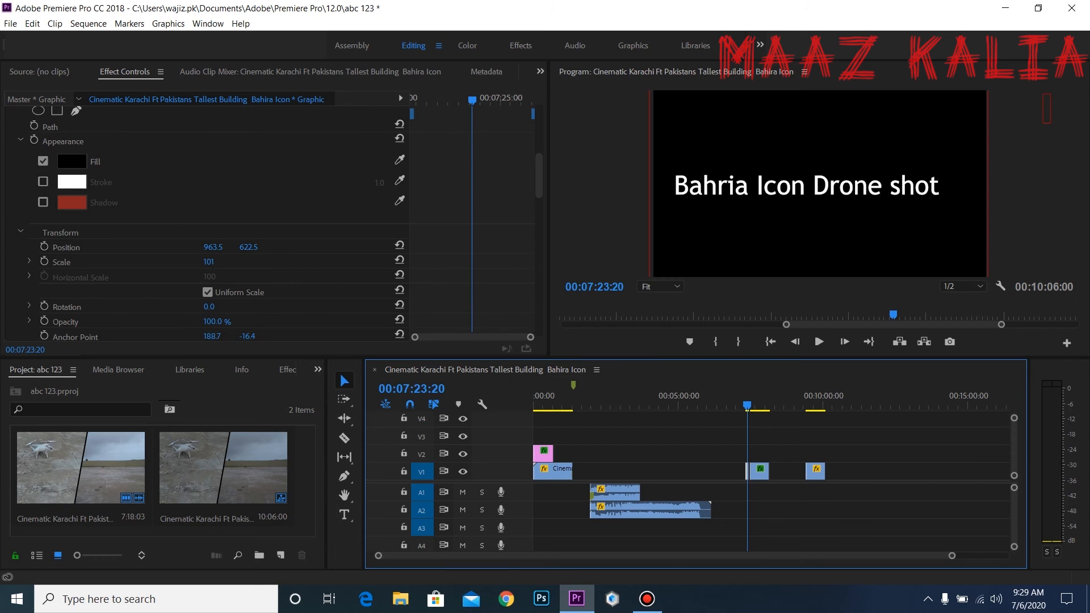
scroll(204, 227, up, 4)
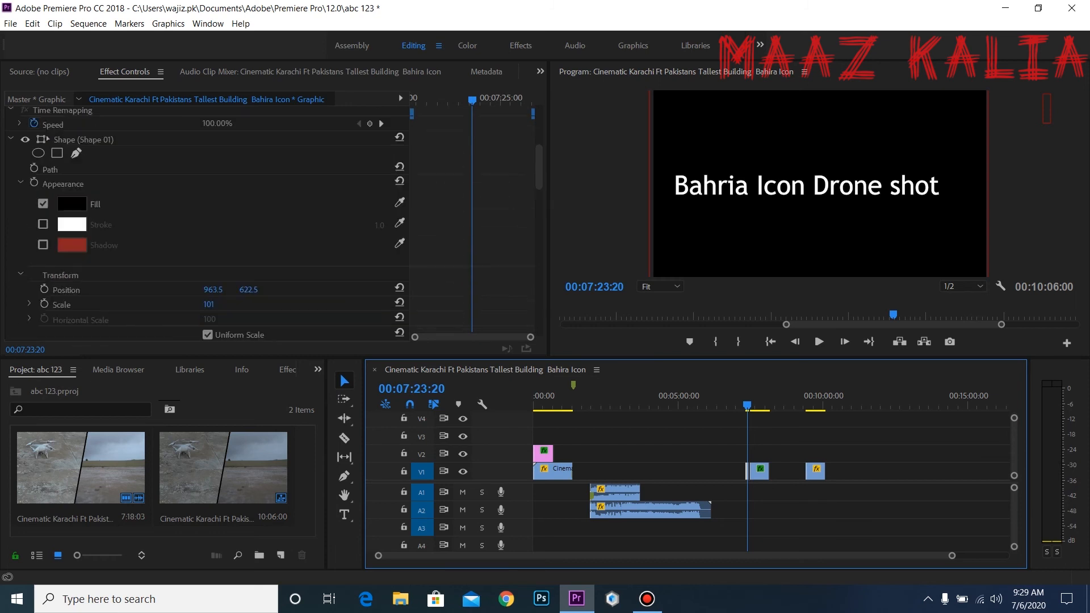
scroll(205, 227, up, 4)
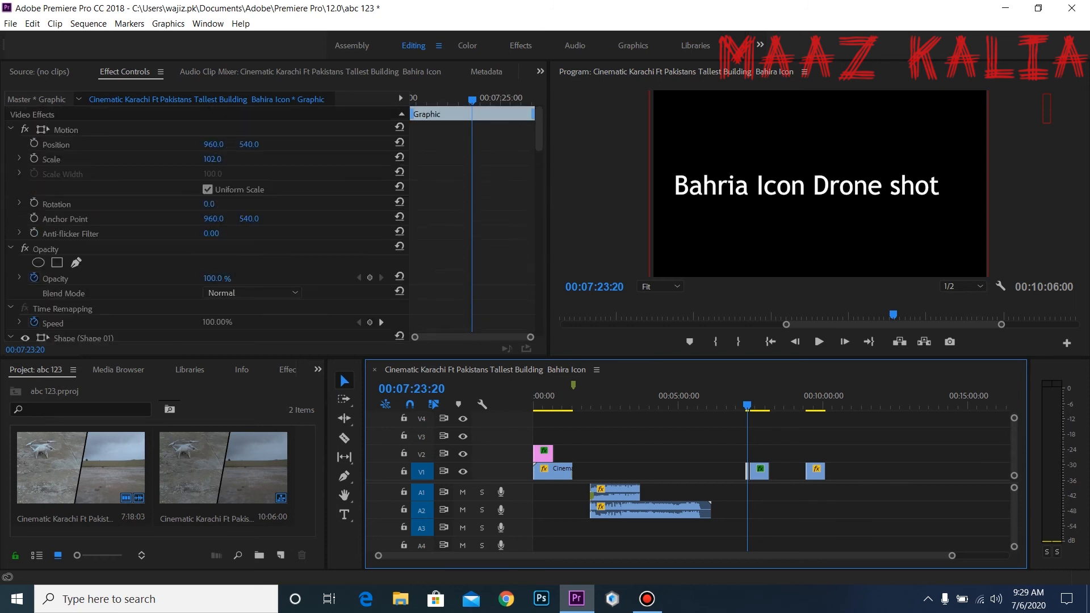
scroll(204, 227, down, 12)
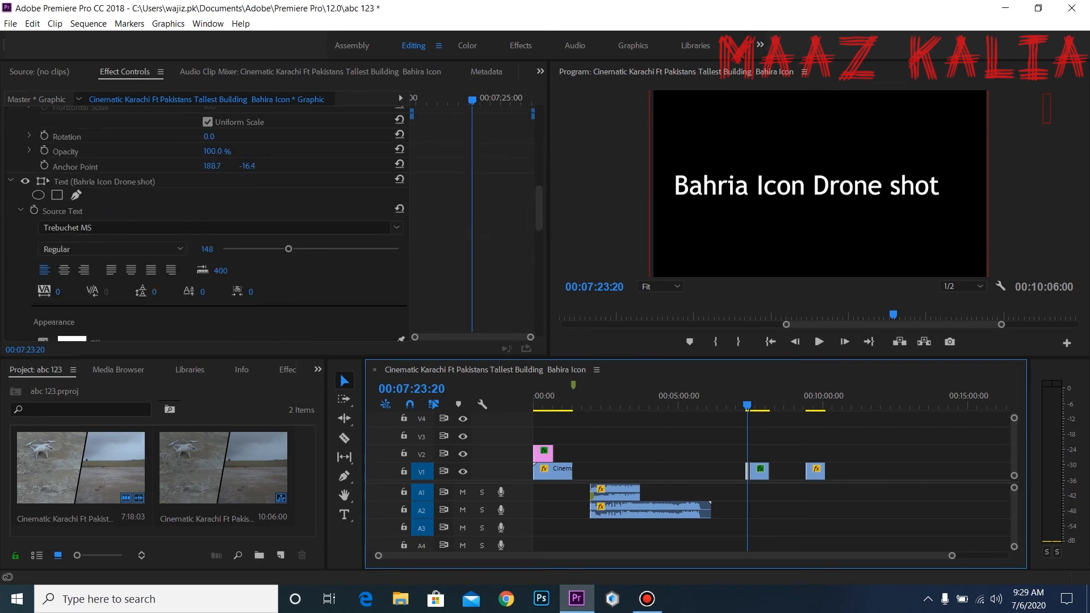
scroll(204, 227, down, 10)
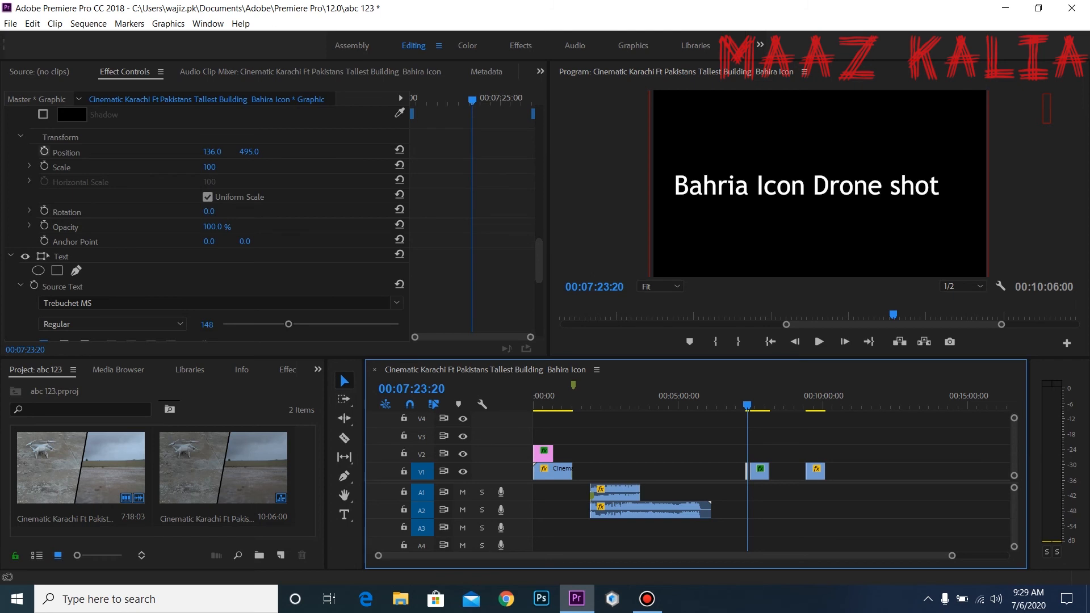
click(44, 152)
click(746, 398)
drag(471, 151, 411, 151)
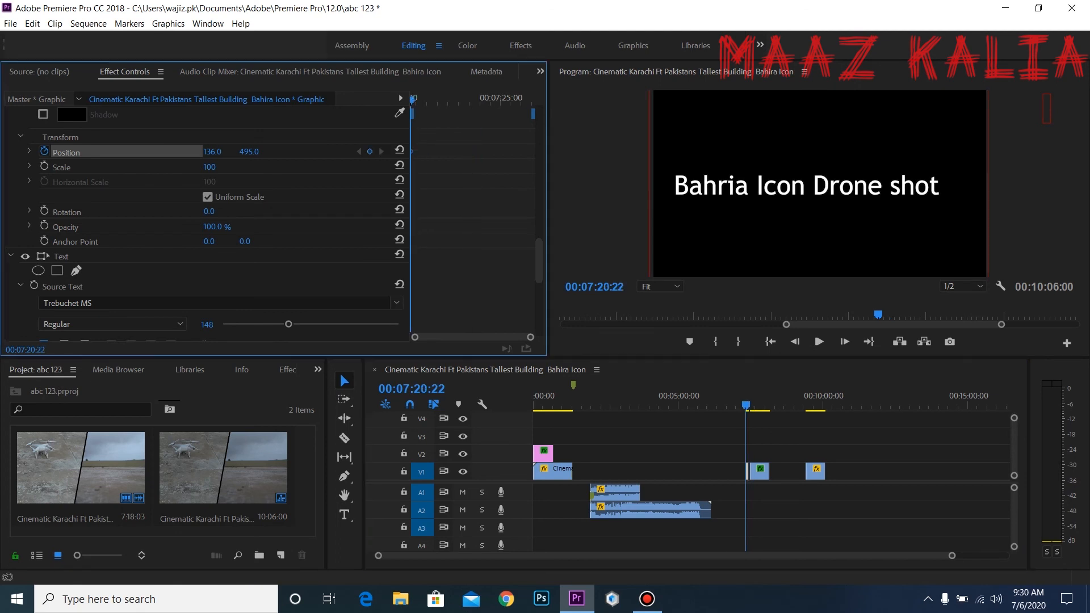
Set the title text's Position at the clip's start keyframe to 201, -2924, above the frame
drag(212, 152, 0, 152)
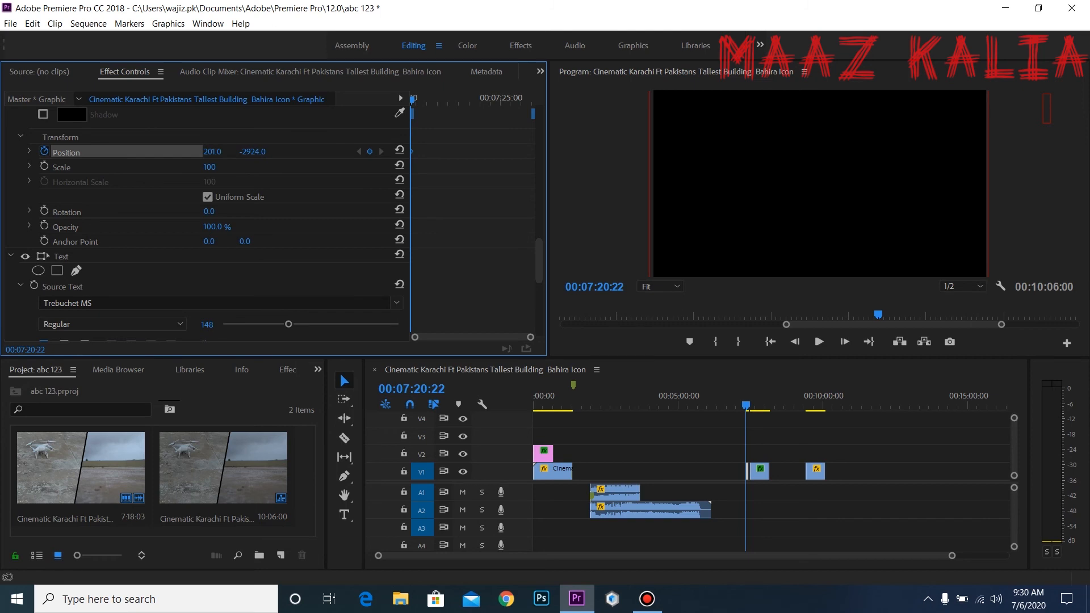
Add a Position keyframe for the title text at 00:07:21:11 with the values 215, 540
key(shift+Right)
key(Right)
key(Right)
key(Right)
key(Right)
key(Right)
key(Right)
key(Right)
key(Right)
key(Right)
key(Right)
key(Right)
key(Right)
key(Right)
key(Right)
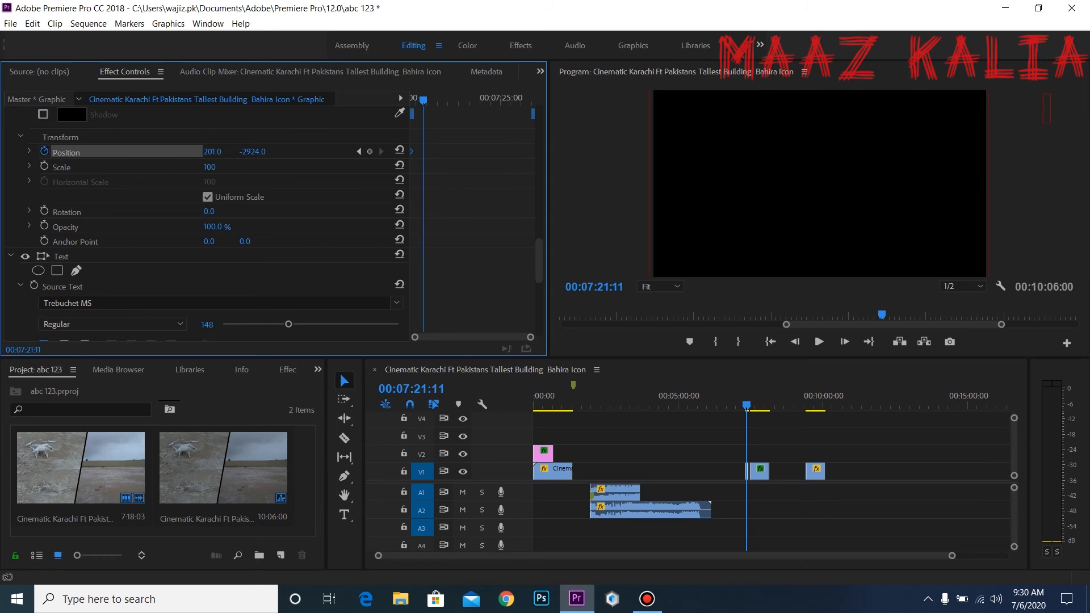
drag(252, 152, 0, 151)
click(399, 150)
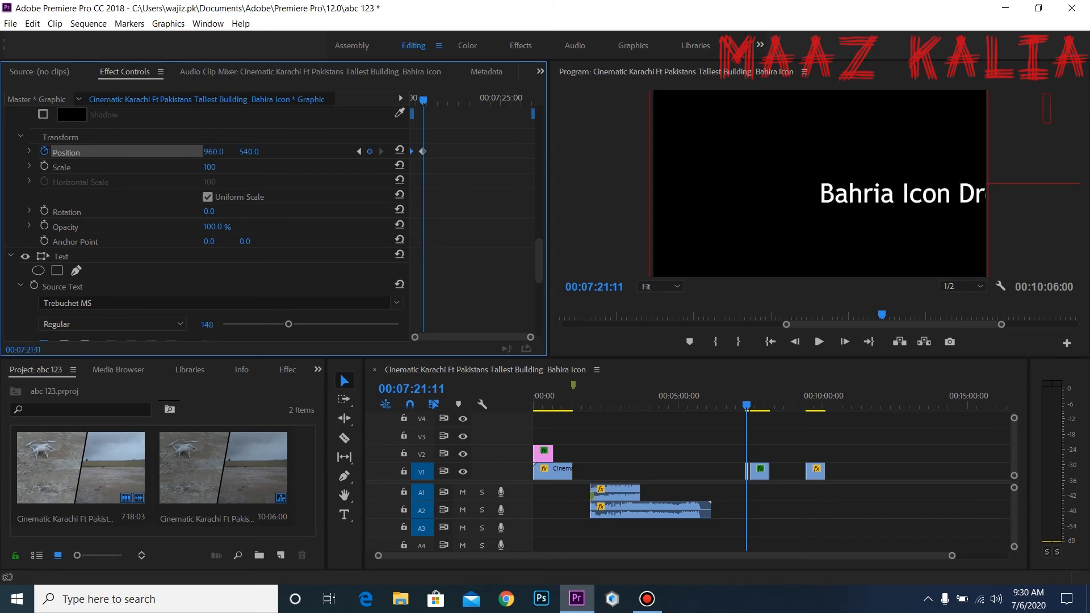
drag(213, 152, 4, 151)
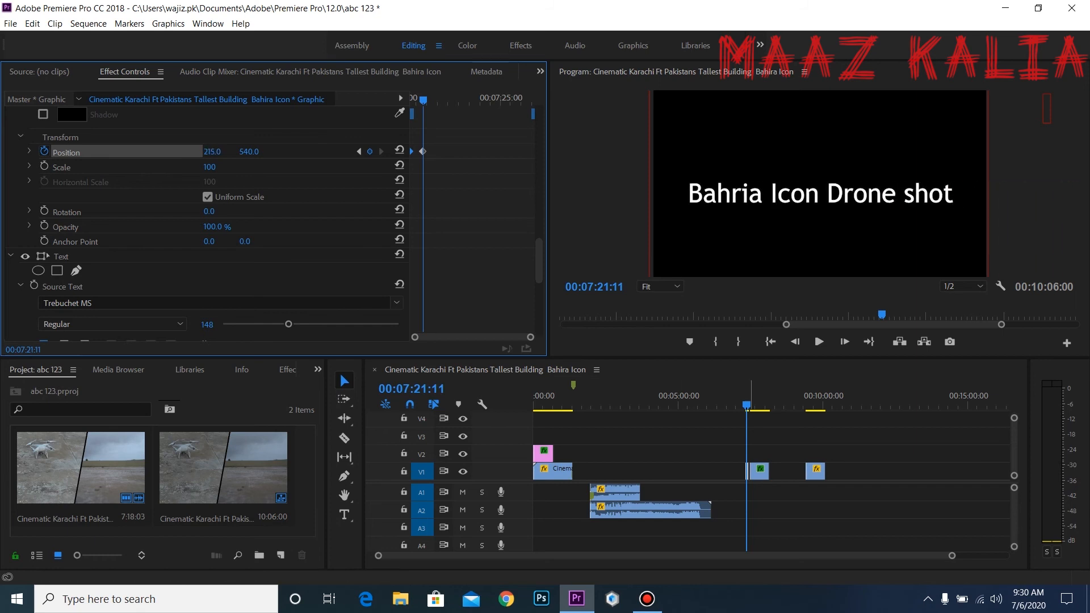
Play back the title animation twice from the clip's start at 00:07:20:22, continuing into the drone footage
mouse_move(746, 404)
mouse_down()
mouse_move(733, 405)
mouse_move(745, 405)
mouse_up()
key(space)
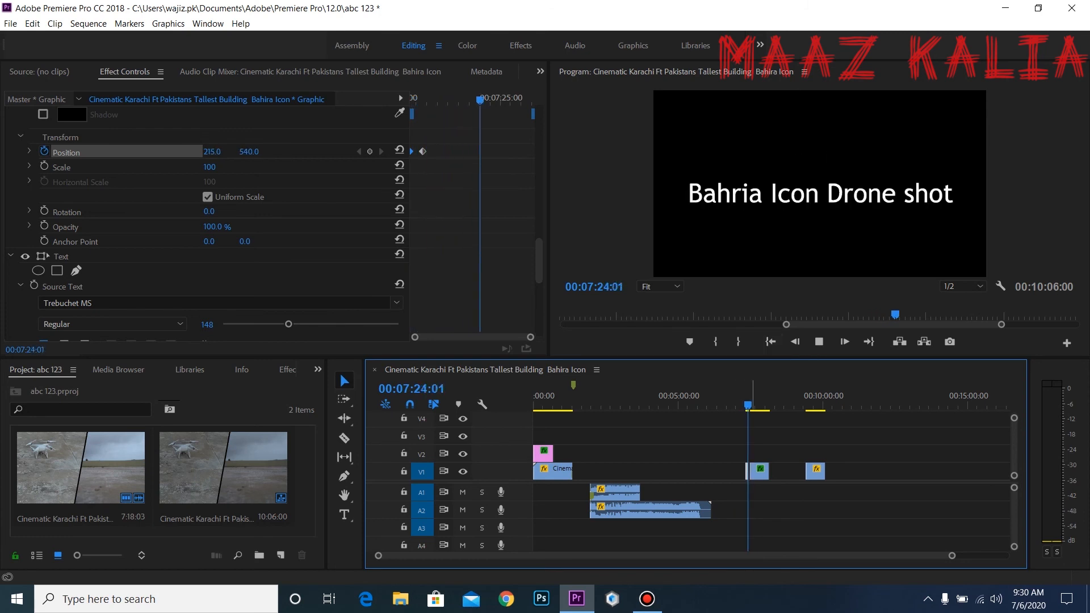
drag(748, 405, 746, 406)
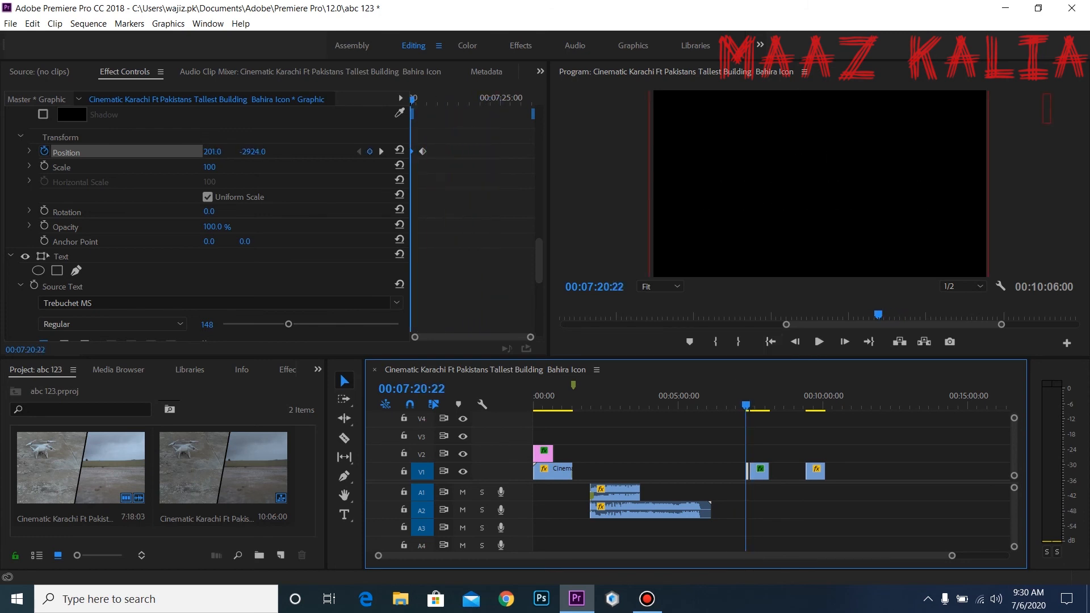
key(space)
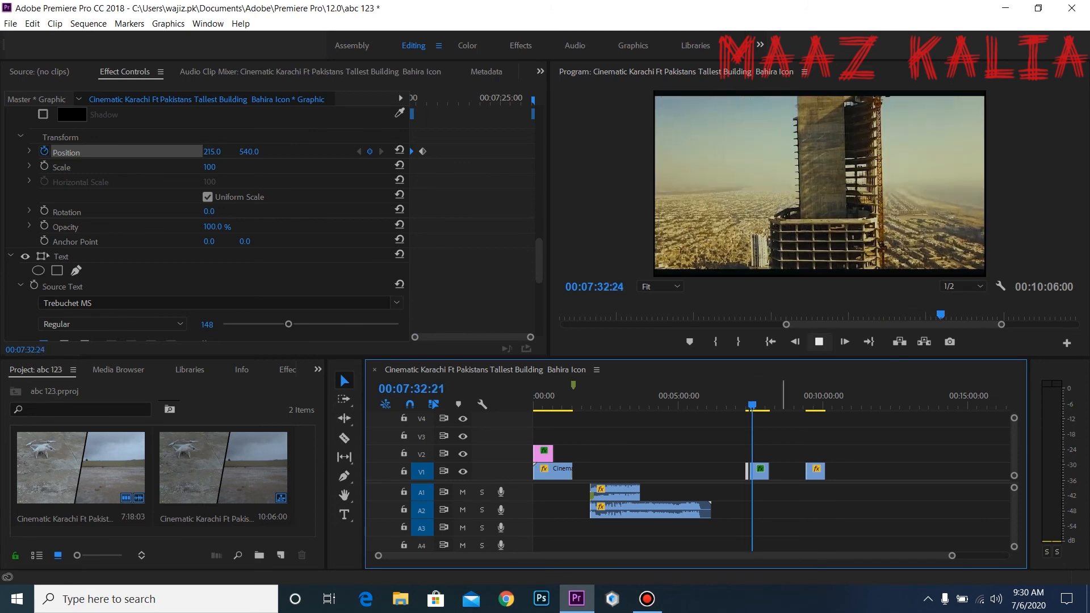
key(space)
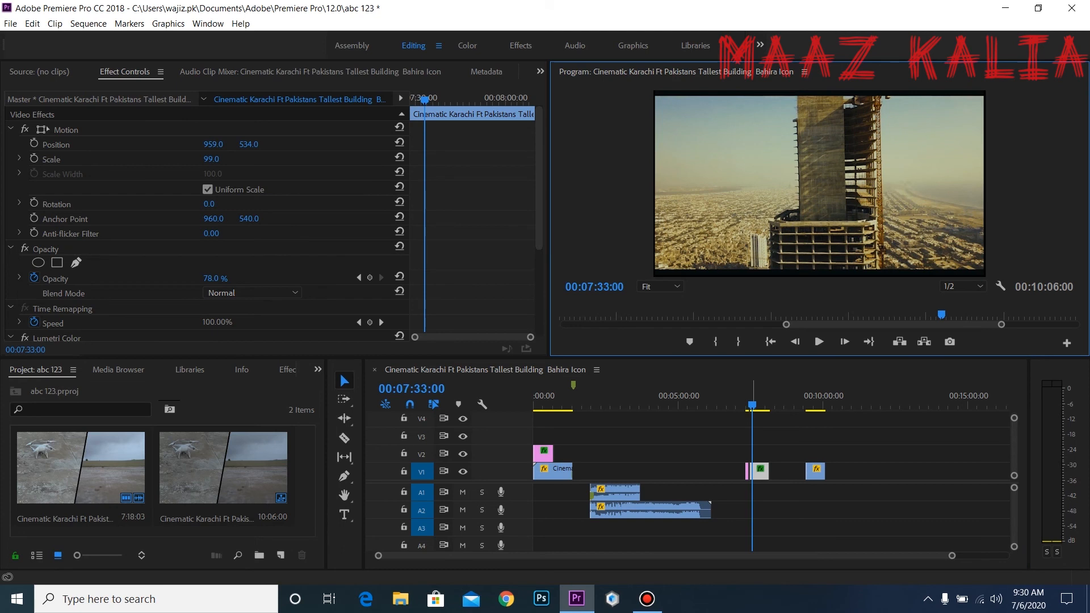
Trim the start of the drone footage clip on V1 to 00:07:33:00 and move the title clip directly against it
click(753, 472)
drag(753, 472, 754, 472)
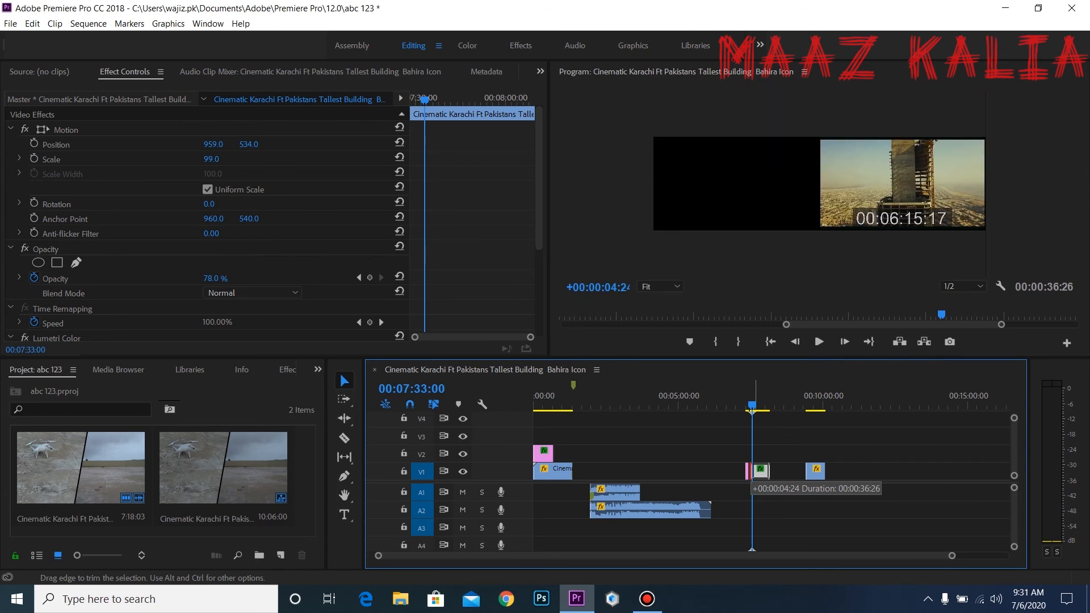
drag(755, 471, 755, 472)
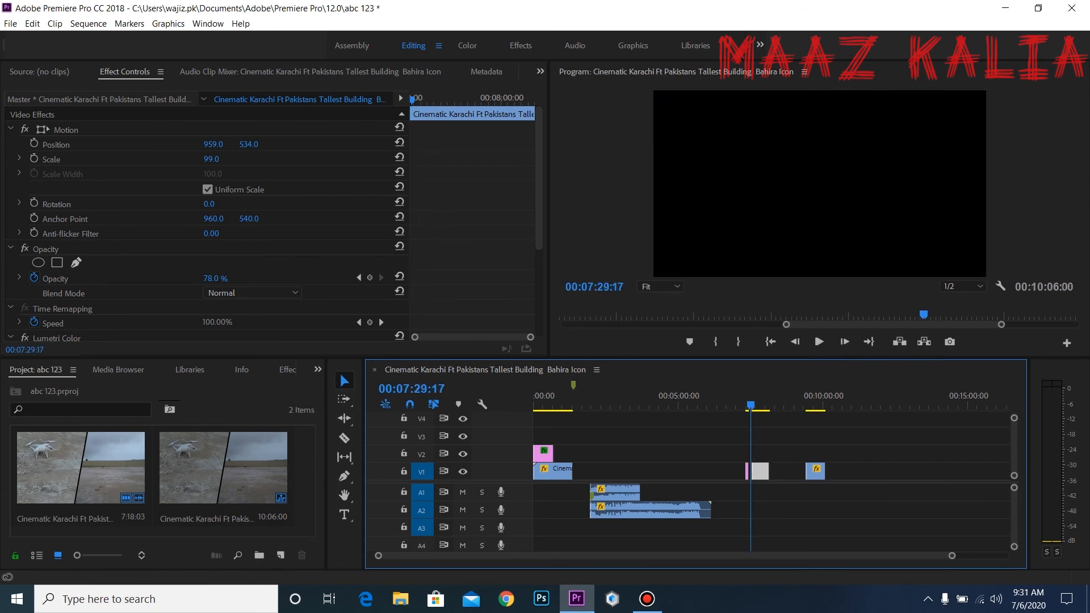
click(761, 471)
drag(746, 472, 750, 471)
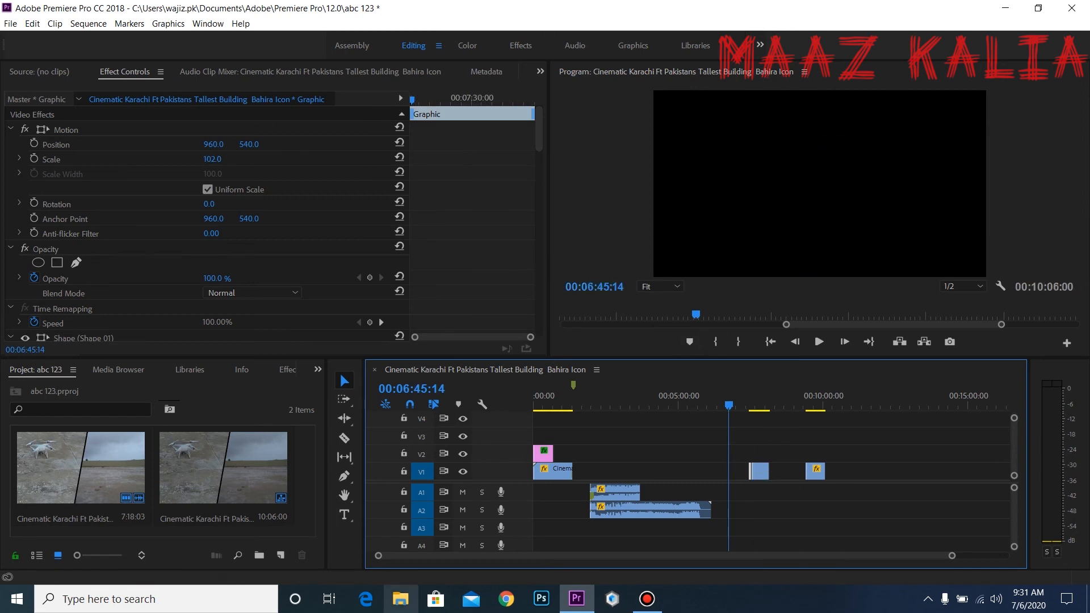
Apply the 3D Motion Cube Spin video transition to the start of the title clip and shift it slightly along V1
click(287, 370)
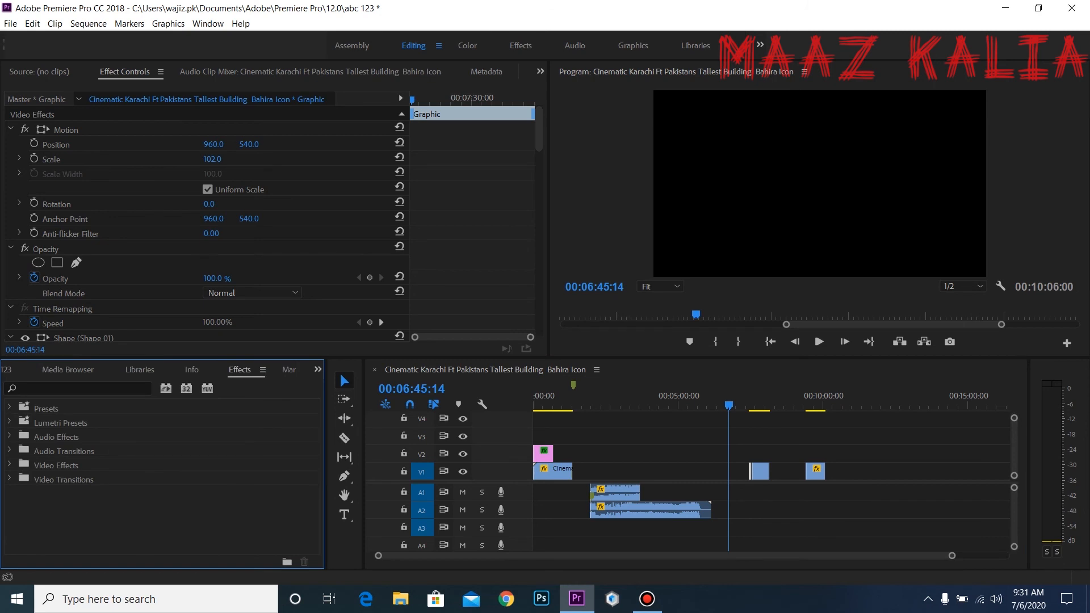
double_click(64, 479)
scroll(159, 477, down, 1)
click(18, 480)
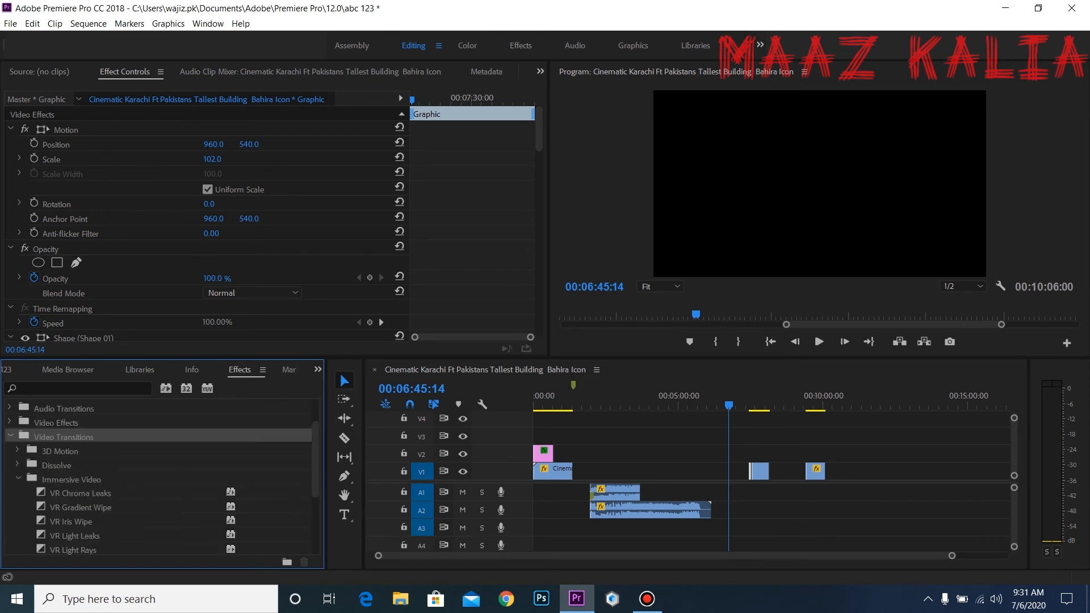
click(60, 452)
click(71, 480)
double_click(57, 466)
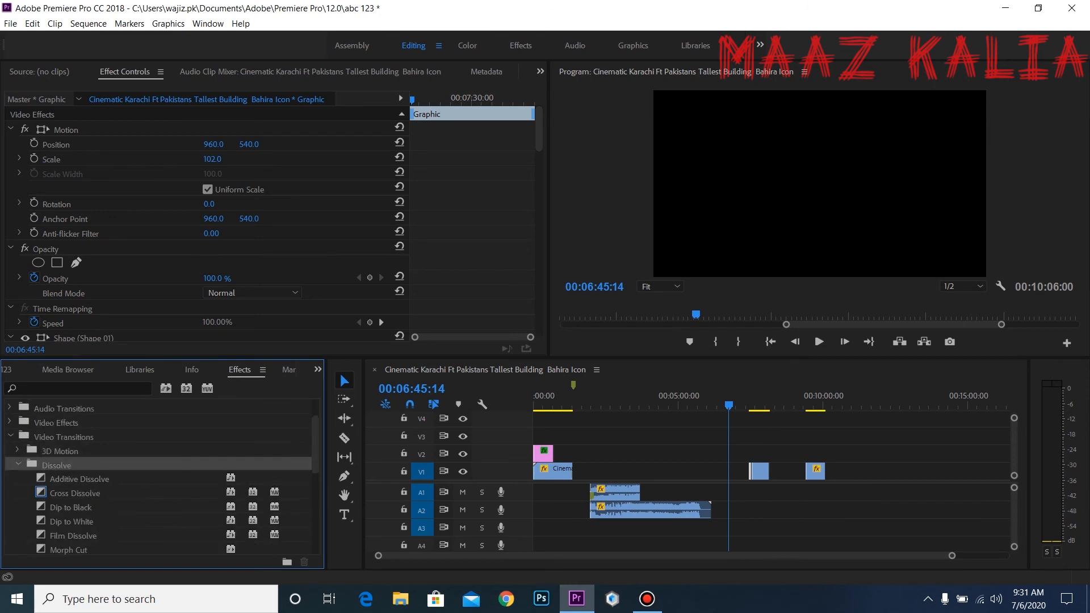
click(74, 493)
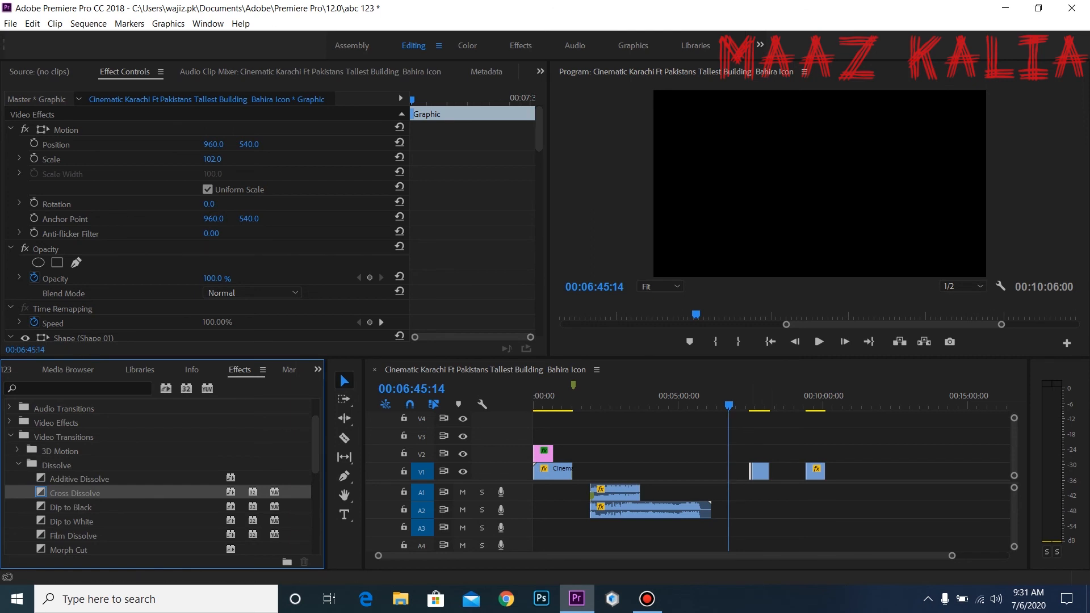
double_click(60, 452)
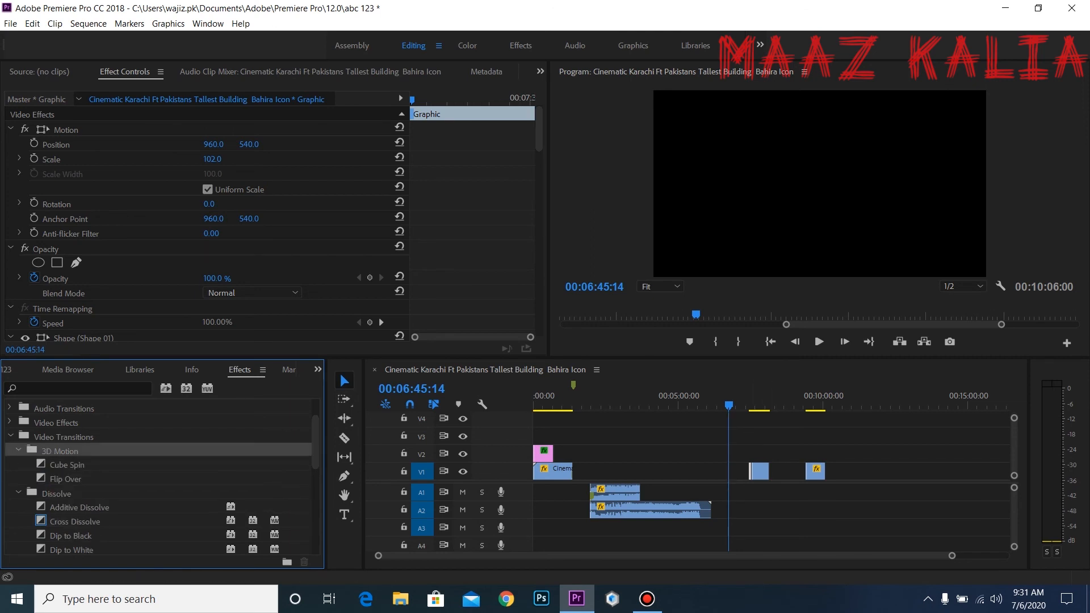
click(67, 464)
drag(67, 464, 754, 471)
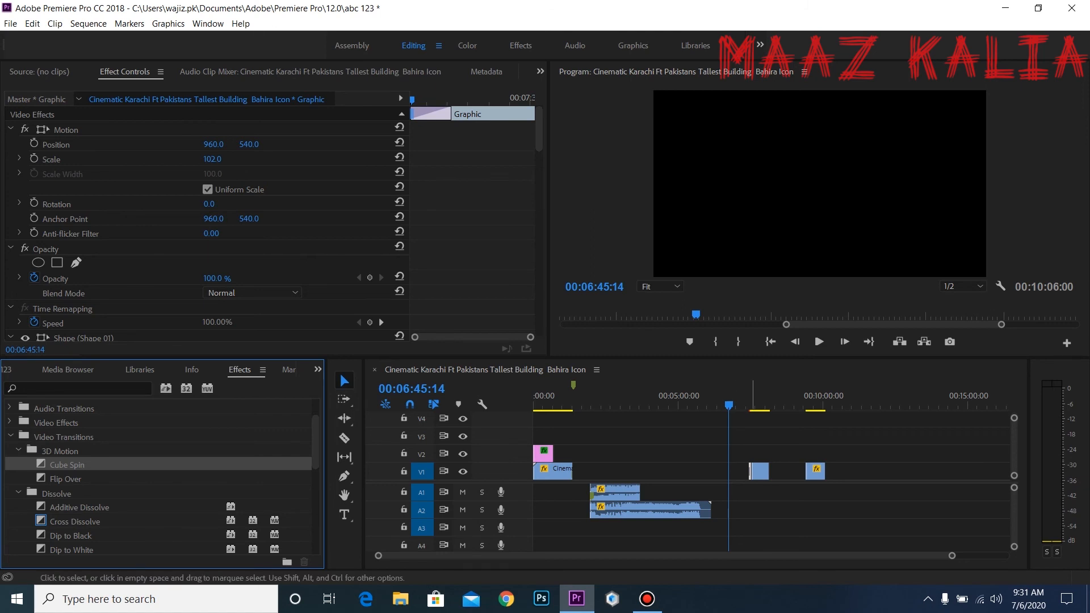
drag(750, 472, 752, 472)
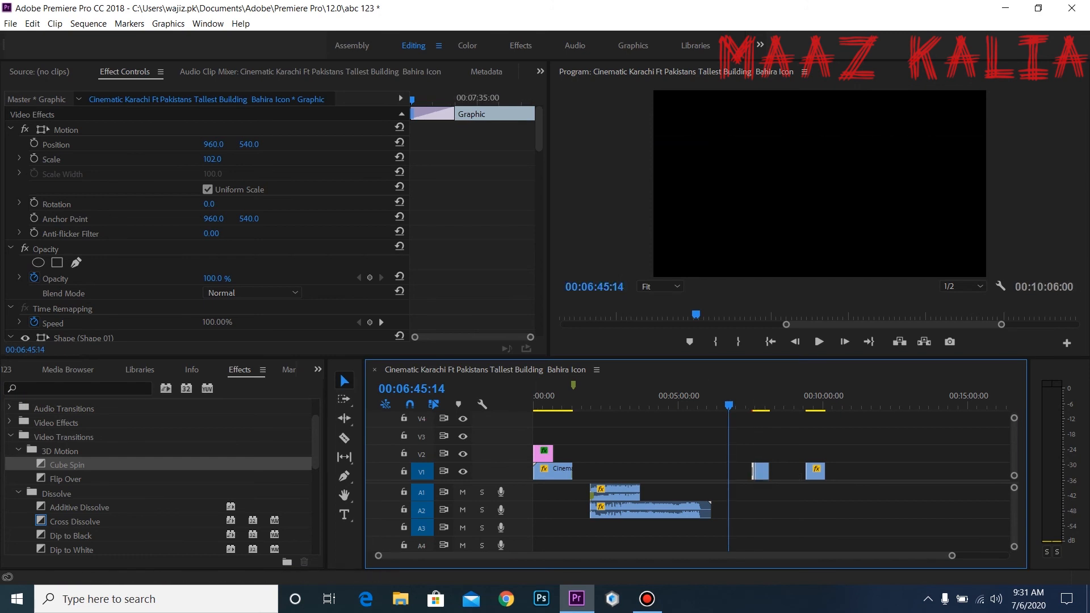
Select the Flip Over transition and park the playhead near the title clip's start at 00:07:32:15
click(63, 436)
click(65, 479)
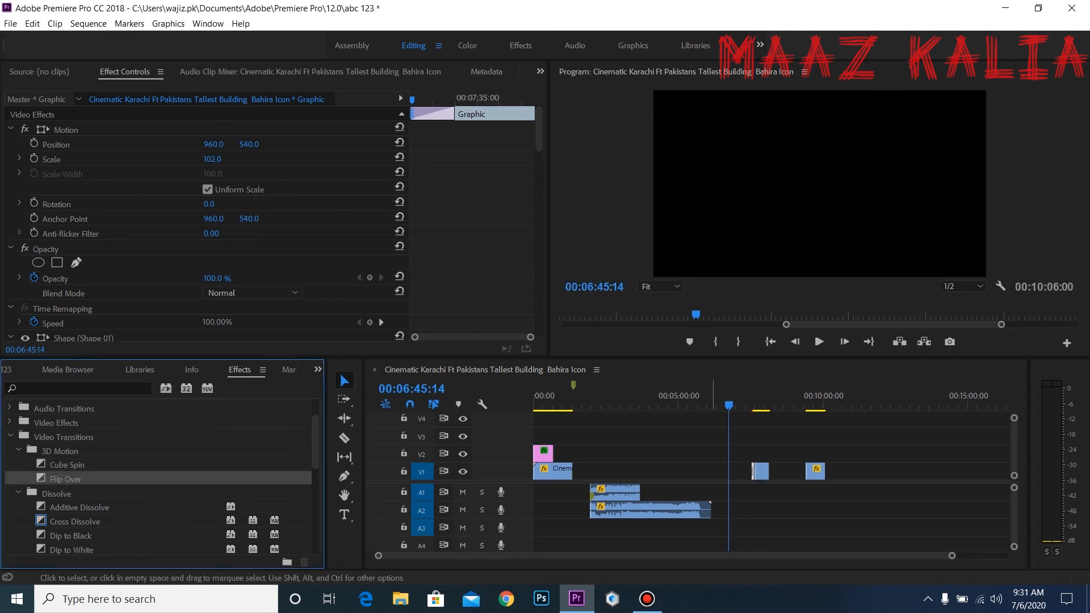
click(749, 398)
mouse_move(748, 397)
mouse_down()
mouse_move(774, 398)
mouse_move(752, 397)
mouse_up()
click(168, 23)
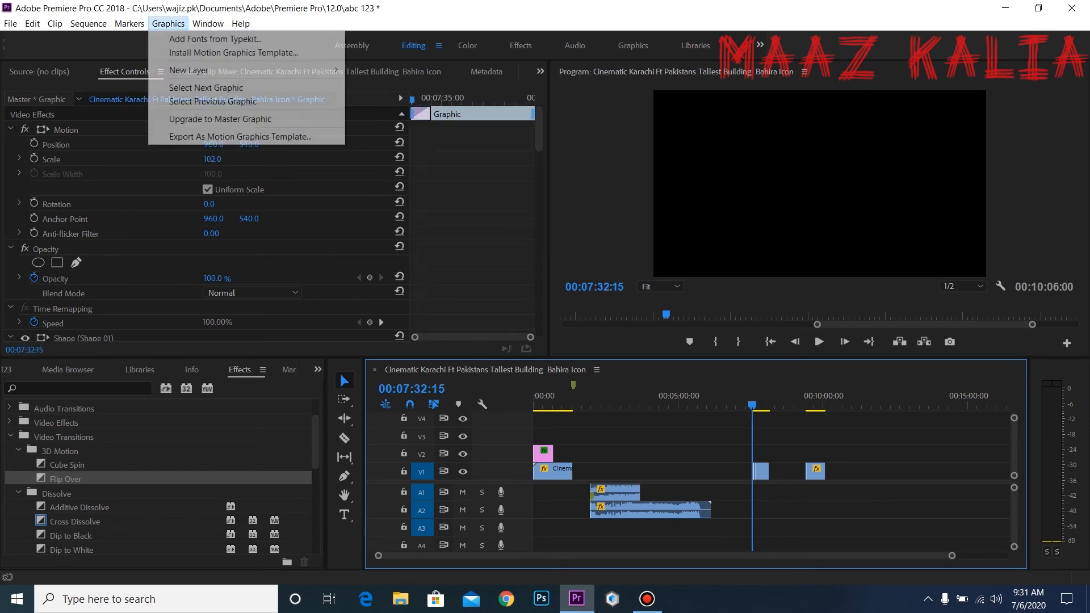
mouse_move(190, 70)
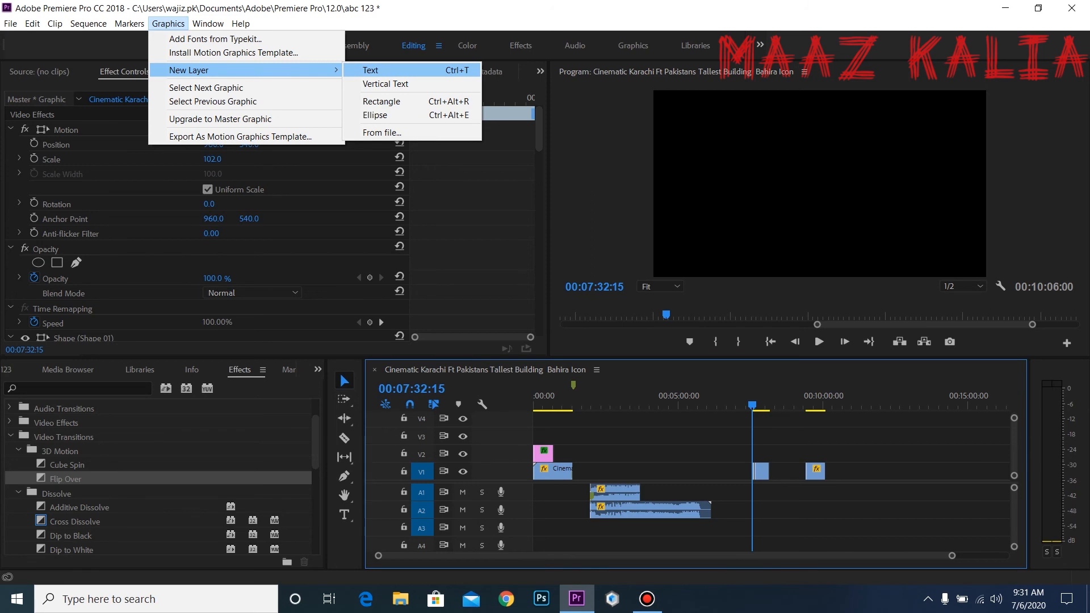
key(Escape)
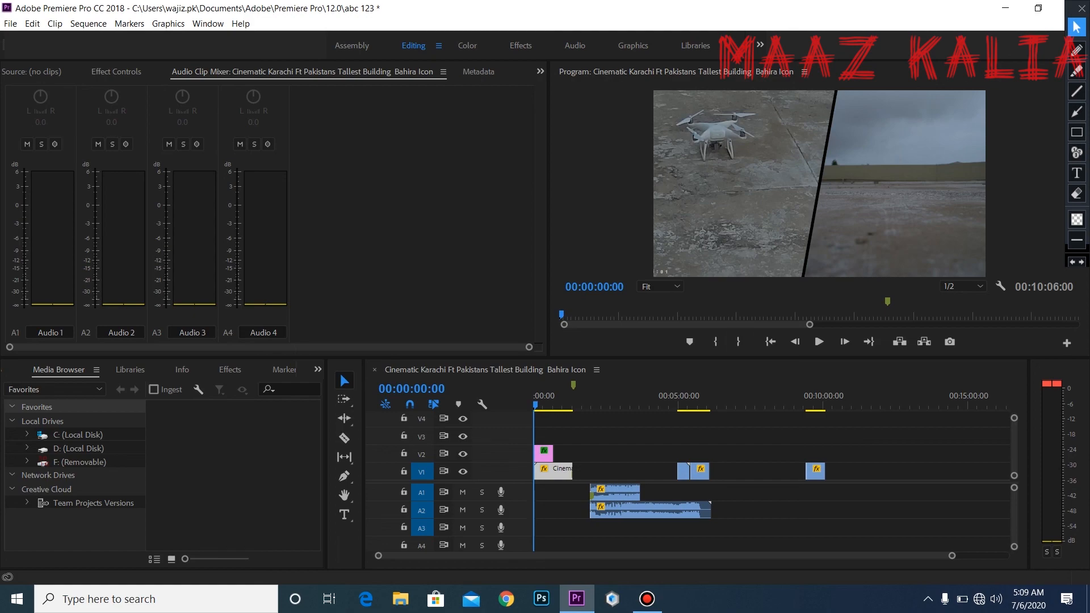
Examine the Program monitor's Button Editor and close it without changing the layout
click(1067, 343)
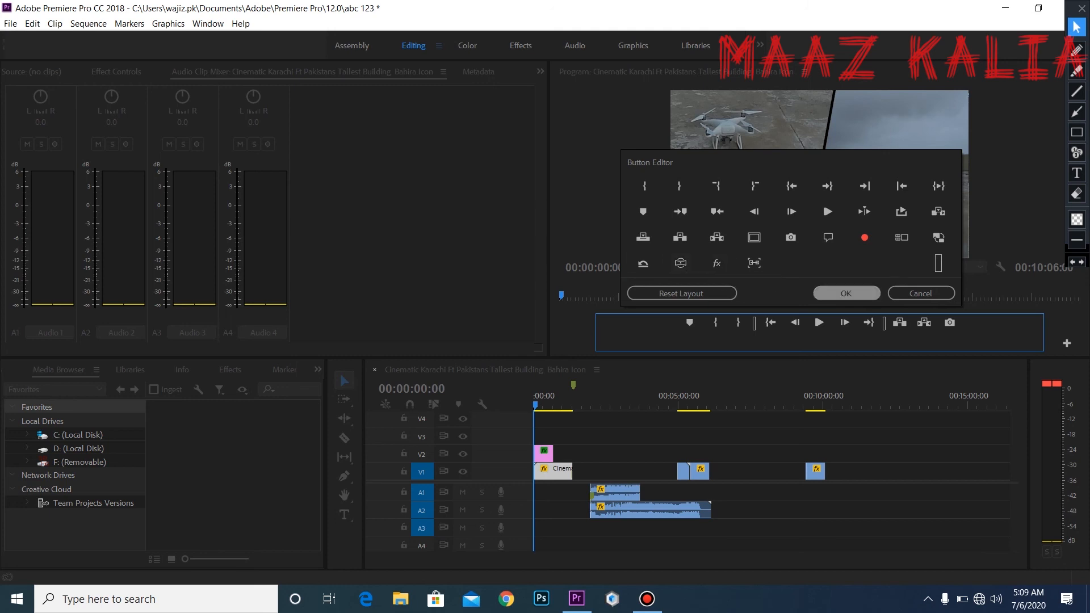
click(846, 293)
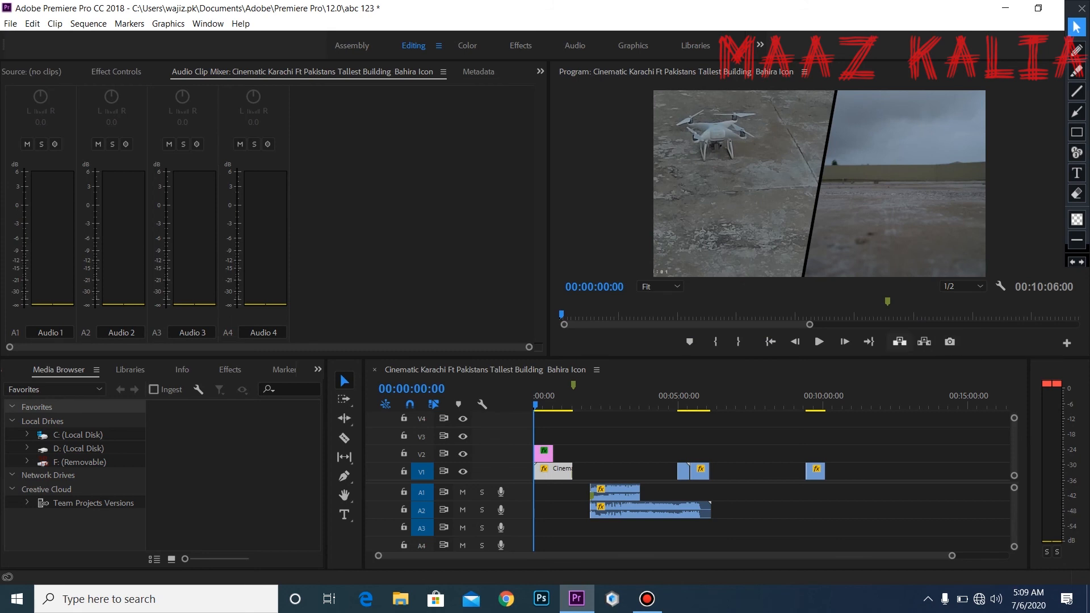
Start exporting the frame at 00:01:03:05 as a still, with JPEG format and without importing it into the project
drag(535, 405, 563, 405)
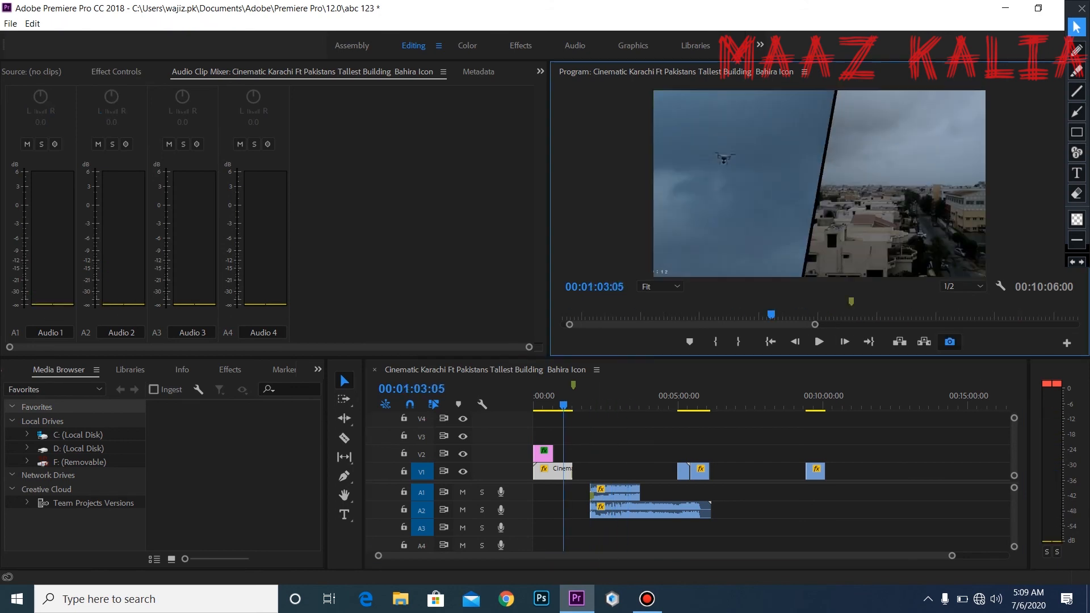
key(ctrl+shift+e)
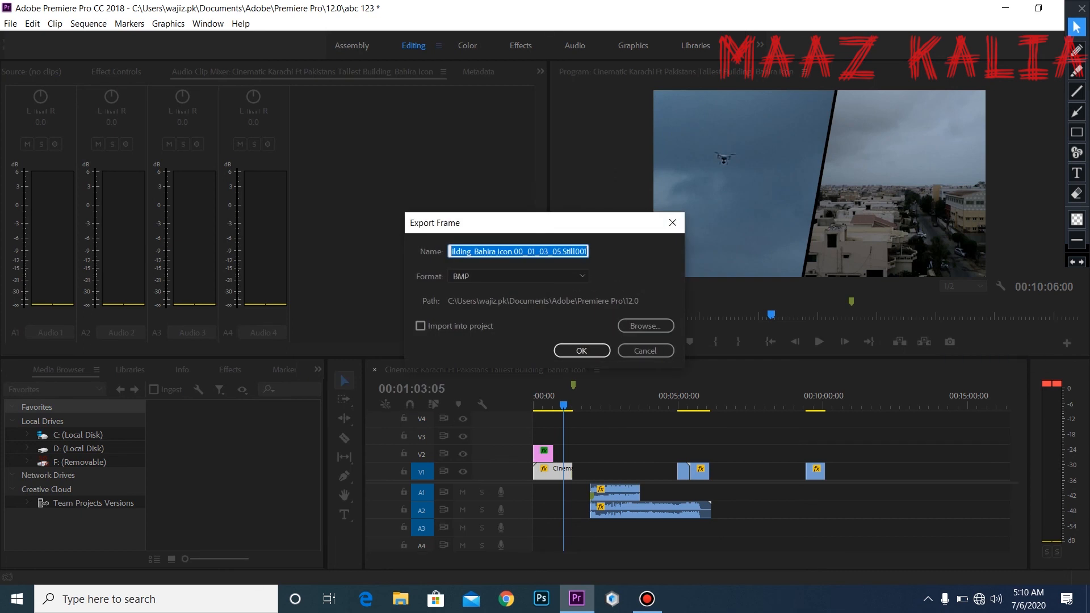
click(518, 277)
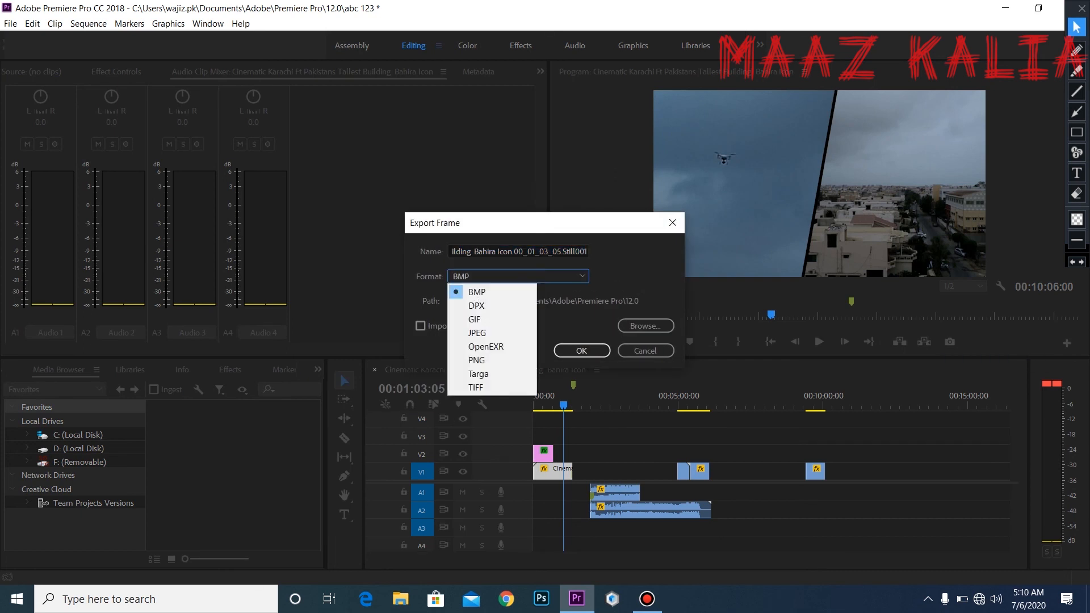
key(Escape)
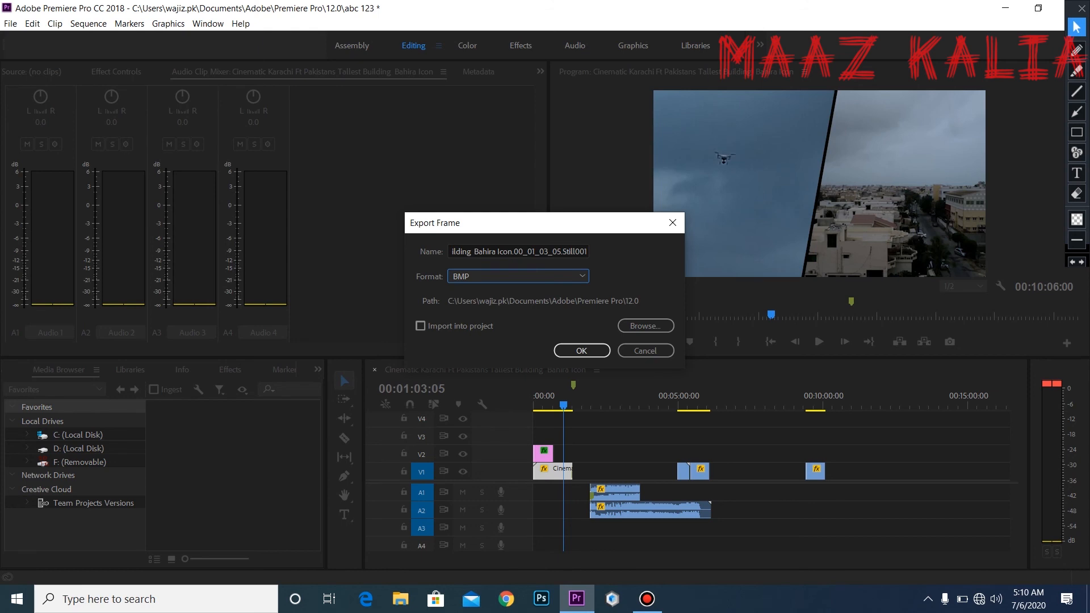
click(420, 326)
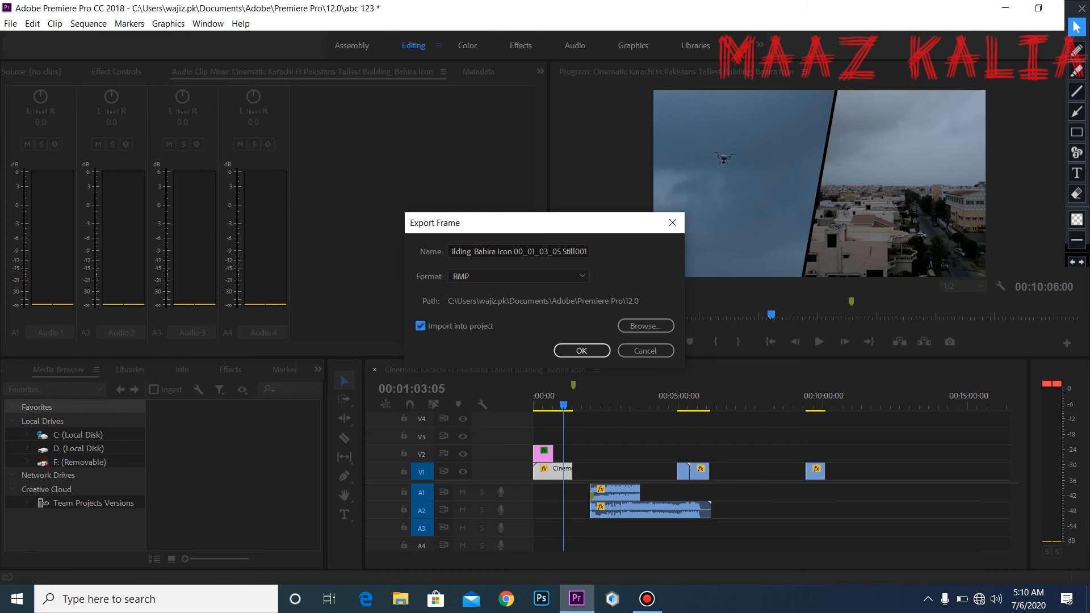
click(420, 326)
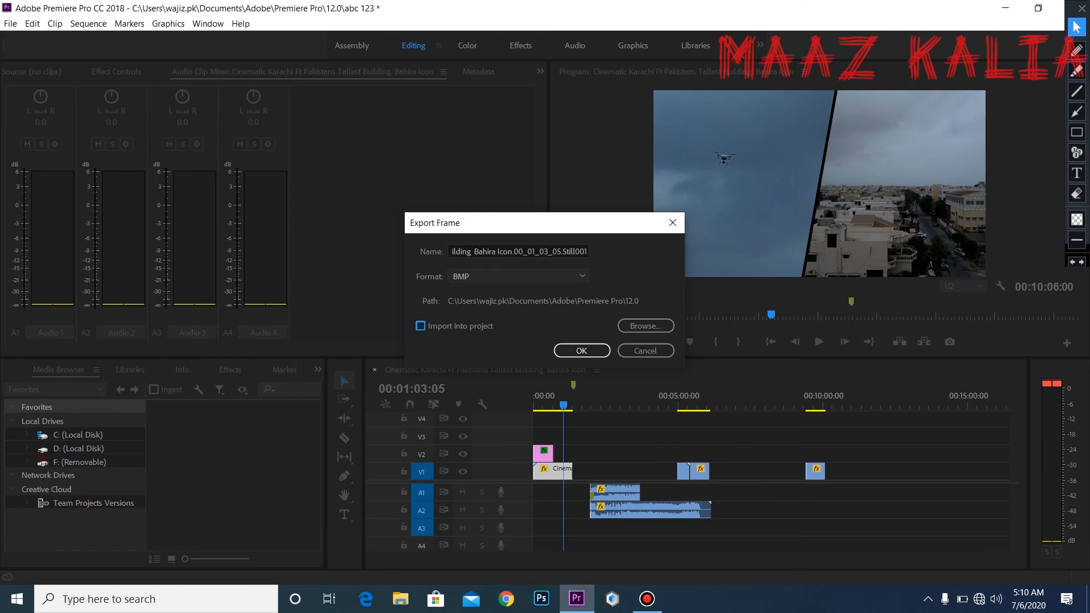
click(518, 276)
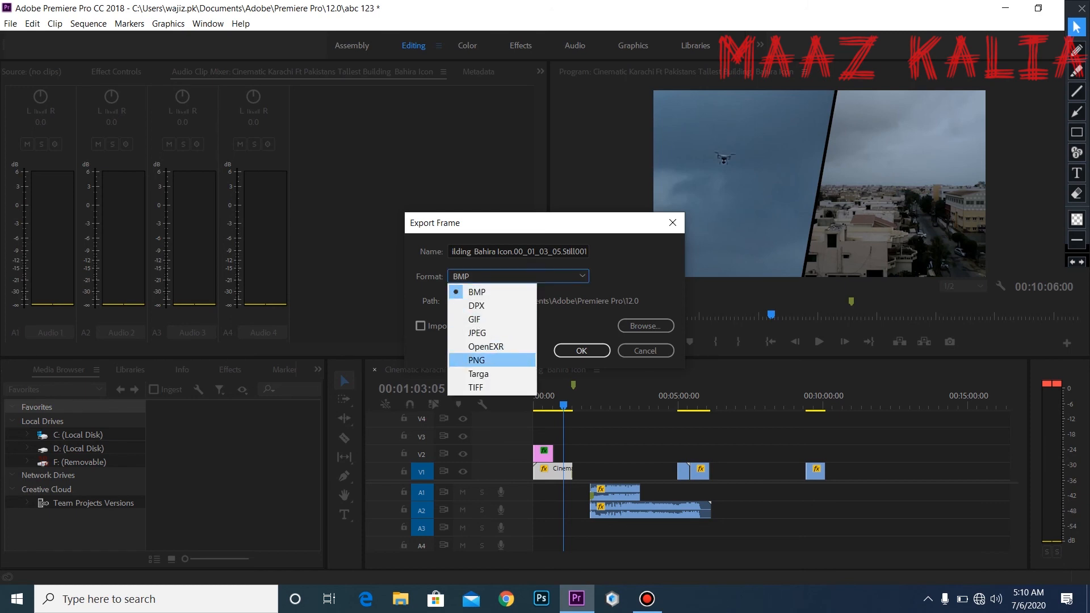
click(478, 333)
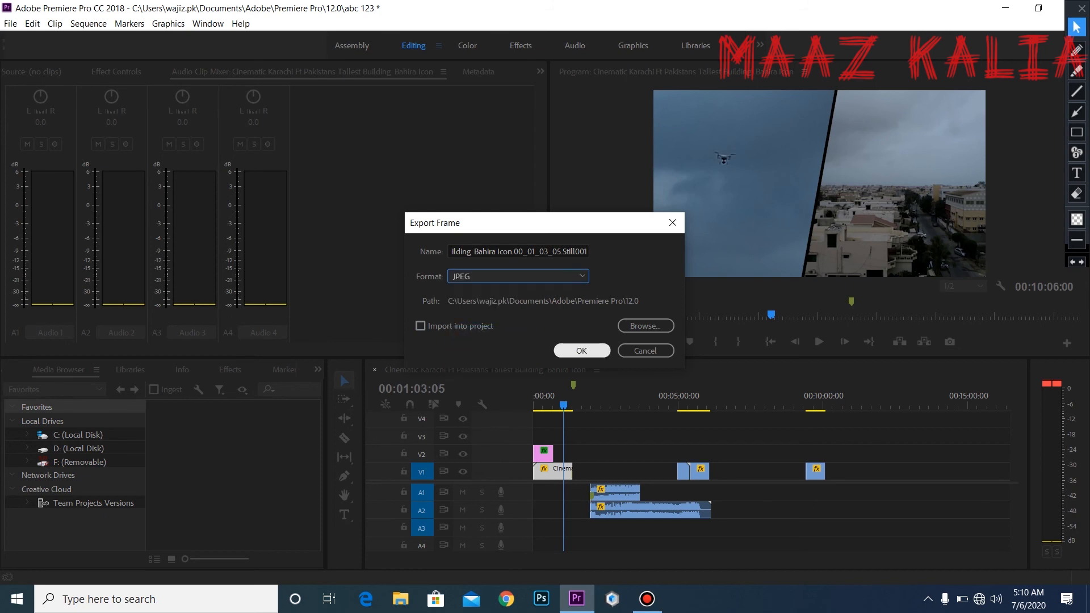
Save the JPEG still to the Pictures folder and check the Program monitor's Button Editor without changing the layout
click(645, 326)
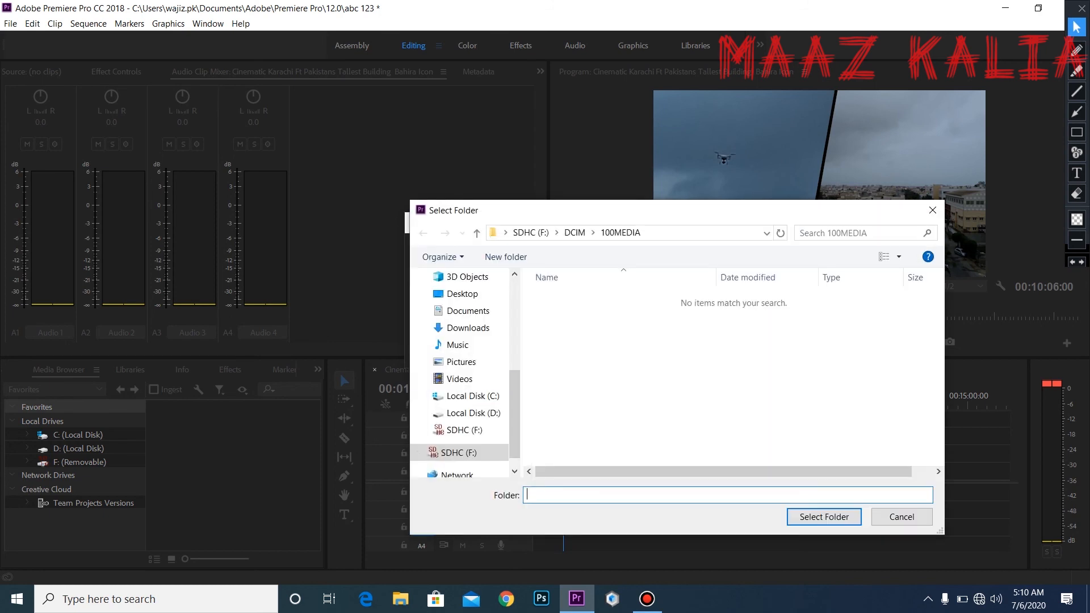
scroll(460, 409, up, 1)
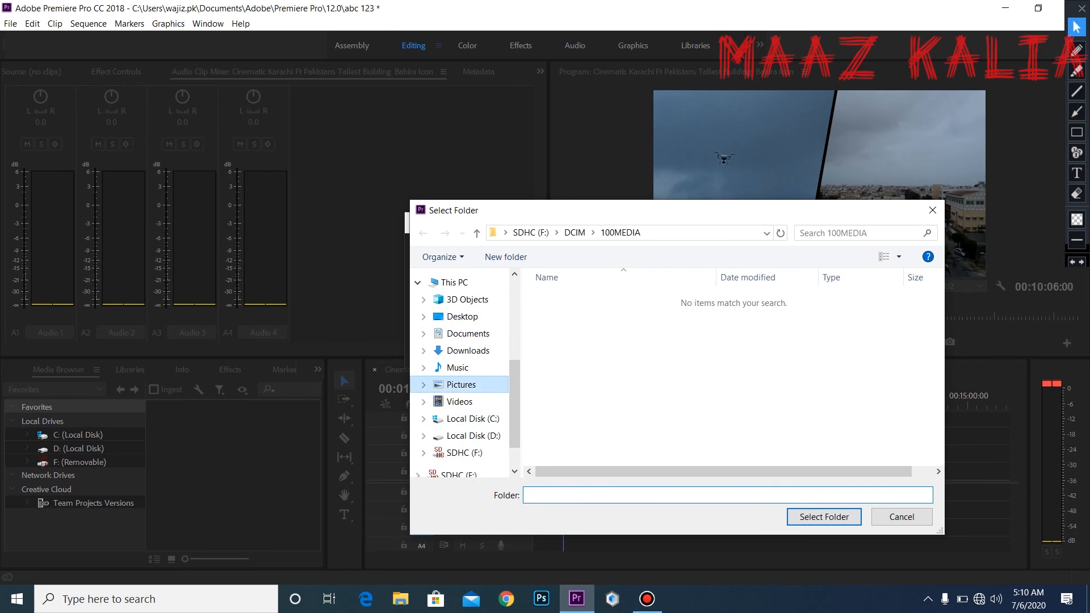
click(461, 384)
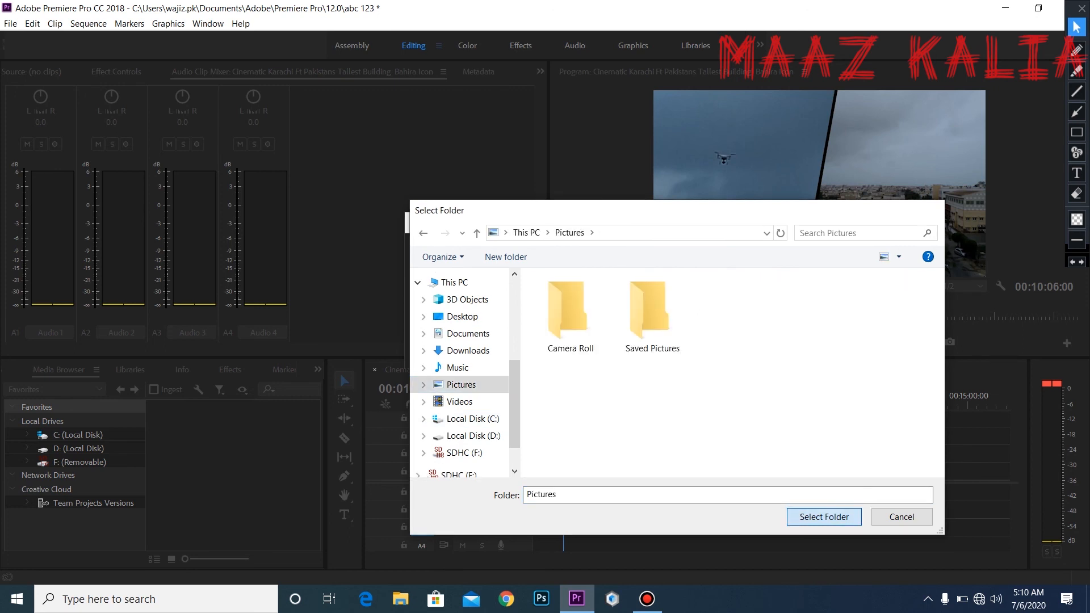
click(823, 517)
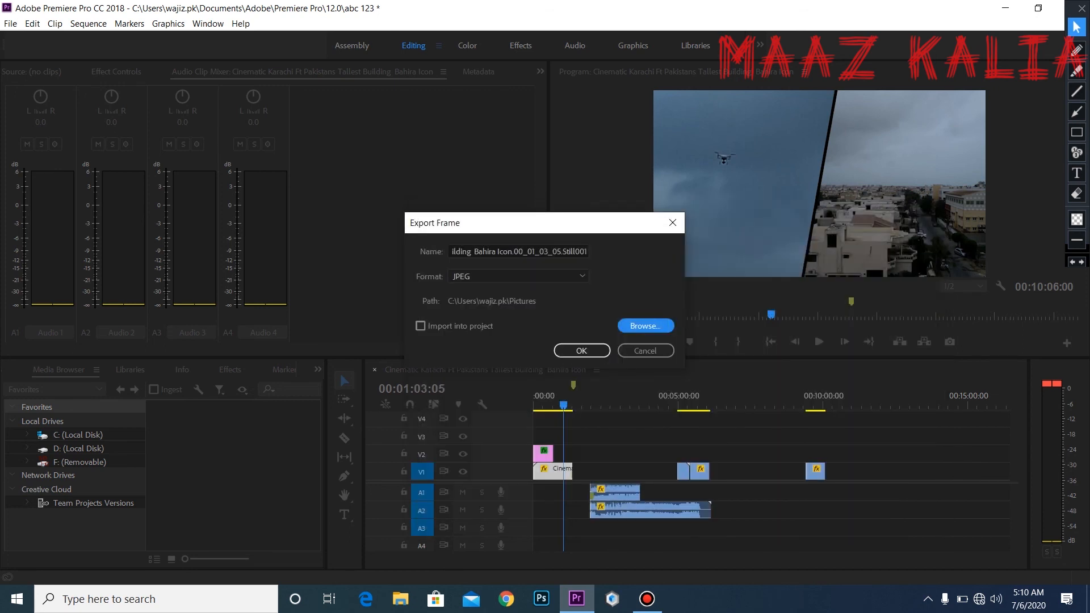
key(Return)
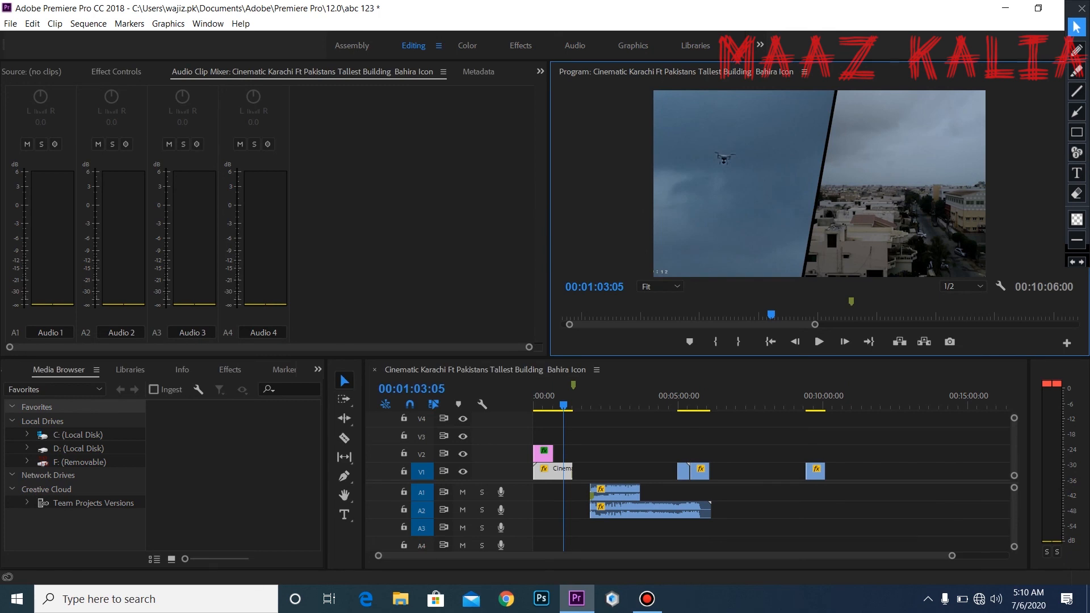
click(1067, 343)
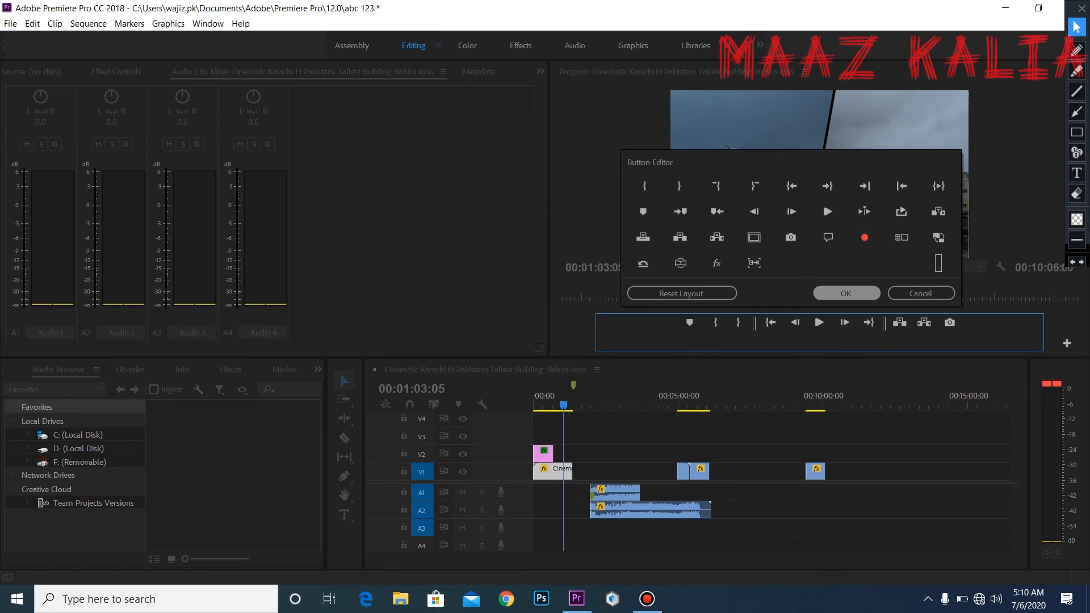
click(846, 293)
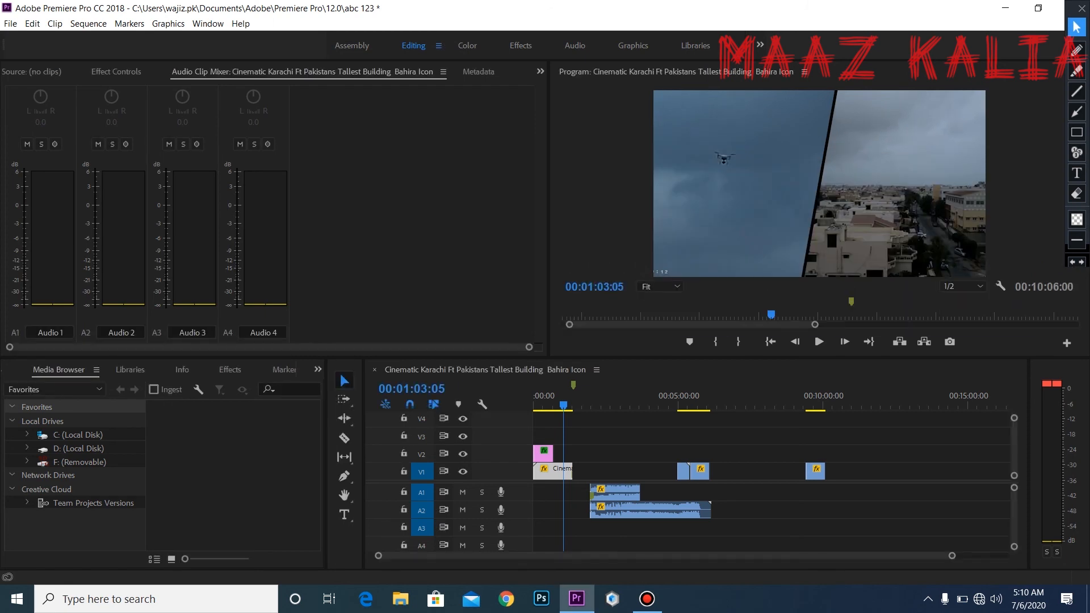
Switch to the Color workspace and park the playhead at 00:05:42:09 on the tower clip in V1
click(479, 71)
click(468, 45)
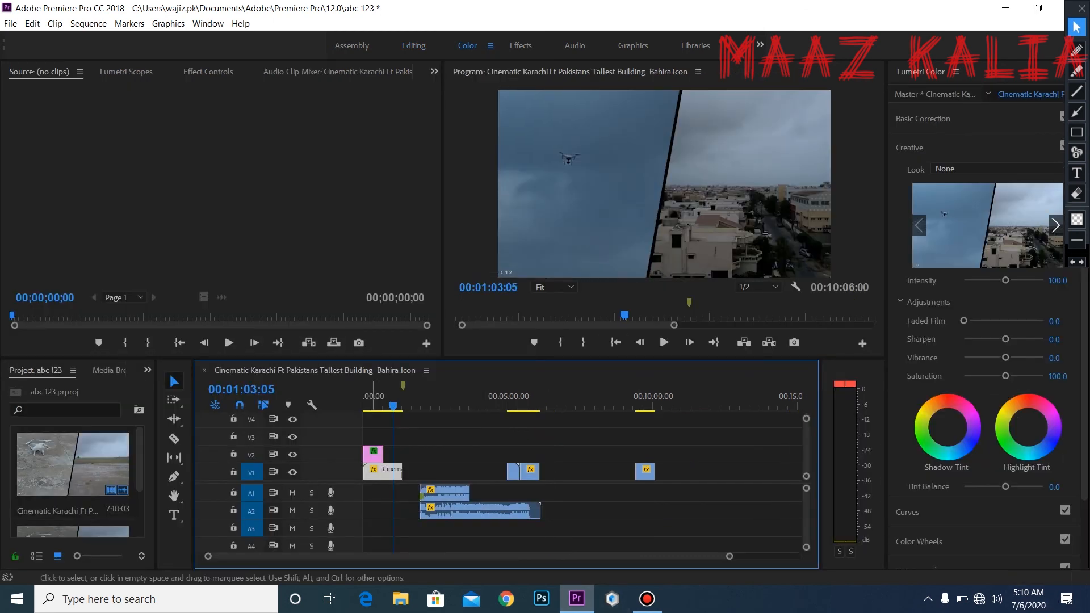
drag(393, 405, 528, 406)
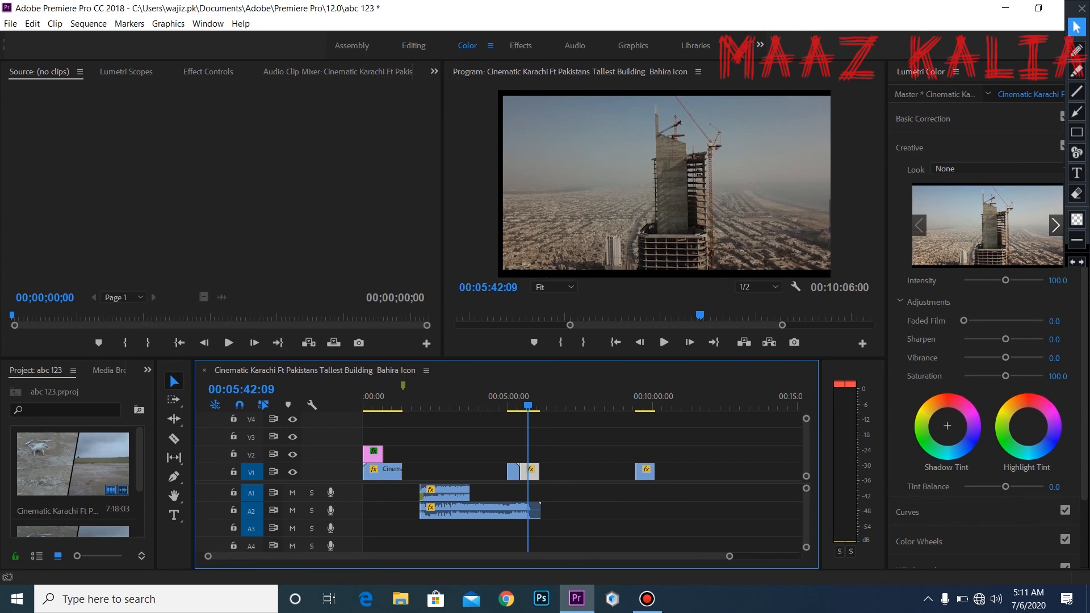
Move the floating annotation toolbar off the Lumetri Color panel and widen that panel
click(1078, 27)
drag(1071, 9, 0, 9)
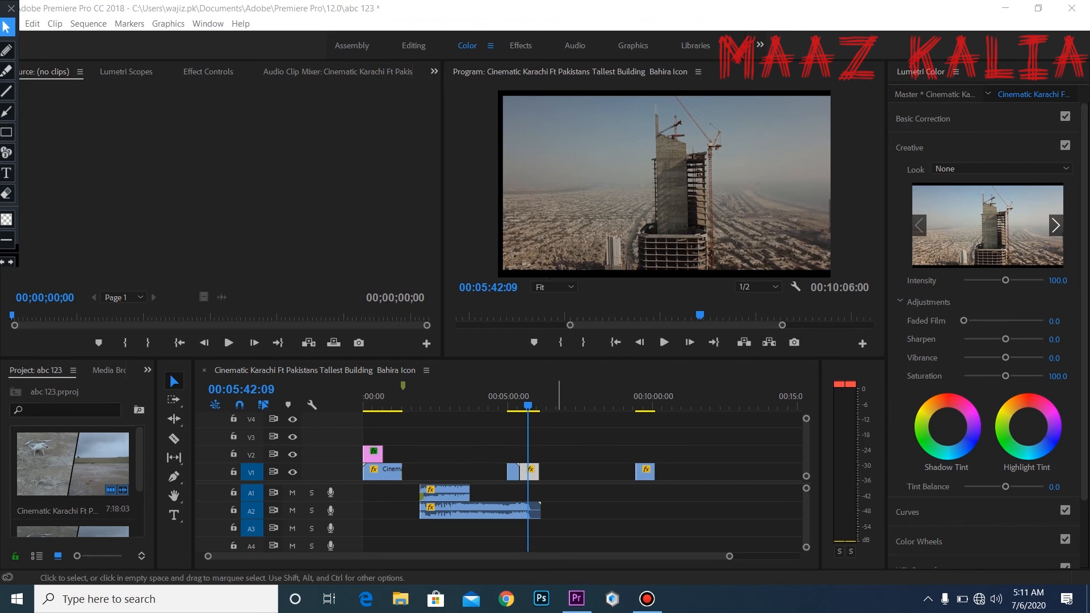
click(533, 533)
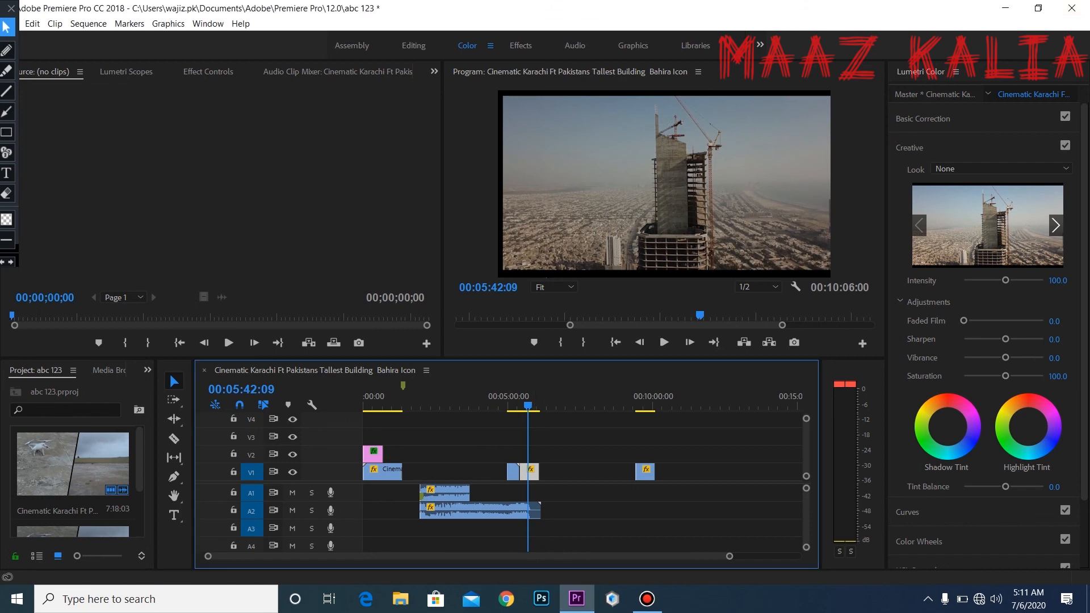
drag(887, 187, 820, 188)
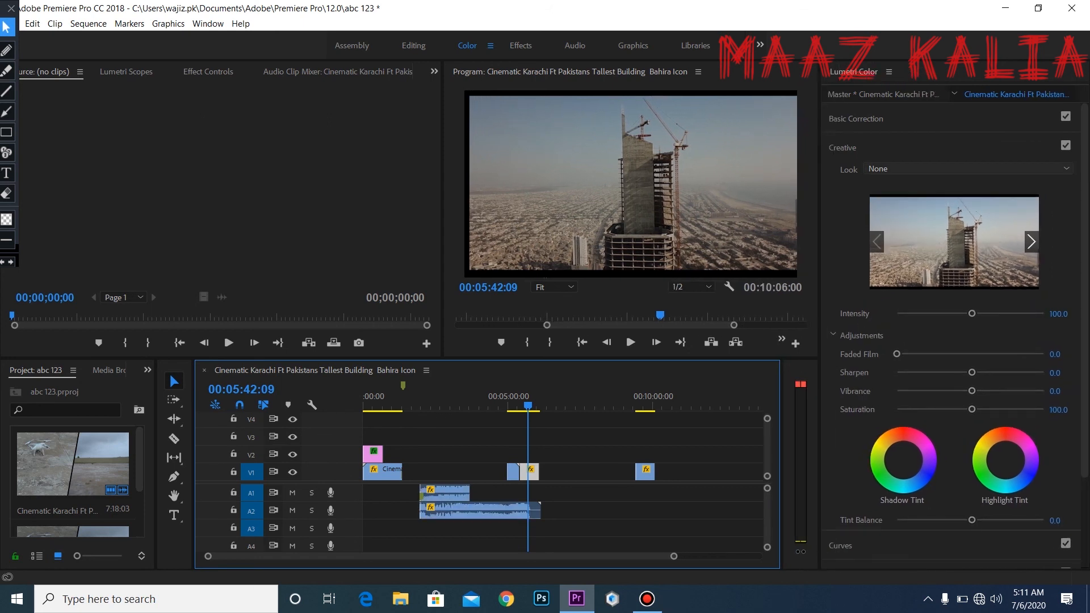
Apply the SL CLEAN KODAK C creative look to the tower clip
click(965, 168)
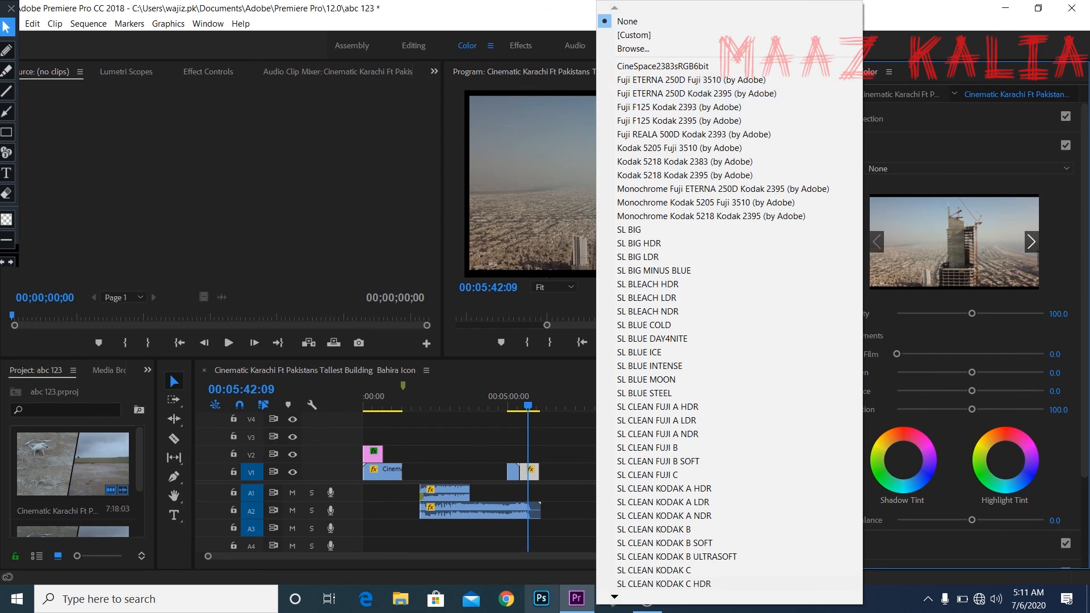
scroll(714, 301, down, 3)
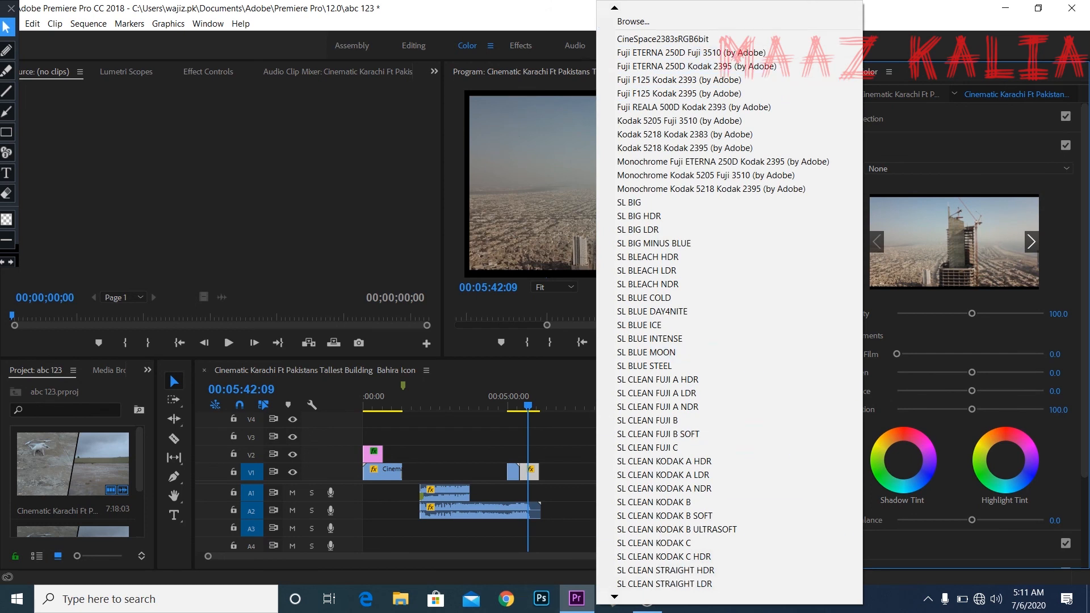
scroll(713, 301, down, 3)
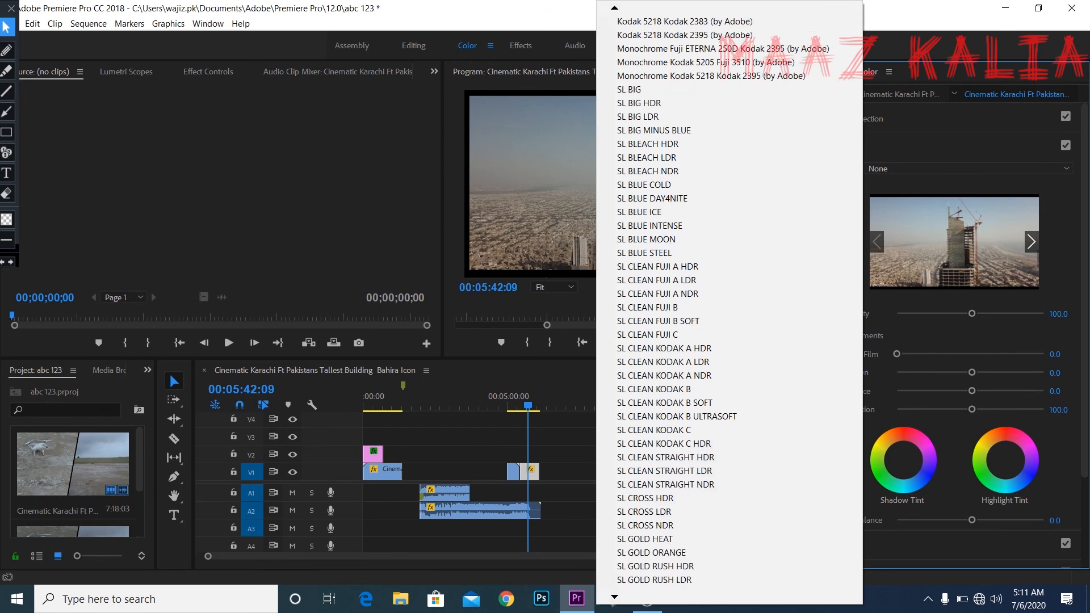
click(714, 416)
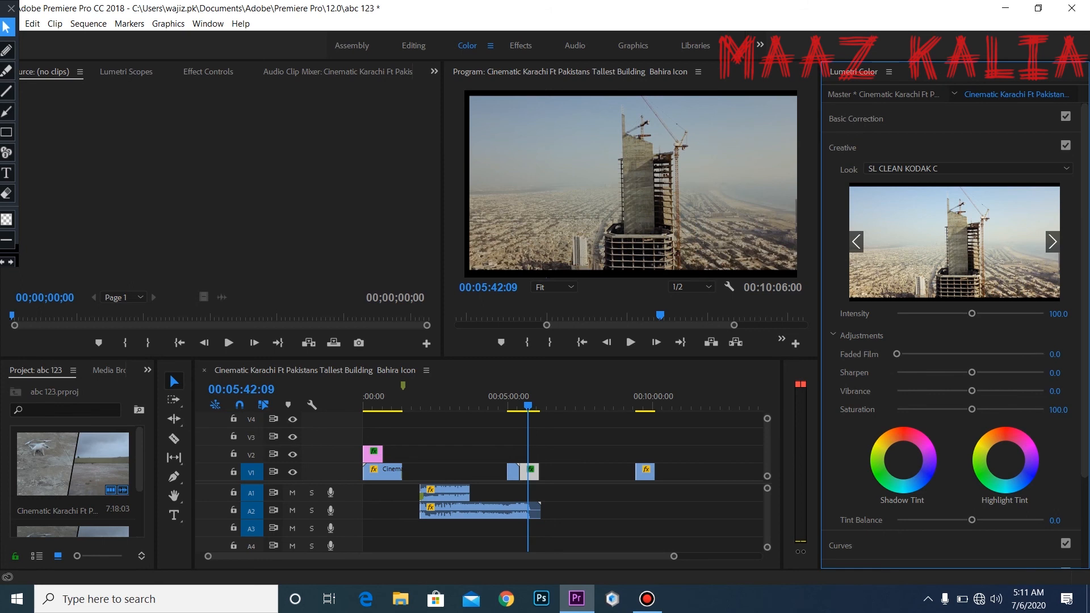
Preview the creative looks that follow SL CLEAN KODAK C, as far as SL GOLD ORANGE, on the tower clip
click(1053, 242)
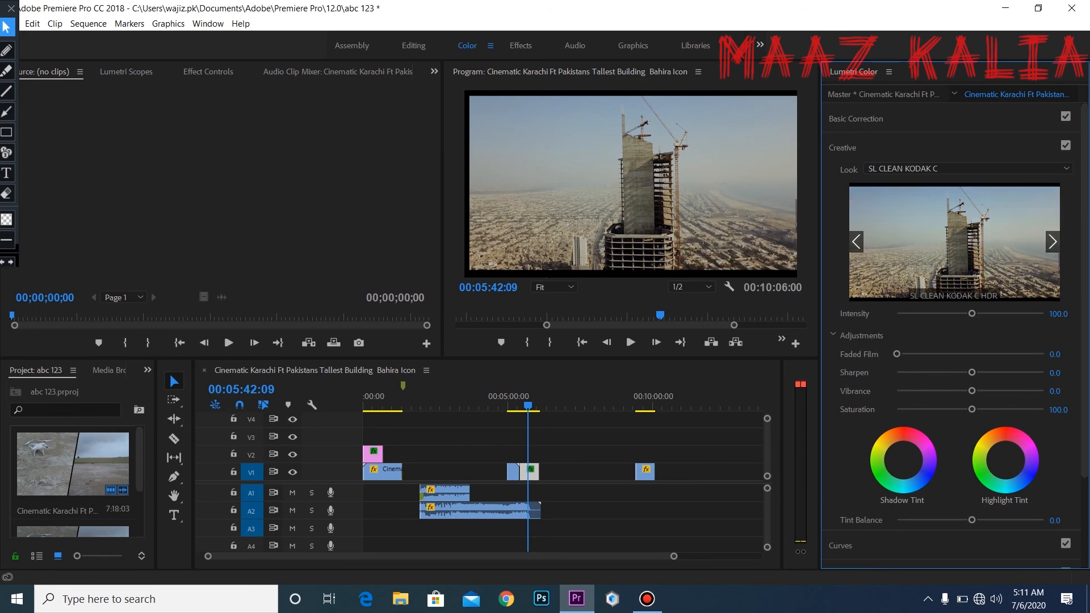
click(1053, 242)
click(1053, 242)
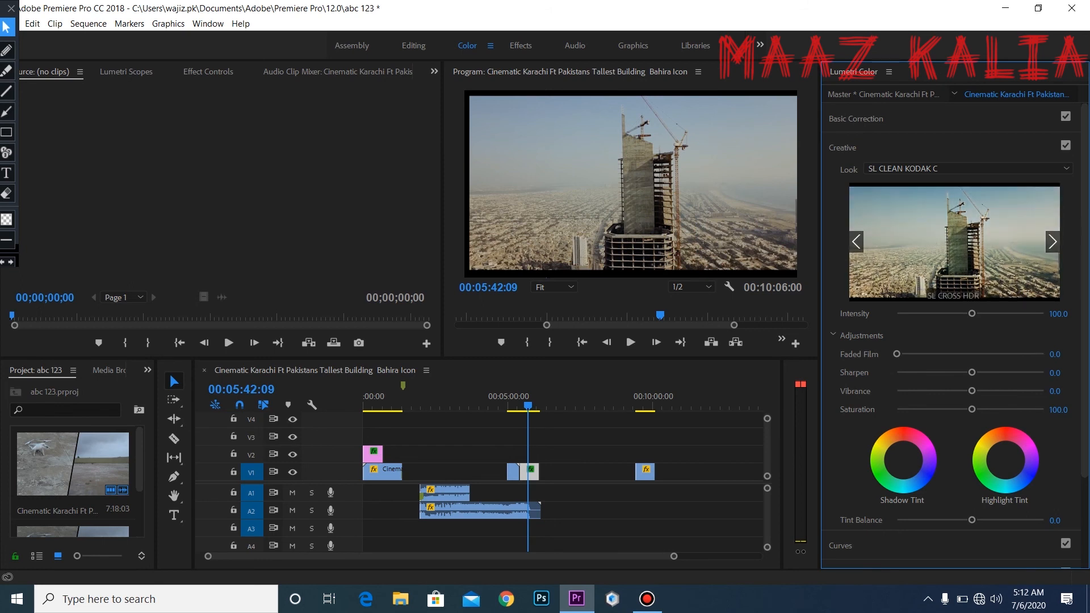
click(1053, 242)
click(1053, 241)
click(1053, 242)
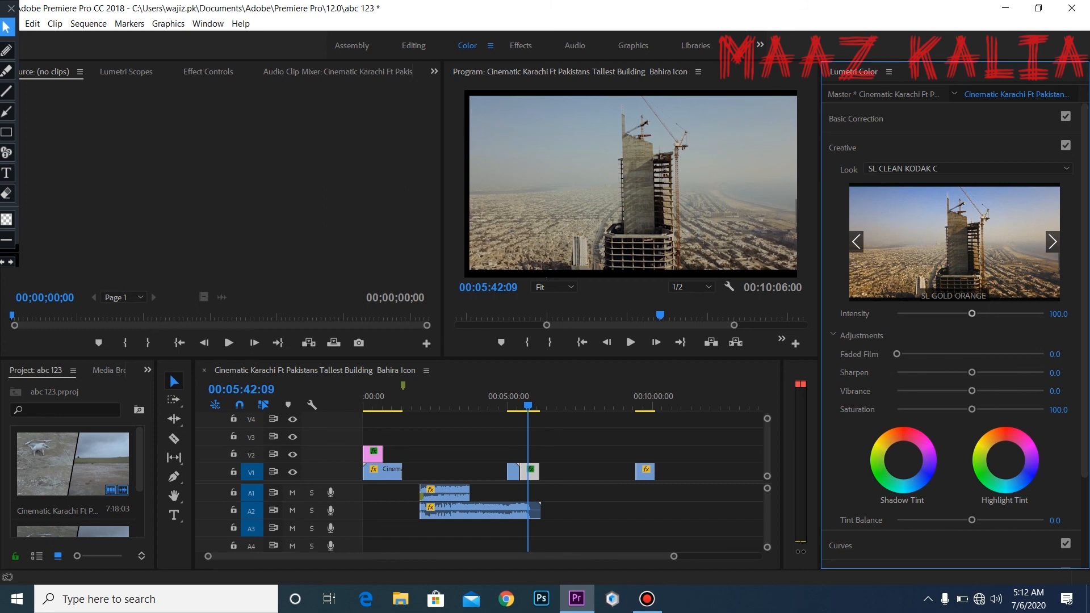
Lower the creative look's Intensity to 92.3 and change the look to SL GOLD ORANGE
mouse_move(972, 314)
mouse_down()
mouse_move(1045, 313)
mouse_move(964, 314)
mouse_up()
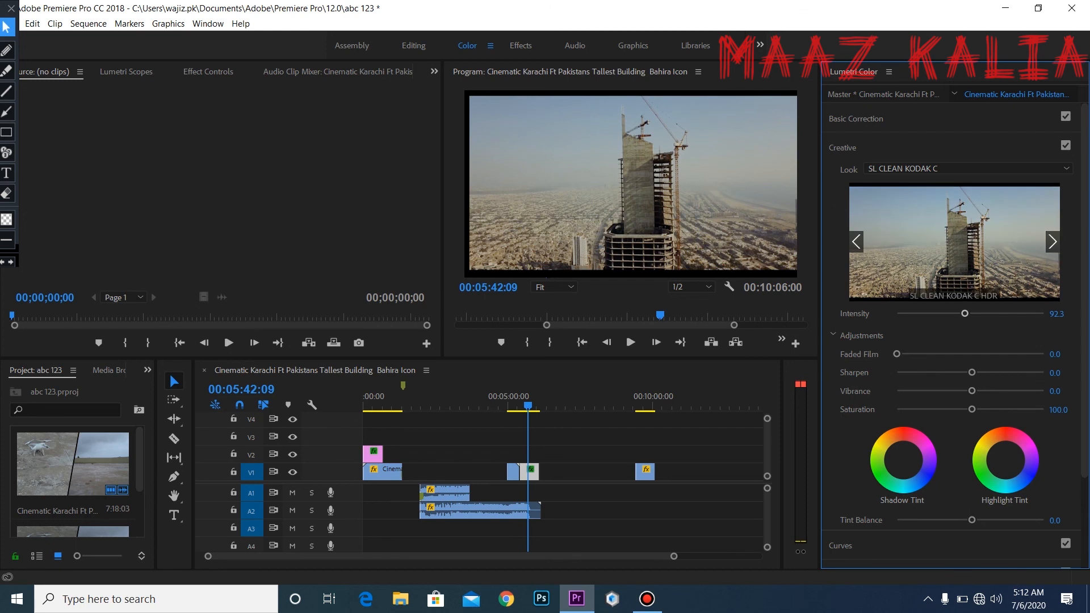
click(965, 168)
scroll(729, 304, down, 3)
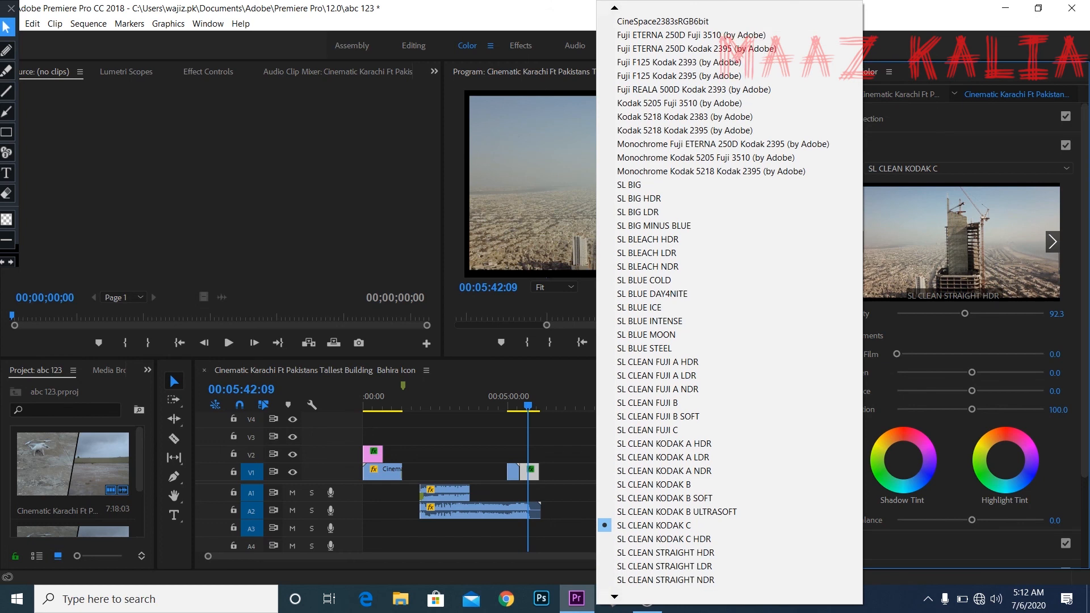
scroll(681, 552, down, 7)
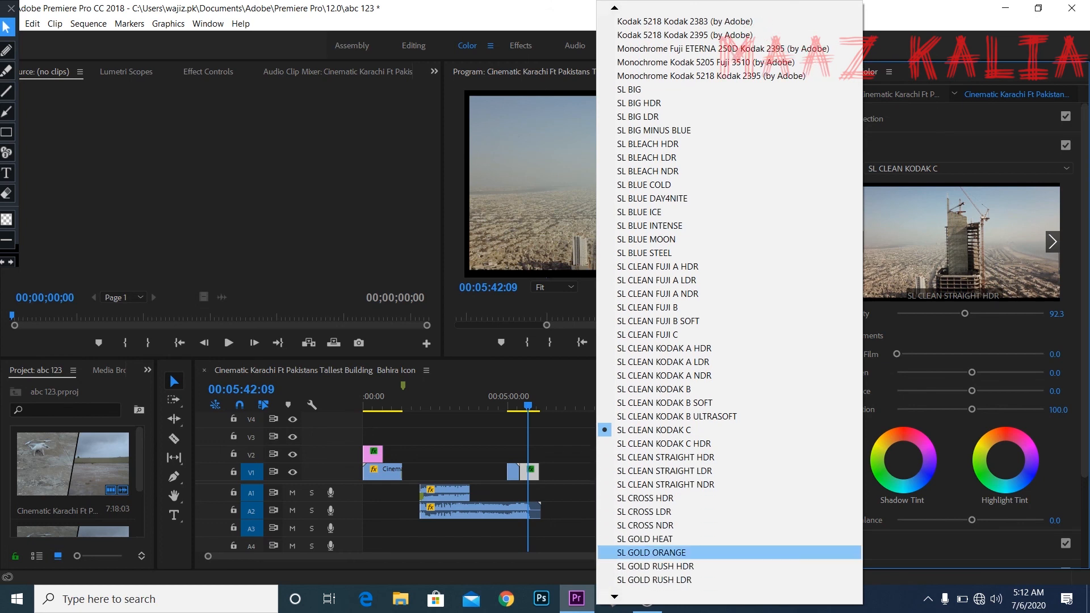
click(681, 553)
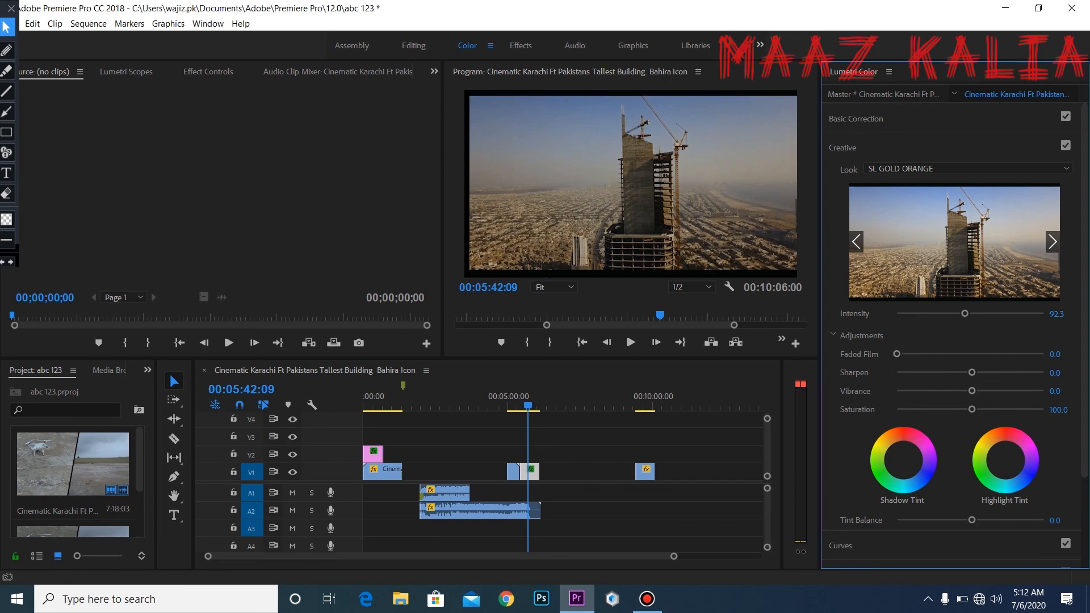
Set the tower clip's Faded Film to 31.3 and Sharpen to -1.9 in the Creative adjustments
scroll(954, 340, down, 2)
drag(897, 297, 969, 315)
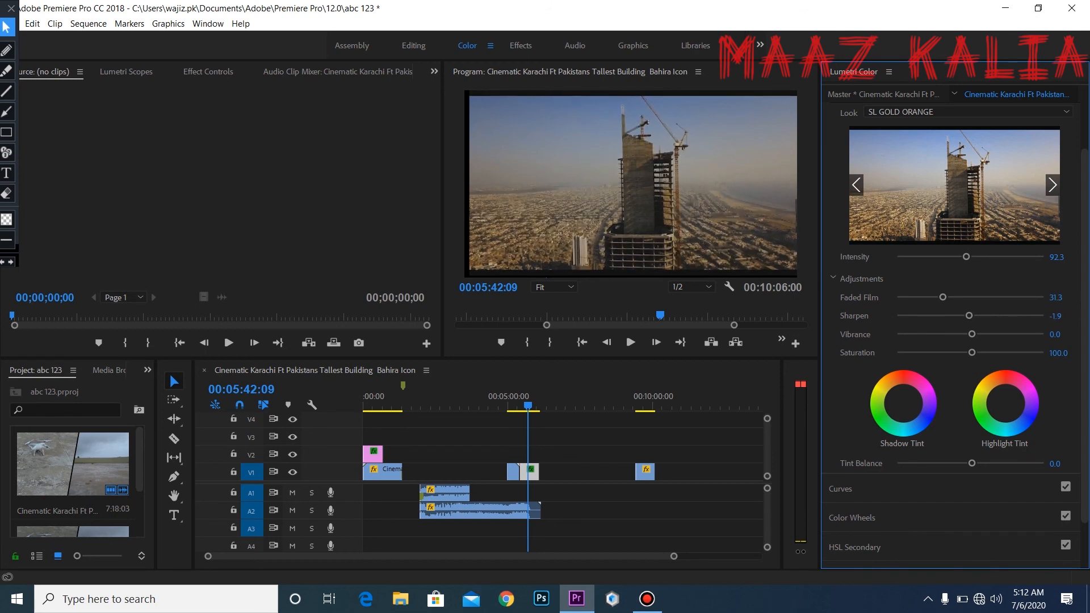
Apply the automatic tone correction to the tower clip in Basic Correction and set Temperature to 5.8
scroll(969, 316, up, 2)
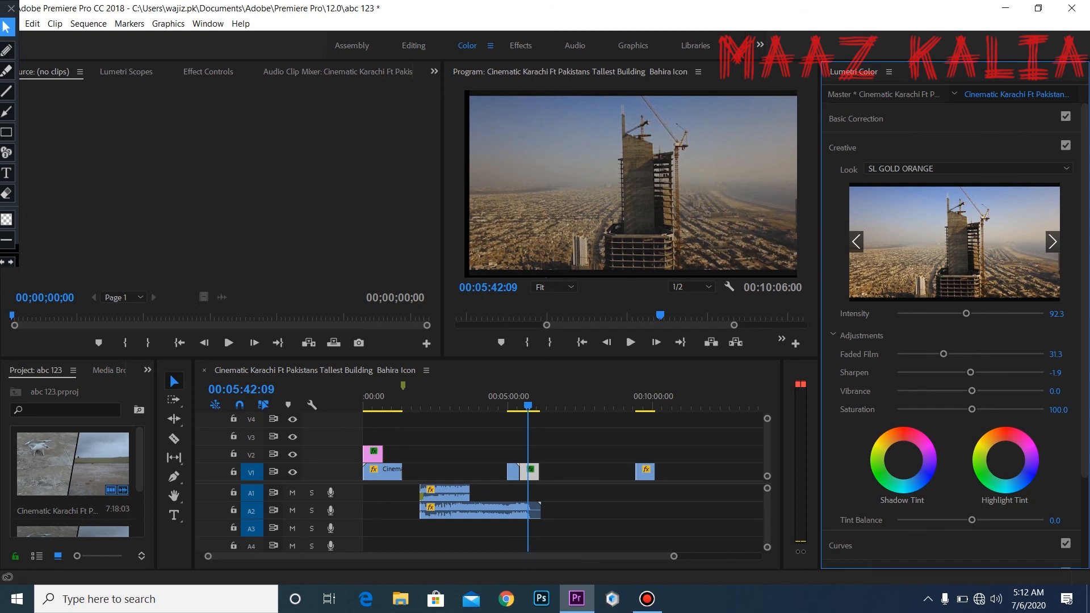
click(857, 119)
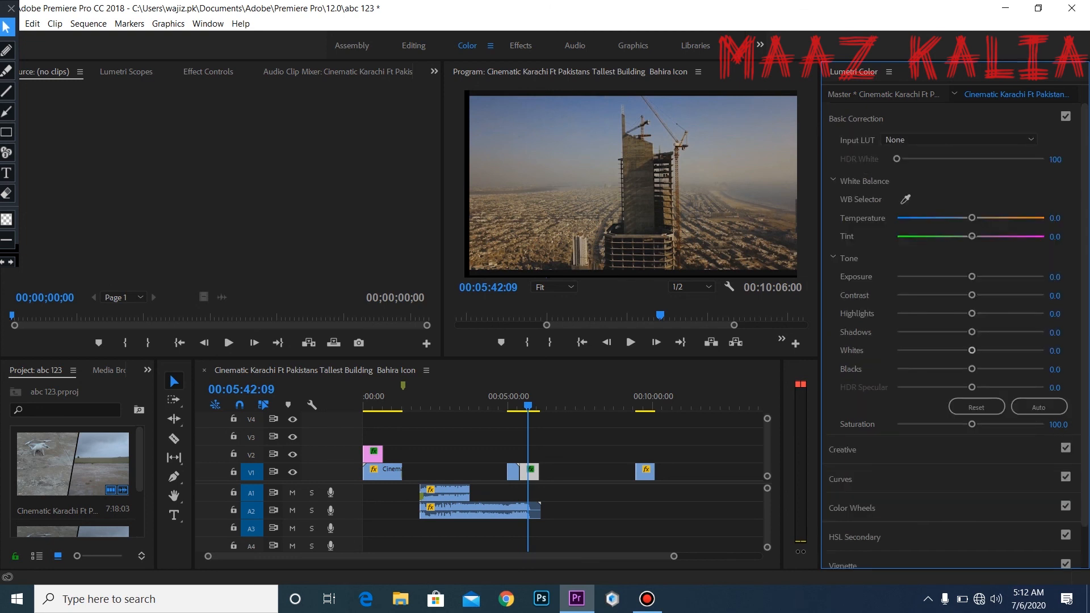
click(1038, 407)
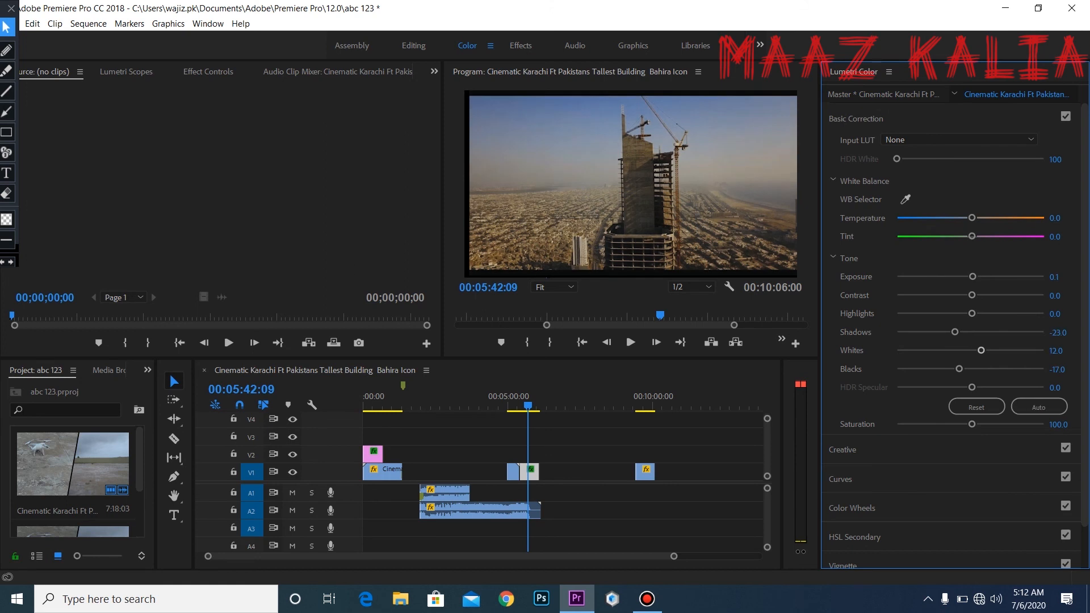
mouse_move(972, 218)
mouse_down()
mouse_move(1004, 218)
mouse_move(975, 218)
mouse_up()
Set the Creative adjustments' Saturation to 139.4 and Sharpen to 16.3 for the tower clip
scroll(954, 335, down, 2)
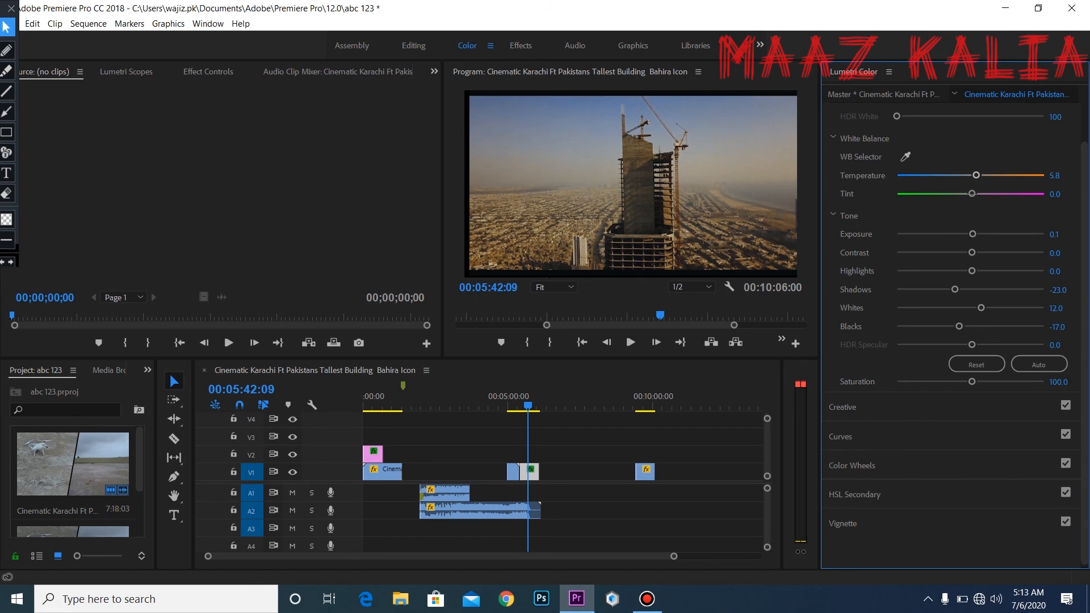
click(843, 407)
scroll(1005, 348, down, 3)
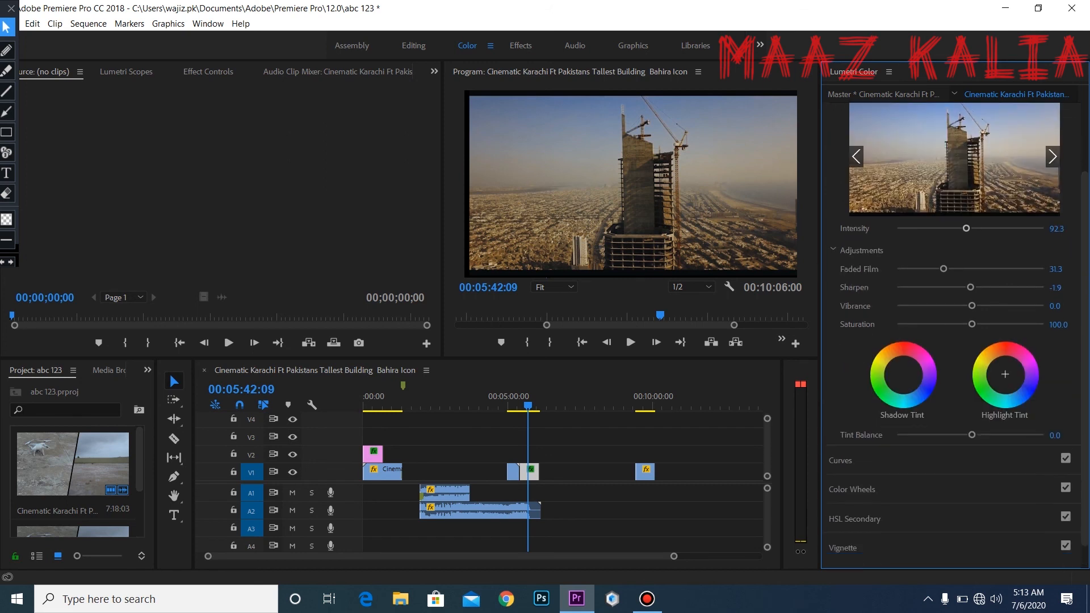
drag(972, 298, 1000, 298)
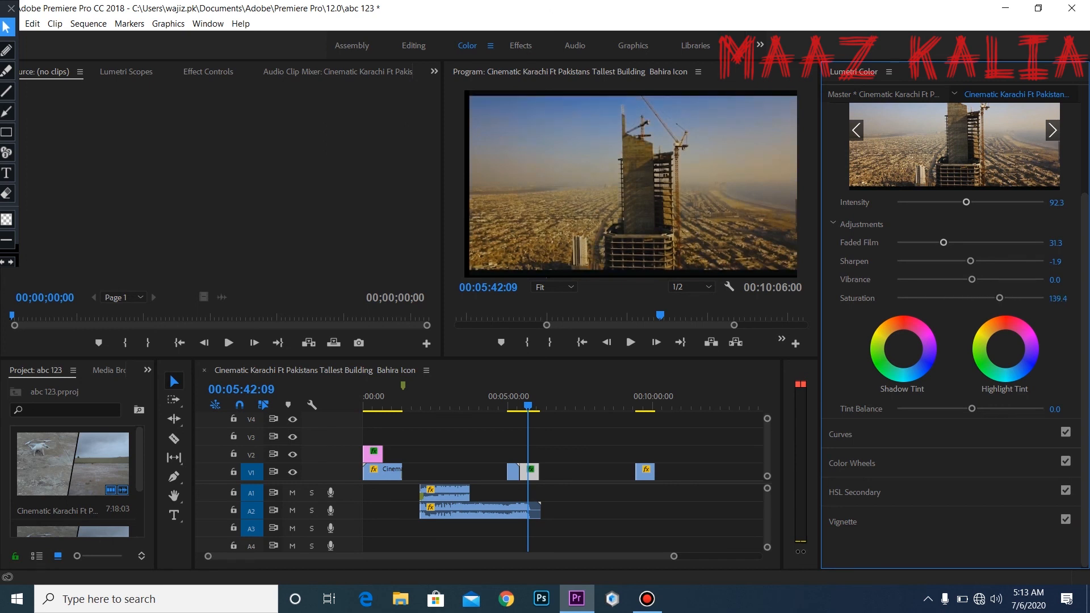
drag(970, 261, 983, 261)
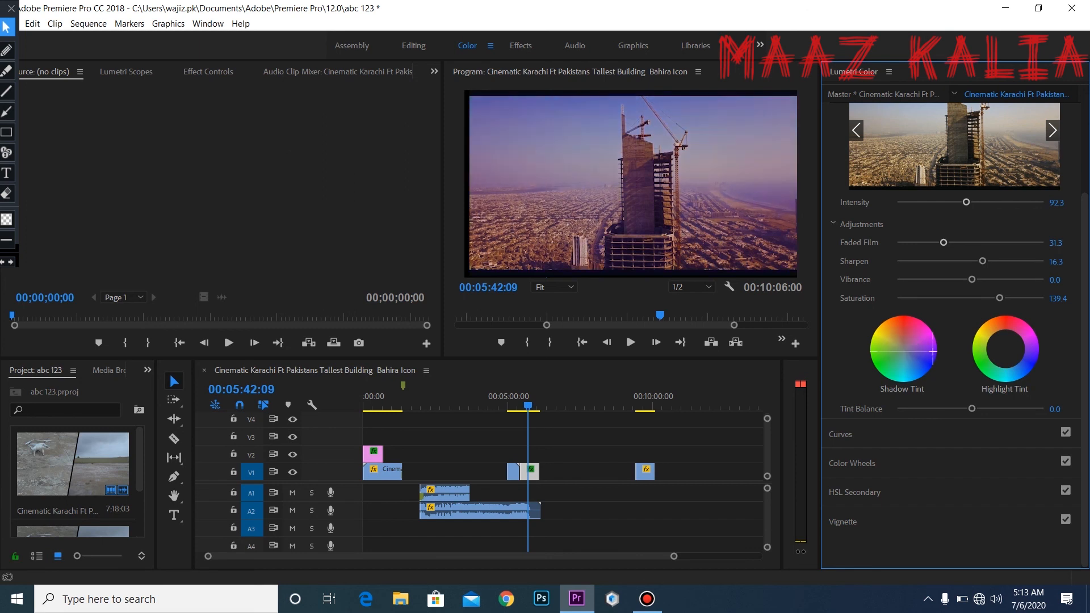
Bring the Shadow Tint back to about the wheel's centre and shift the Highlight Tint slightly toward yellow
drag(932, 352, 902, 351)
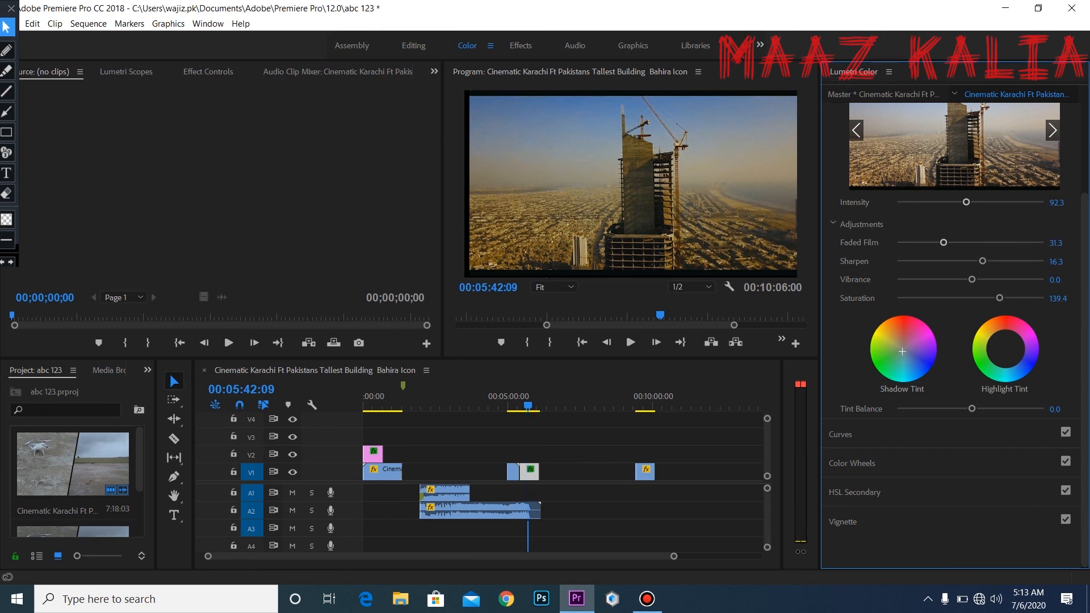
mouse_move(1006, 349)
mouse_down()
mouse_move(1010, 335)
mouse_move(997, 346)
mouse_up()
Look through the tower clip's Curves, Color Wheels and HSL Secondary controls, trying a warmer Temperature in the secondary correction
click(841, 434)
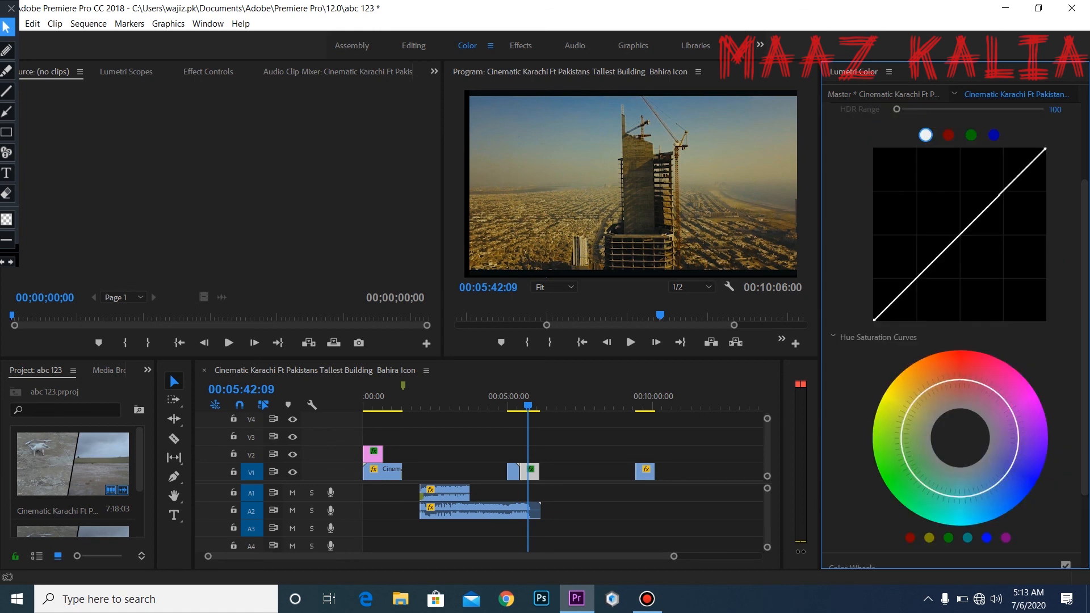
scroll(954, 341, down, 2)
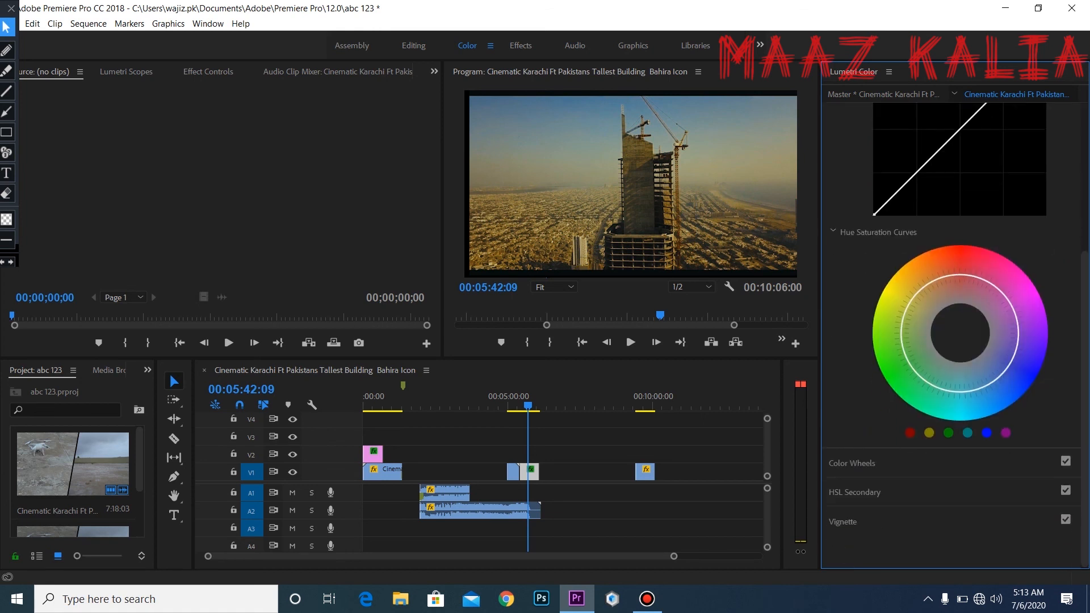
click(852, 464)
mouse_move(920, 284)
mouse_down()
mouse_move(921, 275)
mouse_move(920, 284)
mouse_up()
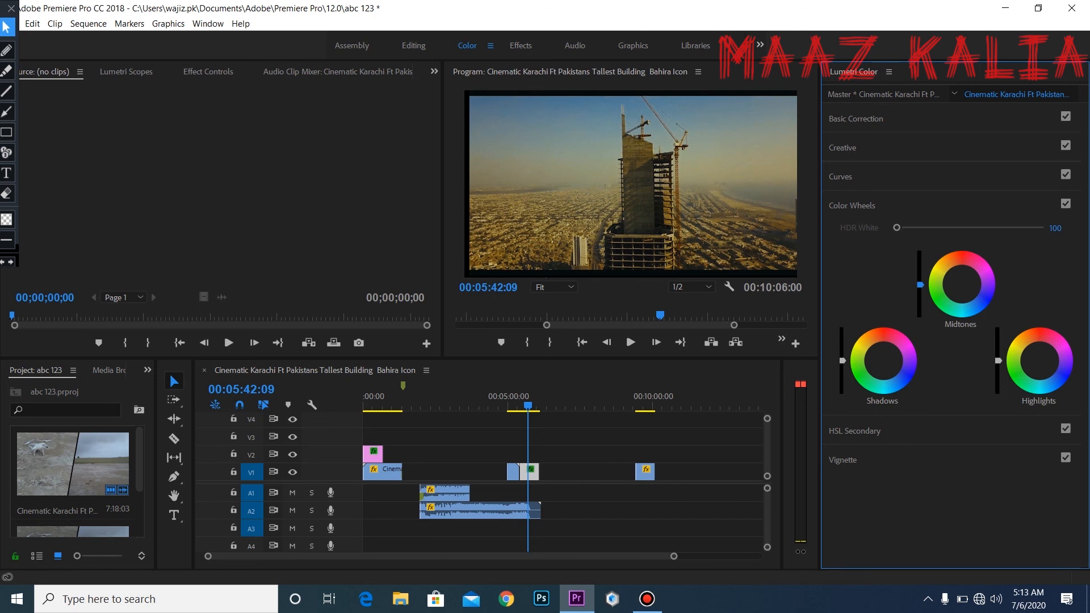
click(855, 431)
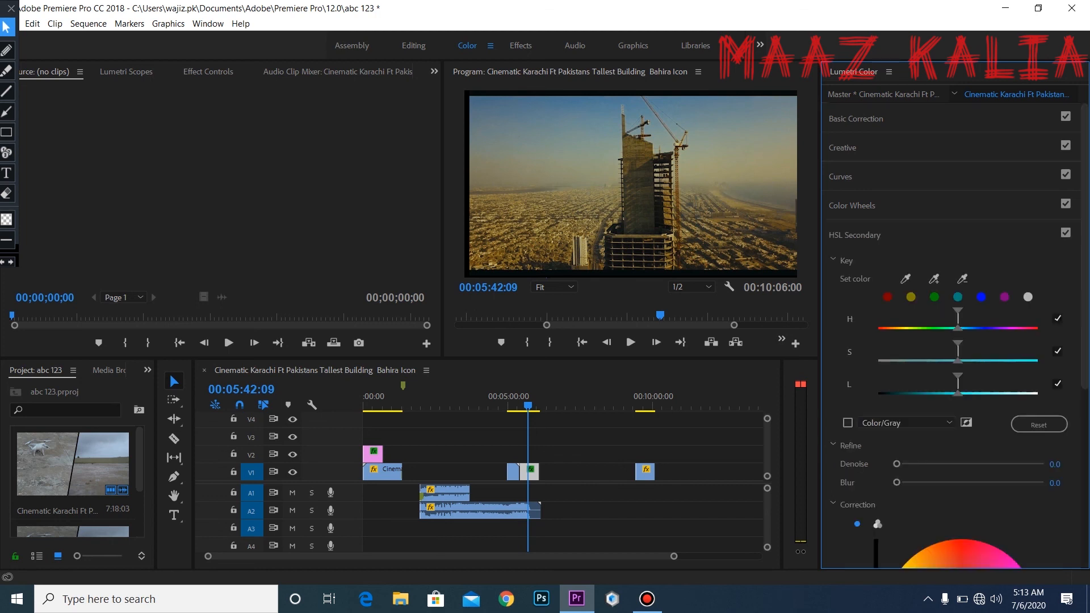
scroll(974, 318, down, 6)
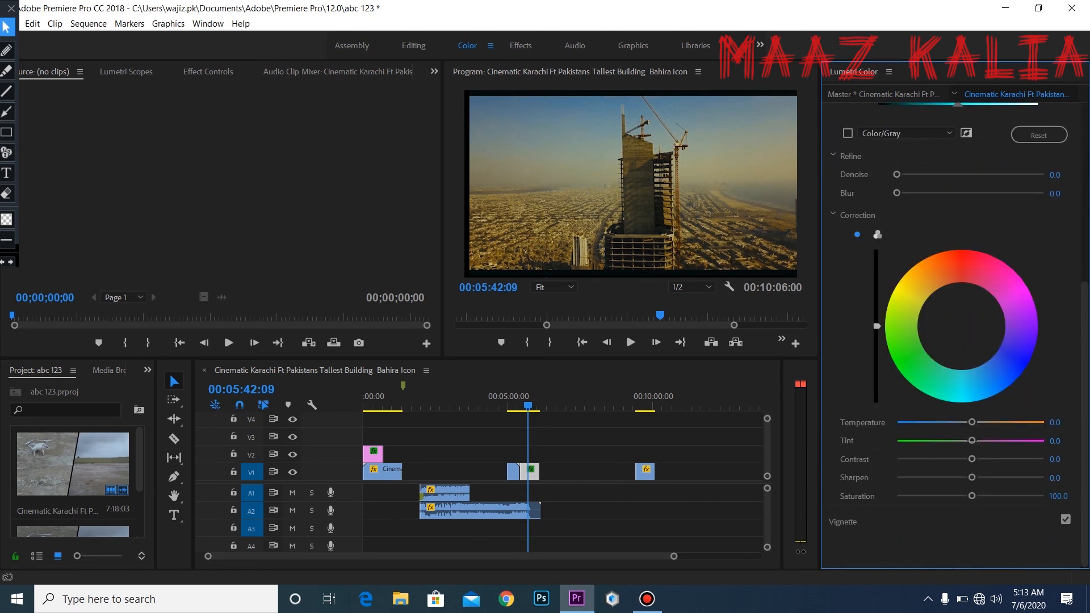
drag(972, 422, 995, 422)
Look over the Source monitor, Lumetri Scopes and Effect Controls
click(45, 73)
click(126, 73)
click(208, 72)
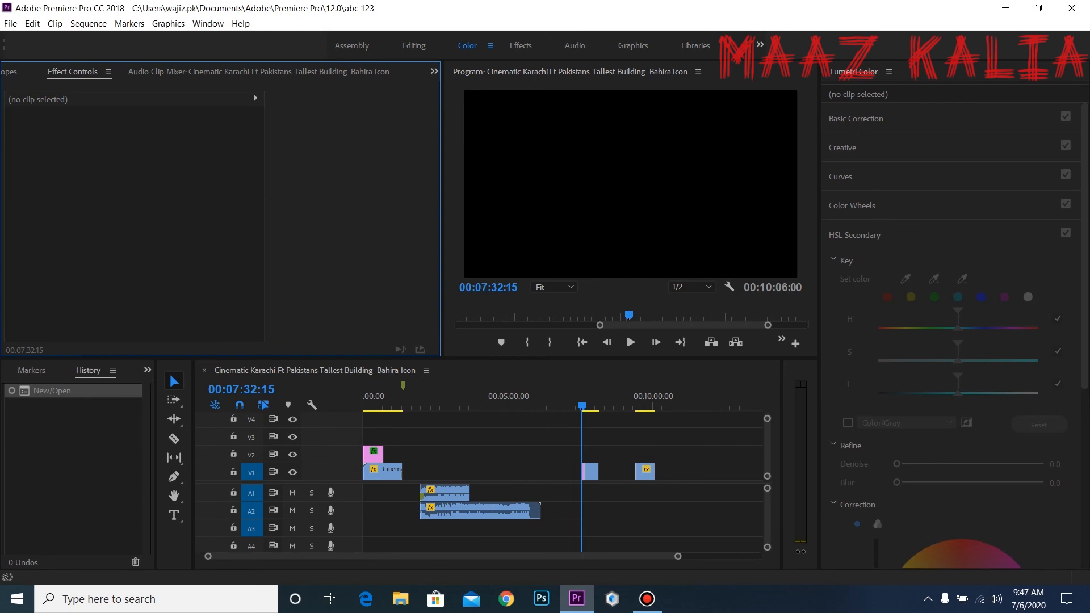
Switch to the Effects workspace and look at its Libraries, Lumetri Color and Essential Graphics sections
click(520, 46)
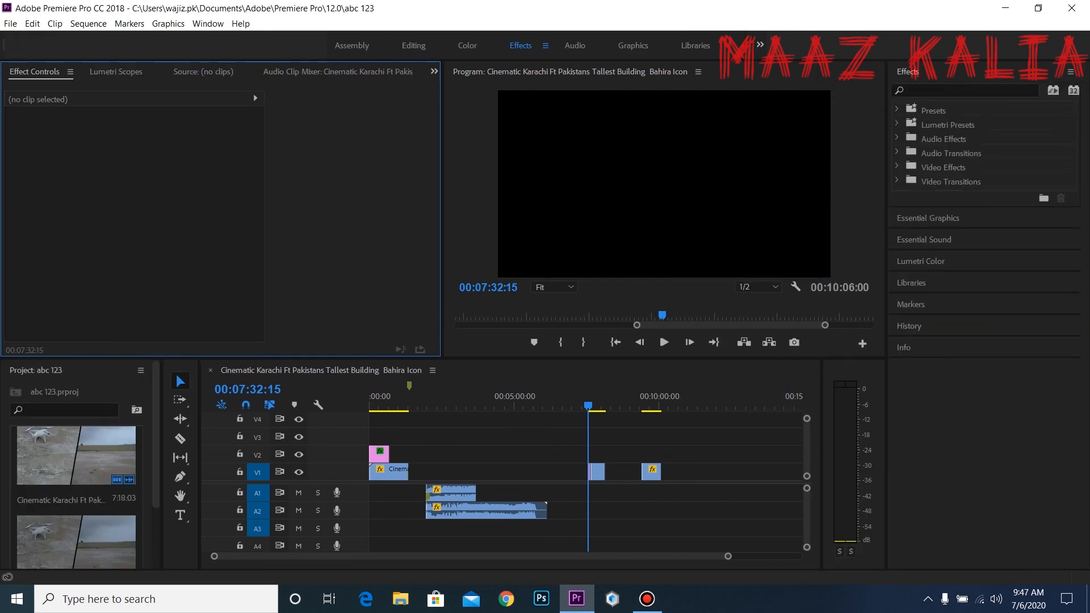
click(929, 219)
click(928, 220)
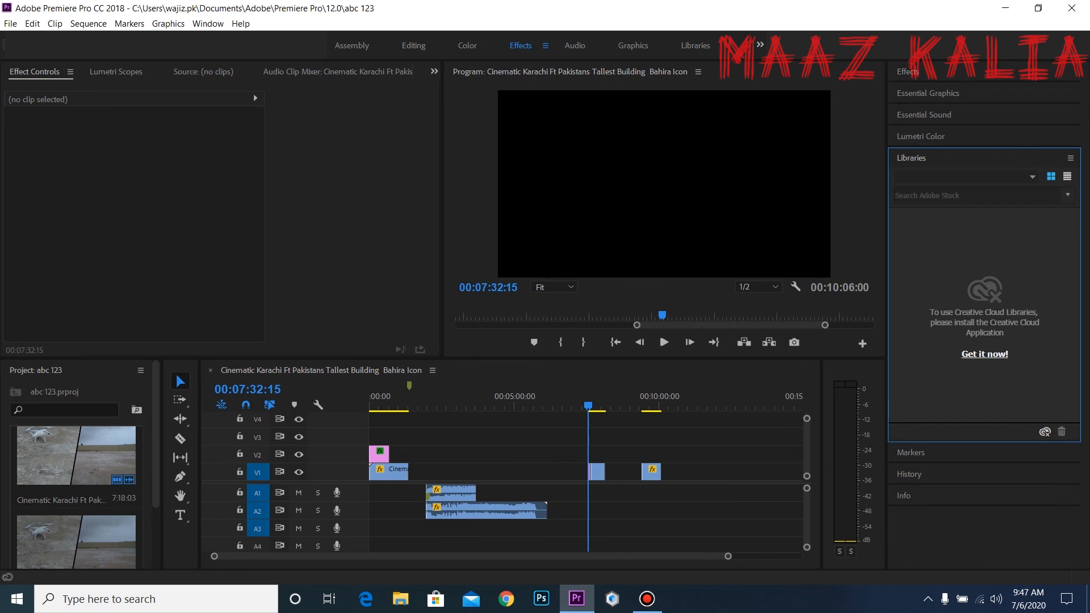
click(921, 136)
click(928, 93)
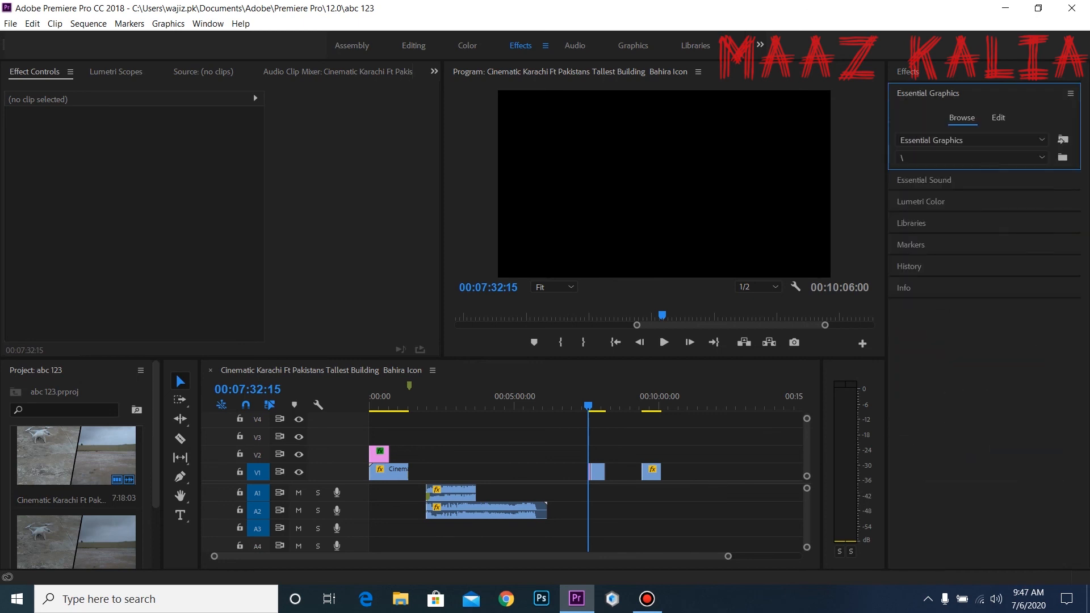
View the Audio workspace with its clip mixer and Essential Sound, and switch to the Graphics workspace
click(574, 45)
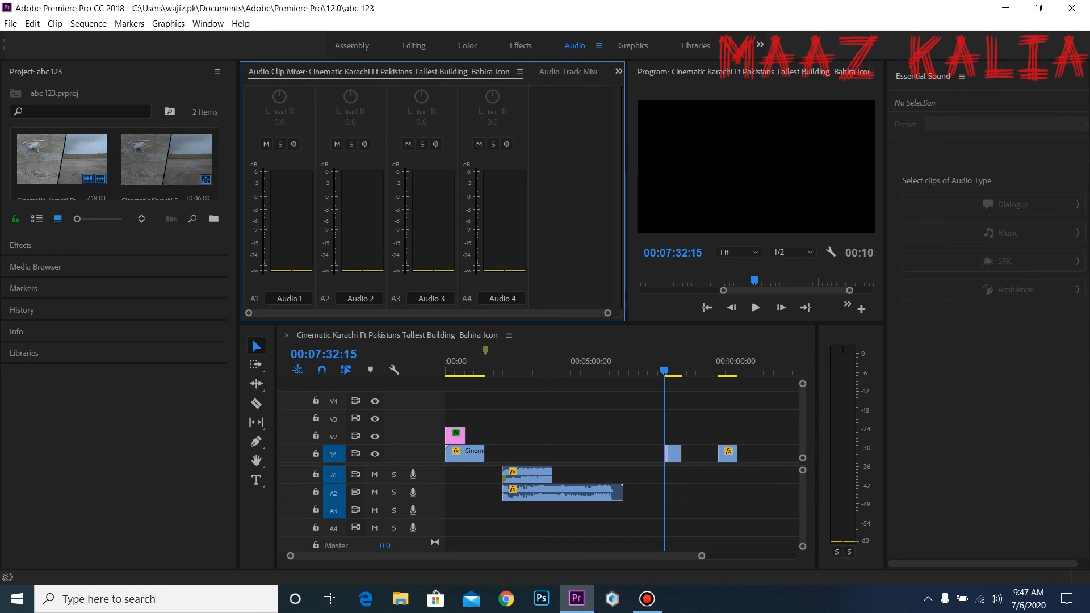
click(988, 397)
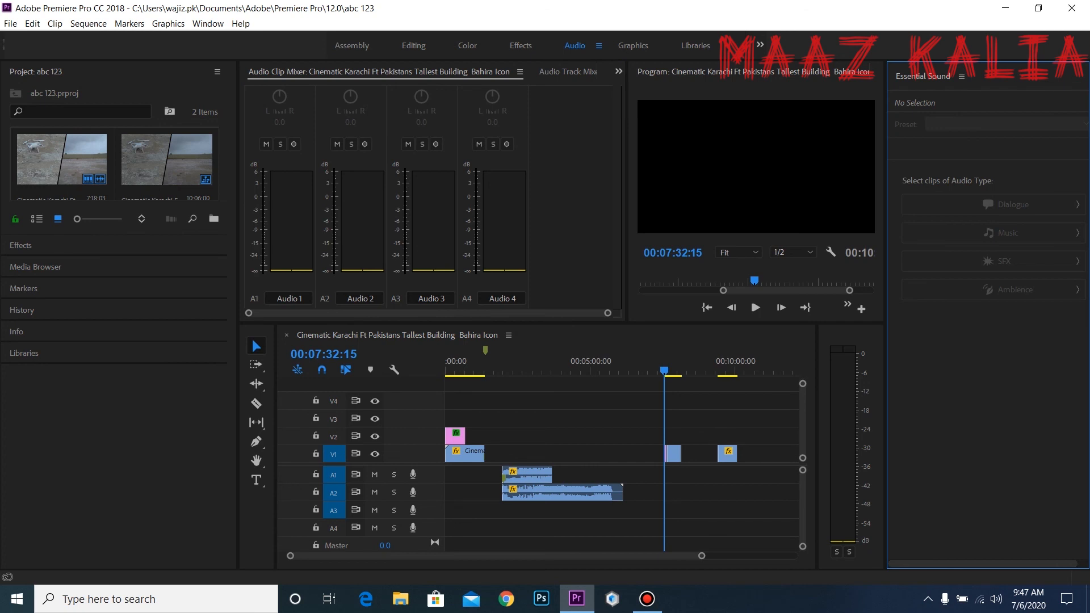
key(alt+shift+6)
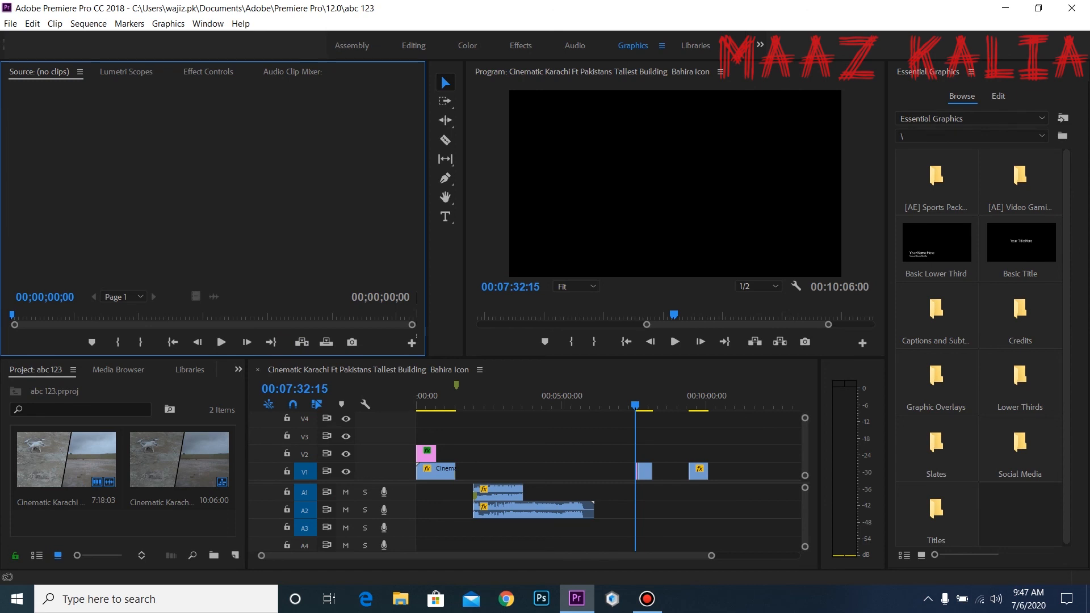
click(168, 23)
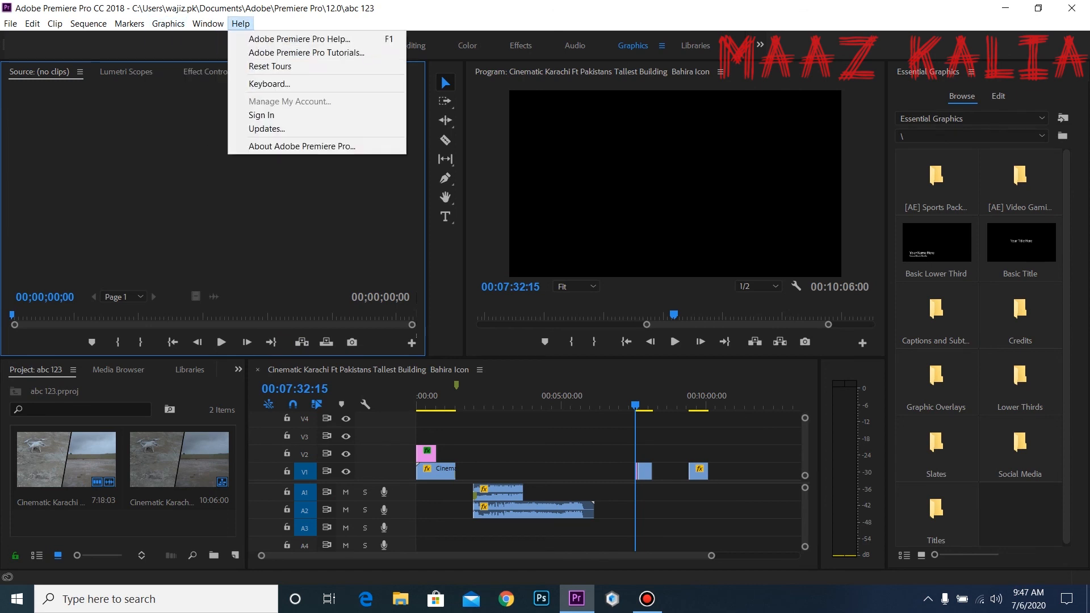
mouse_move(208, 23)
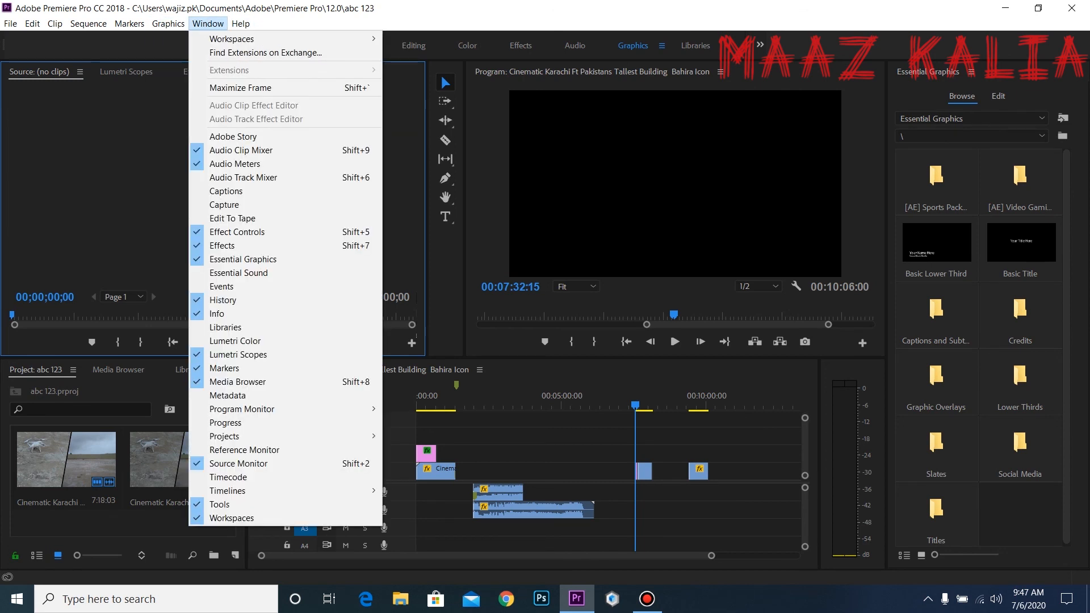
Delete the short "Bahria Icon Drone shot" title graphic before the tower clip on V1 and move the playhead to 00:07:26:19
click(643, 472)
key(j)
key(j)
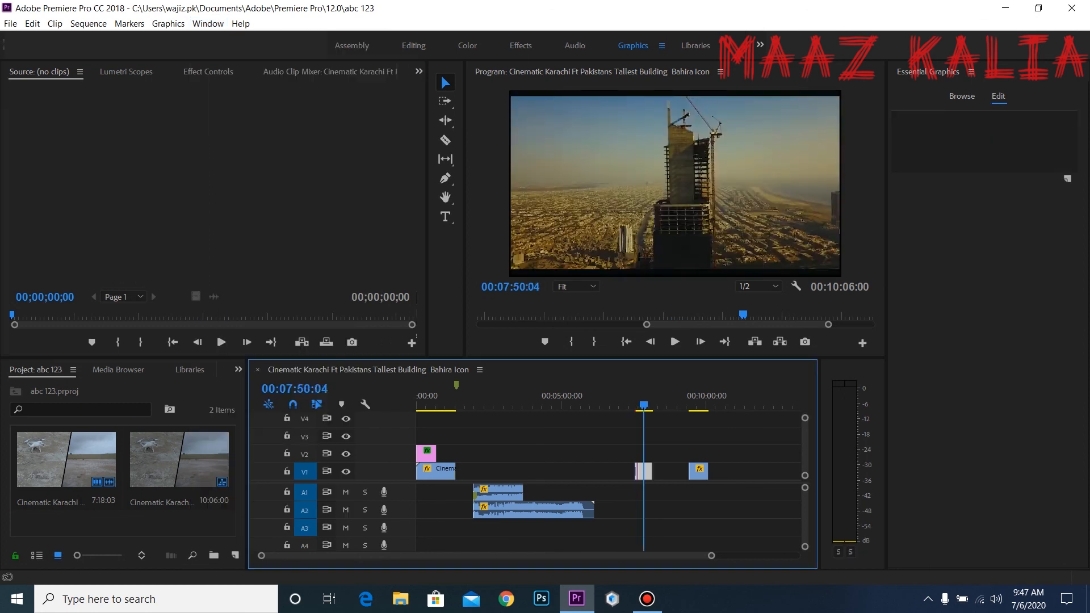
drag(627, 405, 641, 406)
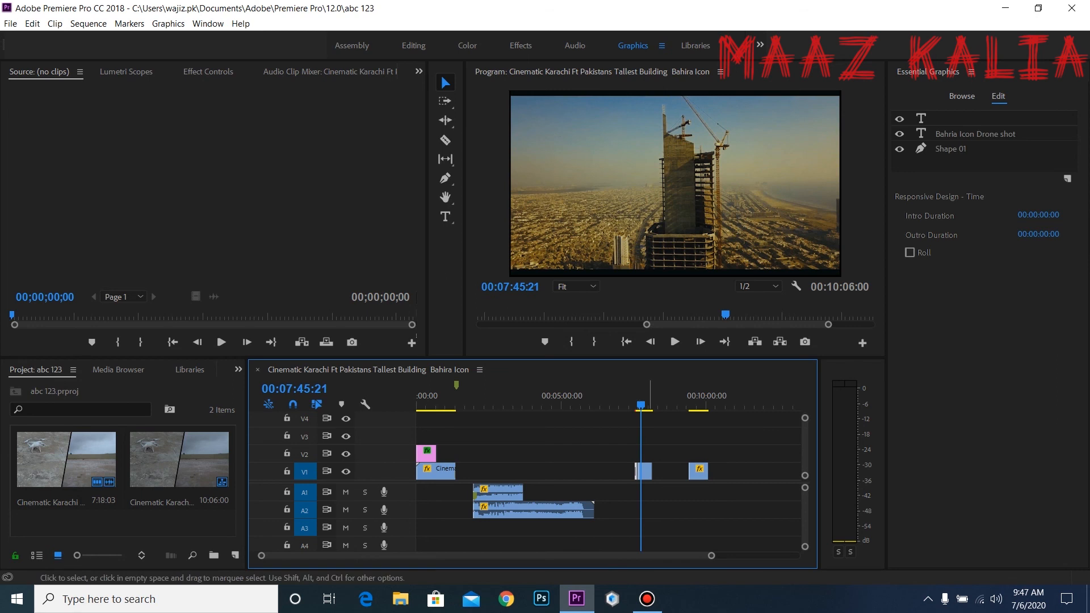
key(Delete)
drag(641, 405, 632, 406)
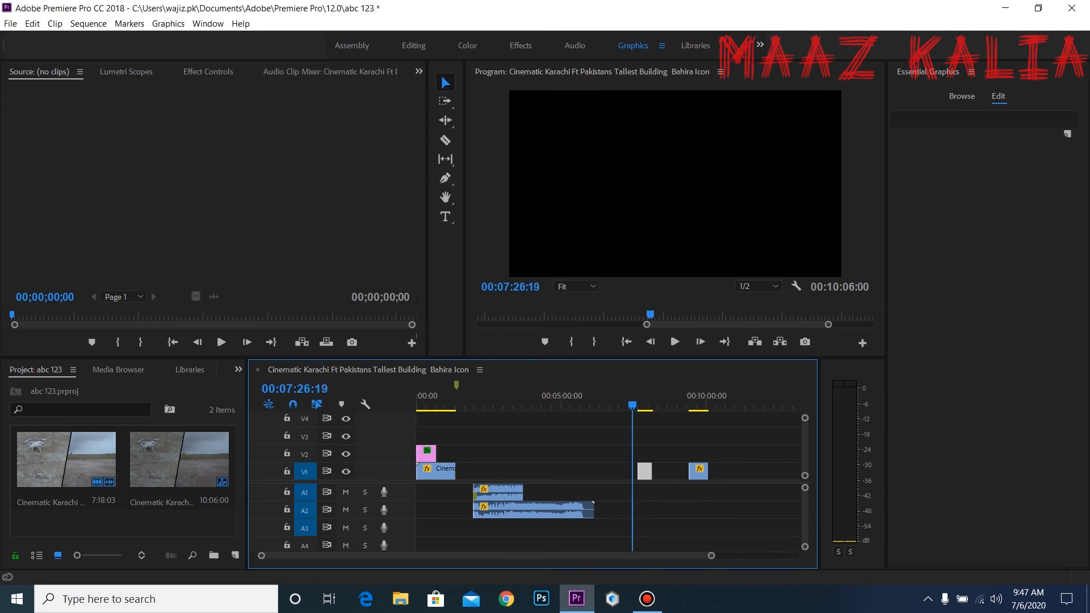
Browse the Essential Graphics templates, open the [AE] Video Gaming Package folder and dismiss the template installation dialog
click(962, 96)
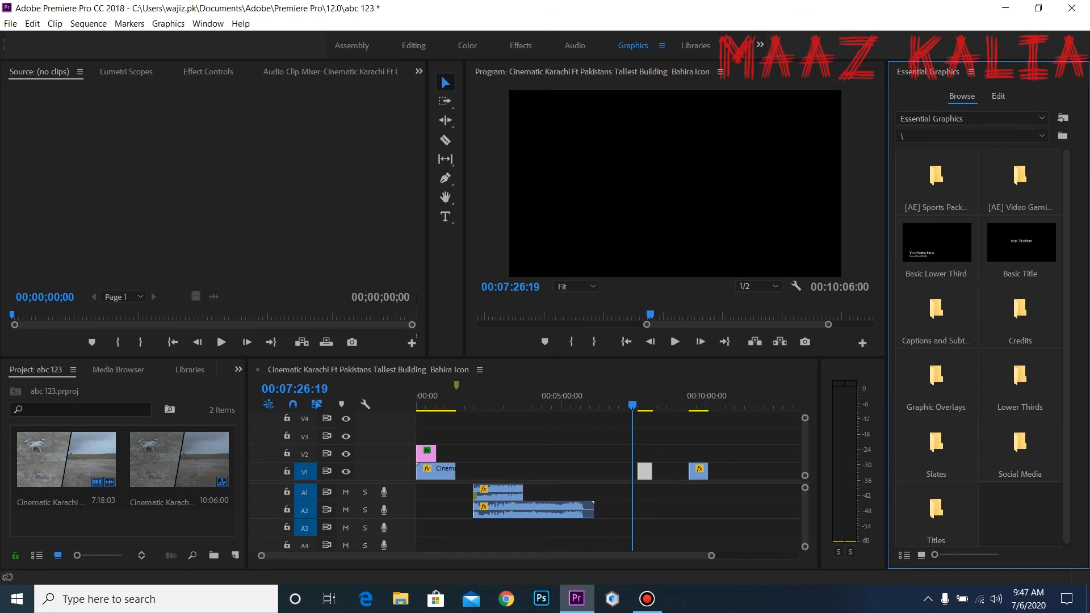
double_click(1020, 176)
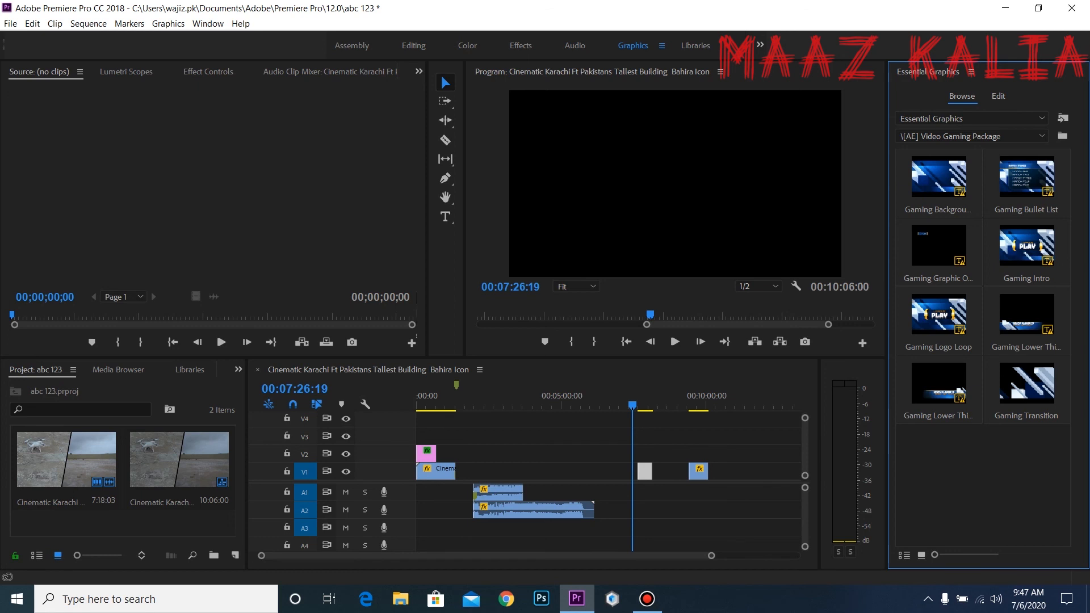
click(1062, 135)
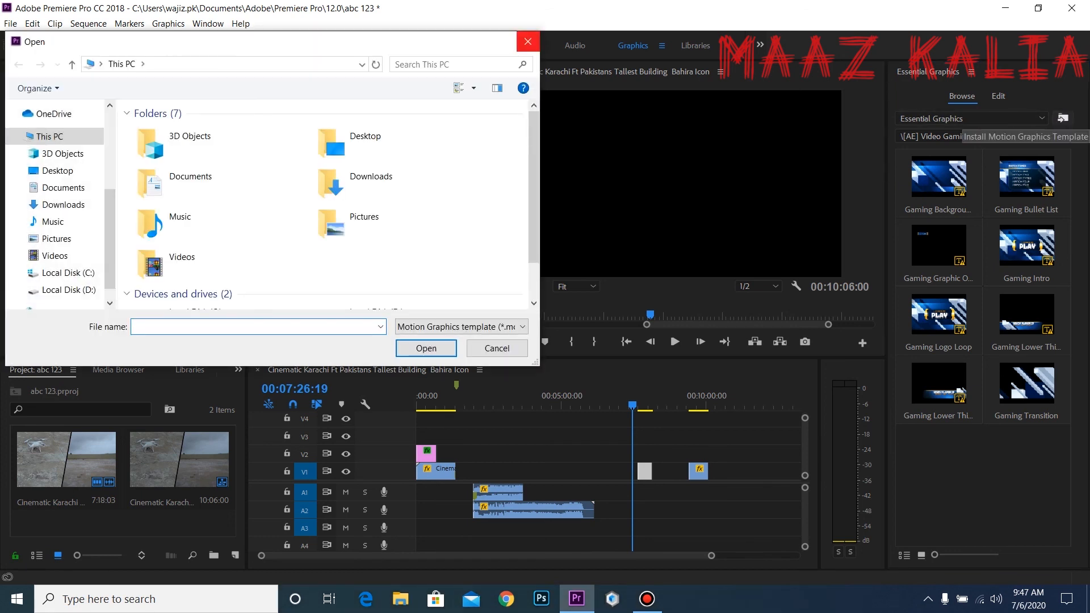
click(528, 41)
Switch the template source to Libraries, decline the workspace reset and dismiss the template installation dialog
click(966, 118)
click(931, 147)
click(965, 118)
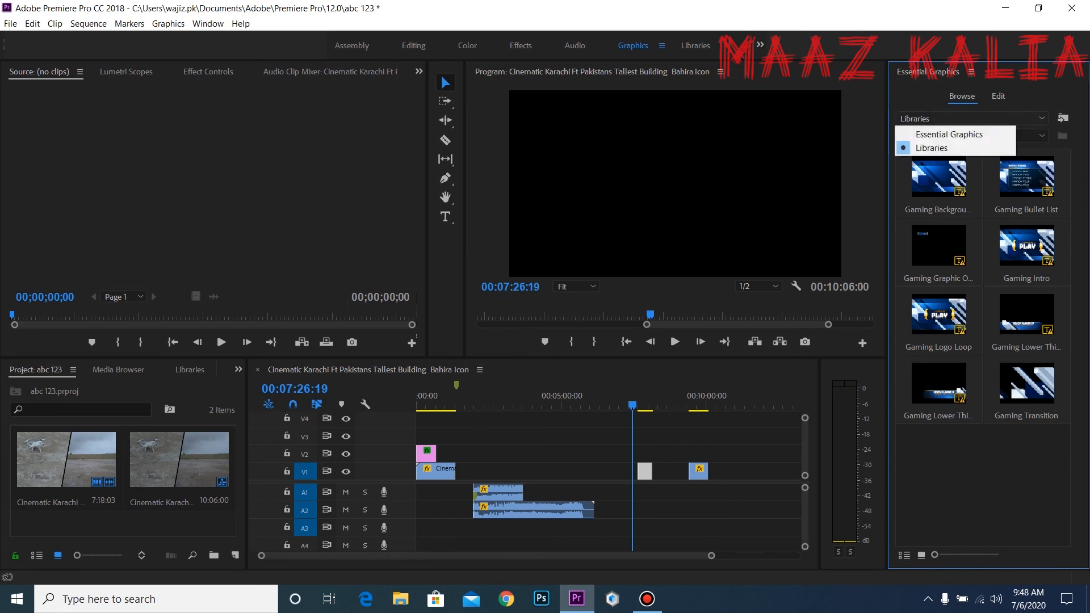
click(931, 147)
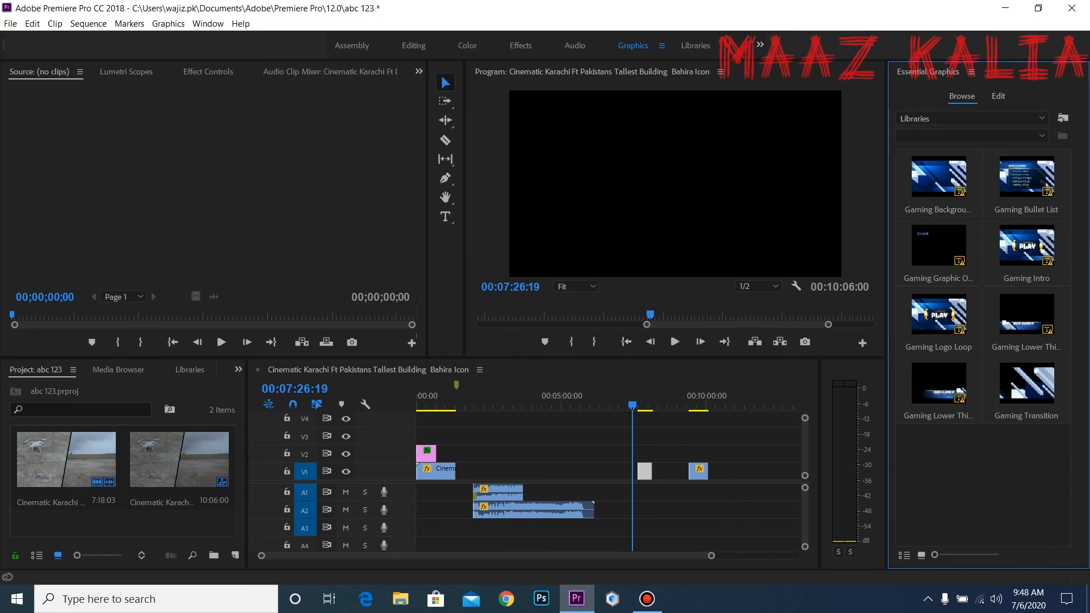
key(alt+shift+0)
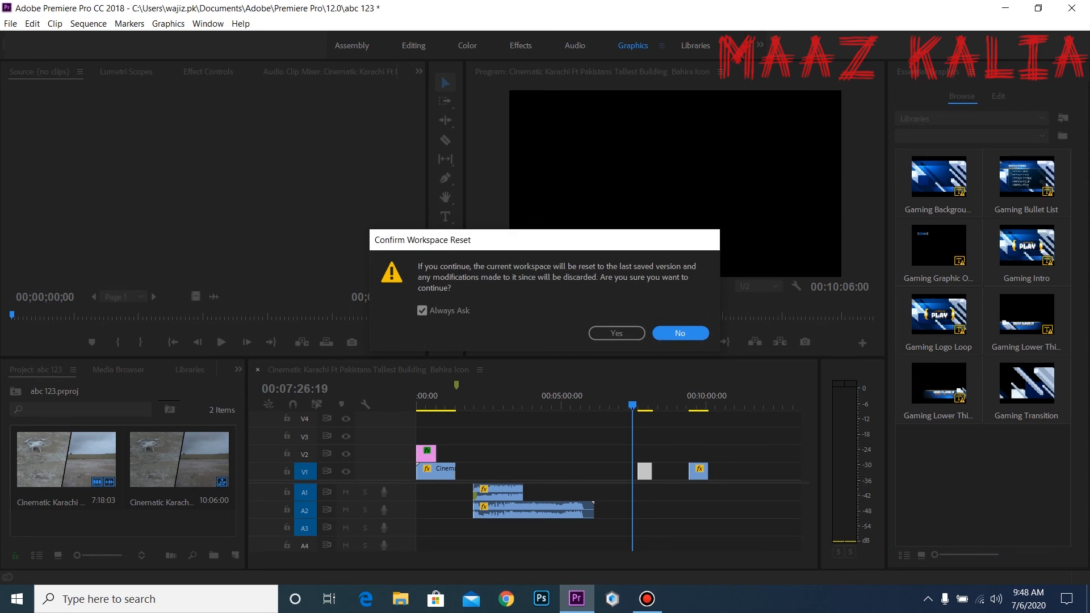
key(Return)
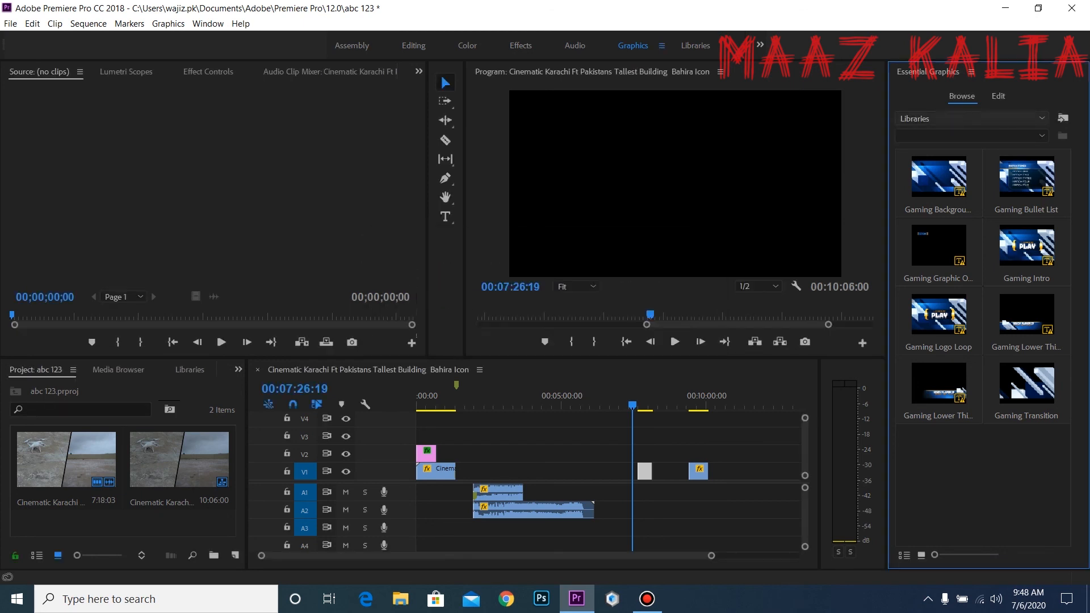
click(1063, 118)
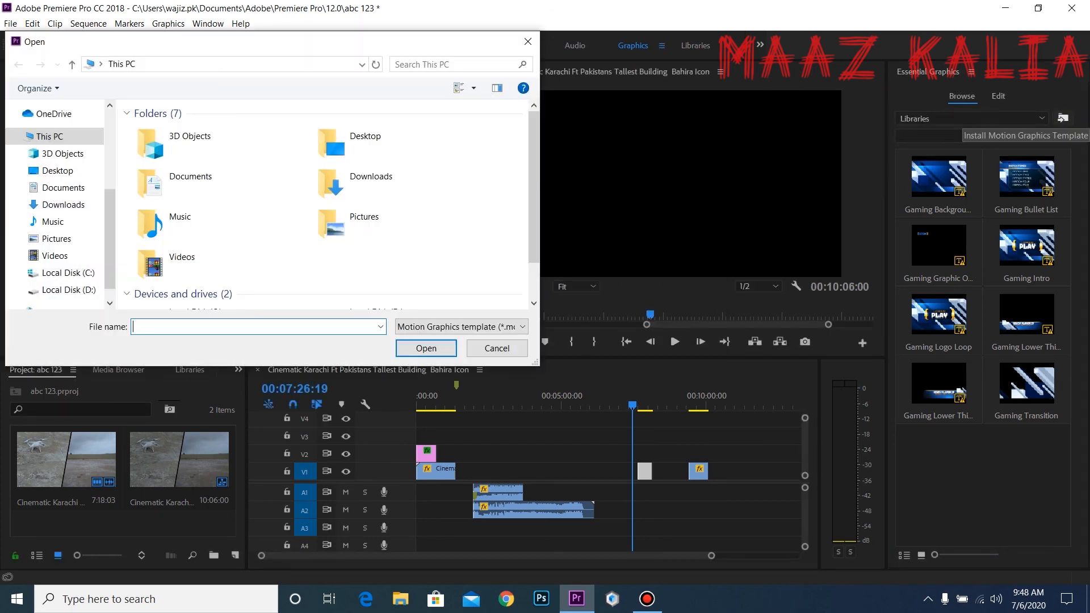
key(Escape)
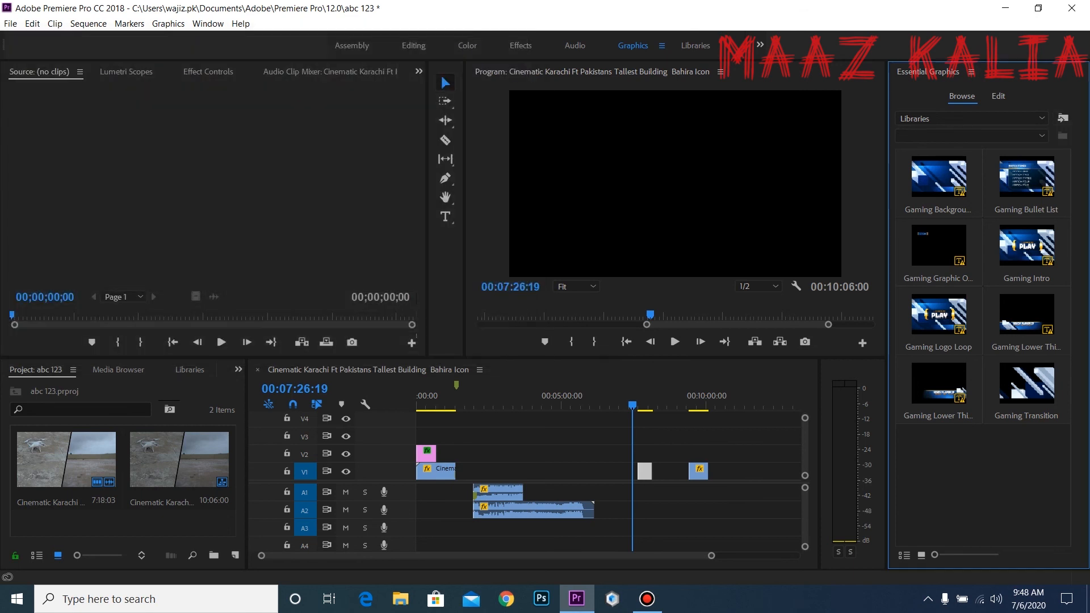
Set the template source to Essential Graphics and show the templates of the [AE] Sports Package
click(971, 118)
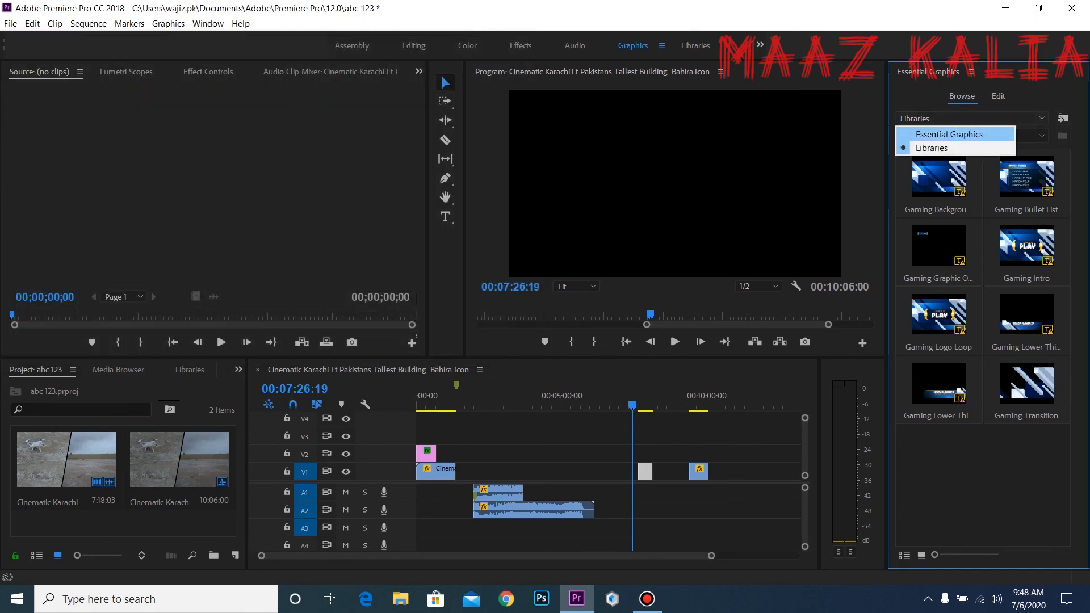
click(949, 134)
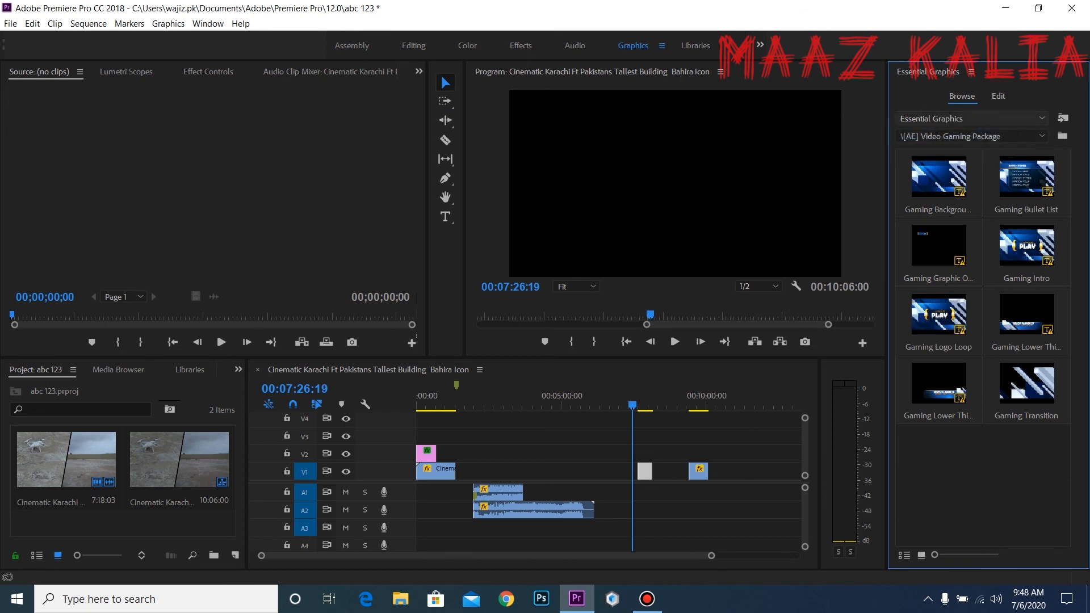
click(970, 118)
click(949, 134)
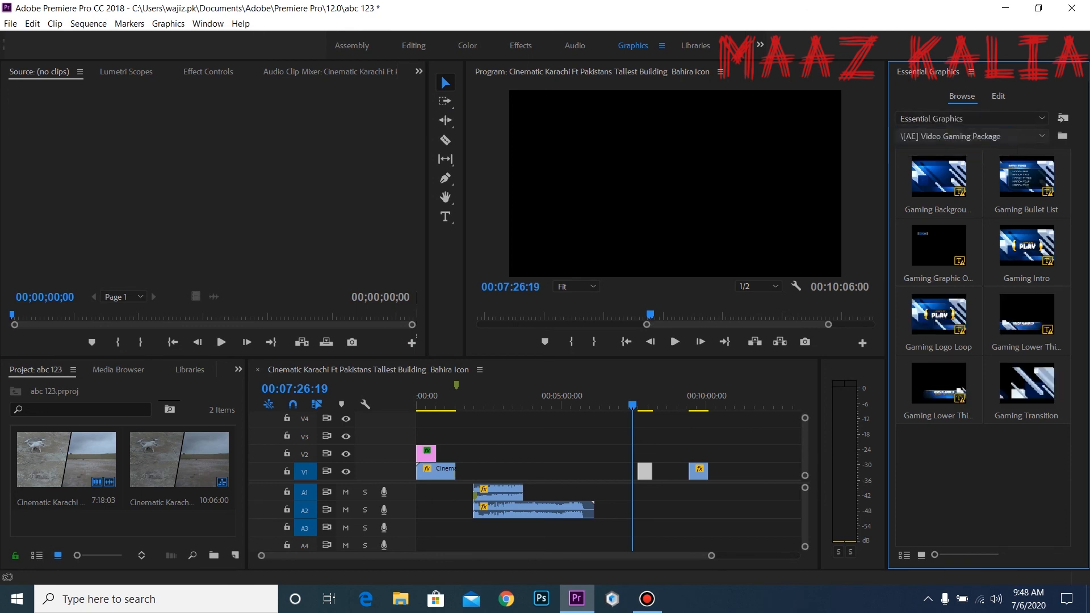
click(971, 136)
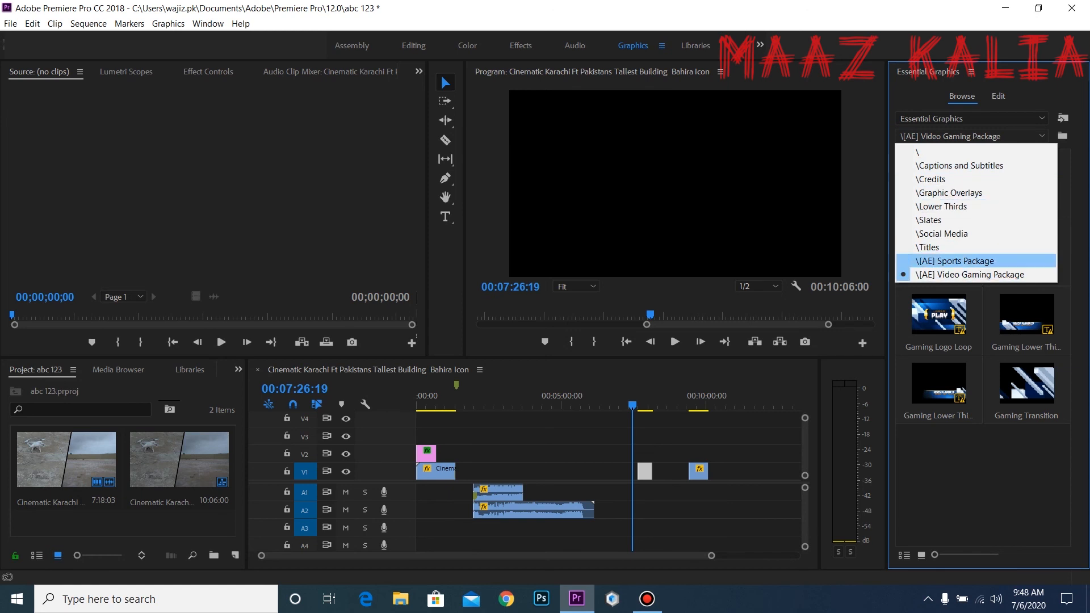
click(954, 261)
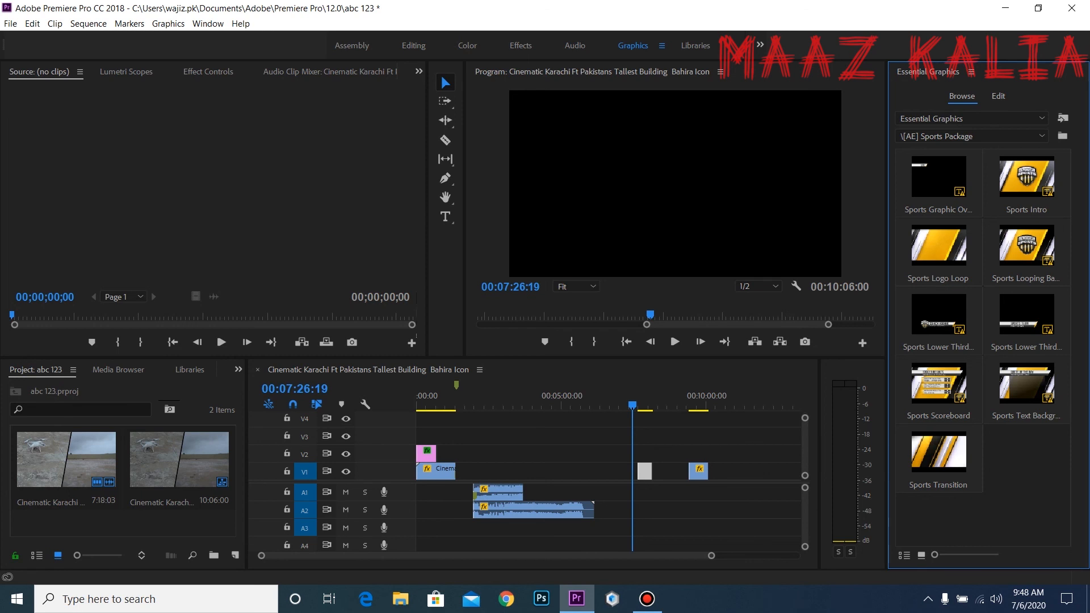
click(33, 23)
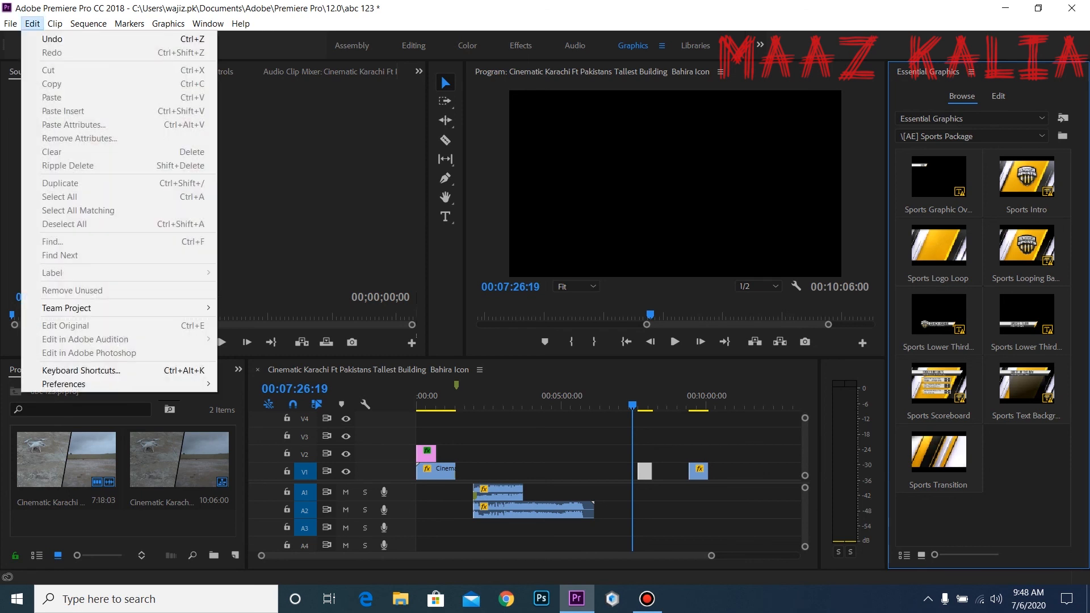
mouse_move(10, 23)
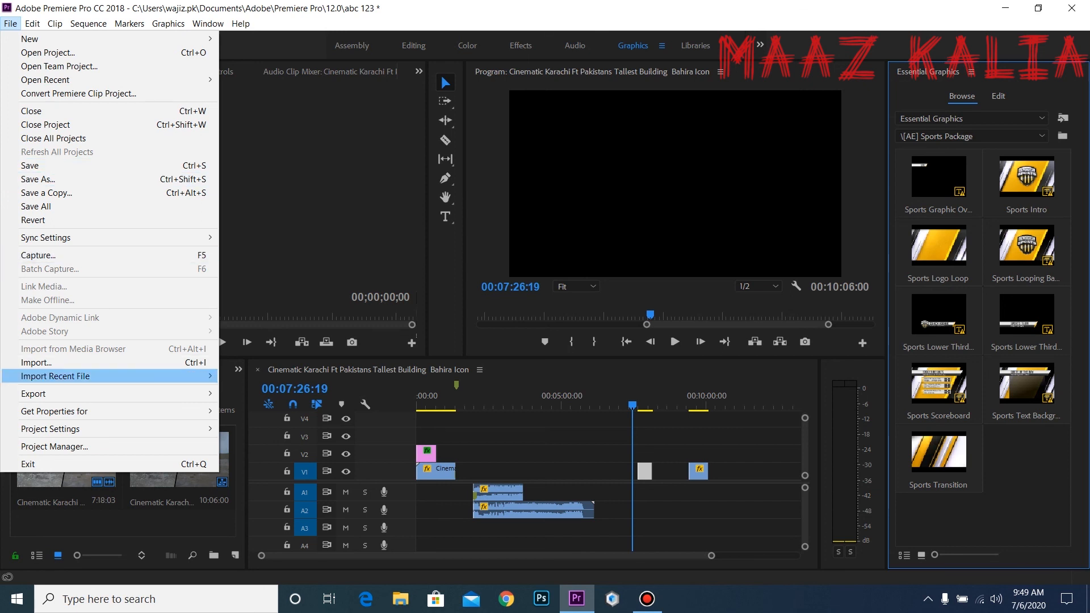
mouse_move(108, 376)
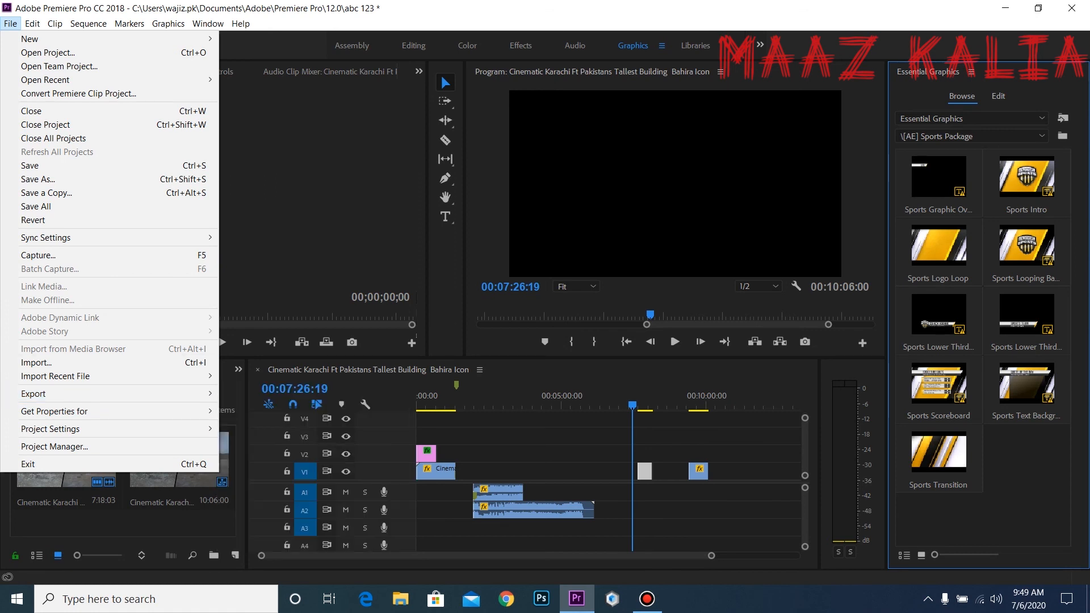
click(208, 23)
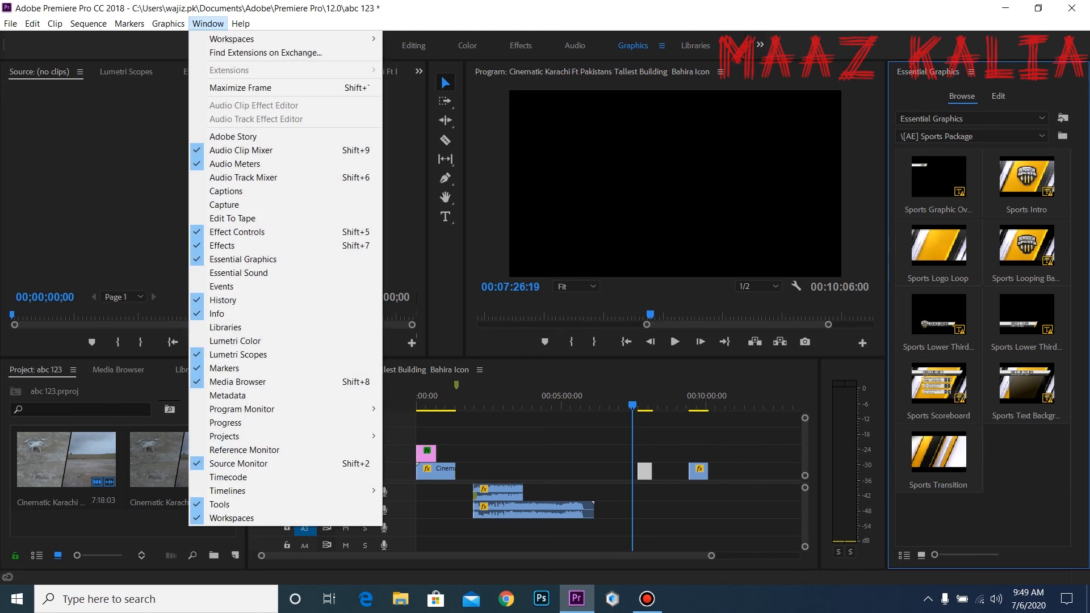
mouse_move(232, 39)
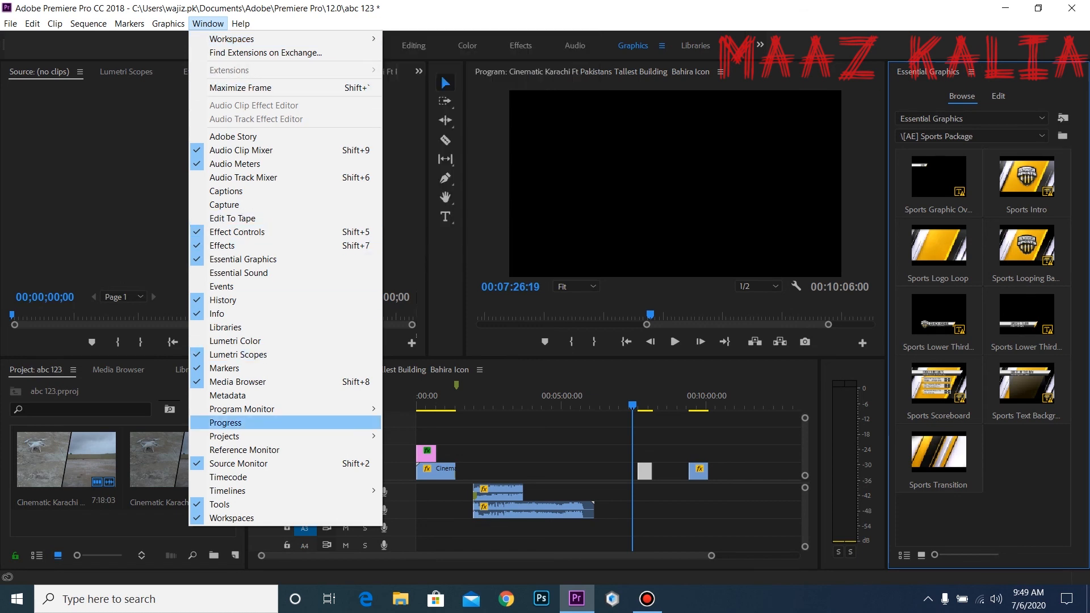
mouse_move(168, 24)
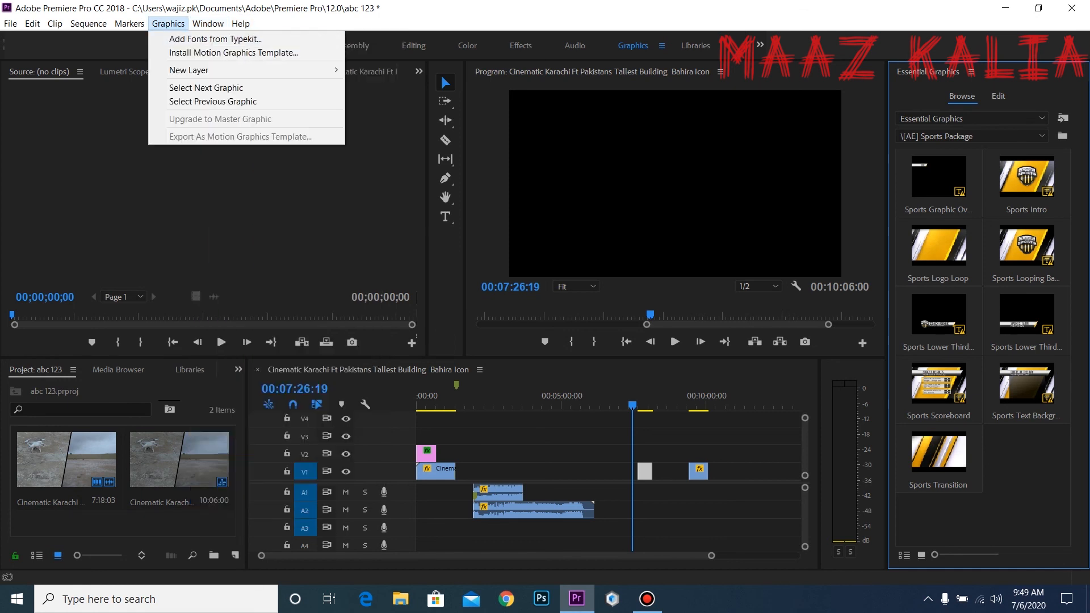
mouse_move(199, 70)
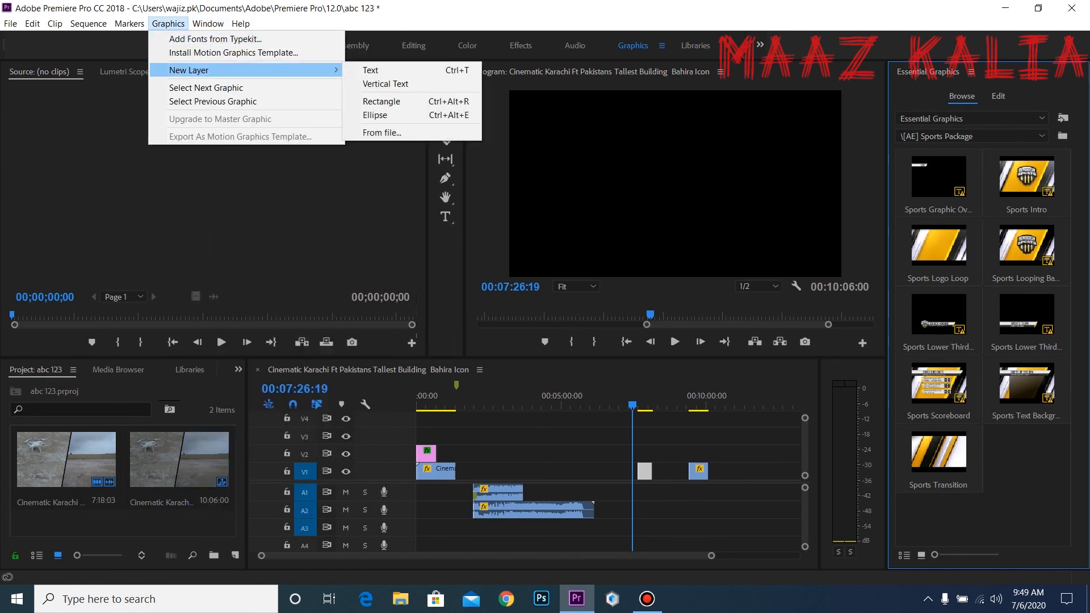
mouse_move(129, 24)
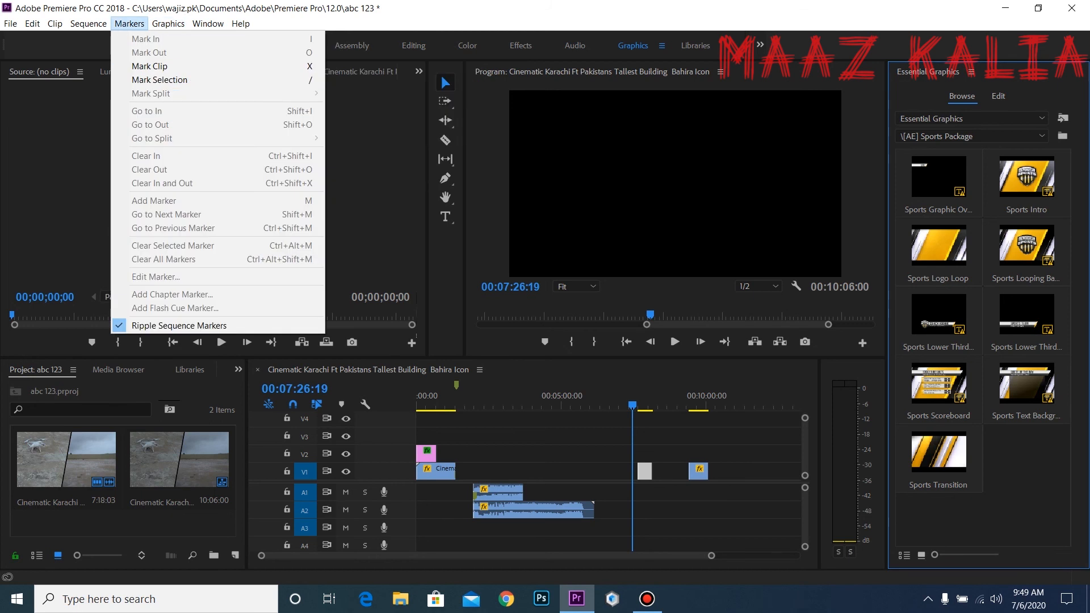
mouse_move(550, 4)
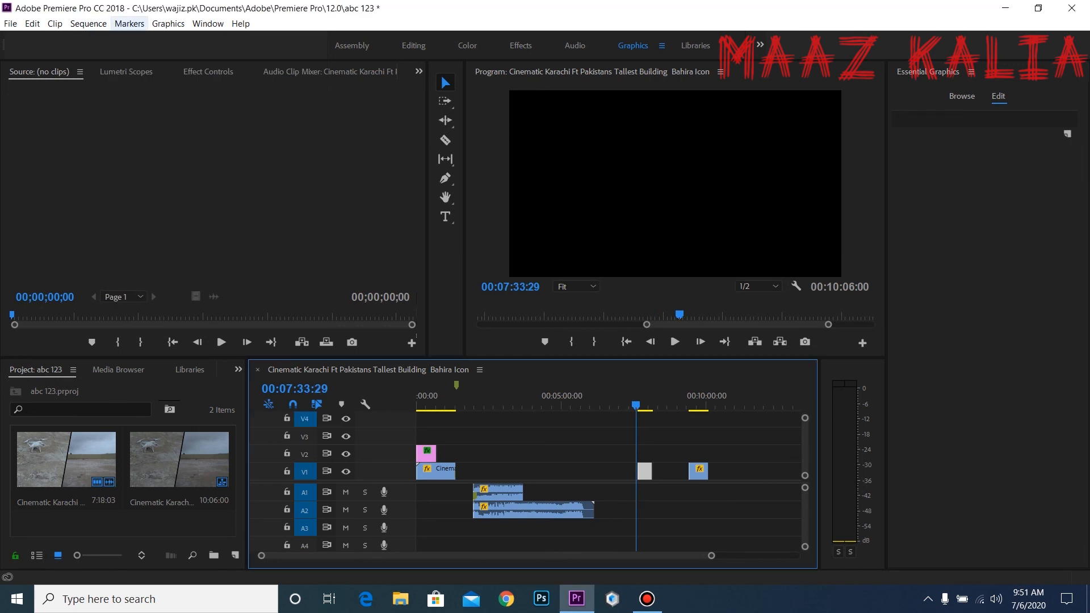
Mark an In point in the sequence at 00:07:33:29 and undo it
click(129, 23)
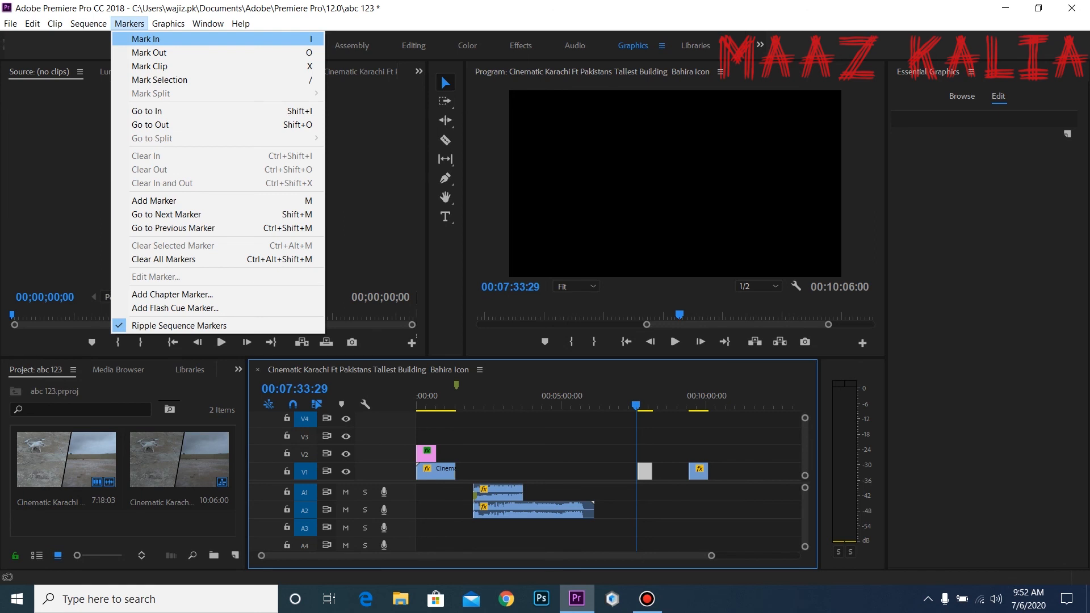
click(146, 39)
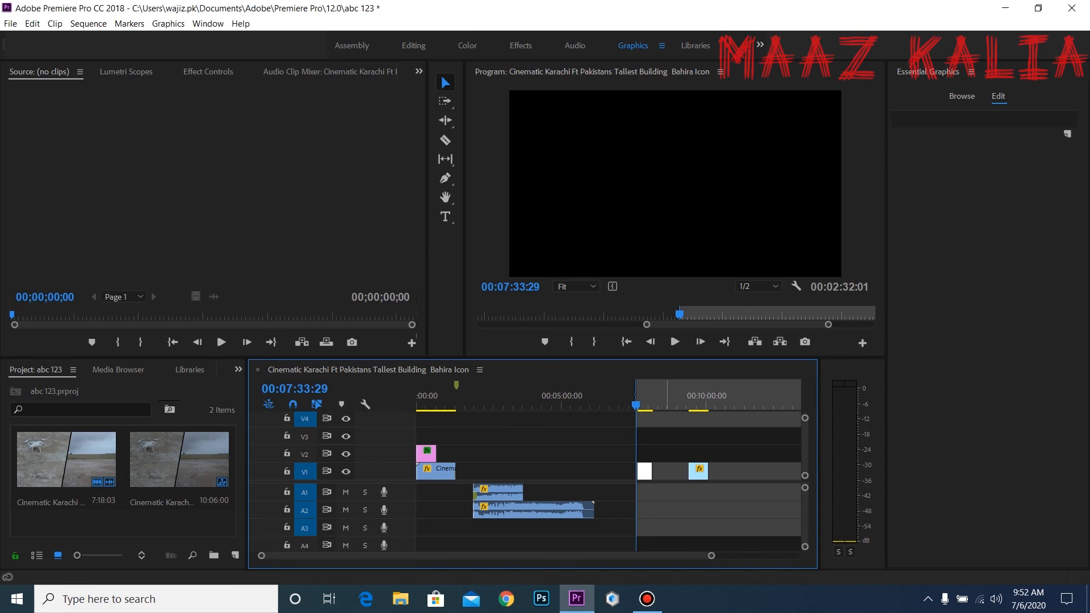
key(ctrl+z)
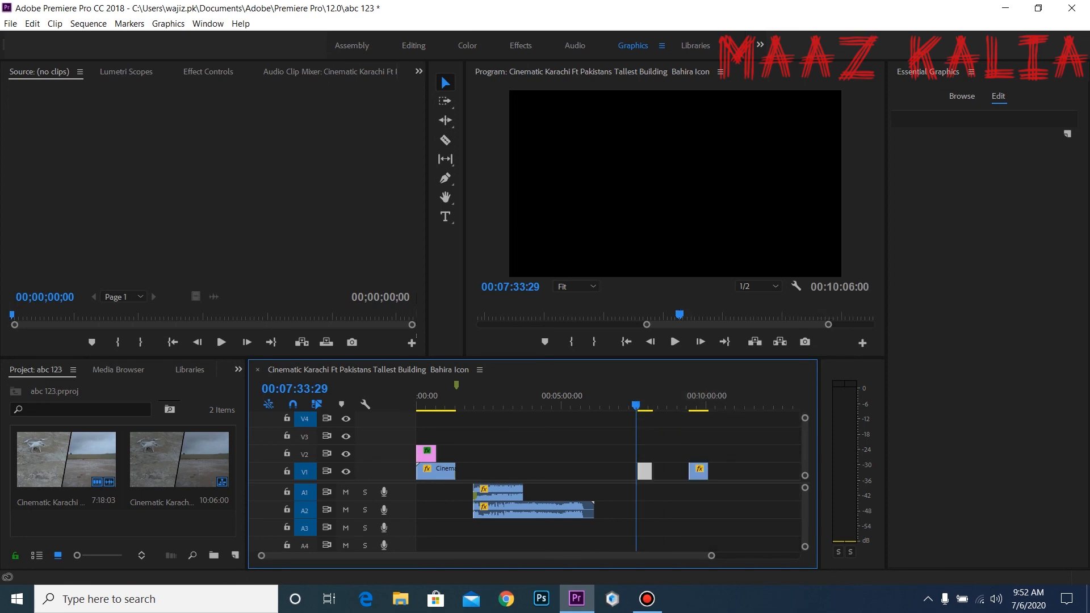
click(89, 24)
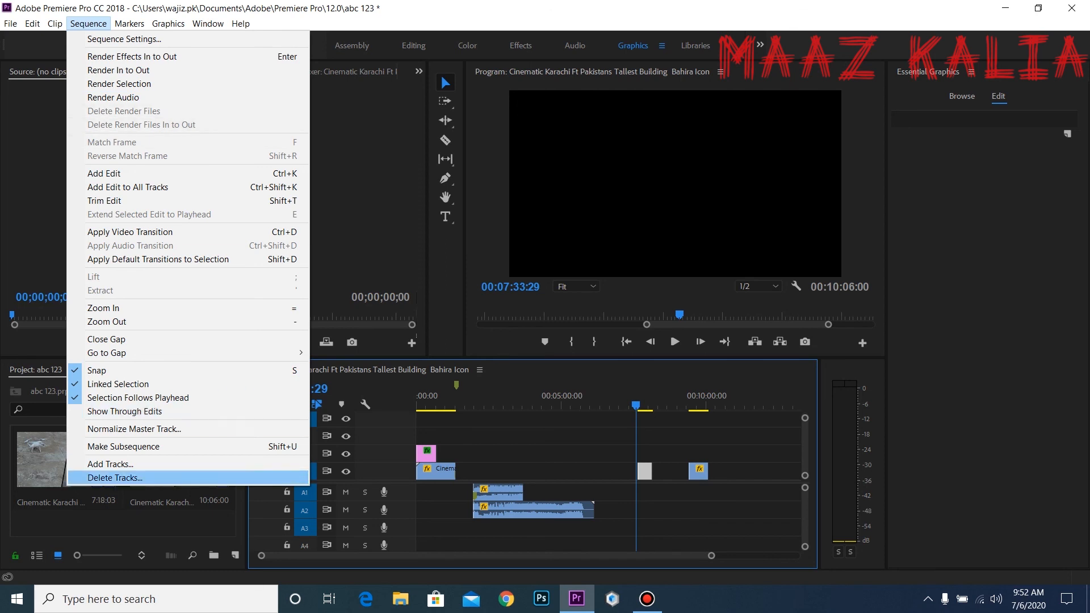
mouse_move(208, 23)
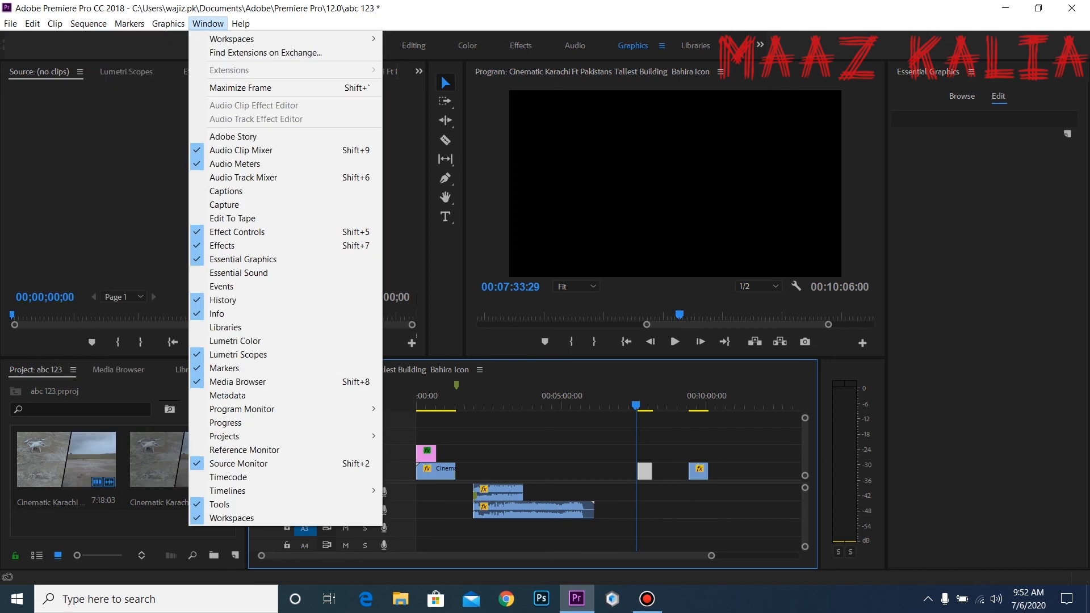
click(610, 9)
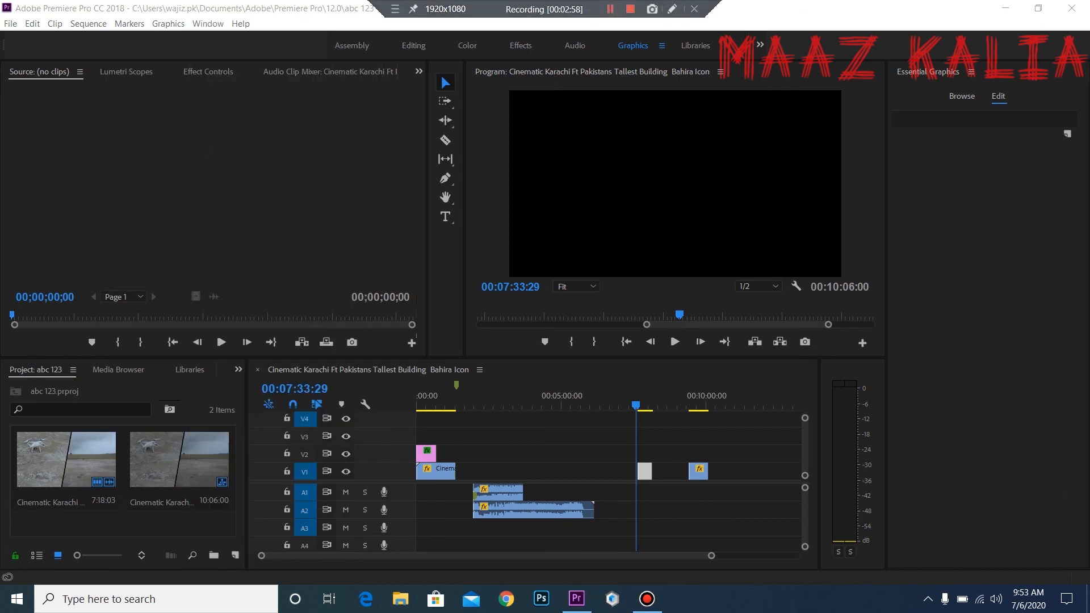
Check the video track placement options in the Add Tracks dialog and cancel without adding any tracks
click(88, 23)
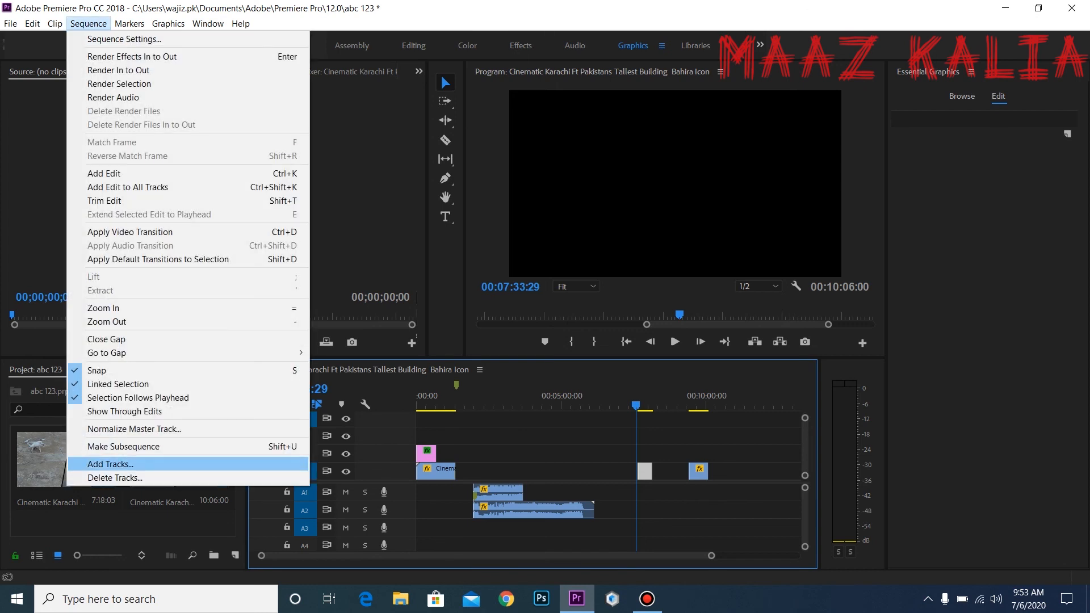
key(Return)
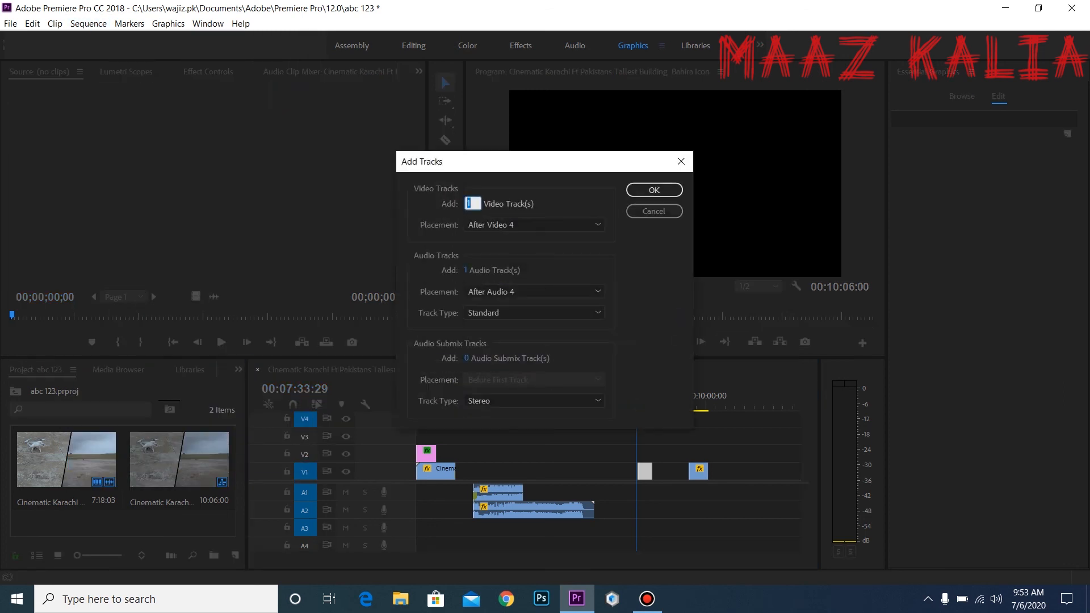
click(534, 225)
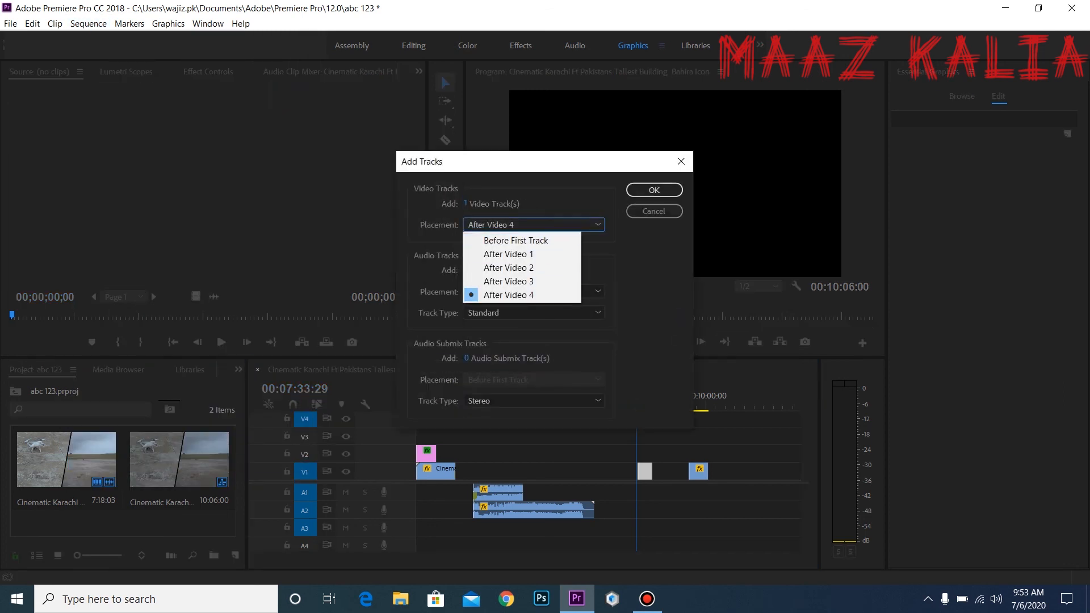
click(508, 295)
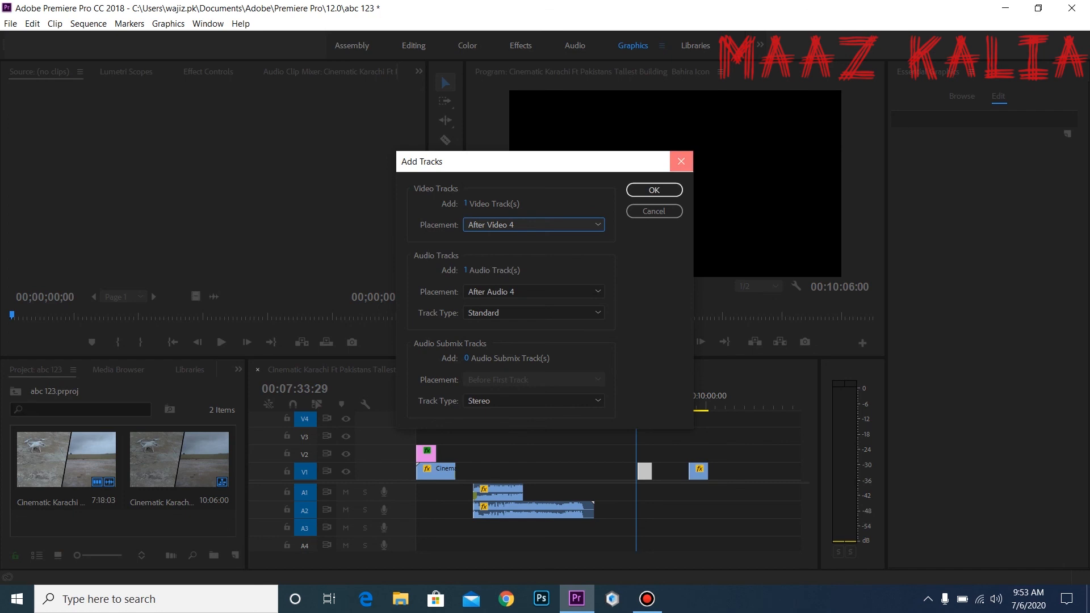
click(681, 161)
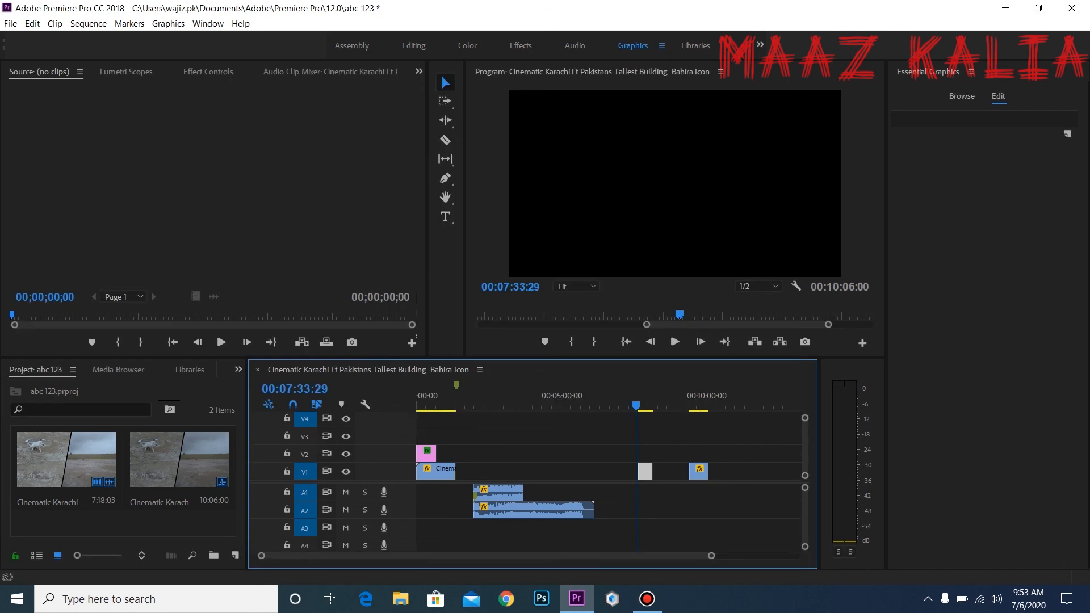
click(10, 23)
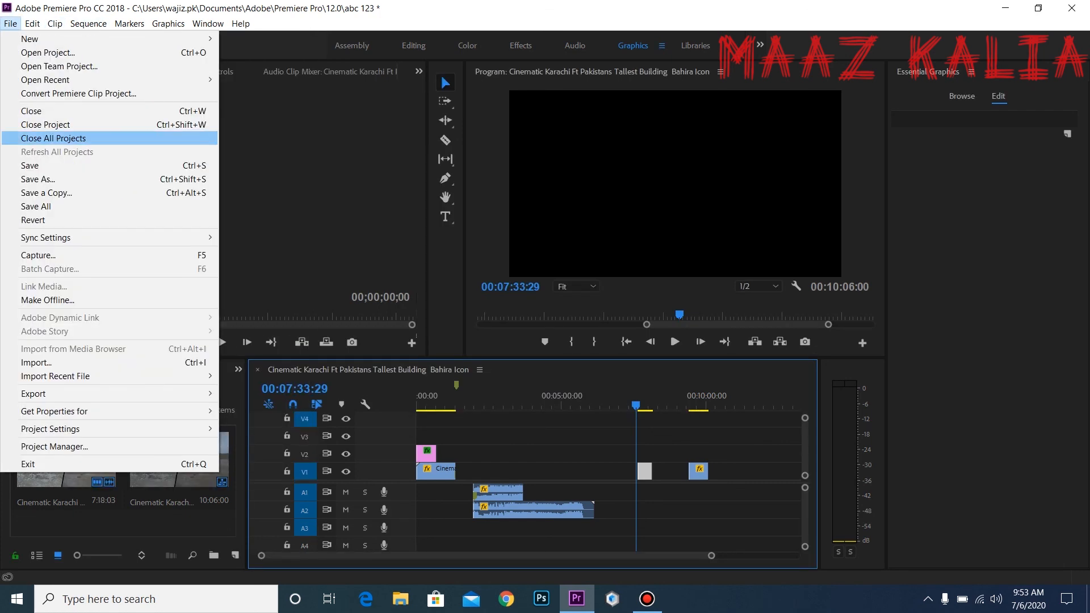
mouse_move(54, 23)
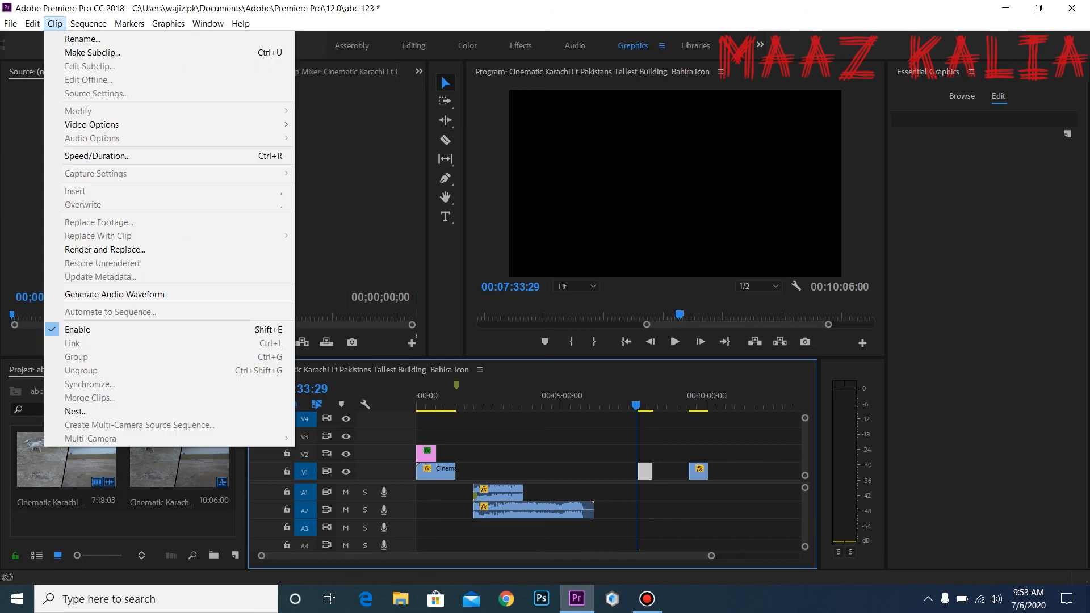
mouse_move(88, 23)
mouse_move(10, 24)
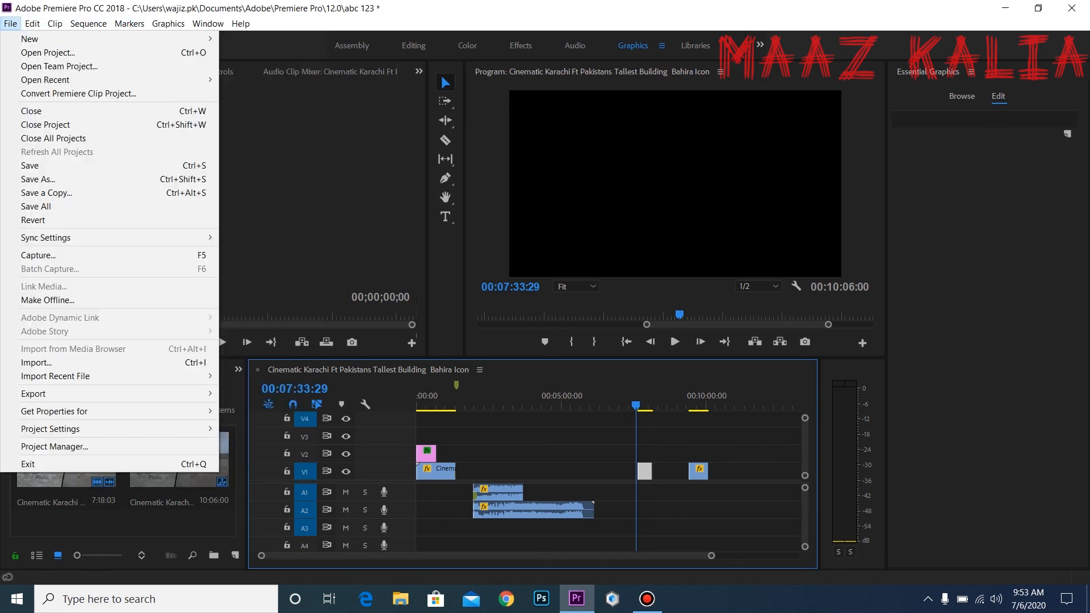
mouse_move(240, 23)
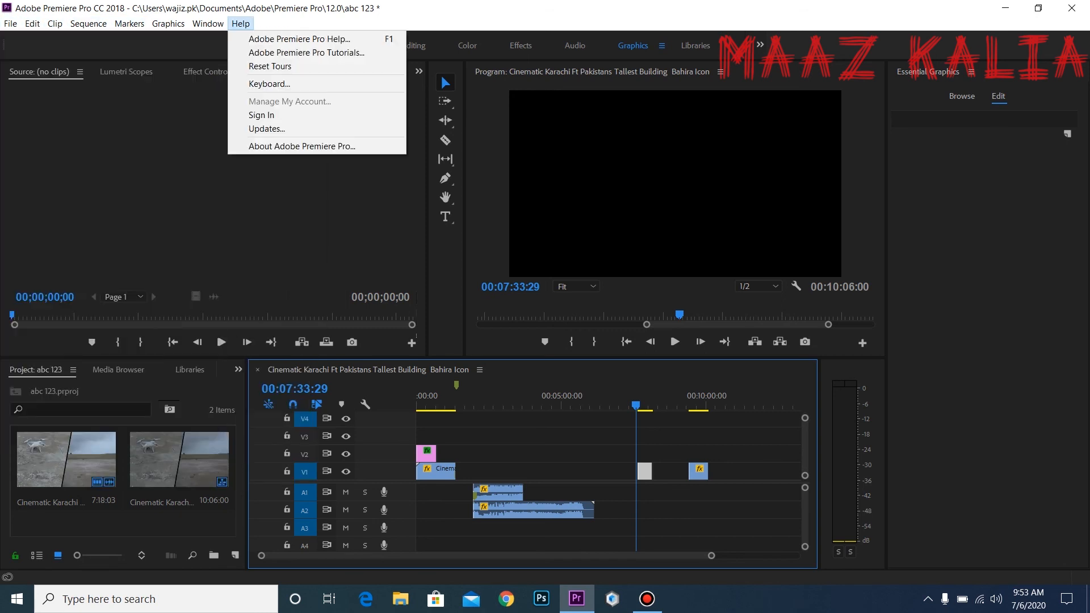
key(Escape)
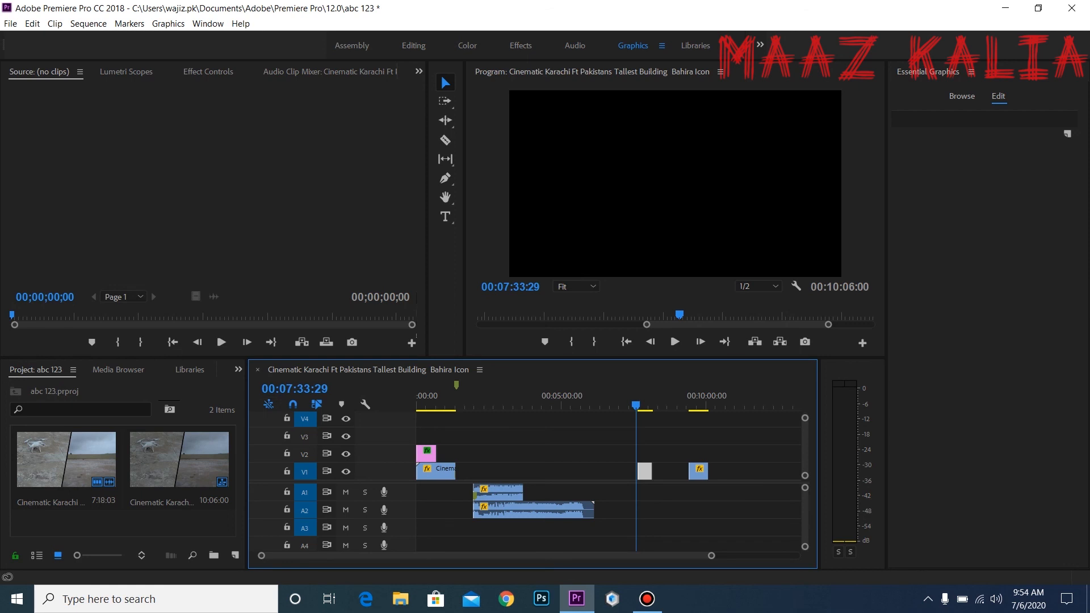
Widen the Project panel slightly and check the list of panels grouped with it
drag(248, 455, 257, 454)
click(247, 369)
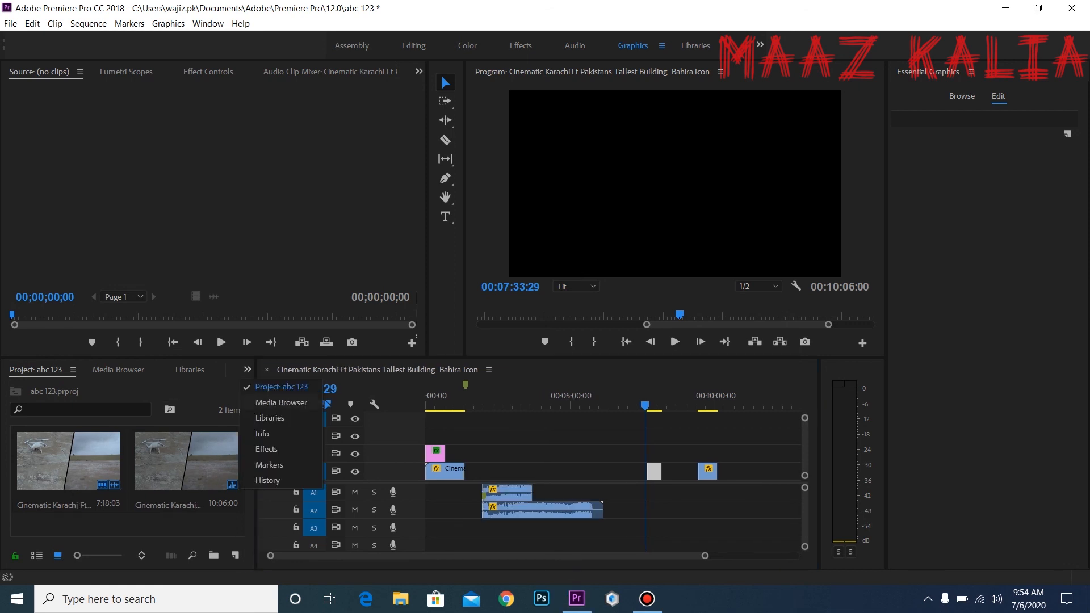
click(247, 369)
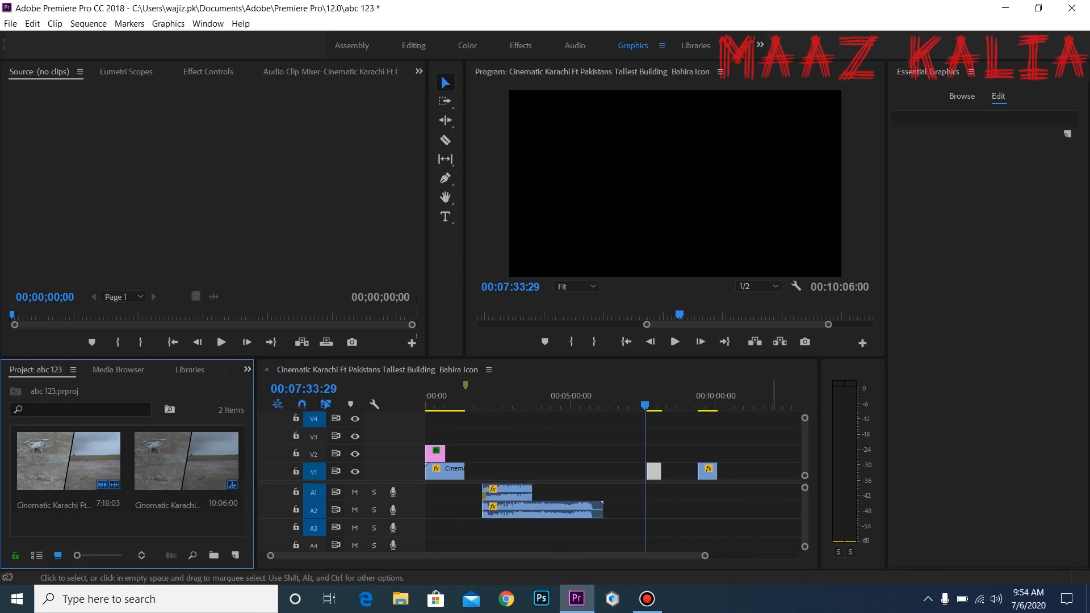
Browse the Essential Graphics templates and show the Graphic Overlays folder
click(962, 96)
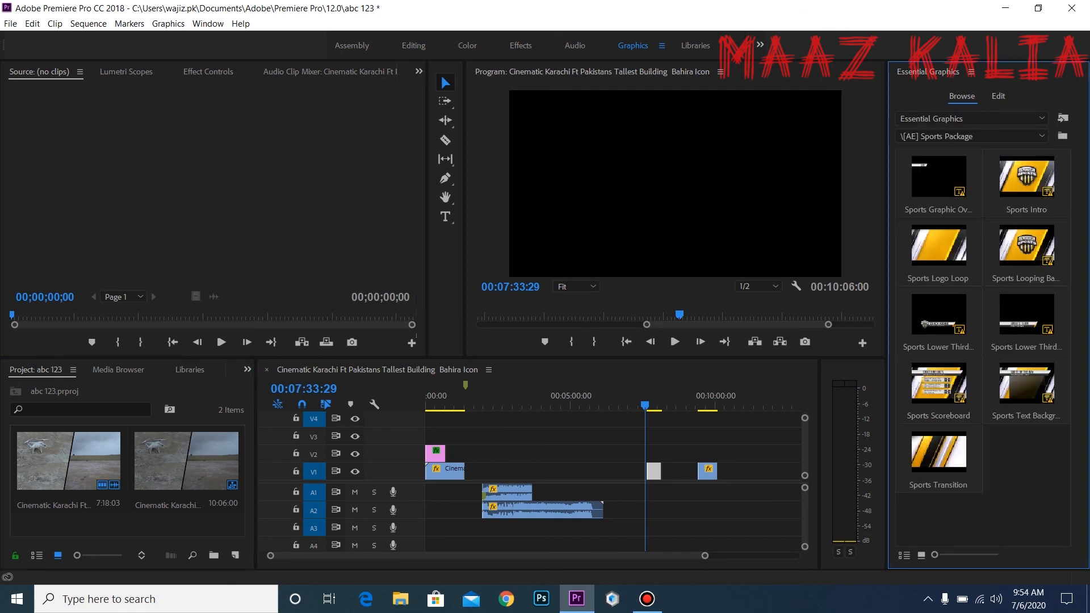
click(968, 118)
click(931, 134)
click(971, 136)
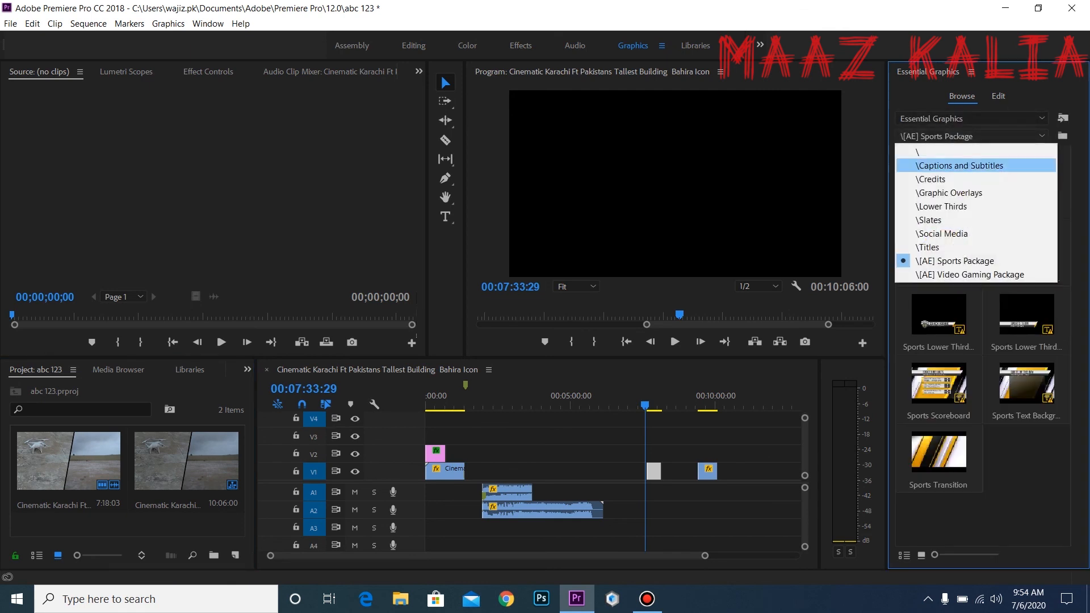
click(932, 186)
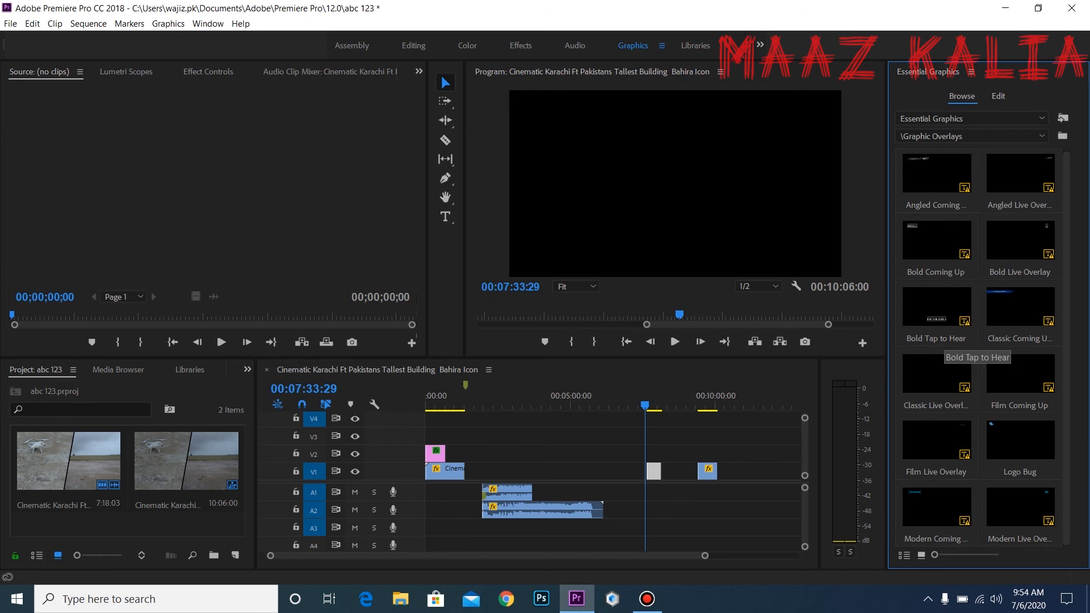
Place the Modern "Coming Up Next" overlay template on V2 at 00:07:28:00, just before the tower clip, and accept the font substitution
drag(937, 510, 643, 454)
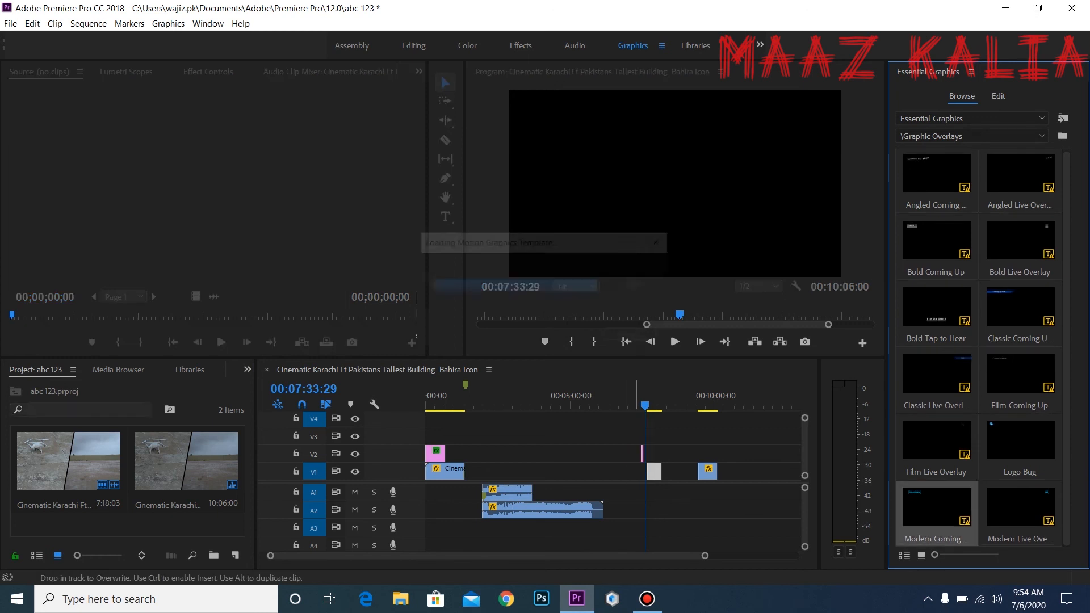
click(673, 319)
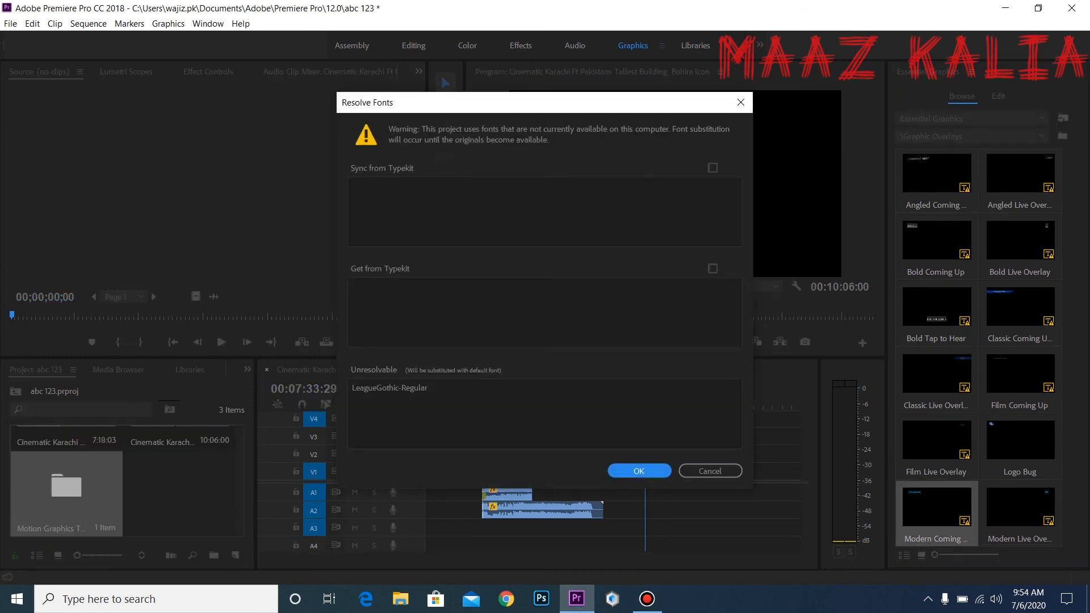
key(Return)
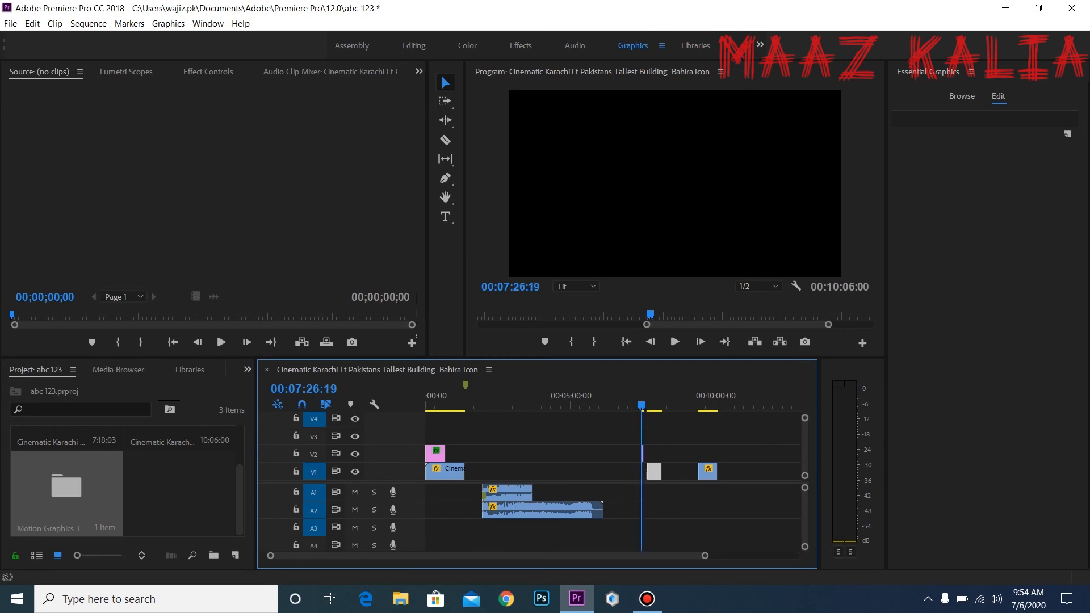
Move the playhead to 00:07:31:01 and select the overlay's "COMING UP NEXT" text layer with the Type tool
key(Up)
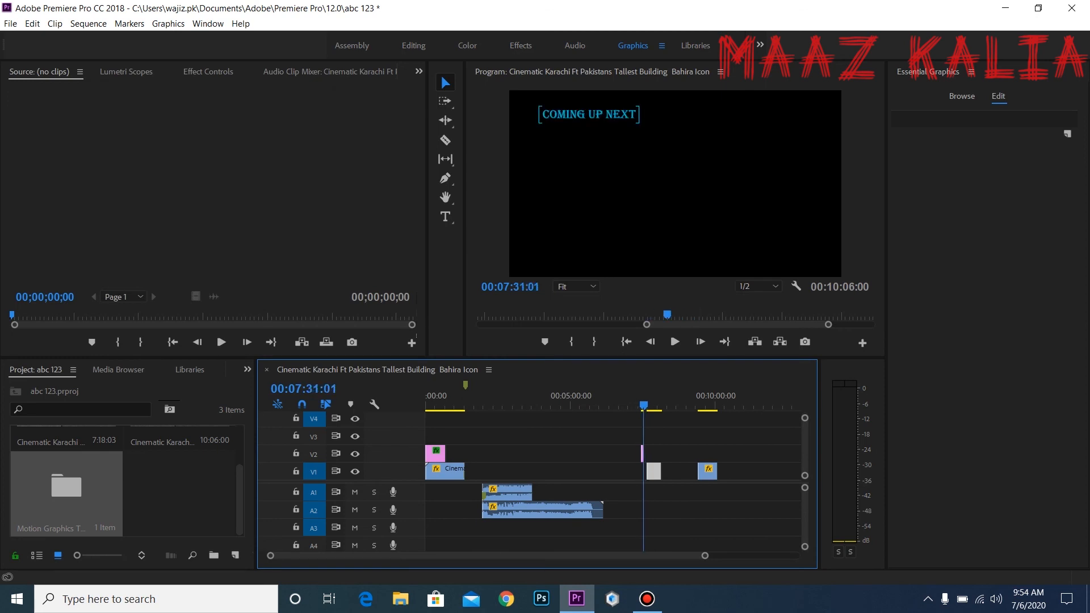
click(589, 114)
click(446, 217)
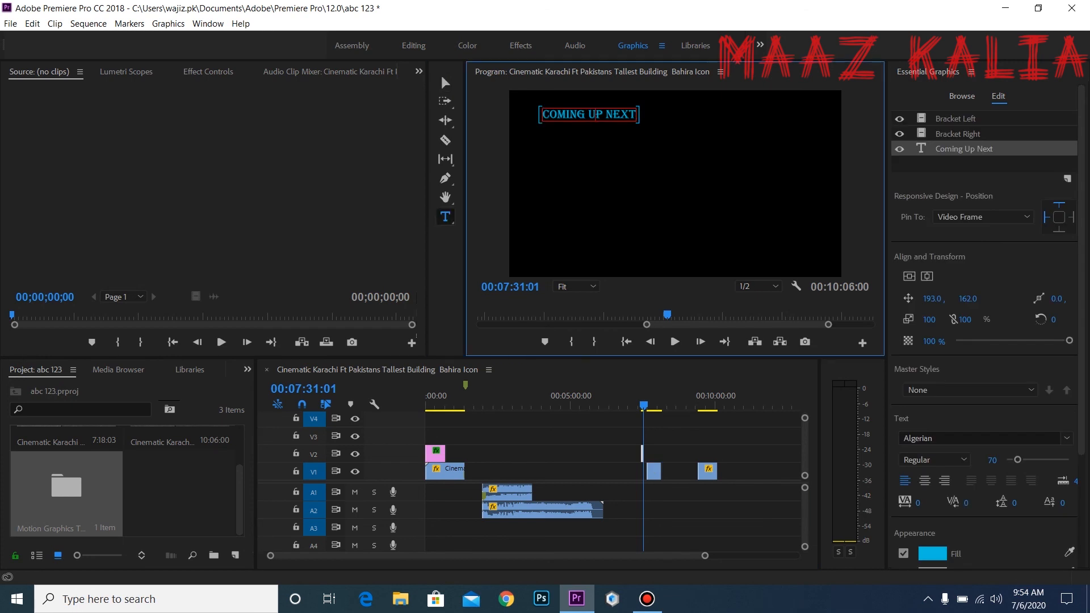
Switch to the Editing workspace with the "COMING UP NEXT" graphic kept in the sequence
key(ctrl+shift+z)
key(ctrl+shift+z)
key(ctrl+z)
key(ctrl+z)
key(alt+shift+2)
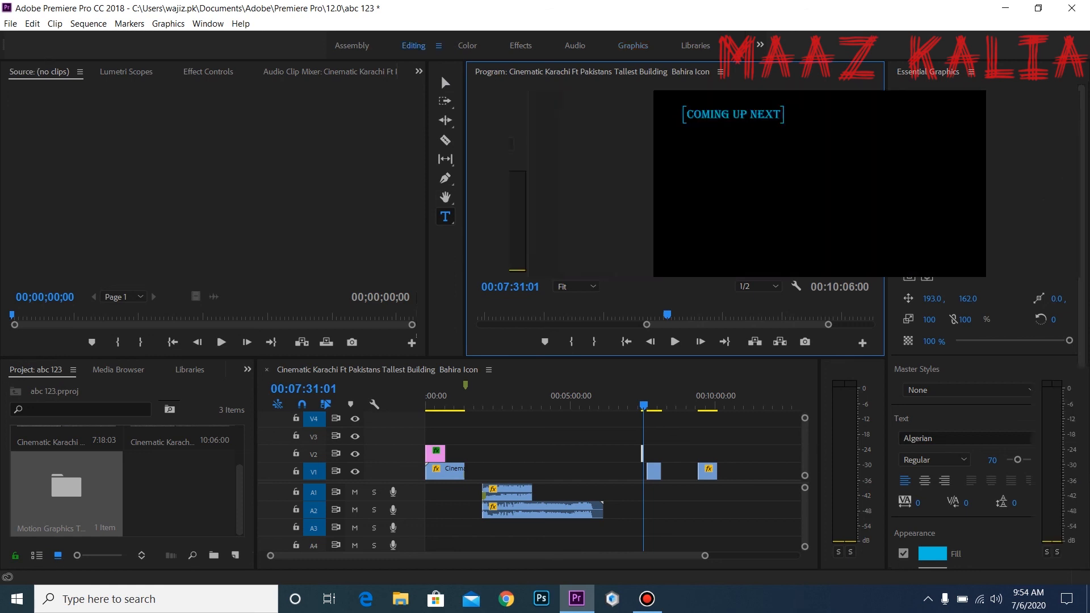
Check the graphic's details in the Info panel, the Libraries panel and the layers listed in Effect Controls
click(45, 369)
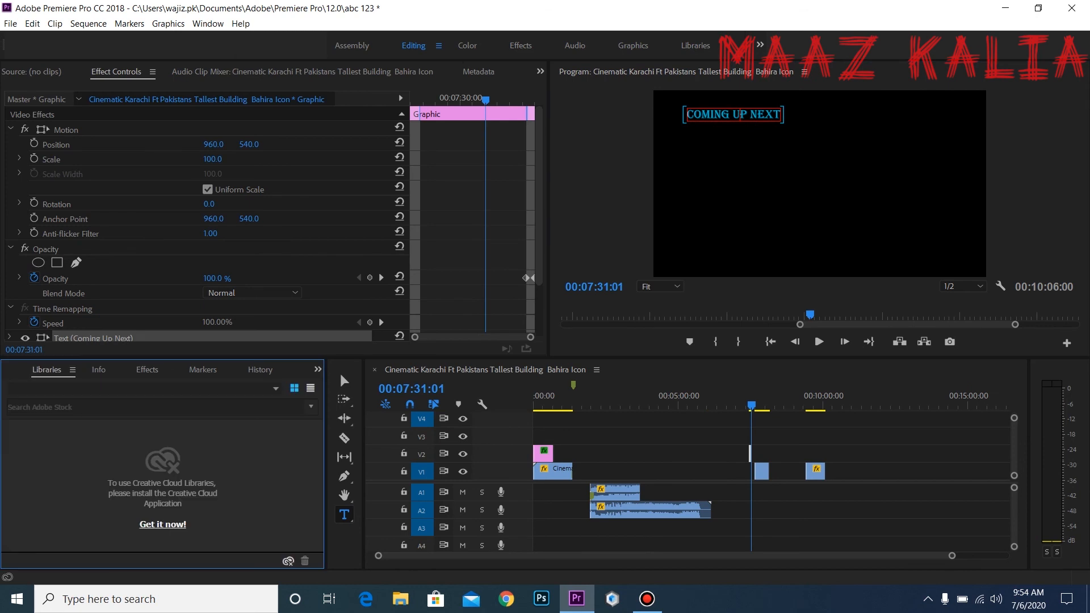
click(99, 370)
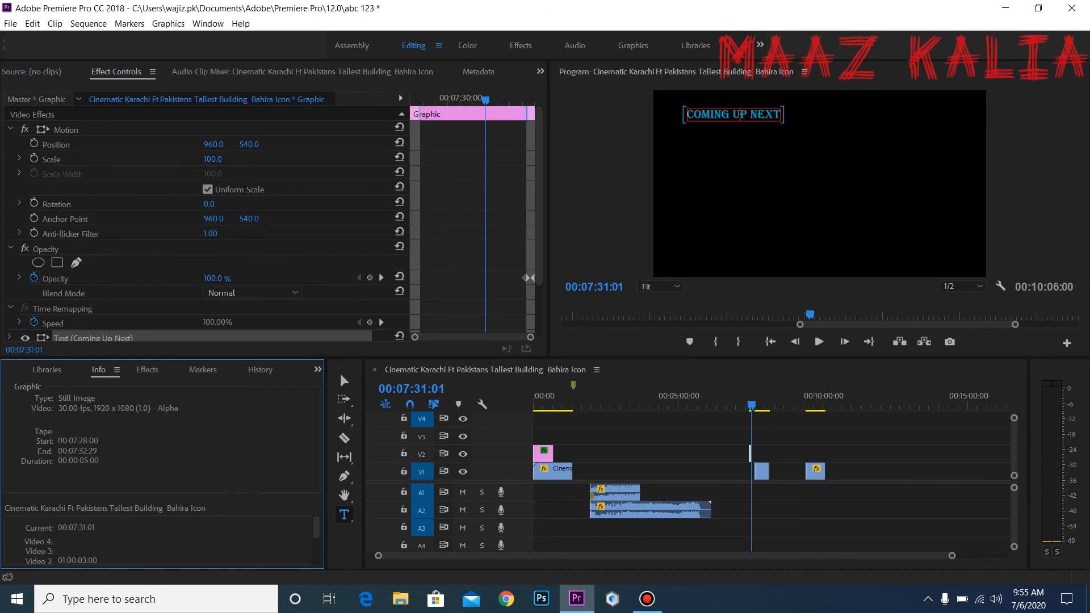
click(46, 369)
scroll(204, 227, down, 3)
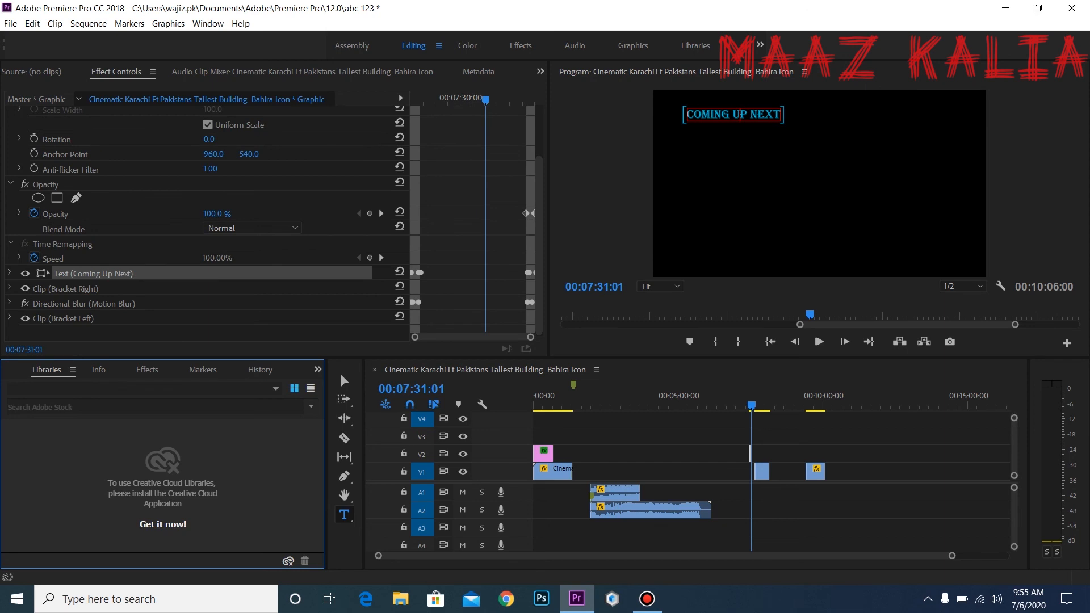
Switch to the Assembly workspace and return to the Editing workspace
key(alt+shift+1)
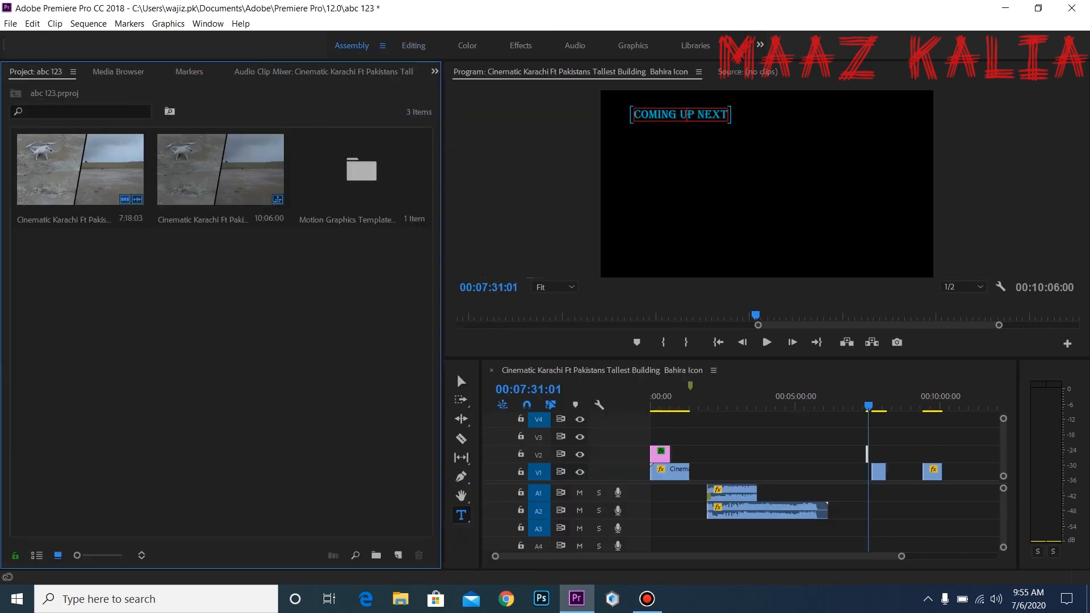
key(alt+shift+2)
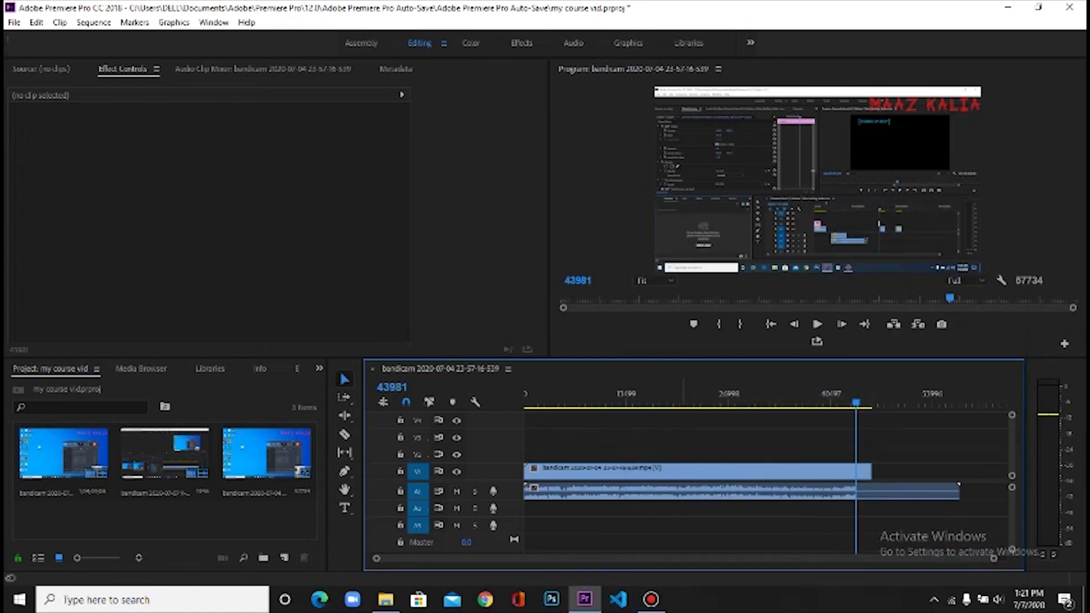
Move the playhead to the end of the V1 video clip at frame 46773 and open the sequence's media export settings
mouse_move(858, 402)
mouse_down()
mouse_move(828, 402)
mouse_move(870, 402)
mouse_move(827, 402)
mouse_move(870, 402)
mouse_up()
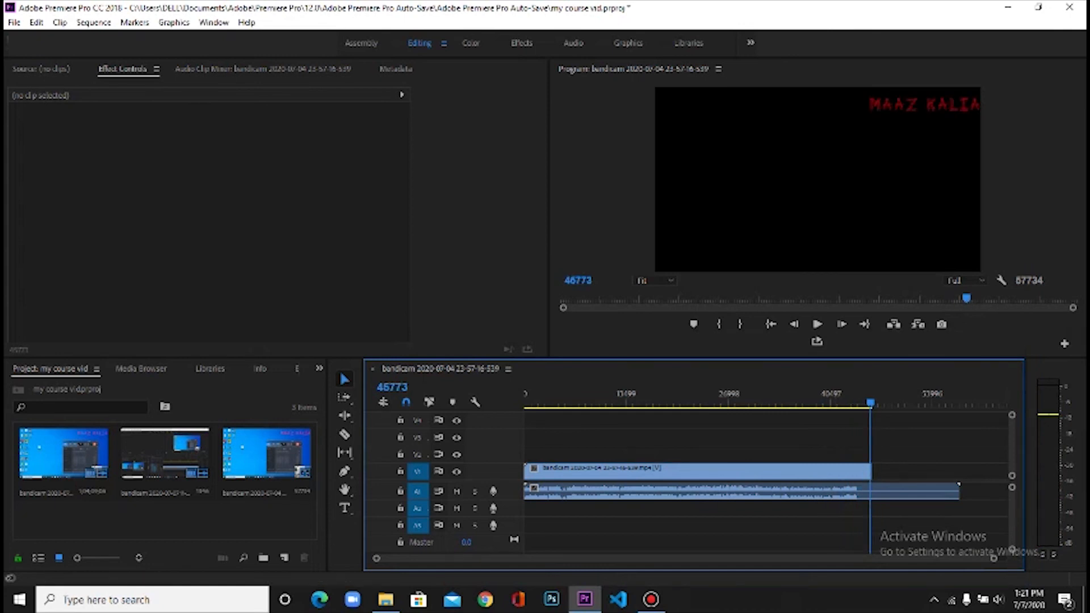
click(15, 22)
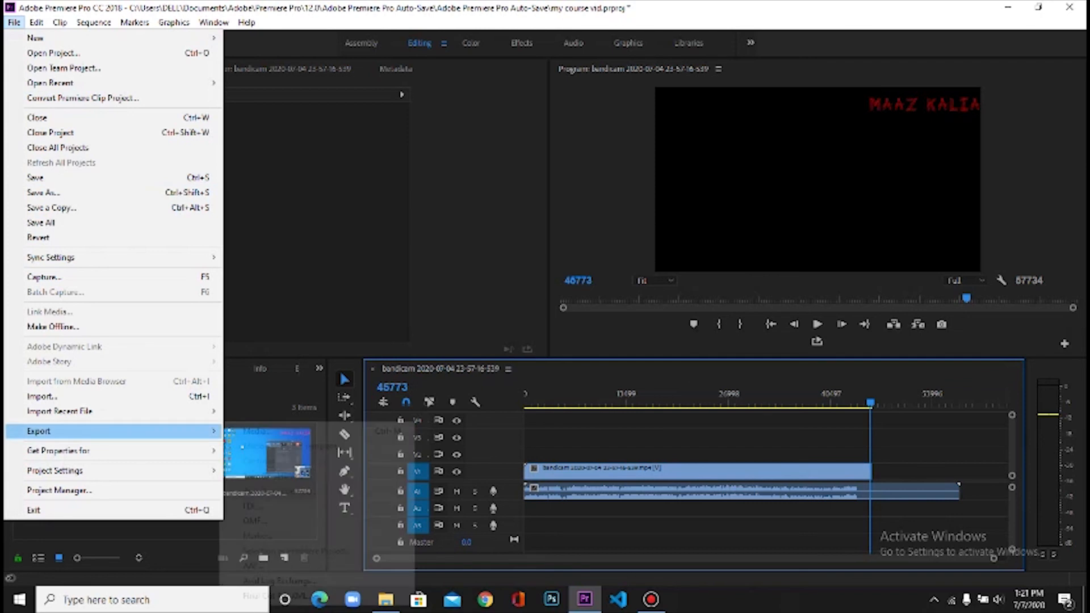
mouse_move(170, 431)
click(257, 430)
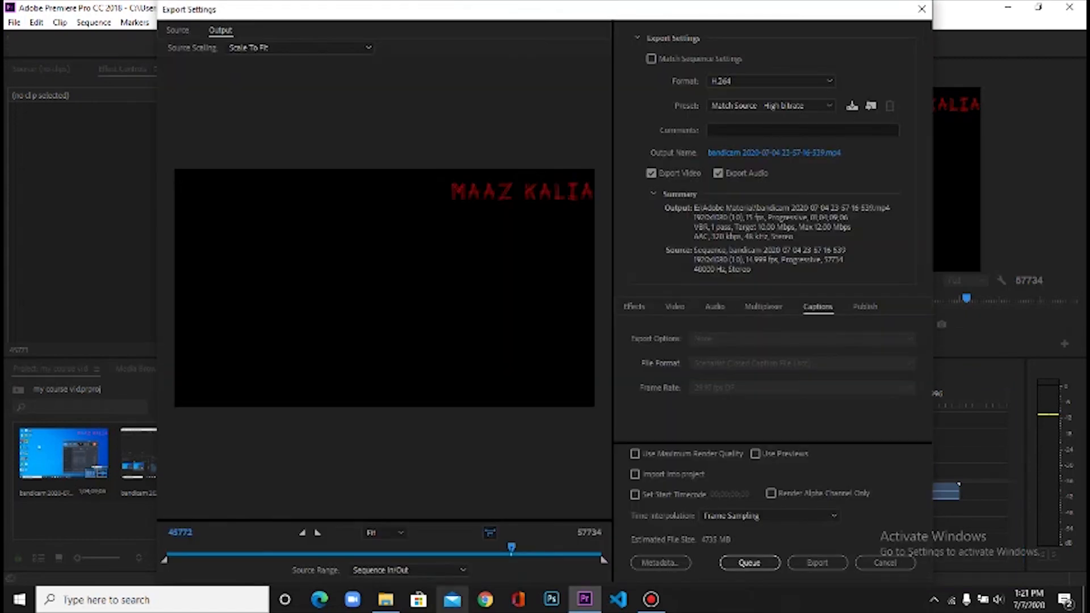
Set the export's source range to Entire Sequence and move the preview to frame 0
drag(511, 548, 174, 548)
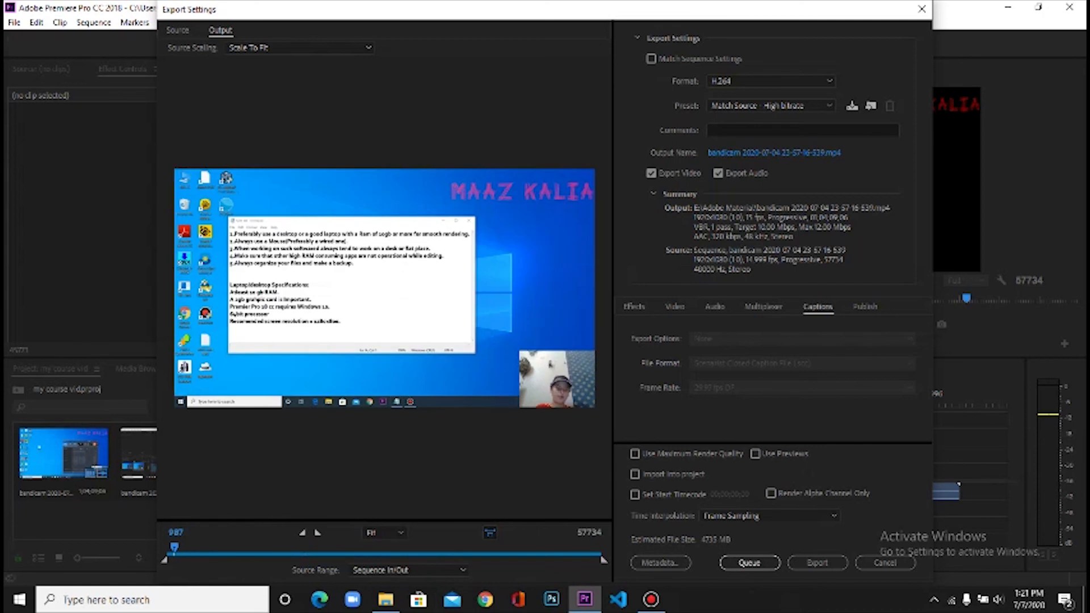
click(409, 570)
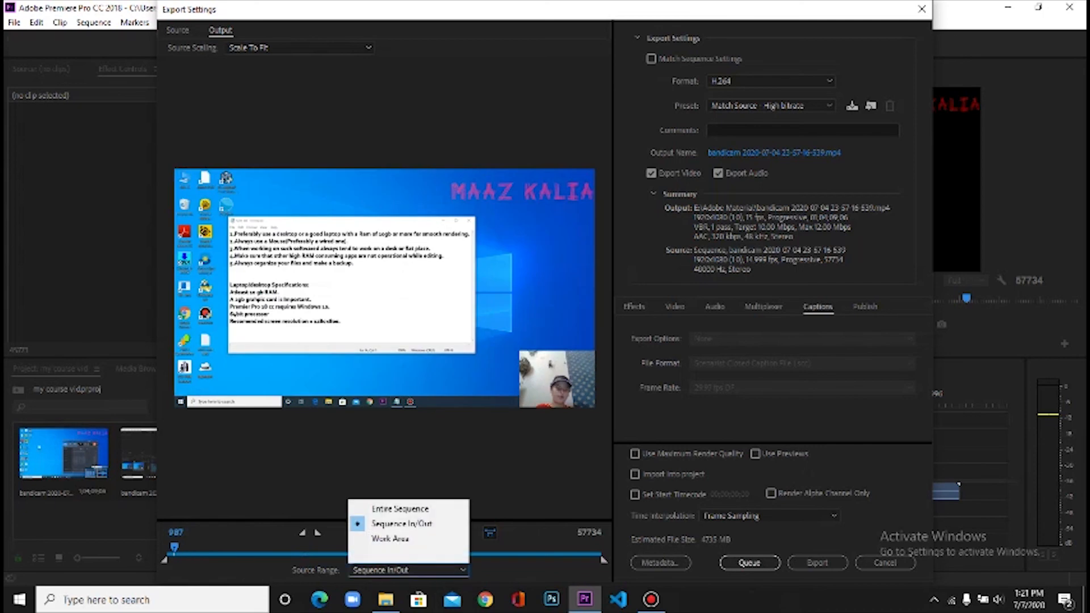
click(400, 508)
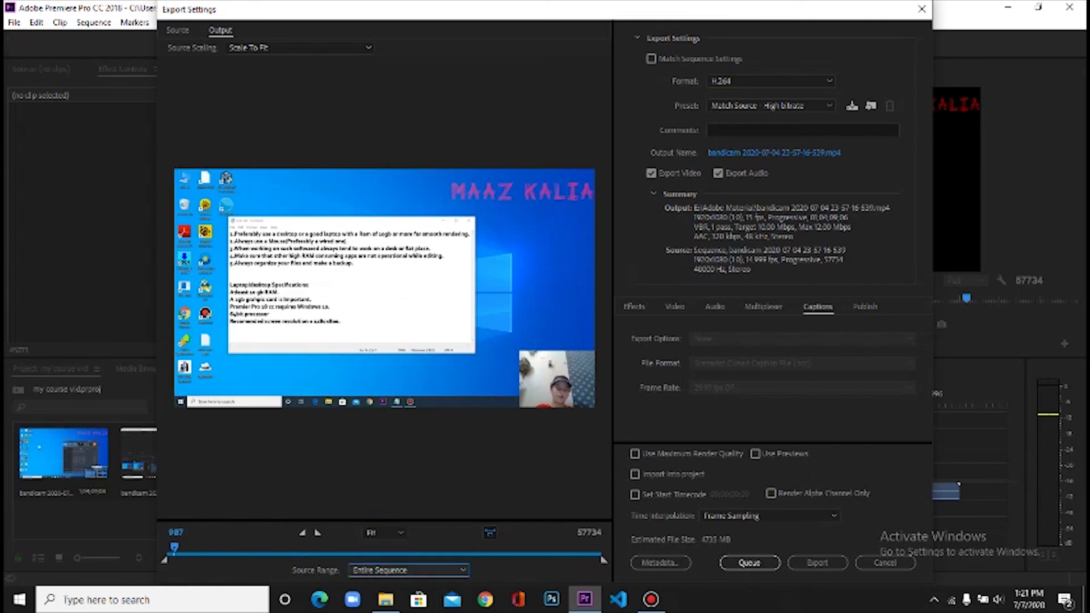
mouse_move(174, 547)
mouse_down()
mouse_move(433, 548)
mouse_move(167, 548)
mouse_up()
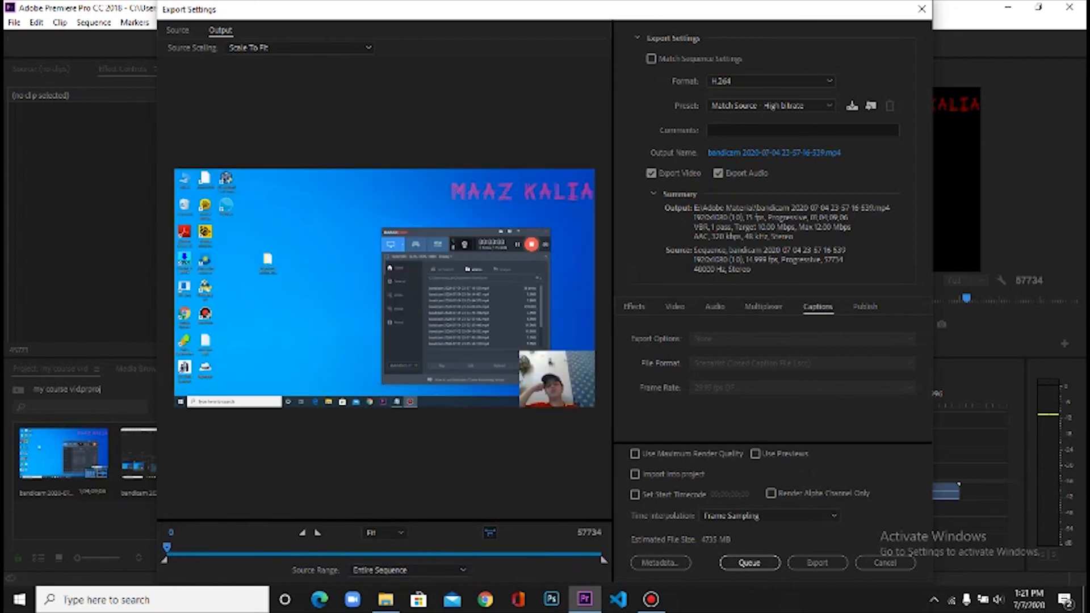
Limit the export to a custom source range covering the first 26707 frames and return the preview to frame 0
click(408, 570)
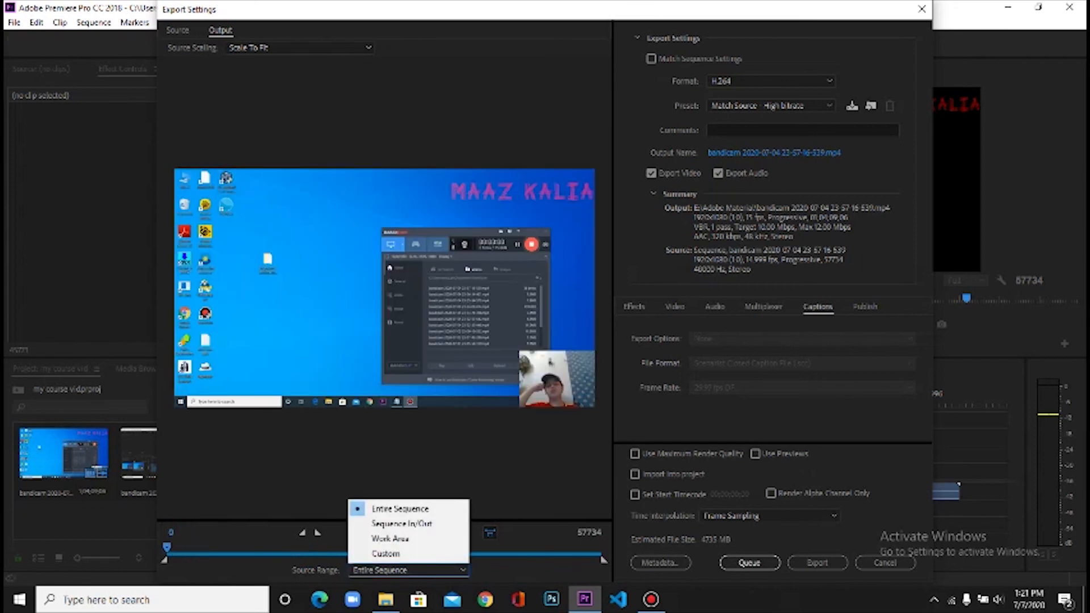
click(386, 554)
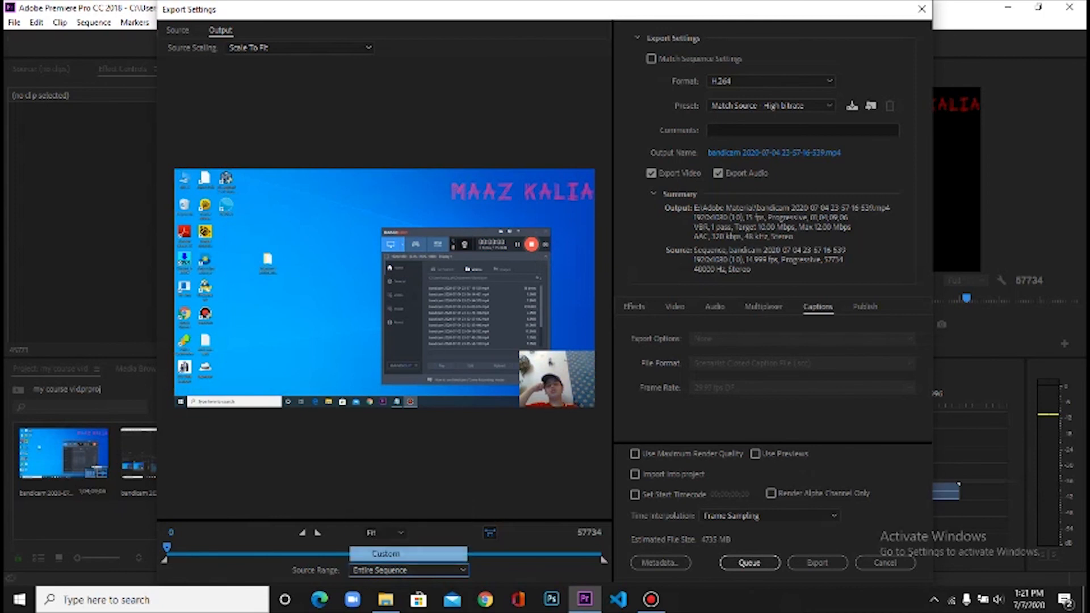
drag(604, 560, 370, 560)
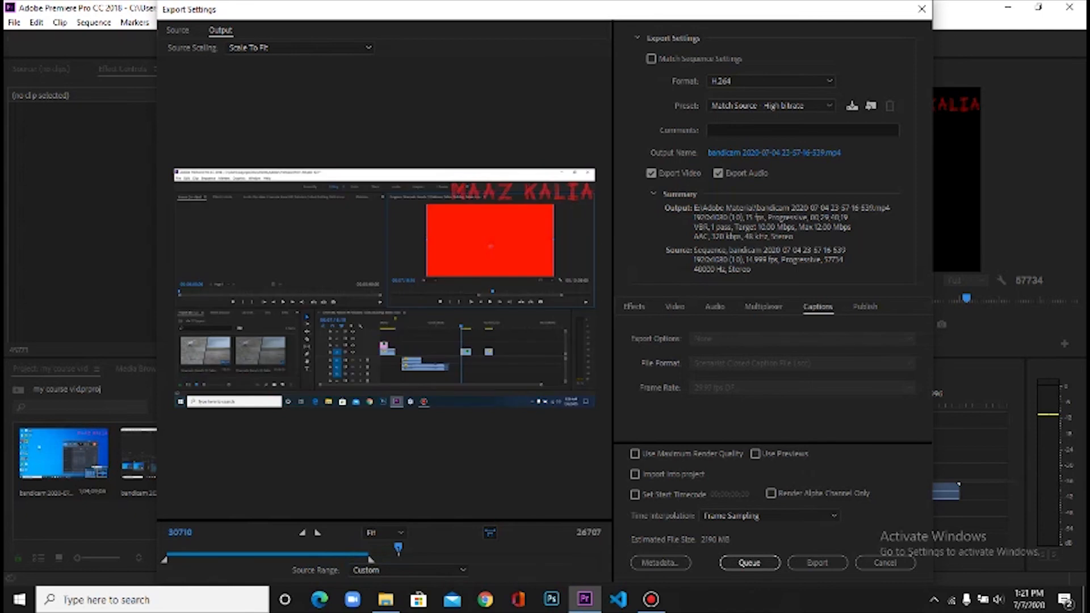
drag(398, 548, 167, 546)
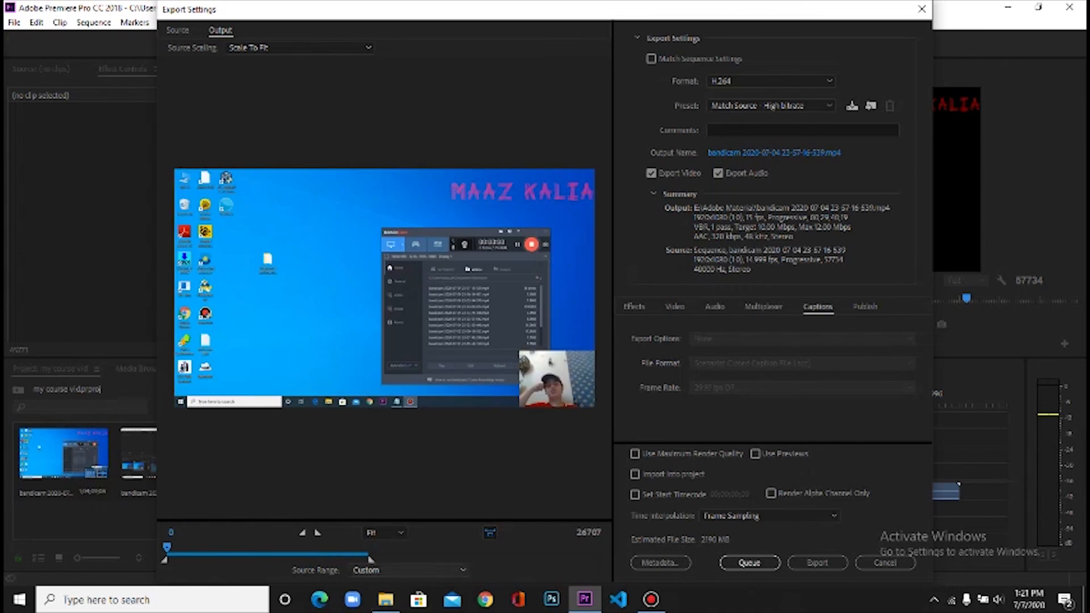
Set the export to H.264 format with the Custom preset and enable maximum render quality
click(772, 81)
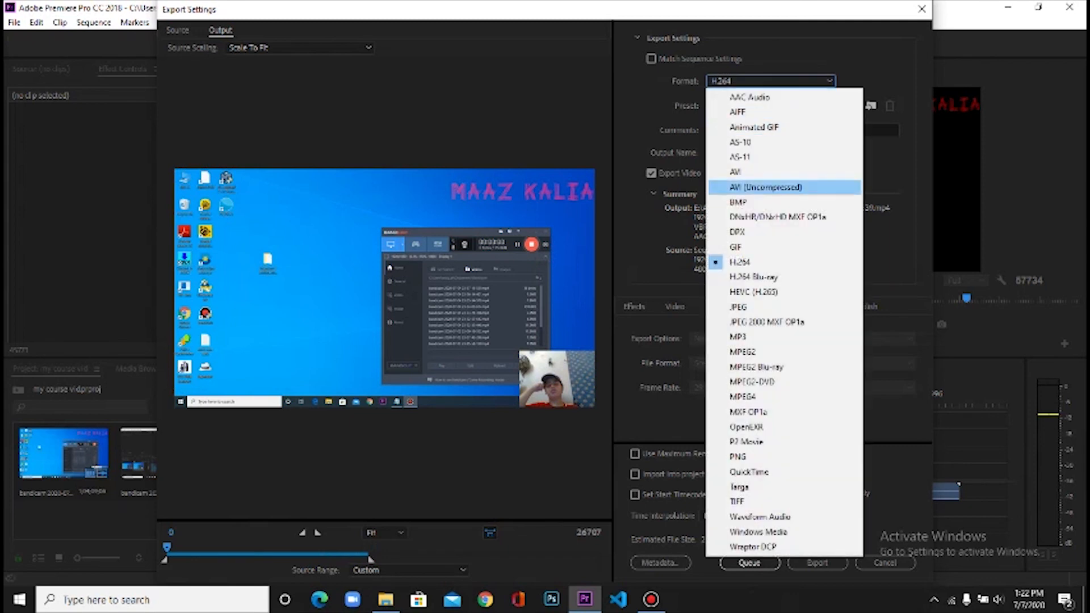
click(739, 262)
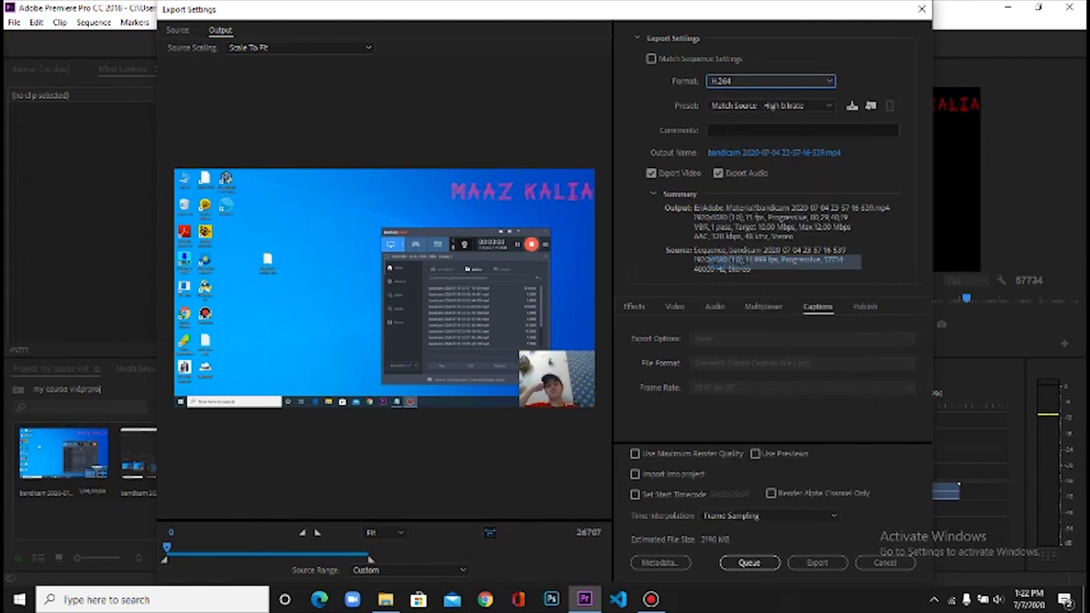
click(772, 106)
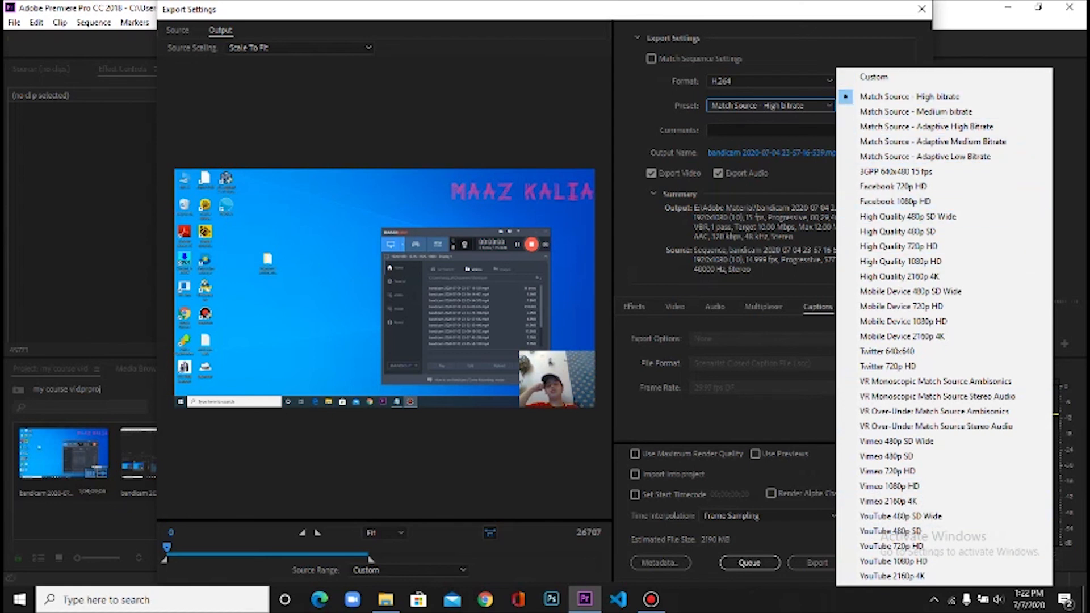
click(874, 76)
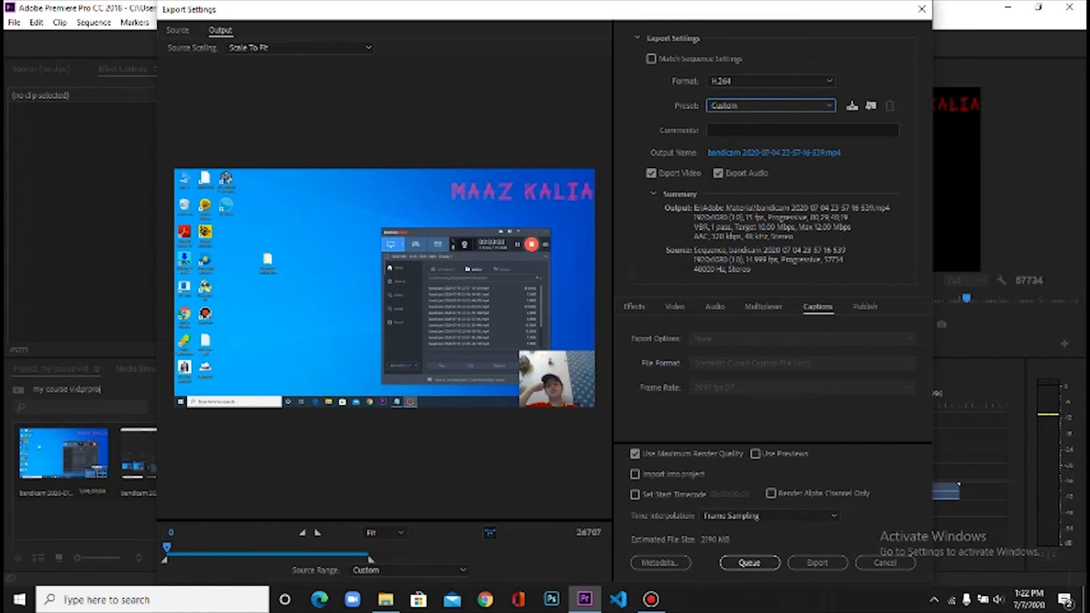
click(634, 454)
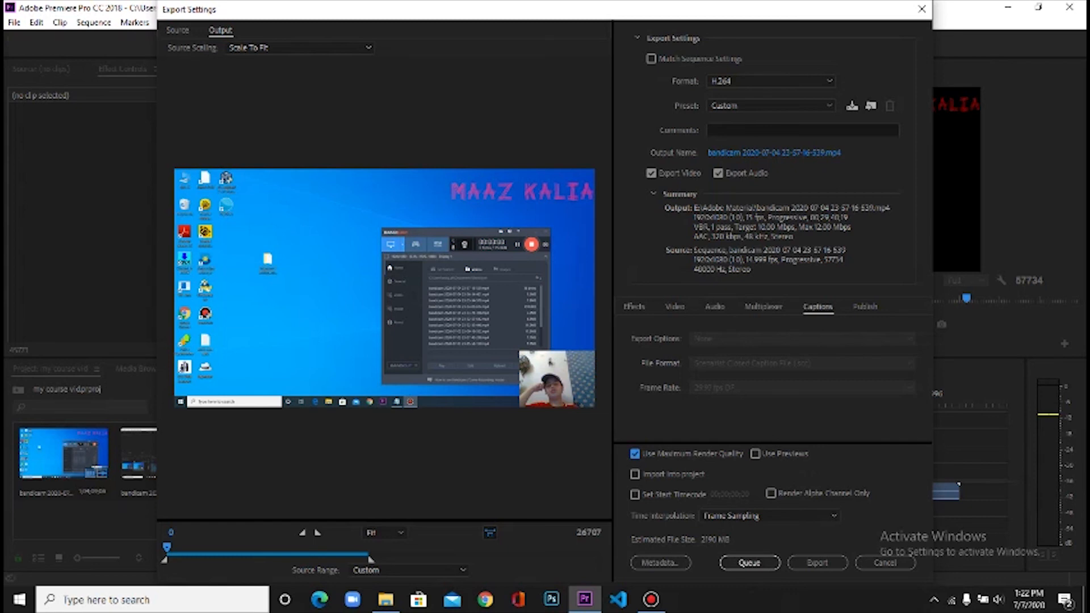
Set the export's output file to "my project" in the Music folder
click(729, 153)
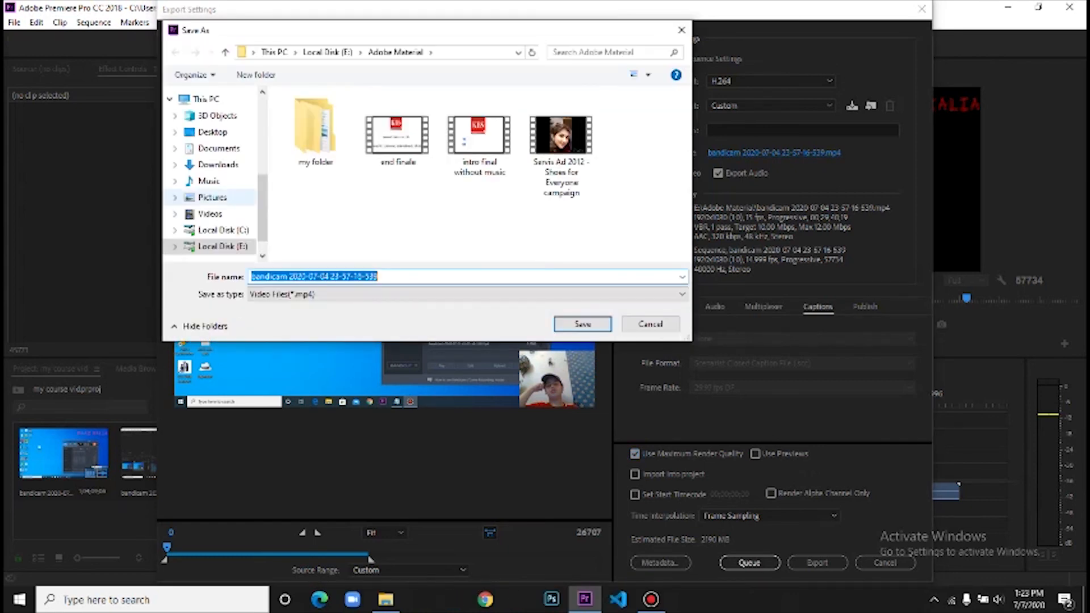
click(213, 198)
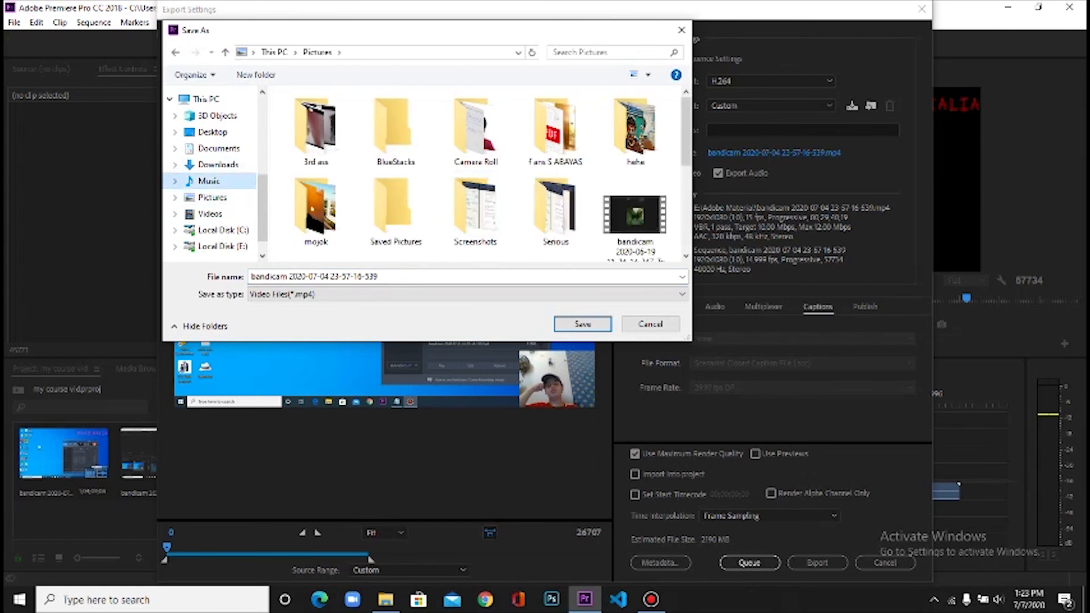
click(208, 182)
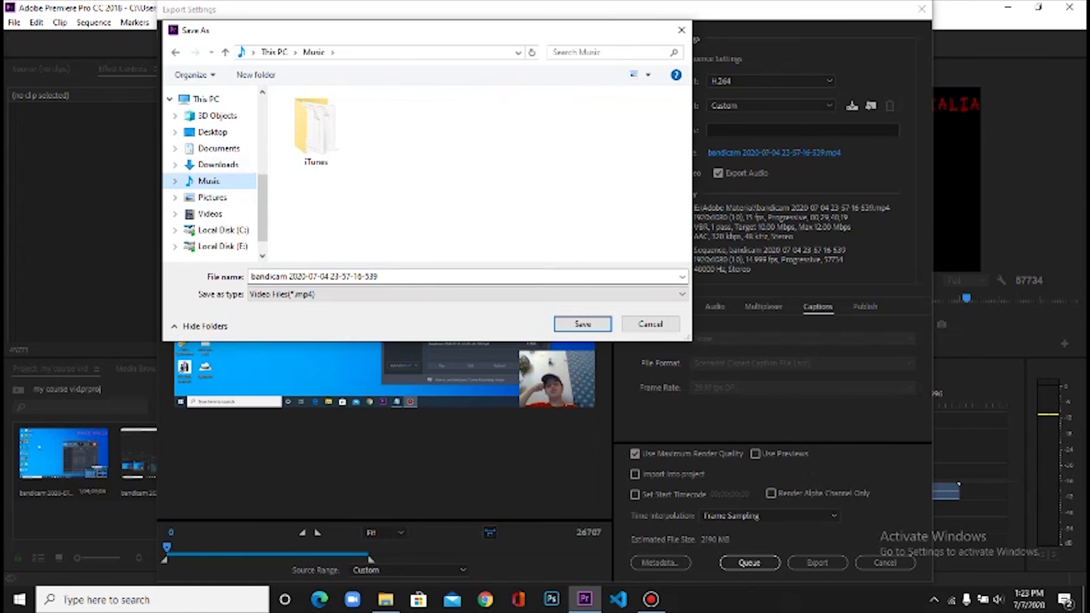
click(364, 277)
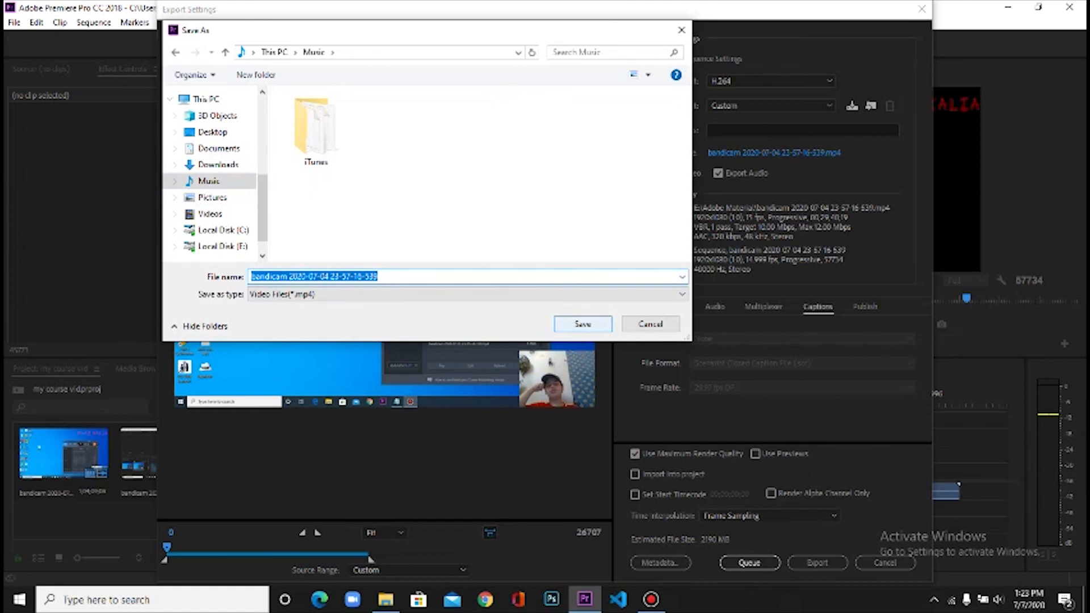
key(BackSpace)
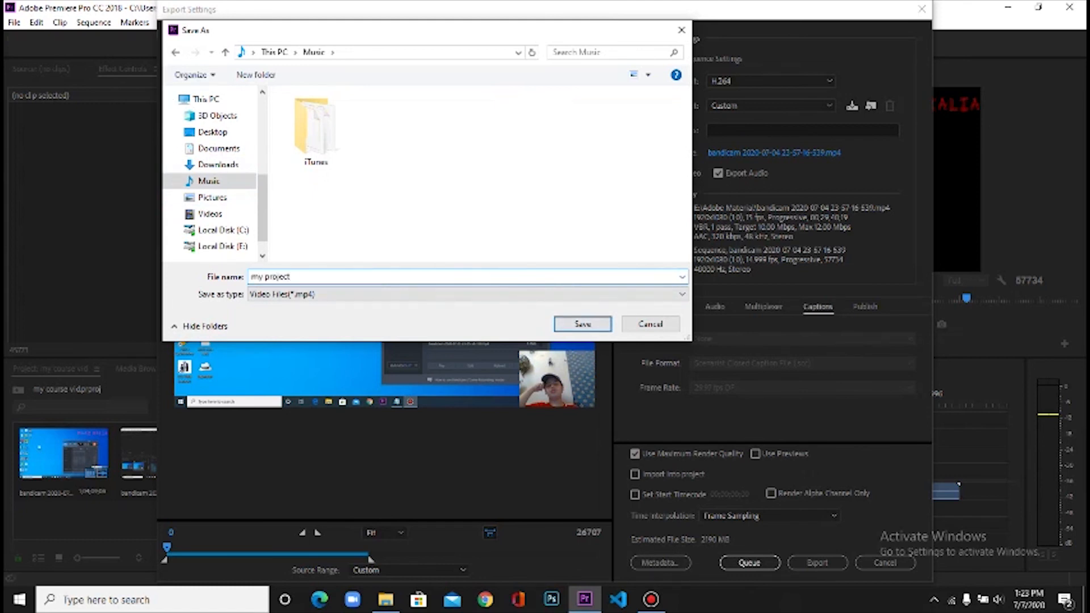
key(Return)
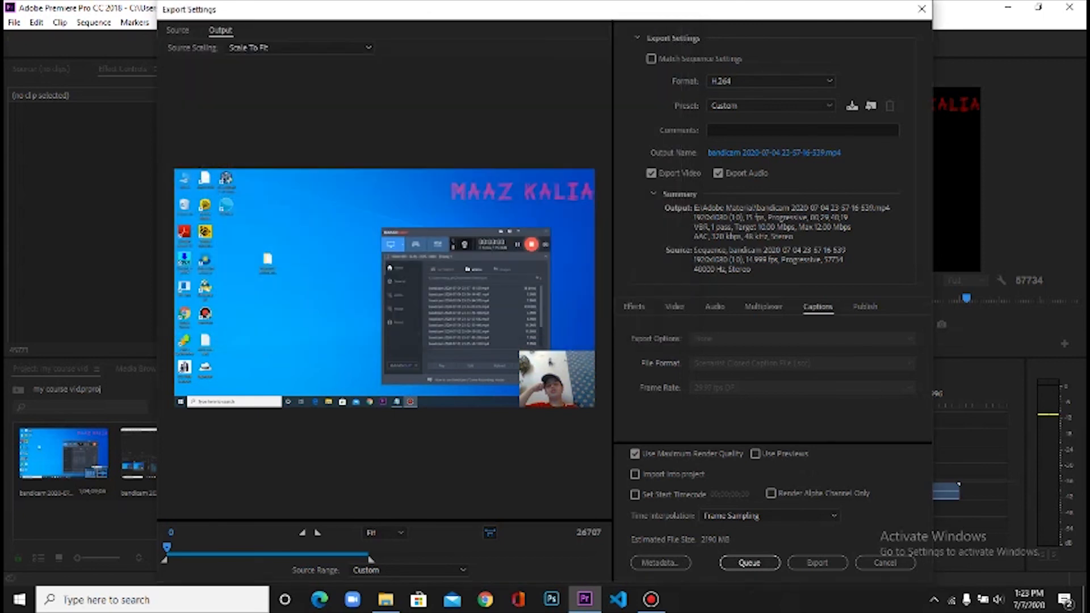
Start exporting the video and cancel the encoding while it is running
click(817, 563)
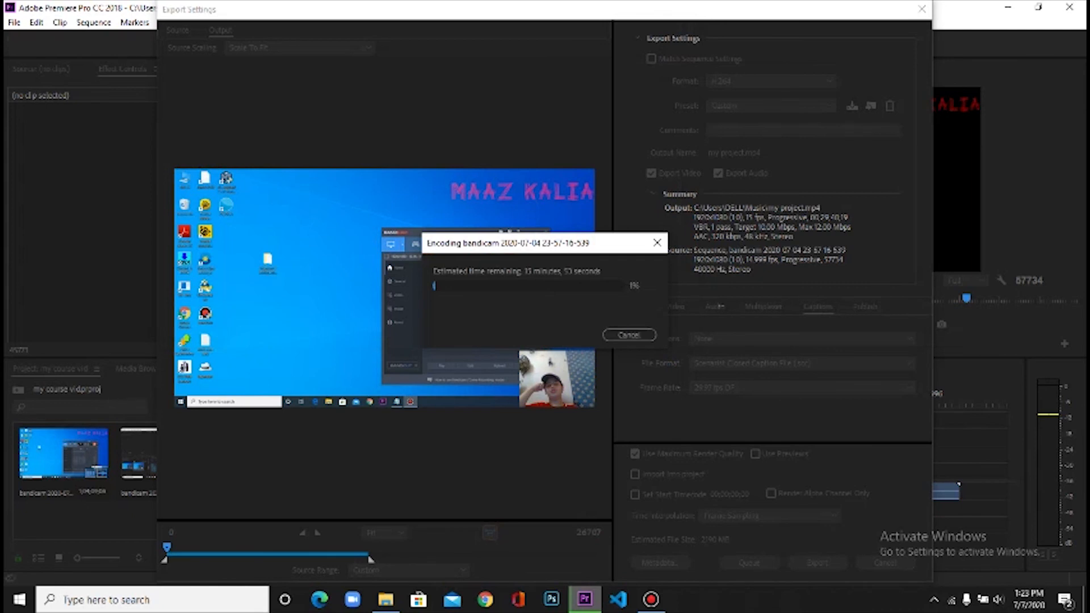
click(657, 243)
click(651, 600)
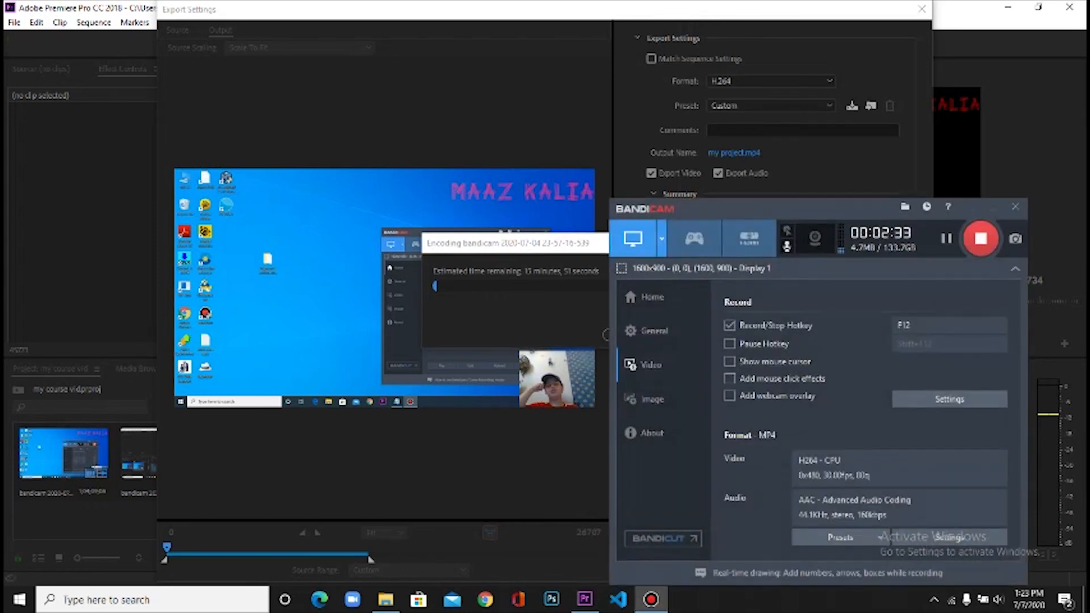